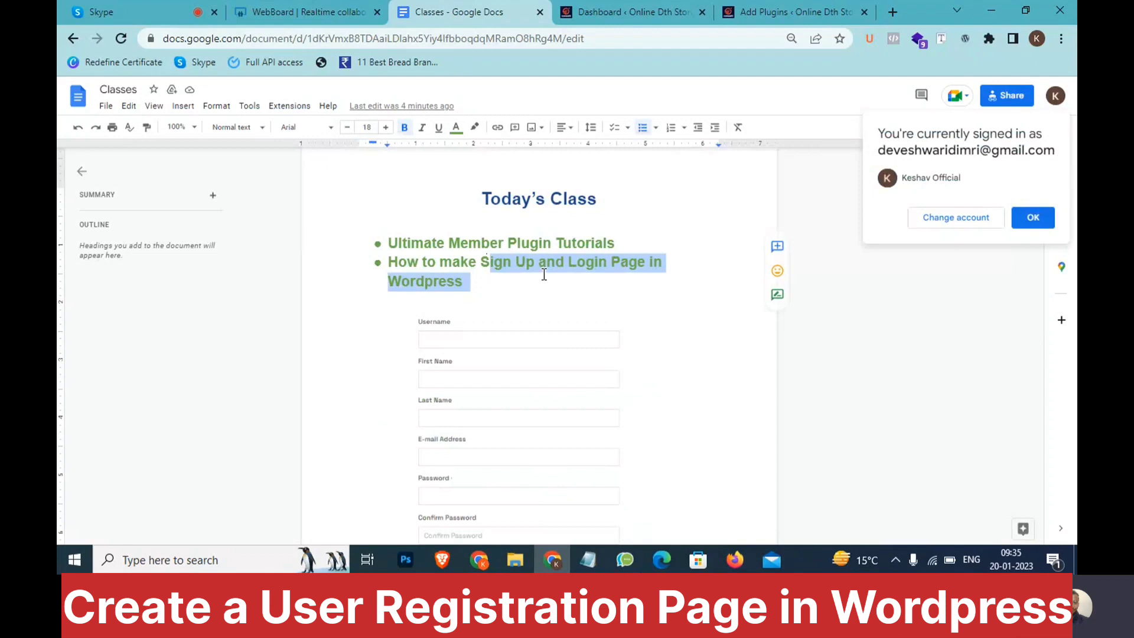
Scroll through the Classes doc to review the Ultimate Member plugin topics
{"action": "scroll", "coordinate": [486, 353], "scroll_direction": "up", "scroll_amount": 5}
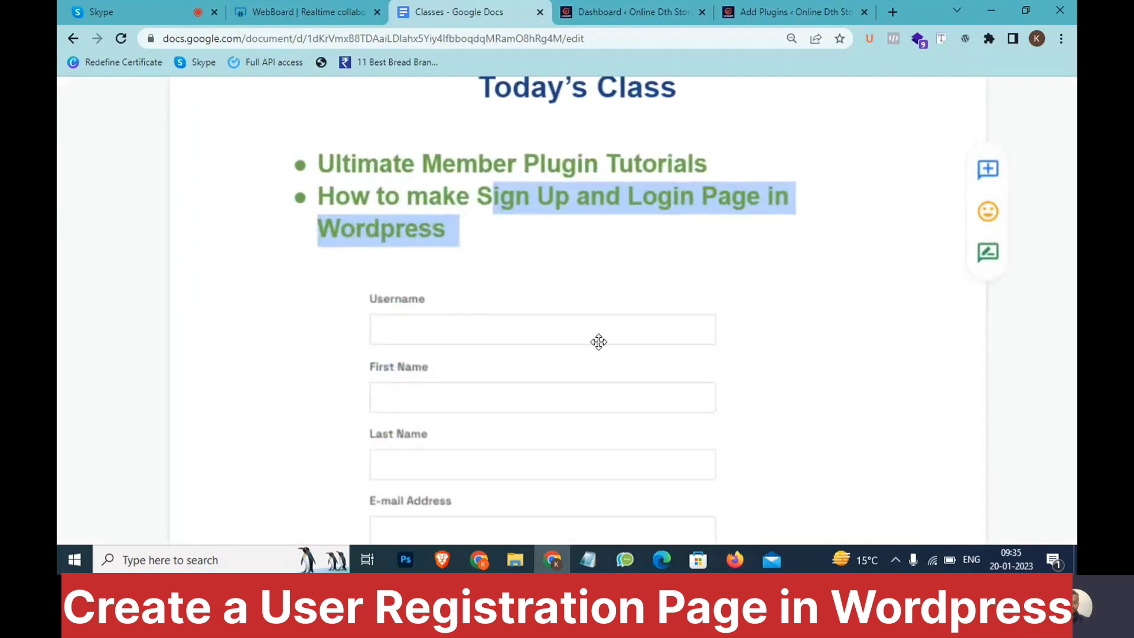
{"action": "scroll", "coordinate": [591, 344], "scroll_direction": "down", "scroll_amount": 3}
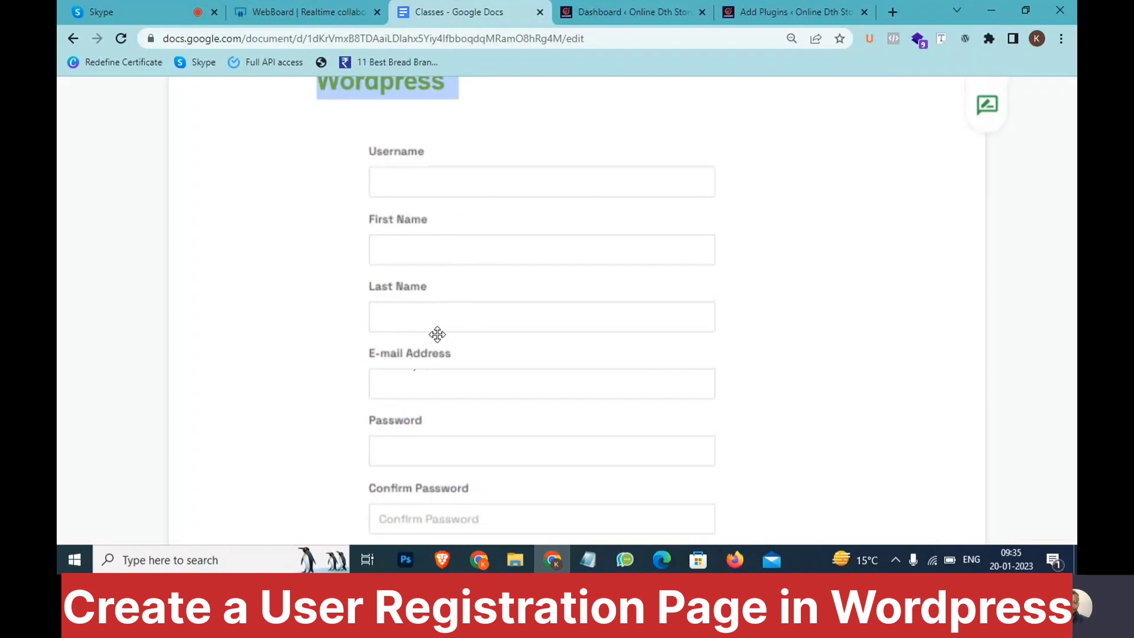
{"action": "scroll", "coordinate": [437, 334], "scroll_direction": "down", "scroll_amount": 5}
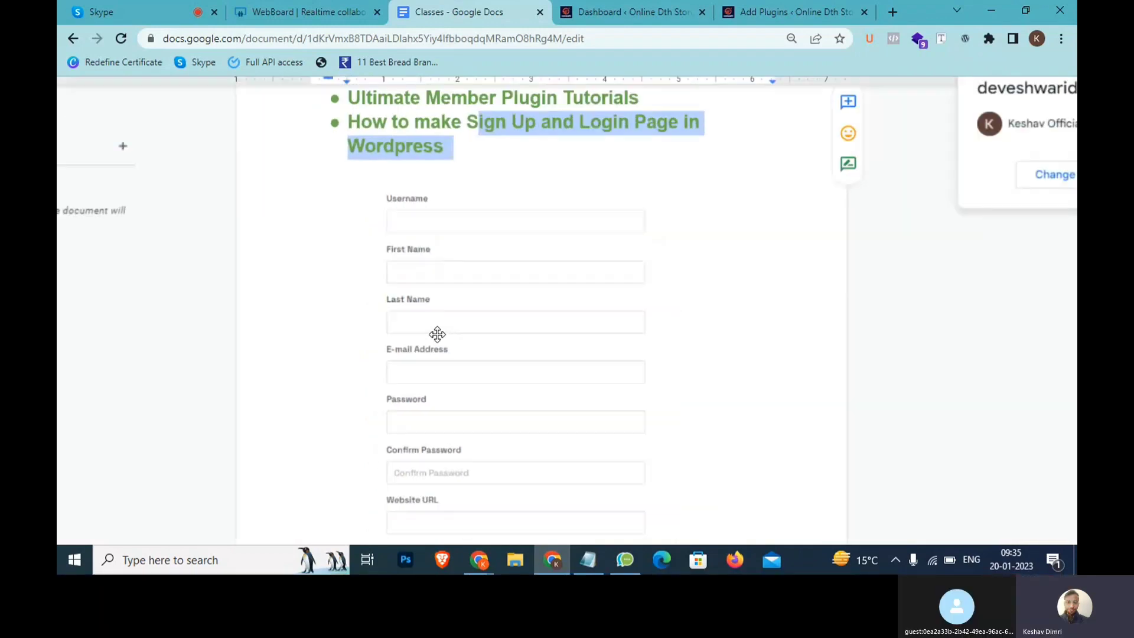
{"action": "scroll", "coordinate": [468, 238], "scroll_direction": "down", "scroll_amount": 3}
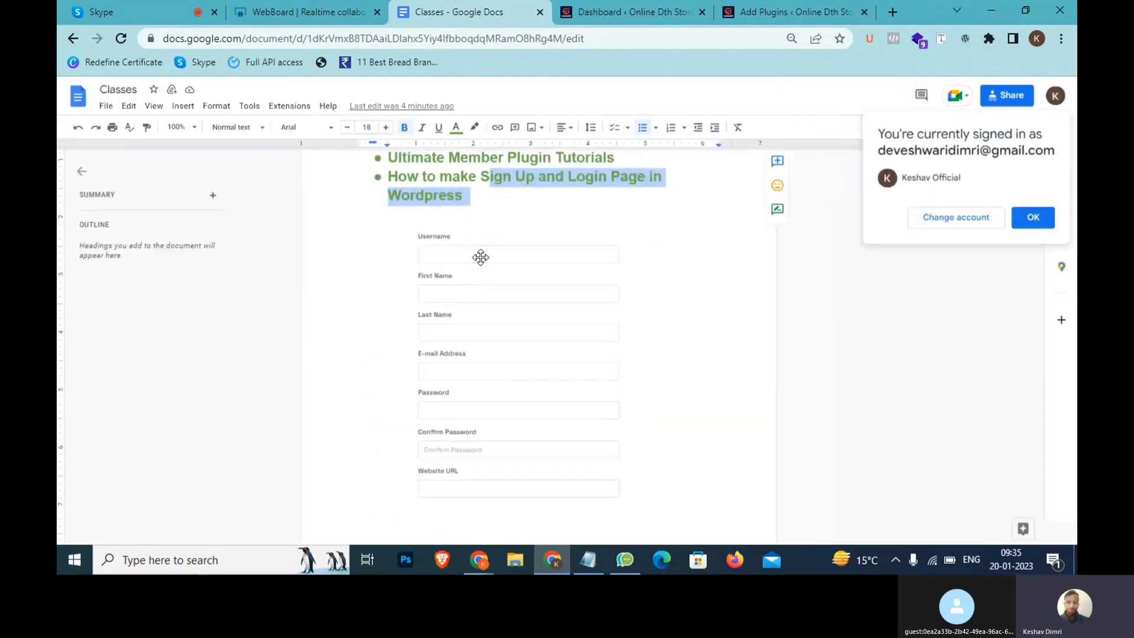
{"action": "scroll", "coordinate": [479, 259], "scroll_direction": "up", "scroll_amount": 2}
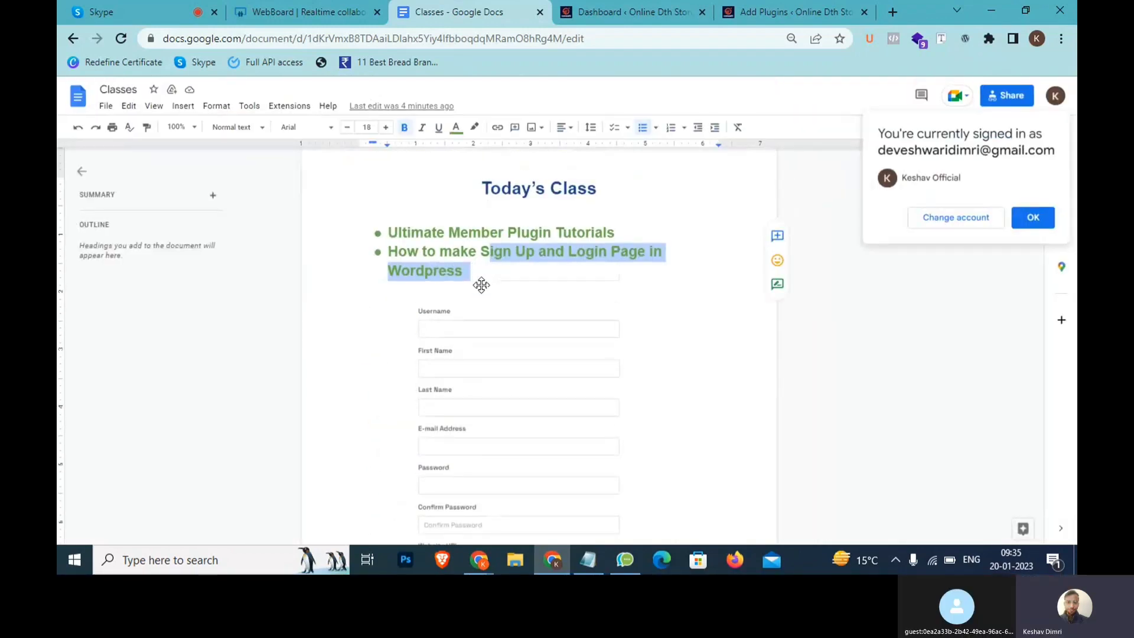
Highlight the 'Ultimate Member Plugin Tutorials' line, then switch to the WordPress dashboard
{"action": "left_click", "coordinate": [628, 228]}
{"action": "left_click_drag", "start_coordinate": [628, 228], "coordinate": [392, 228]}
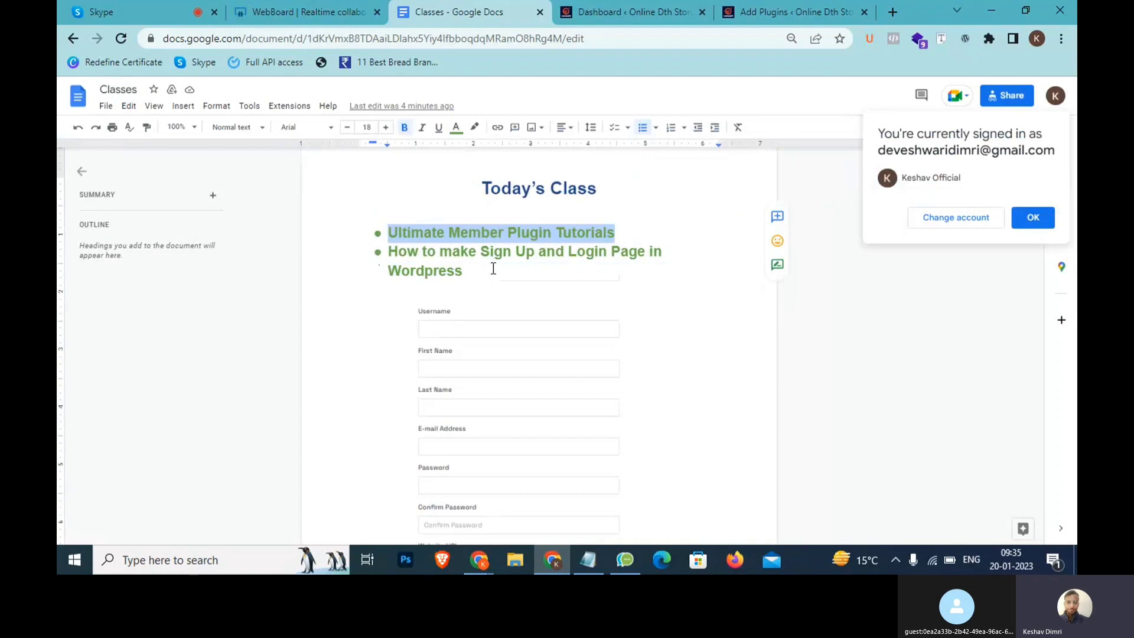
{"action": "left_click", "coordinate": [619, 234]}
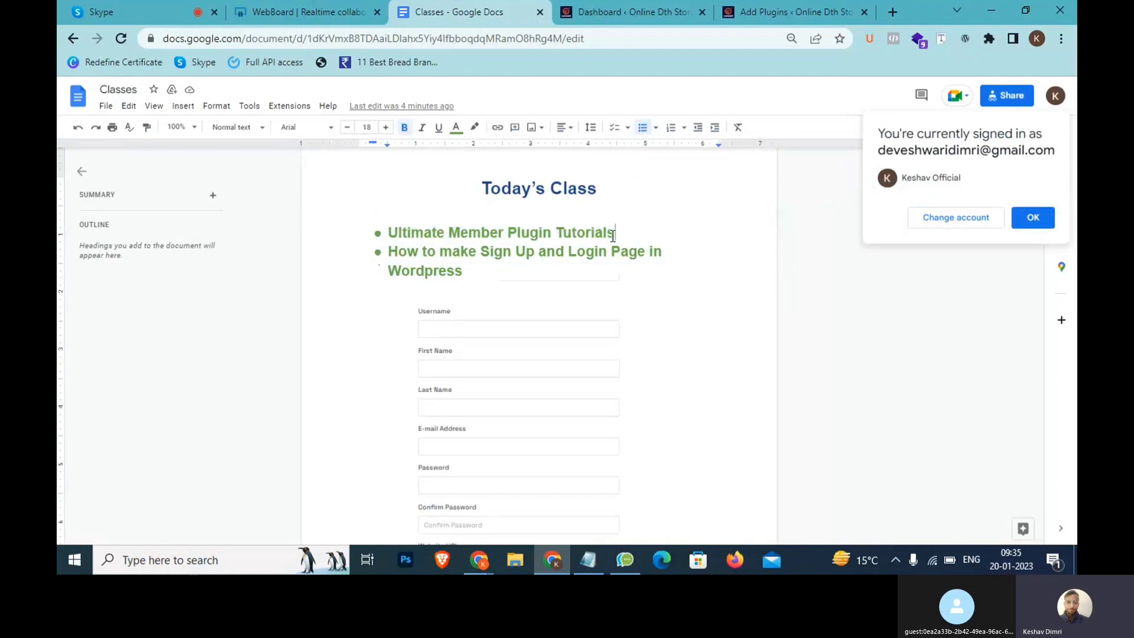
{"action": "left_click_drag", "start_coordinate": [617, 234], "coordinate": [391, 230]}
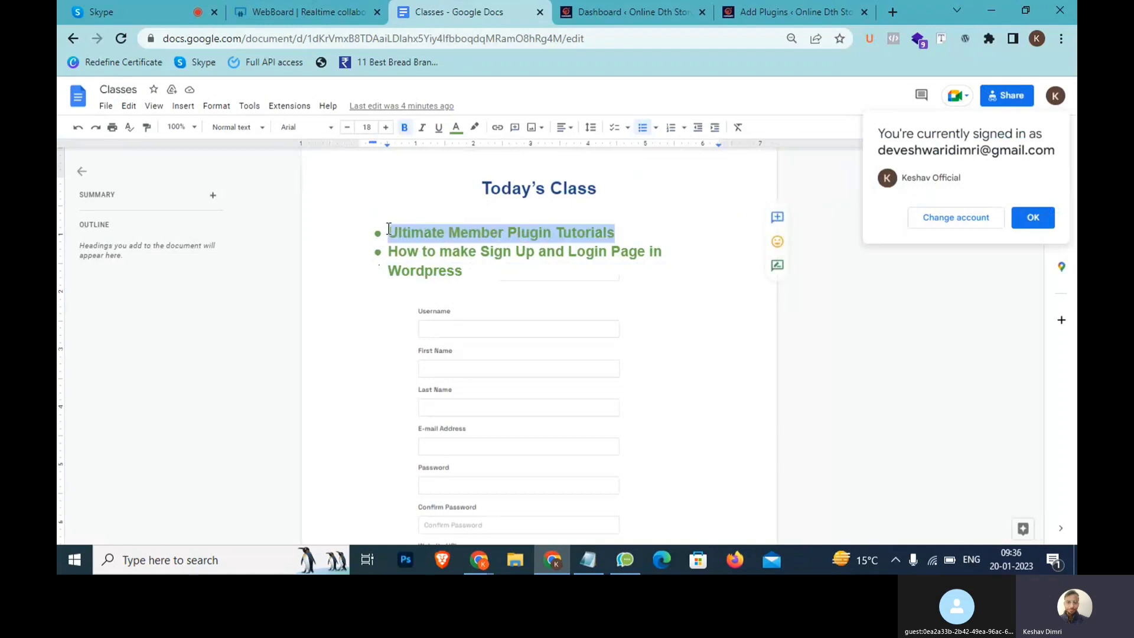
{"action": "left_click", "coordinate": [676, 11]}
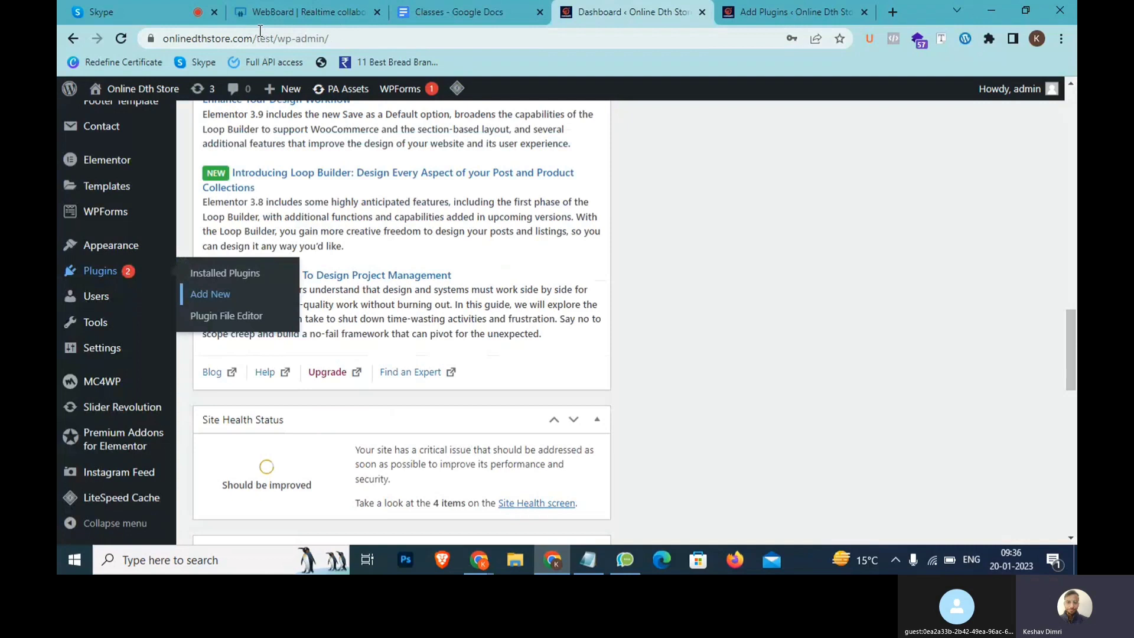
Install the Ultimate Member plugin from the 'ultimate' search results in Add Plugins
{"action": "left_click_drag", "start_coordinate": [378, 36], "coordinate": [155, 42]}
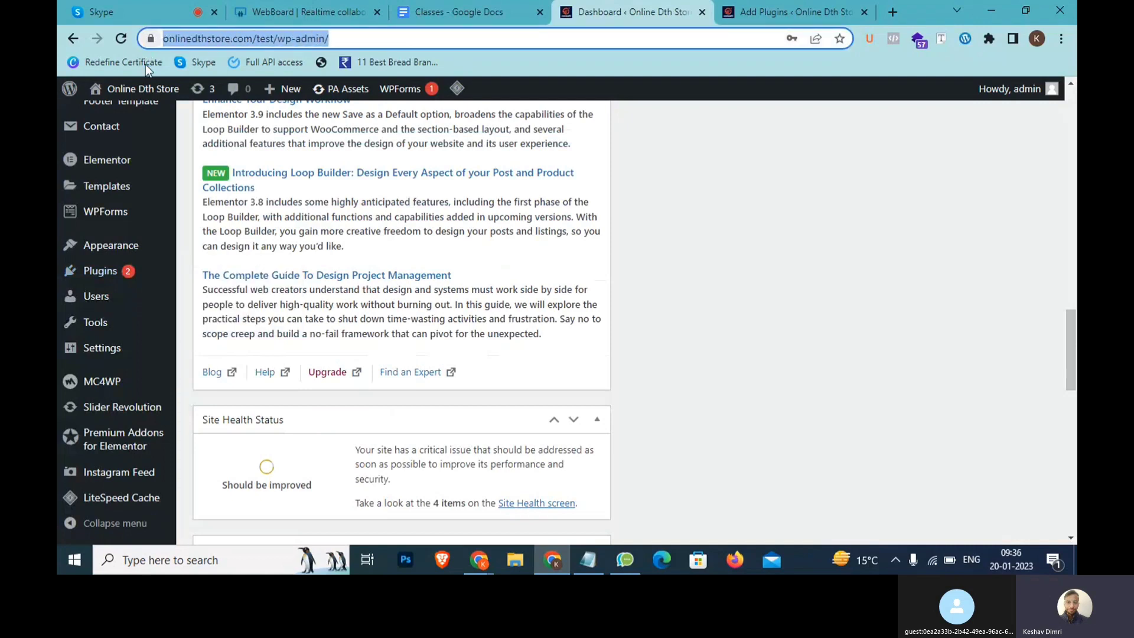
{"action": "mouse_move", "coordinate": [90, 275]}
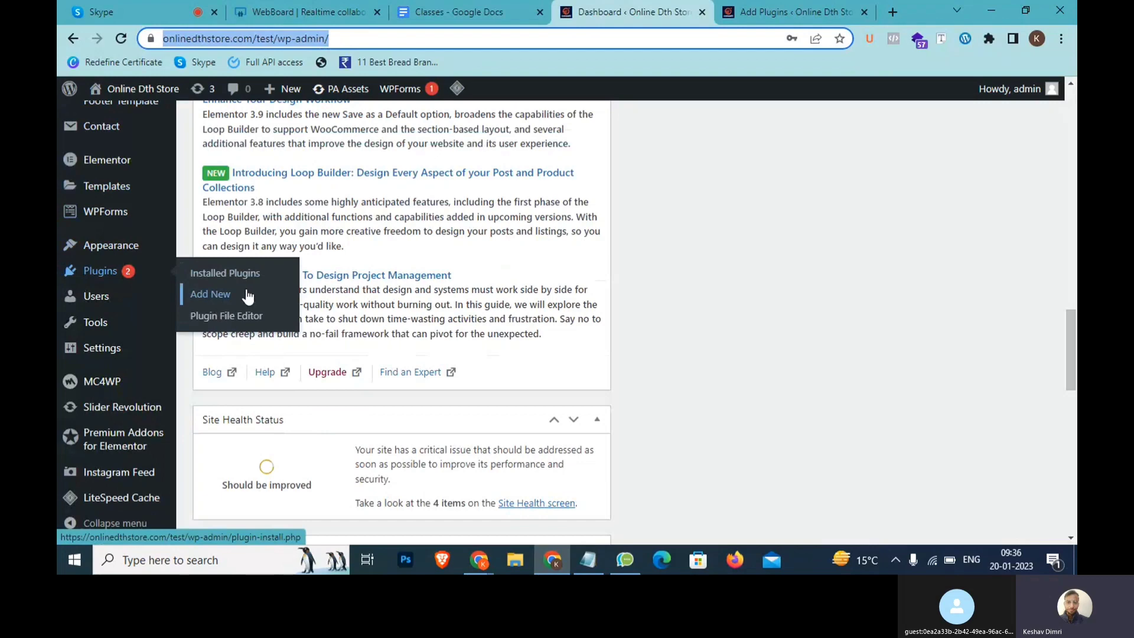
{"action": "left_click", "coordinate": [774, 12]}
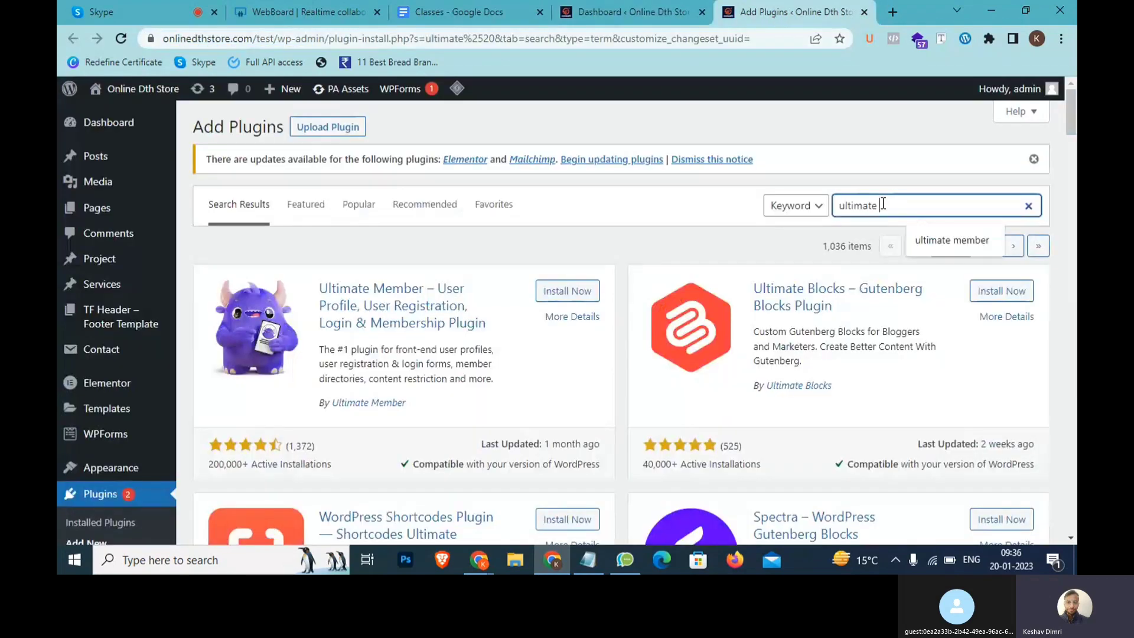
{"action": "left_click_drag", "start_coordinate": [883, 206], "coordinate": [810, 208]}
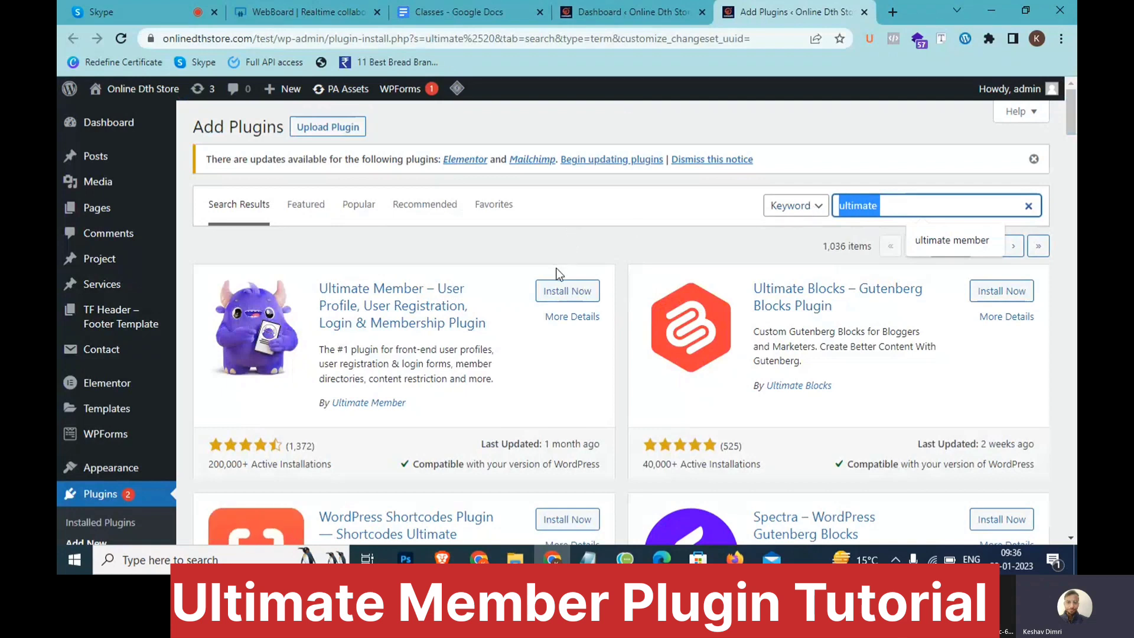
{"action": "left_click", "coordinate": [555, 293]}
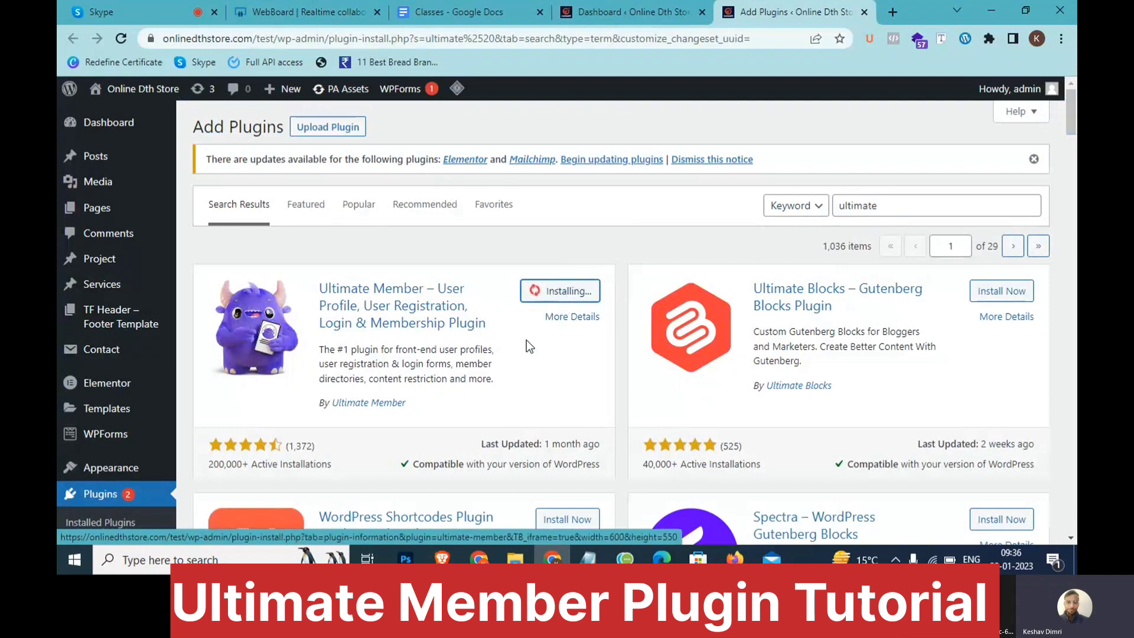
Activate the newly installed Ultimate Member plugin
{"action": "left_click_drag", "start_coordinate": [495, 381], "coordinate": [318, 274]}
{"action": "left_click", "coordinate": [362, 240]}
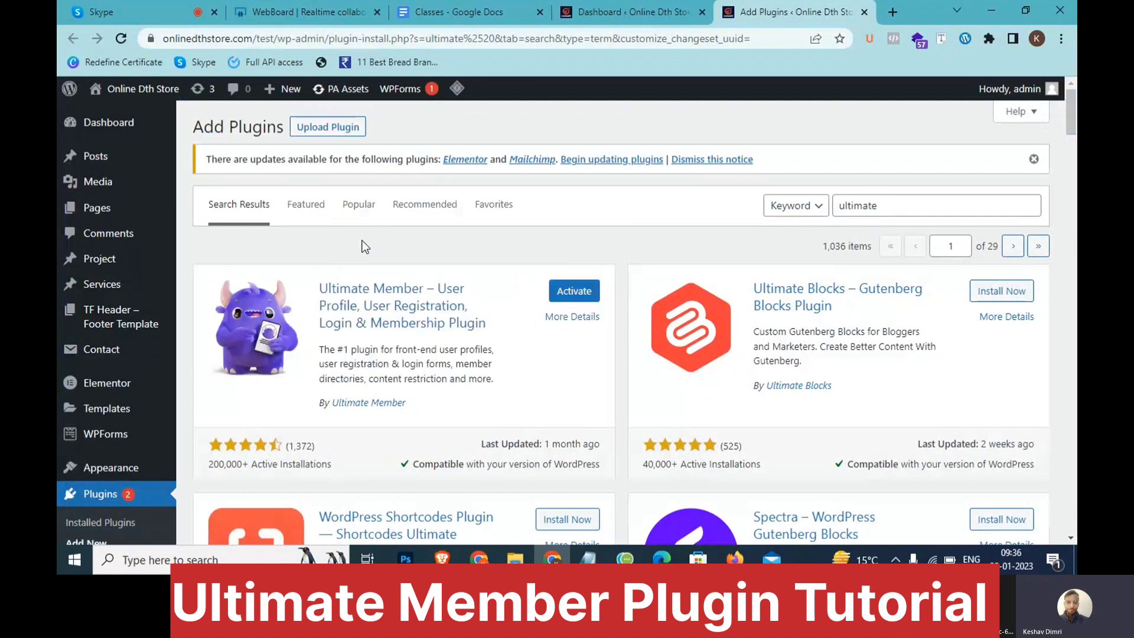
{"action": "left_click", "coordinate": [565, 297]}
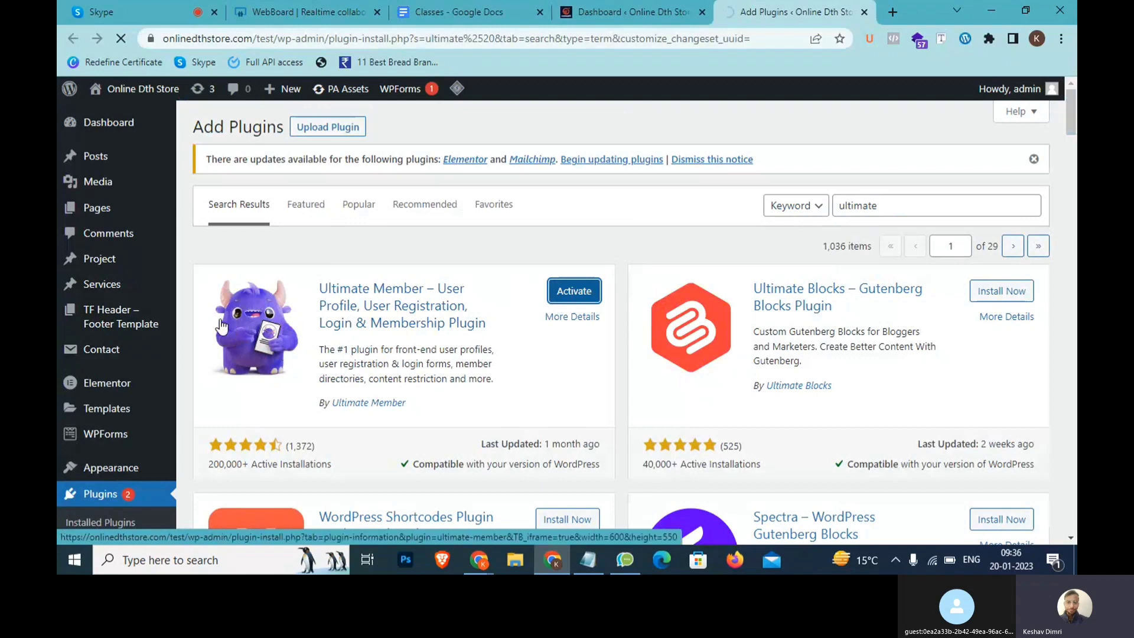
{"action": "mouse_move", "coordinate": [107, 394]}
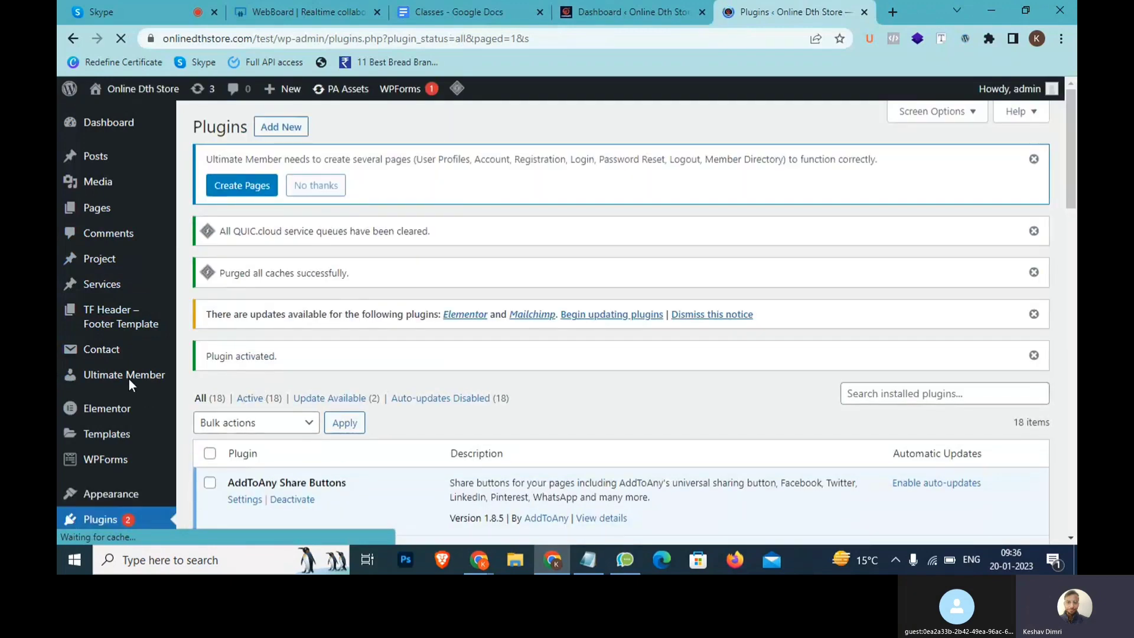
{"action": "scroll", "coordinate": [129, 378], "scroll_direction": "up", "scroll_amount": 5}
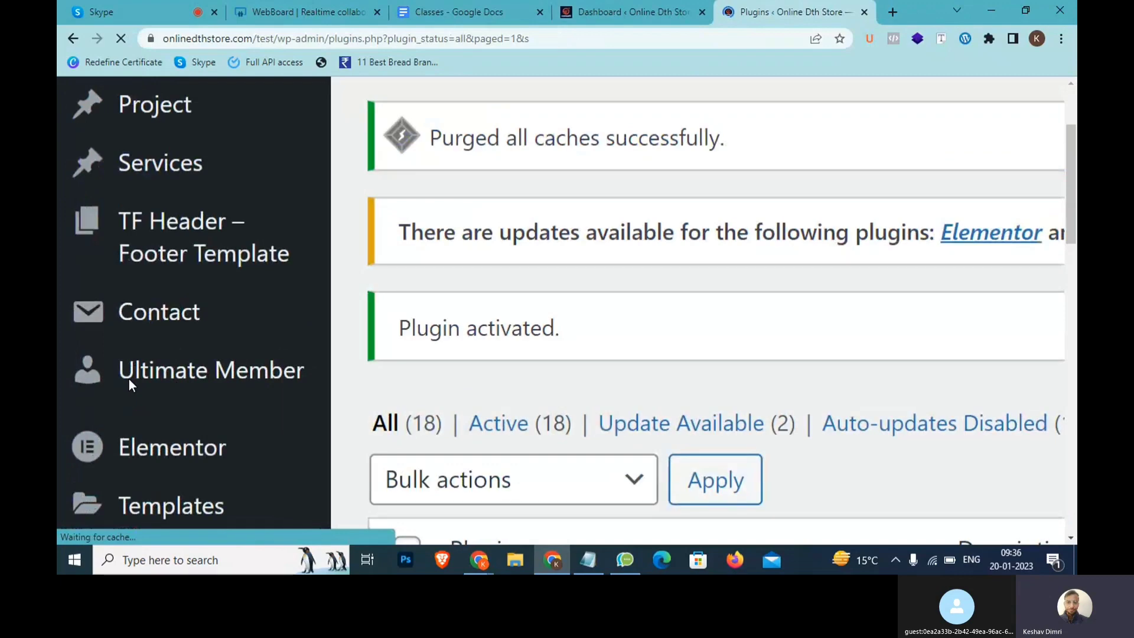
{"action": "scroll", "coordinate": [129, 378], "scroll_direction": "up", "scroll_amount": 3}
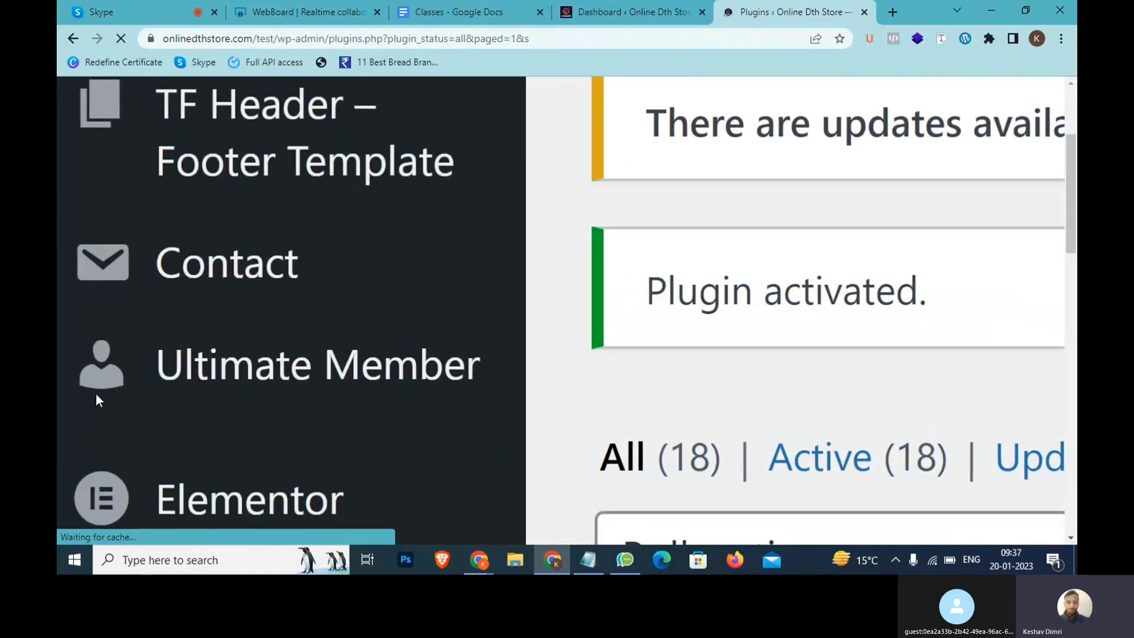
{"action": "scroll", "coordinate": [341, 420], "scroll_direction": "down", "scroll_amount": 4}
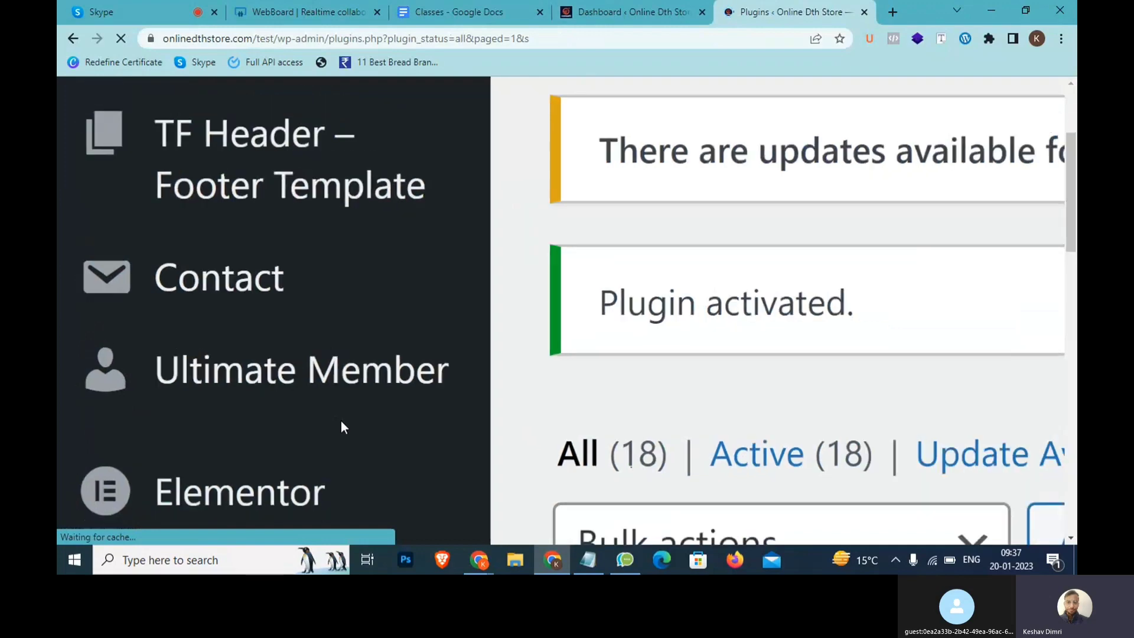
{"action": "scroll", "coordinate": [341, 421], "scroll_direction": "down", "scroll_amount": 3}
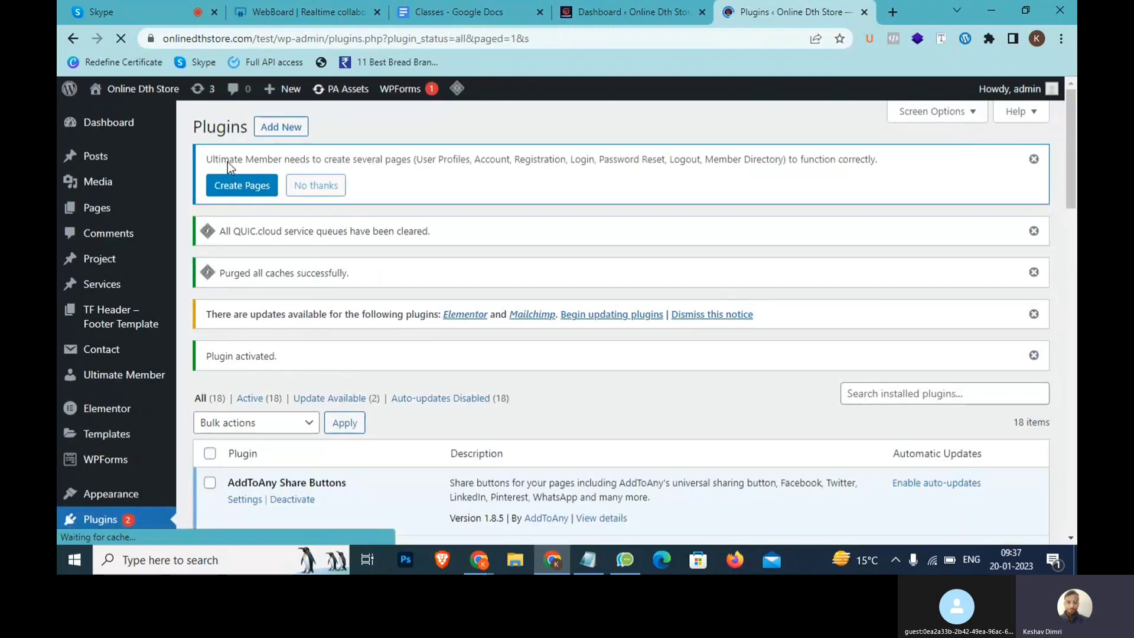
{"action": "left_click_drag", "start_coordinate": [230, 160], "coordinate": [427, 160]}
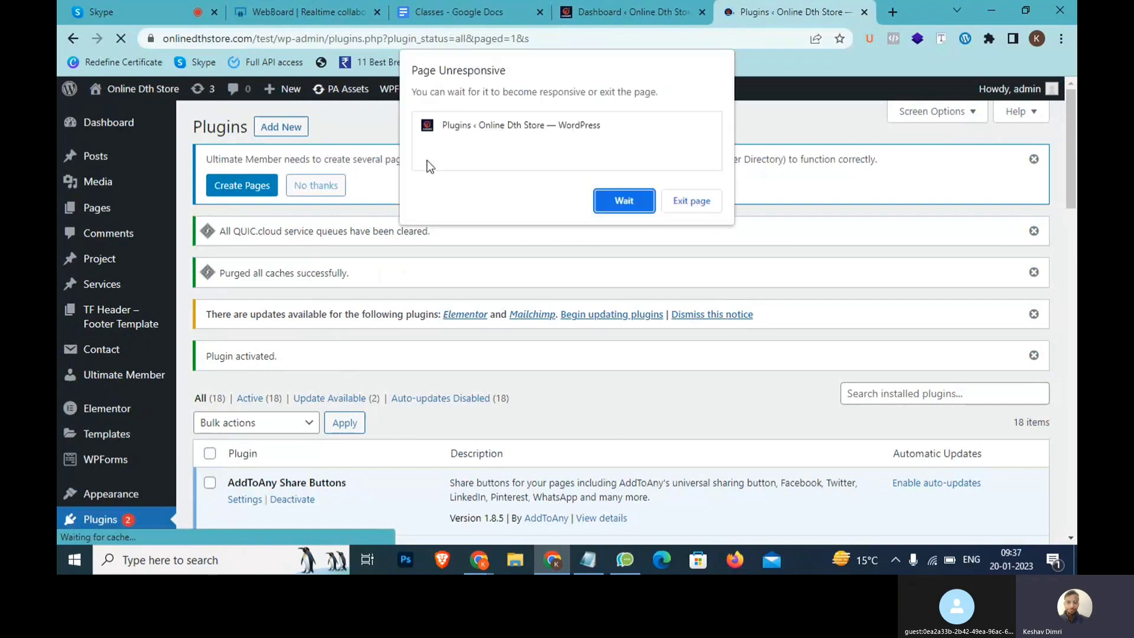
{"action": "left_click", "coordinate": [622, 205]}
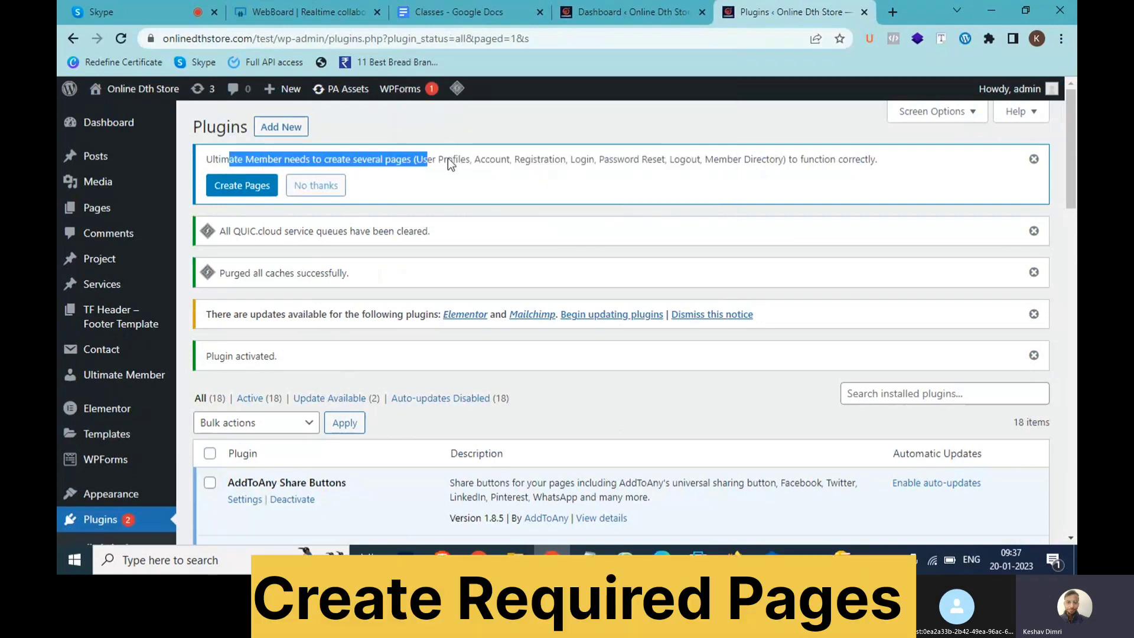
{"action": "left_click_drag", "start_coordinate": [484, 159], "coordinate": [674, 162]}
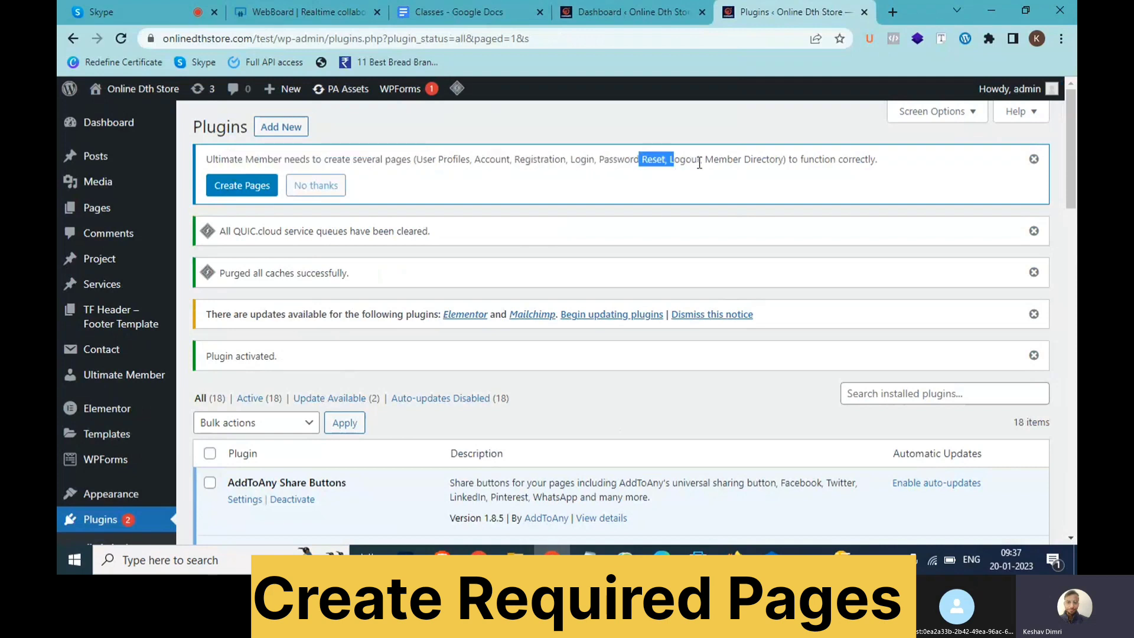
{"action": "left_click", "coordinate": [700, 161]}
{"action": "left_click_drag", "start_coordinate": [790, 160], "coordinate": [344, 161]}
Let Ultimate Member create its required pages, then open Pages > All Pages
{"action": "left_click", "coordinate": [239, 187]}
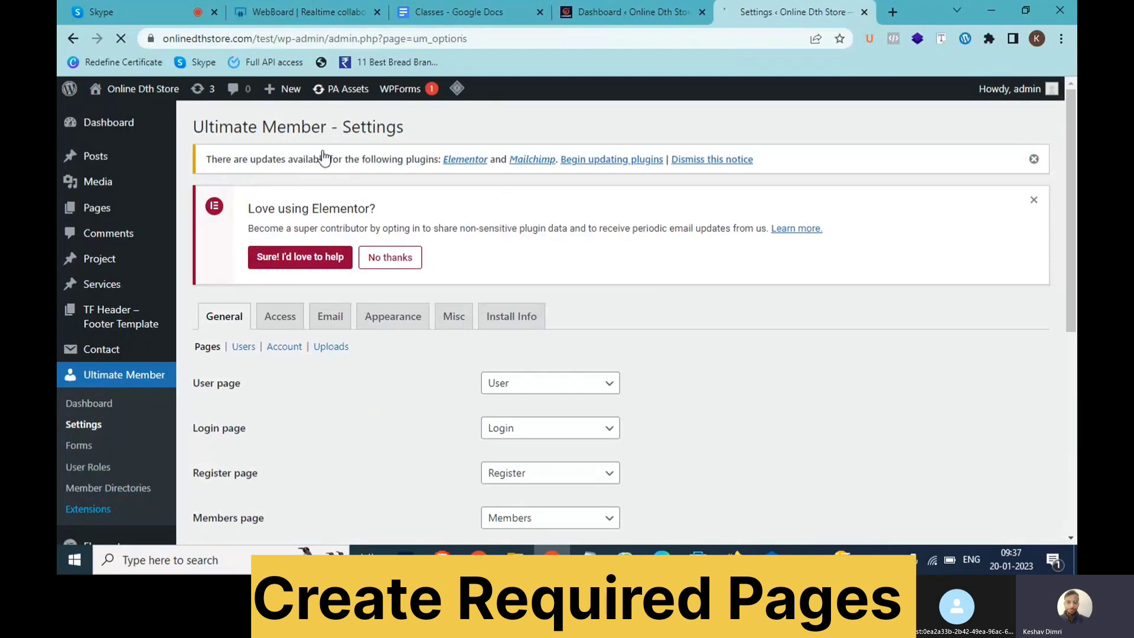
{"action": "left_click", "coordinate": [684, 12]}
{"action": "scroll", "coordinate": [139, 265], "scroll_direction": "up", "scroll_amount": 6}
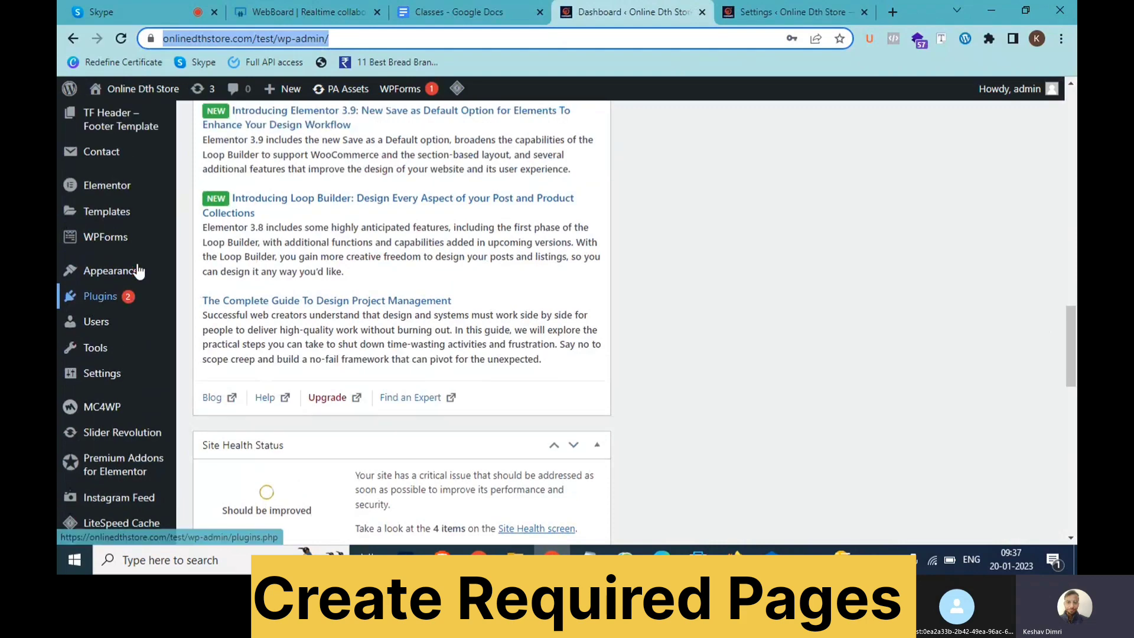
{"action": "left_click", "coordinate": [208, 263]}
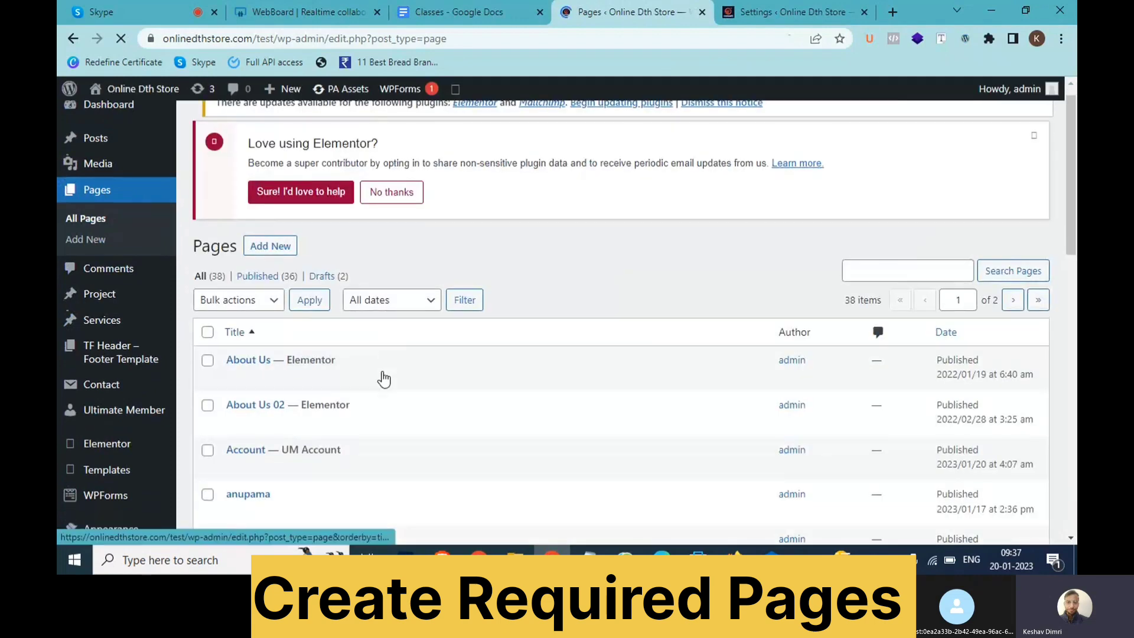
Go to page 2 of the Pages list to find the UM Members, Password Reset and Register pages
{"action": "scroll", "coordinate": [382, 366], "scroll_direction": "down", "scroll_amount": 7}
{"action": "scroll", "coordinate": [384, 377], "scroll_direction": "down", "scroll_amount": 1}
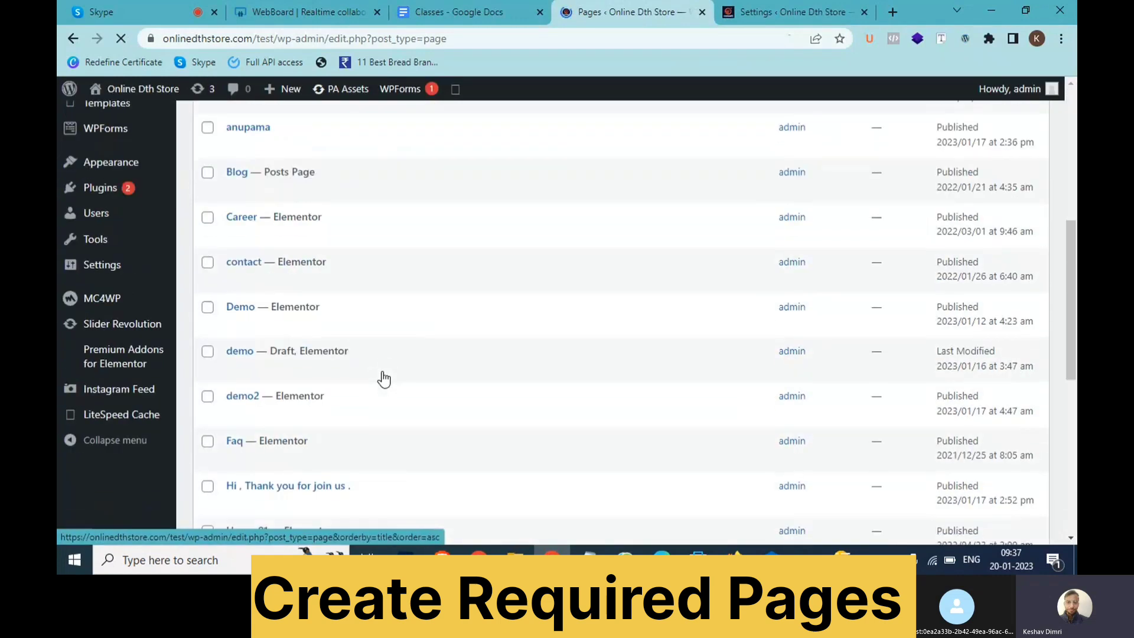
{"action": "scroll", "coordinate": [384, 378], "scroll_direction": "down", "scroll_amount": 5}
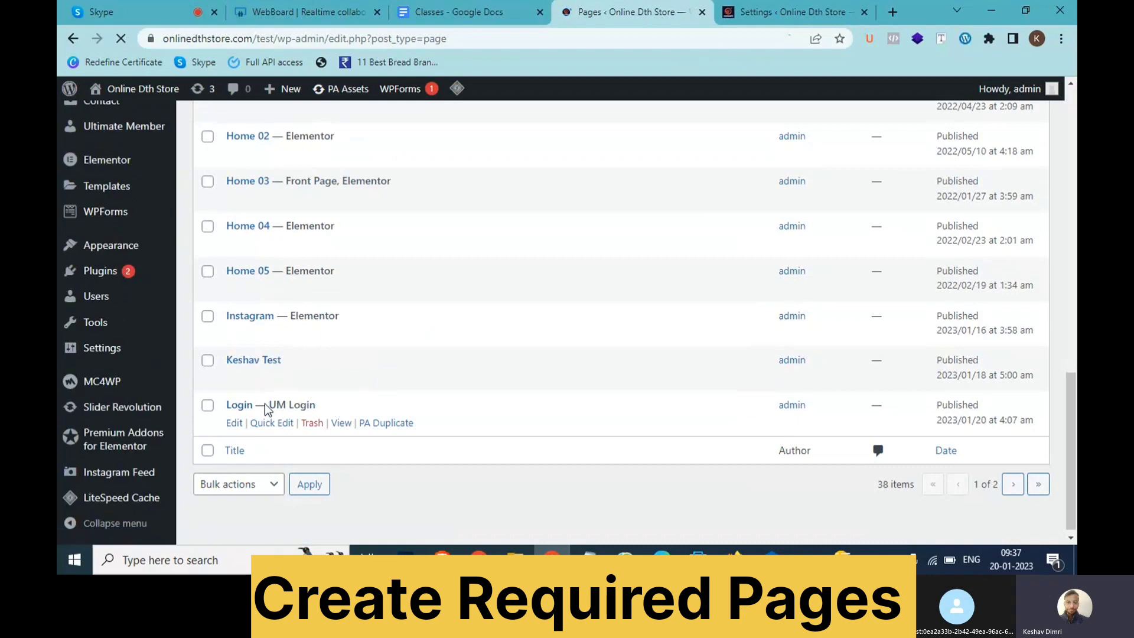
{"action": "scroll", "coordinate": [271, 404], "scroll_direction": "up", "scroll_amount": 3}
{"action": "scroll", "coordinate": [272, 404], "scroll_direction": "down", "scroll_amount": 2}
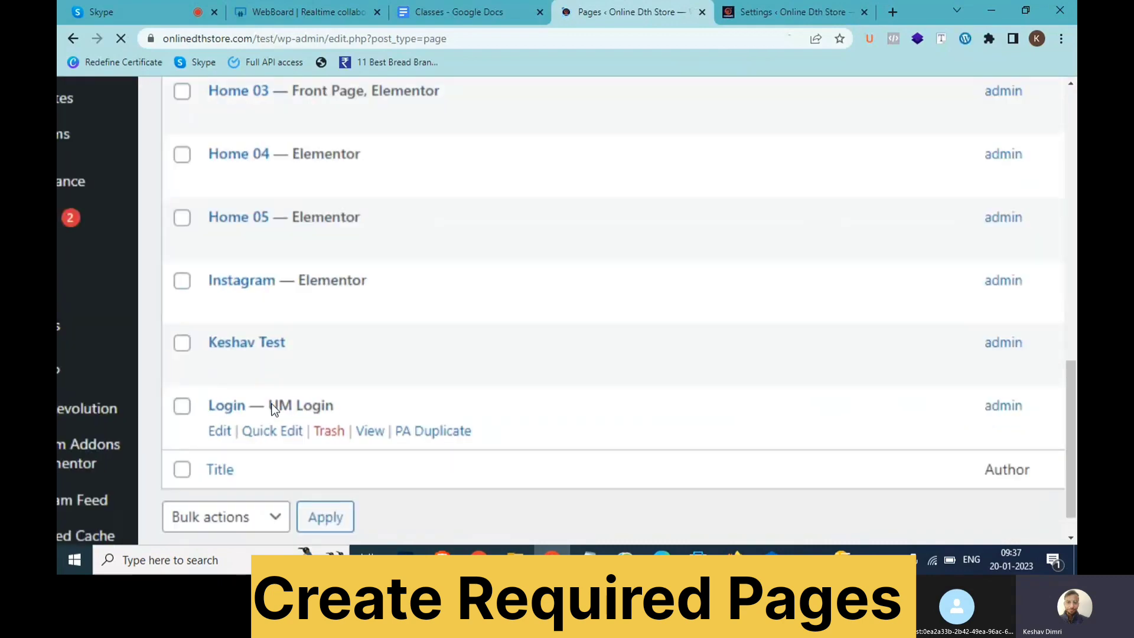
{"action": "scroll", "coordinate": [272, 404], "scroll_direction": "down", "scroll_amount": 3}
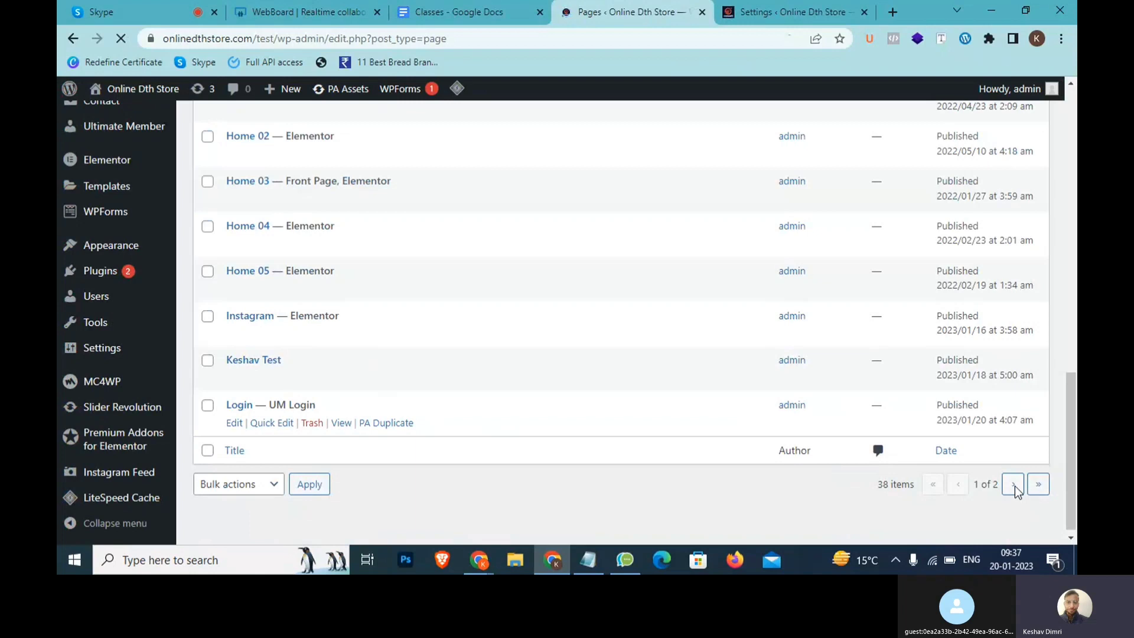
{"action": "left_click", "coordinate": [1014, 492]}
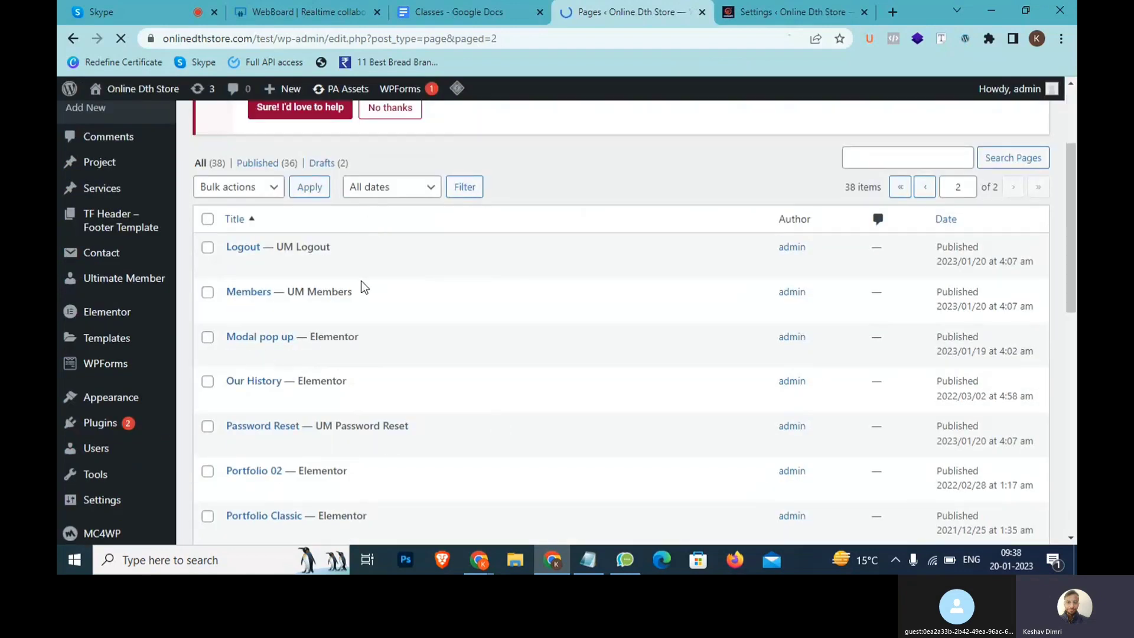
{"action": "scroll", "coordinate": [403, 396], "scroll_direction": "down", "scroll_amount": 2}
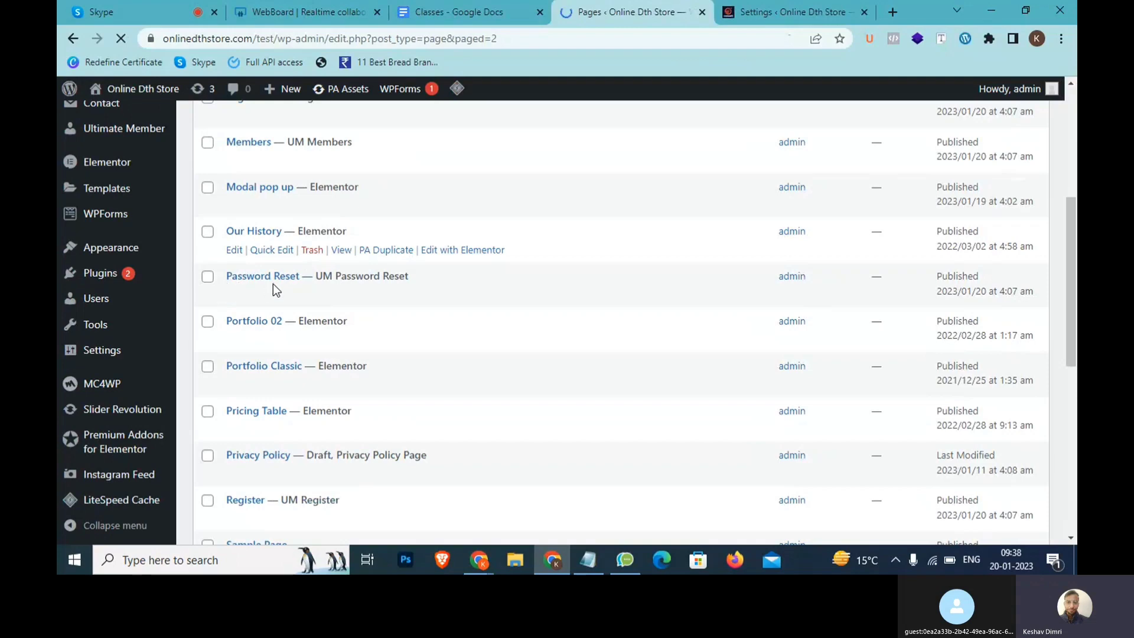
{"action": "scroll", "coordinate": [275, 284], "scroll_direction": "up", "scroll_amount": 5}
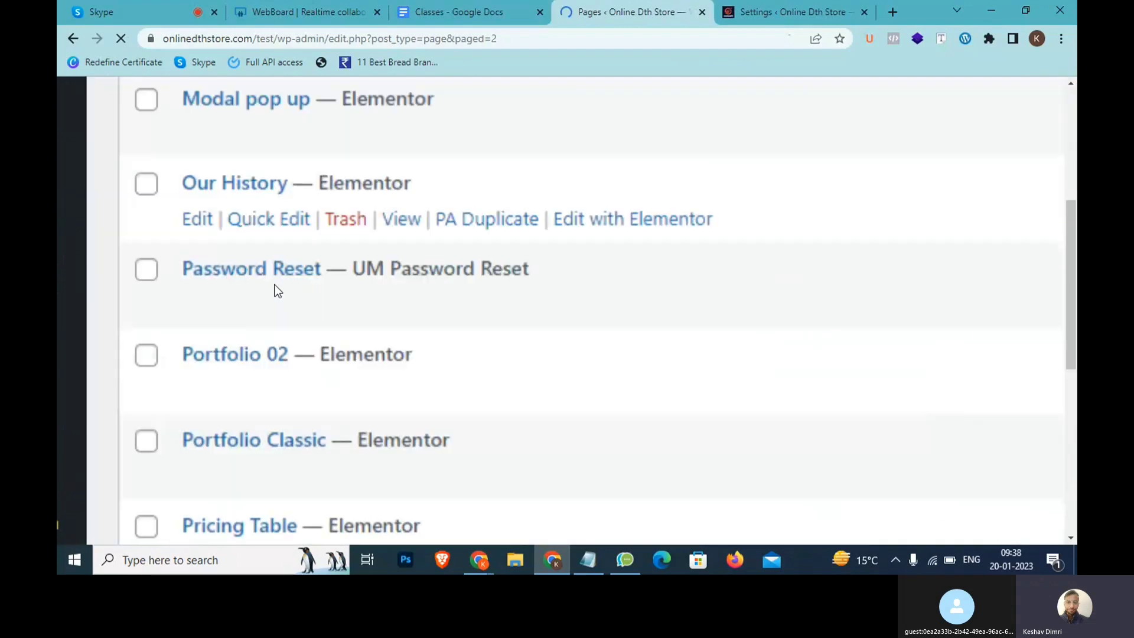
{"action": "scroll", "coordinate": [248, 278], "scroll_direction": "up", "scroll_amount": 3}
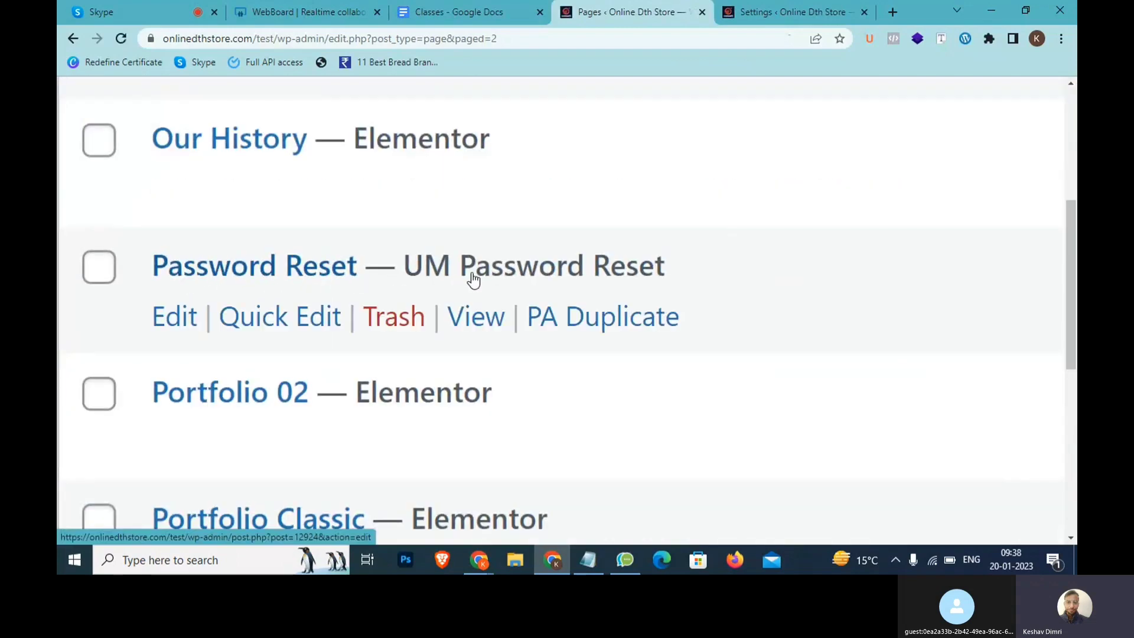
{"action": "left_click_drag", "start_coordinate": [708, 268], "coordinate": [413, 269]}
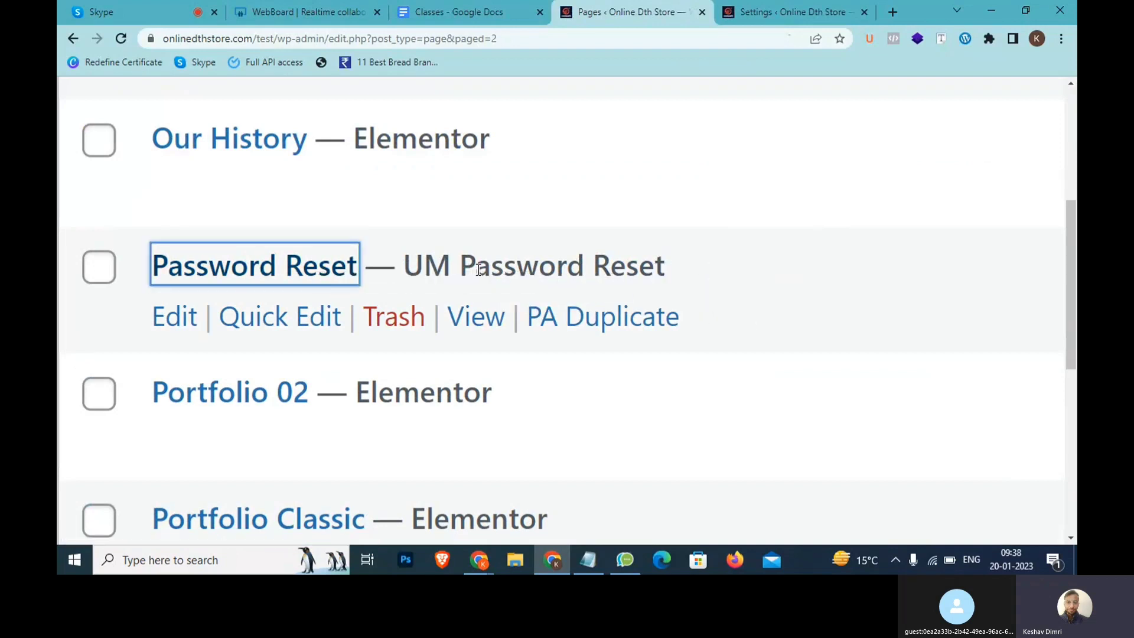
{"action": "scroll", "coordinate": [469, 267], "scroll_direction": "down", "scroll_amount": 8}
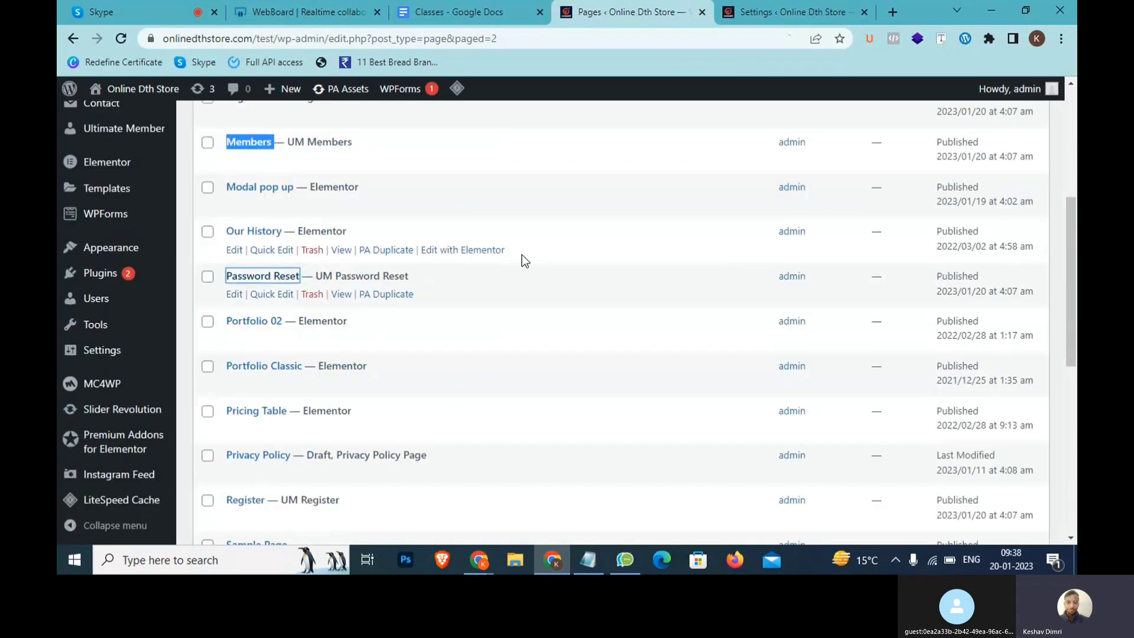
Write the notes 'Install >> Activate' and 'Required Pages Create' in Notepad
{"action": "left_click", "coordinate": [588, 560]}
{"action": "type", "text": "Install"}
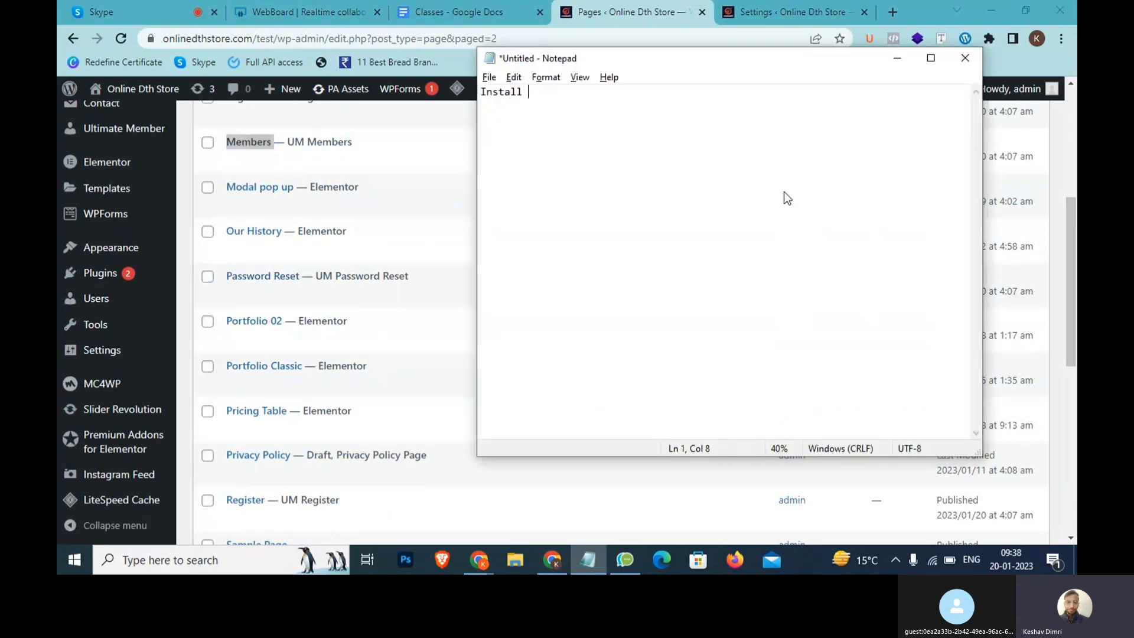
{"action": "type", "text": " >> Actib"}
{"action": "key", "text": "BackSpace"}
{"action": "type", "text": "vate "}
{"action": "type", "text": "Required "}
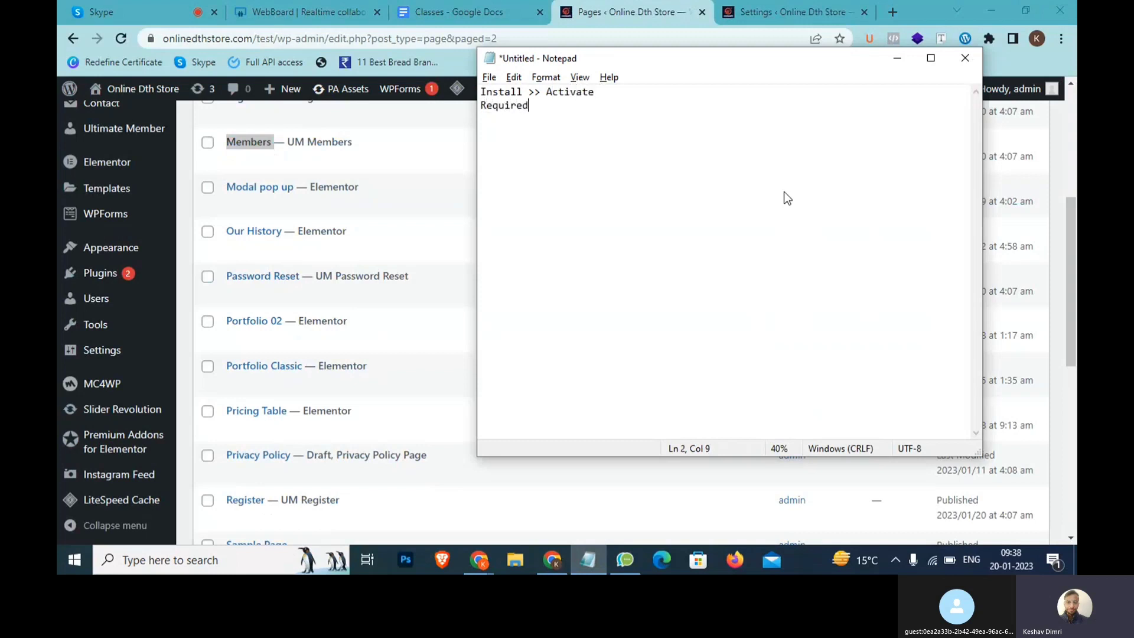
{"action": "type", "text": "Pages Create"}
{"action": "scroll", "coordinate": [784, 192], "scroll_direction": "up", "scroll_amount": 3}
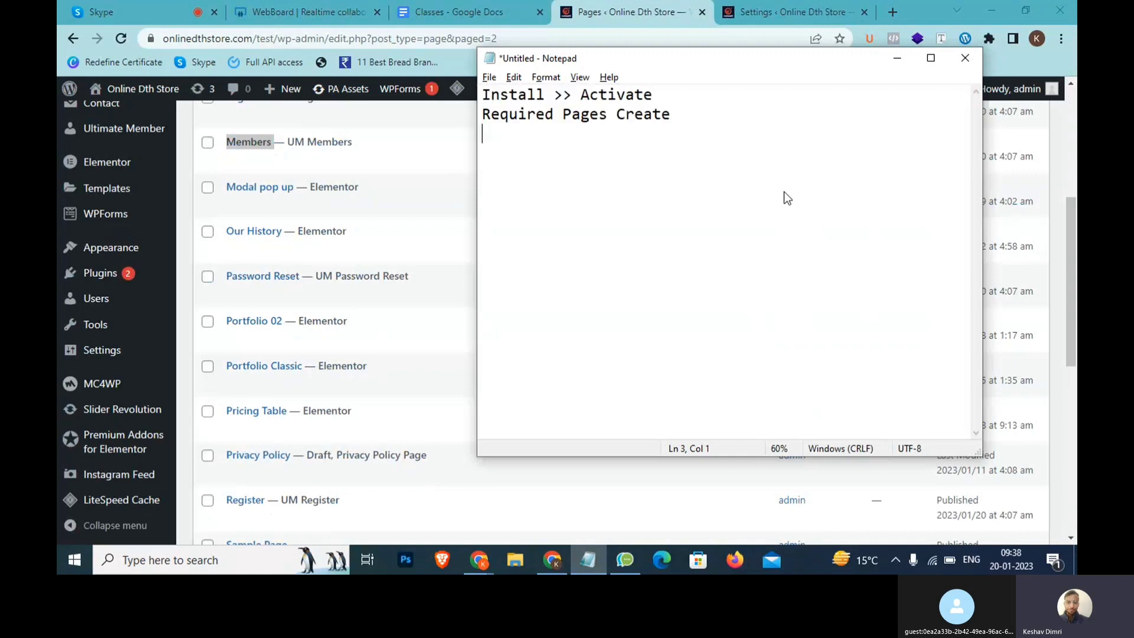
{"action": "key", "text": "alt+Tab"}
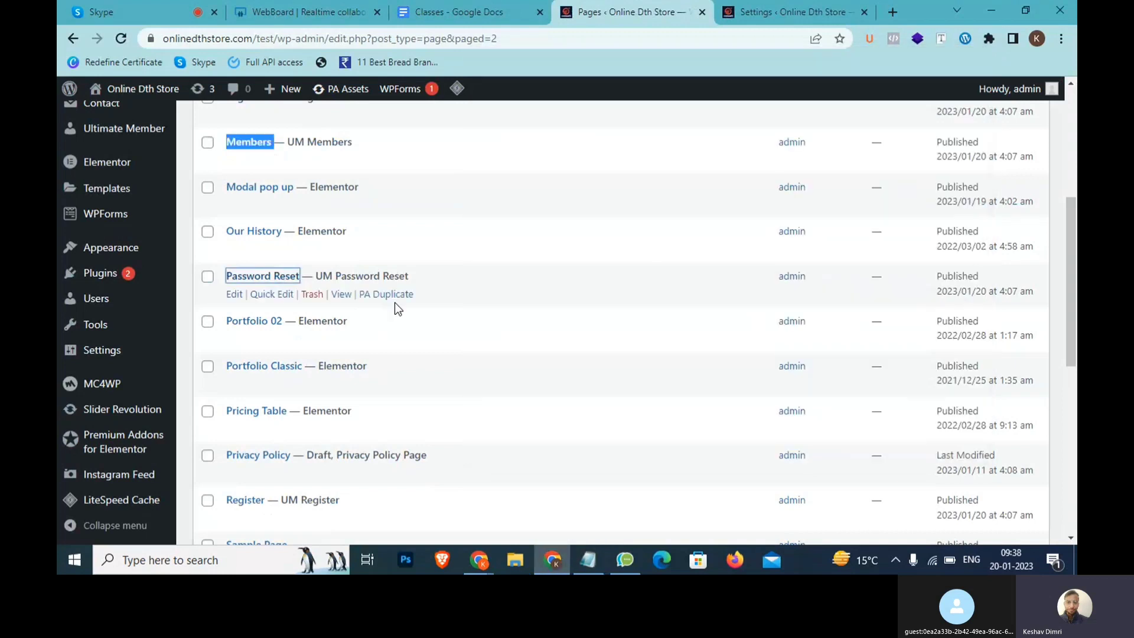
Open Settings > General from the admin sidebar in a new browser tab
{"action": "mouse_move", "coordinate": [143, 347]}
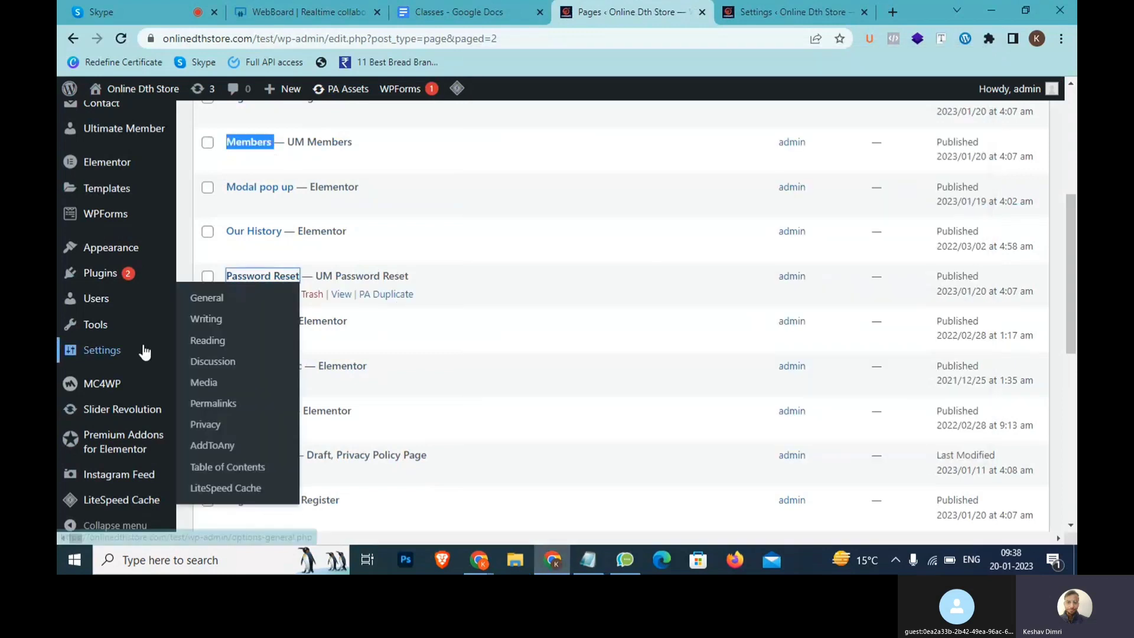
{"action": "middle_click", "coordinate": [229, 297]}
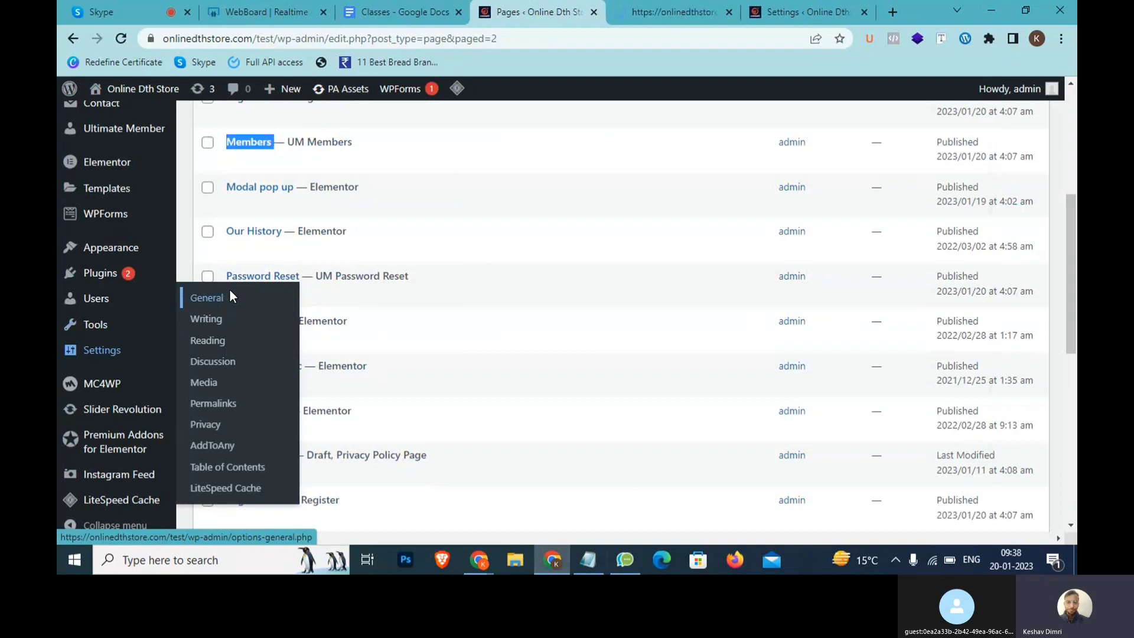
{"action": "left_click", "coordinate": [664, 11]}
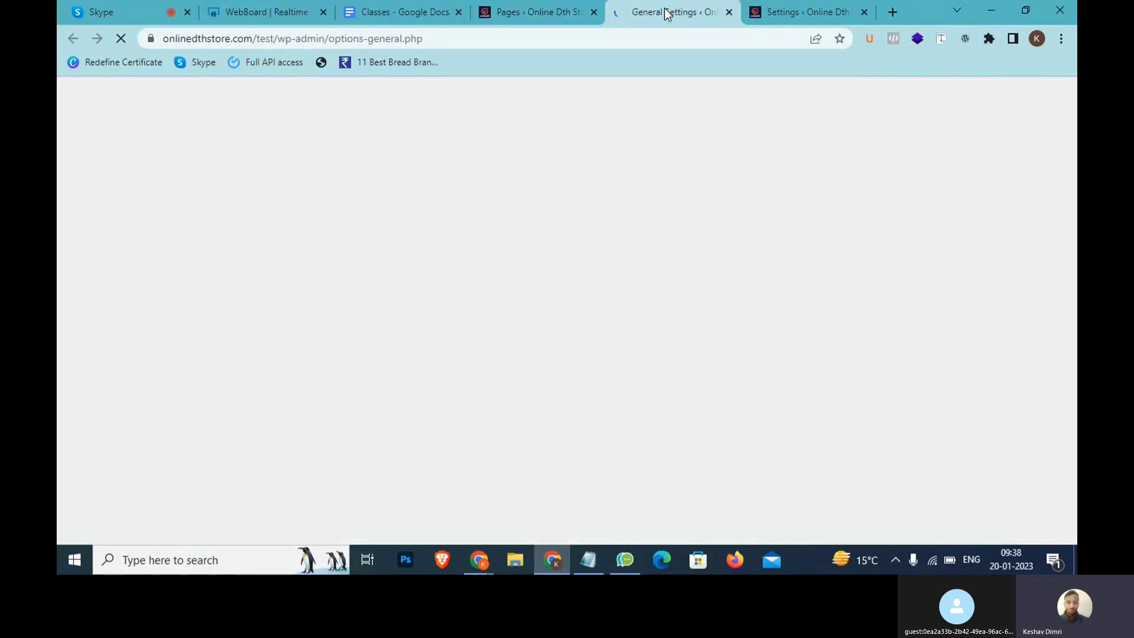
{"action": "key", "text": "alt+Tab"}
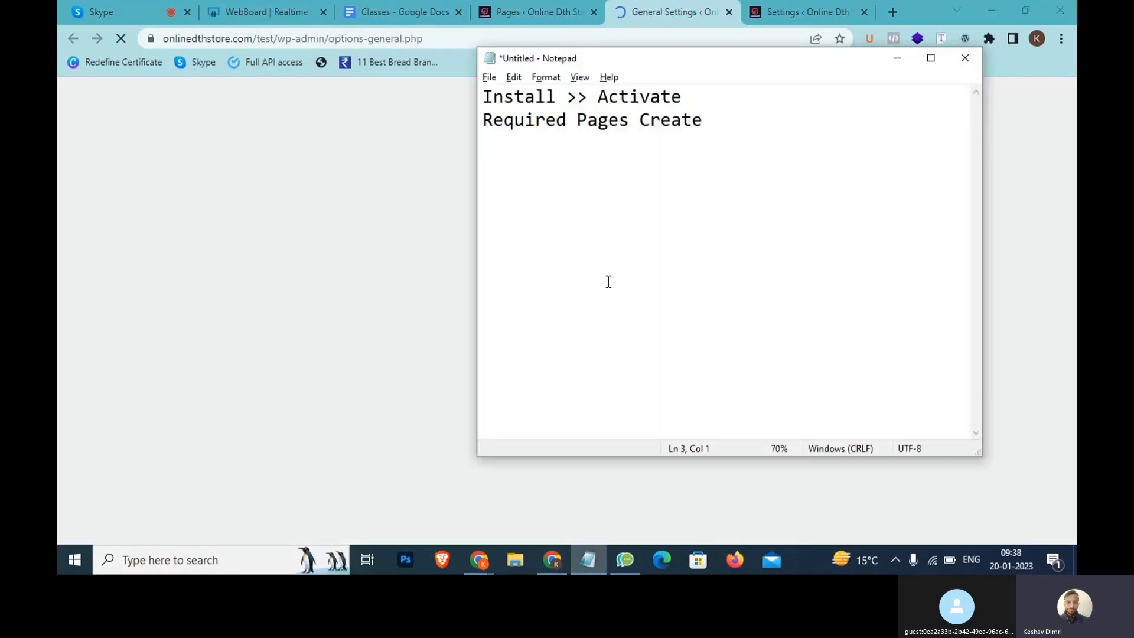
Add the note line 'Allow >> Wordpress >>> User Create Account' in Notepad
{"action": "type", "text": "Allo "}
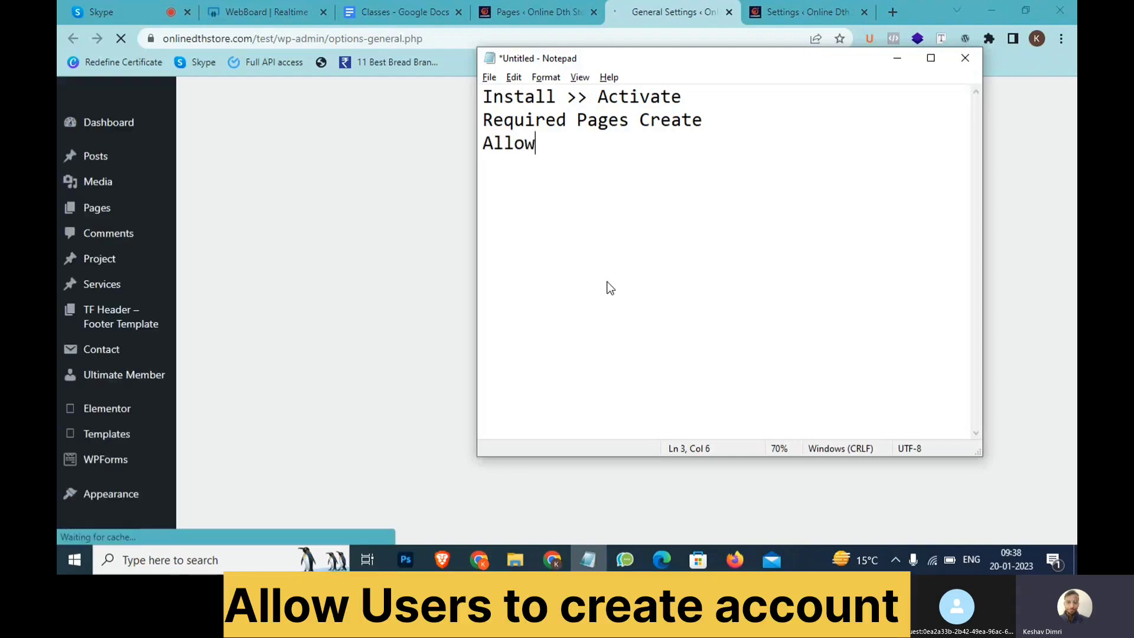
{"action": "type", "text": " >> W"}
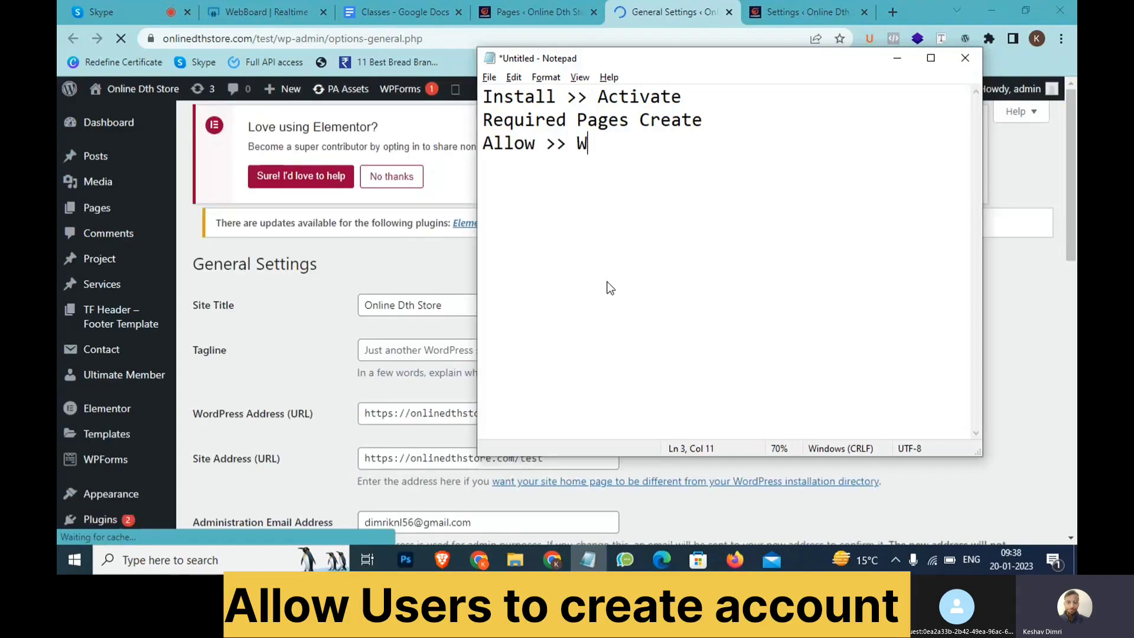
{"action": "type", "text": "ordpress "}
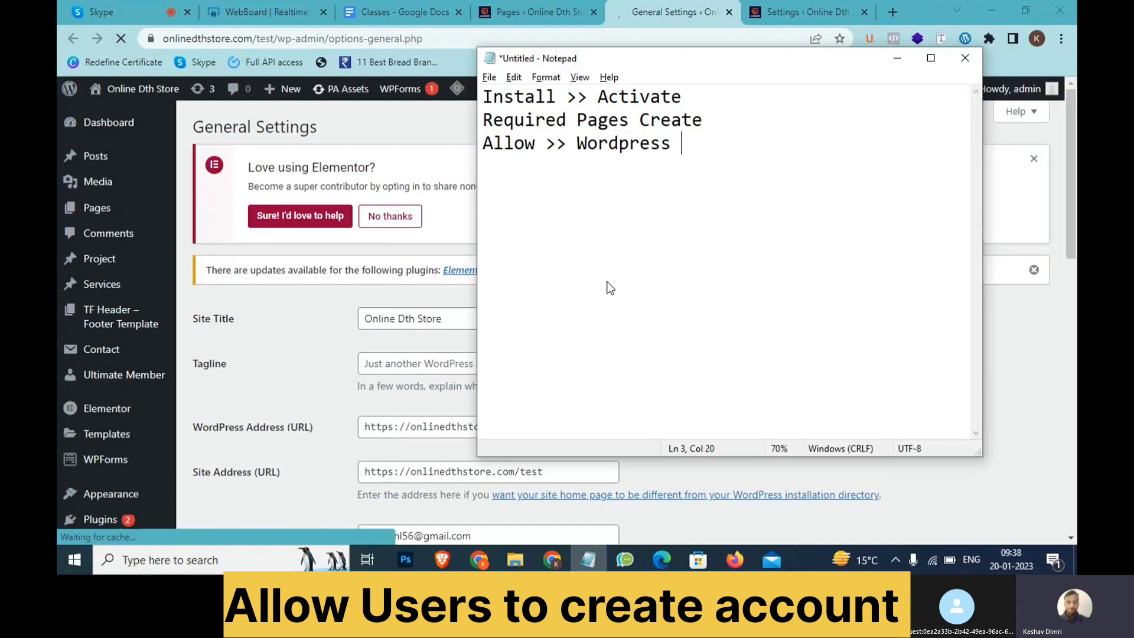
{"action": "type", "text": ">>> User Create "}
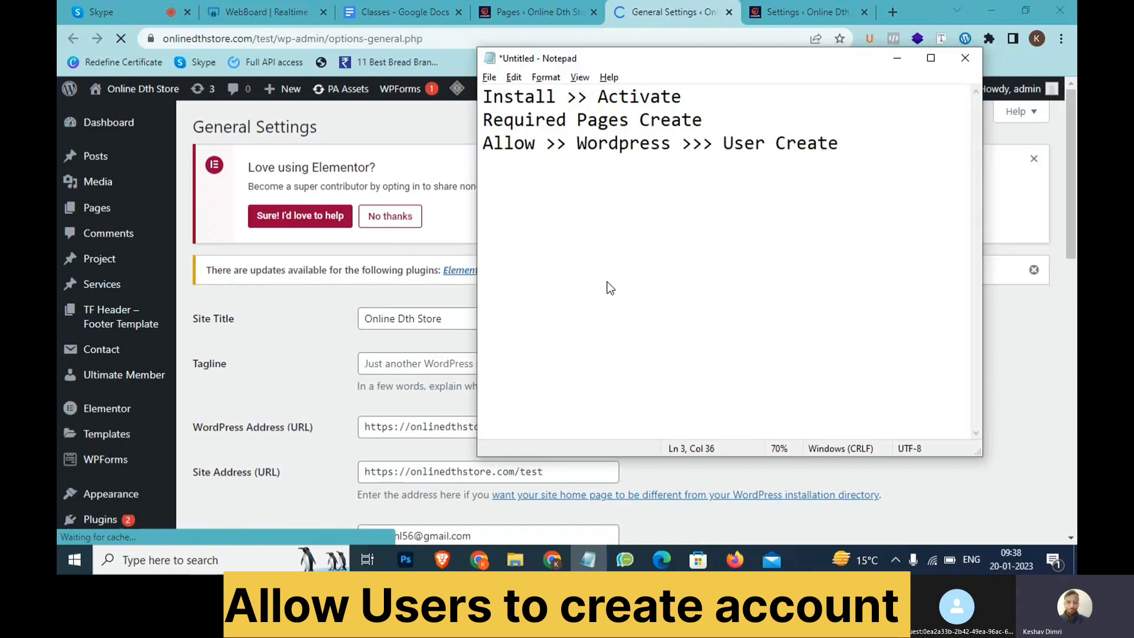
{"action": "type", "text": "Account"}
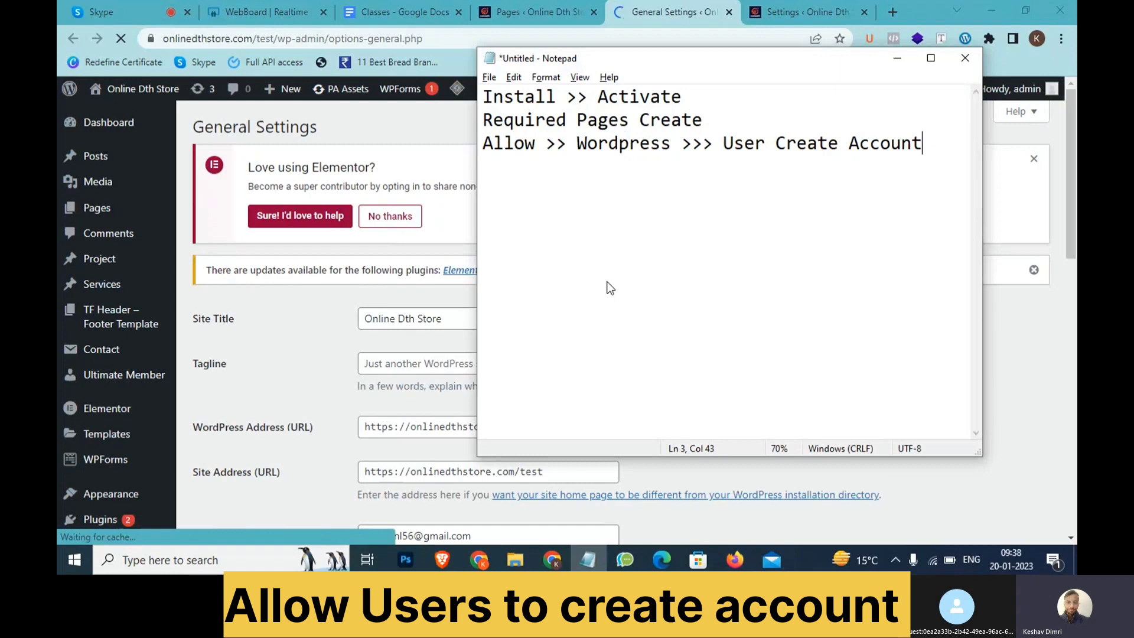
{"action": "key", "text": "alt+Tab"}
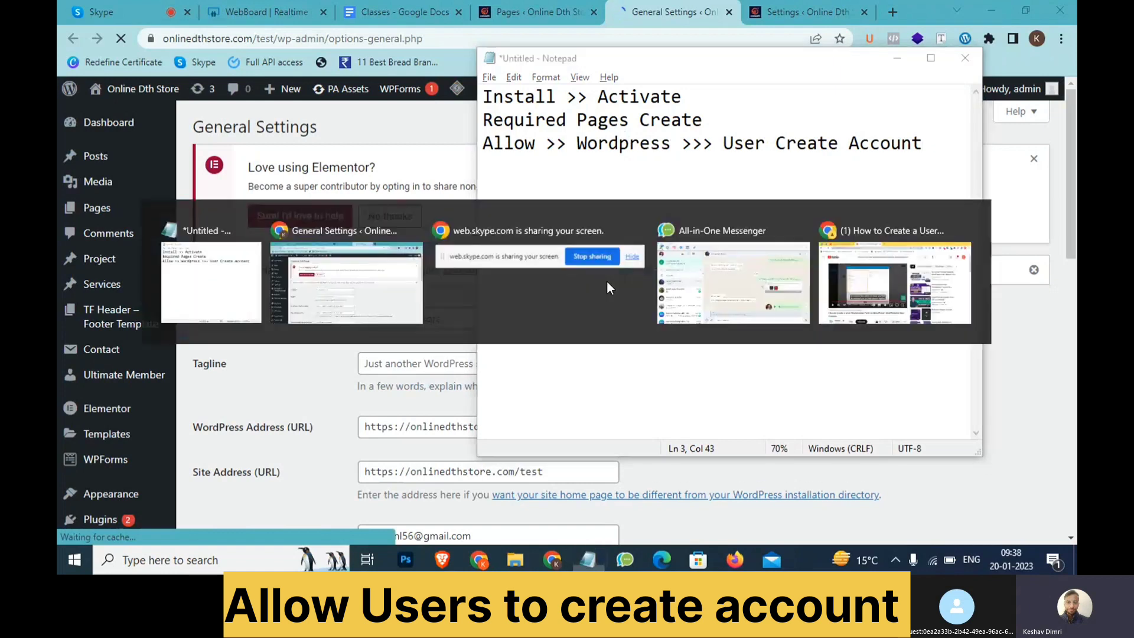
Enable Membership 'Anyone can register' in General Settings and save the changes
{"action": "scroll", "coordinate": [260, 317], "scroll_direction": "down", "scroll_amount": 5}
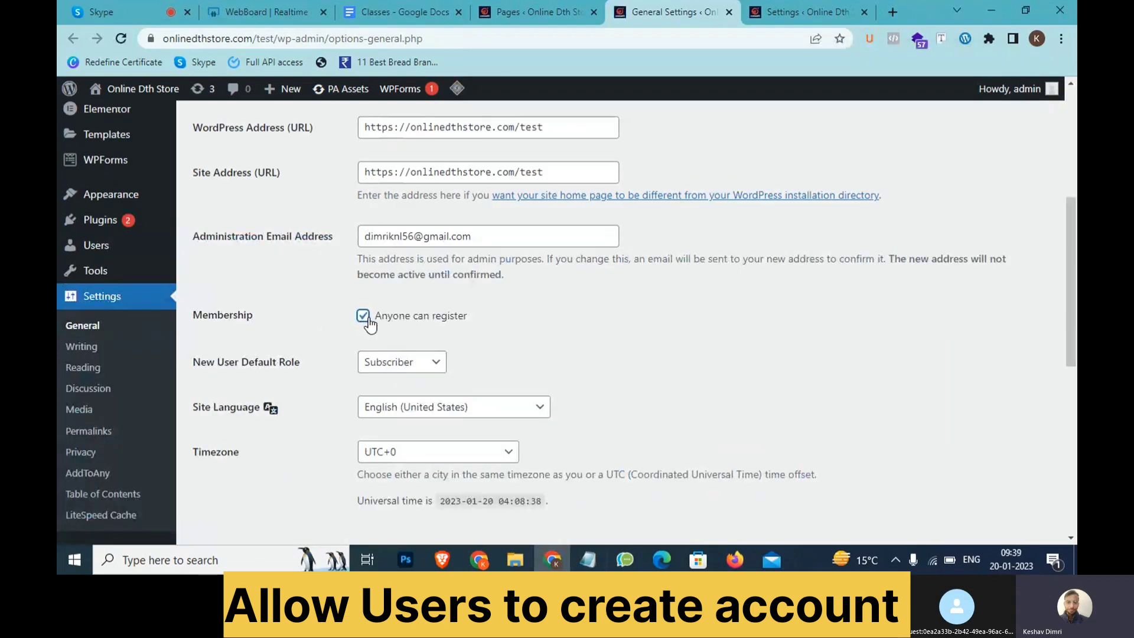
{"action": "scroll", "coordinate": [398, 339], "scroll_direction": "down", "scroll_amount": 3}
{"action": "scroll", "coordinate": [399, 342], "scroll_direction": "down", "scroll_amount": 5}
{"action": "left_click", "coordinate": [241, 466]}
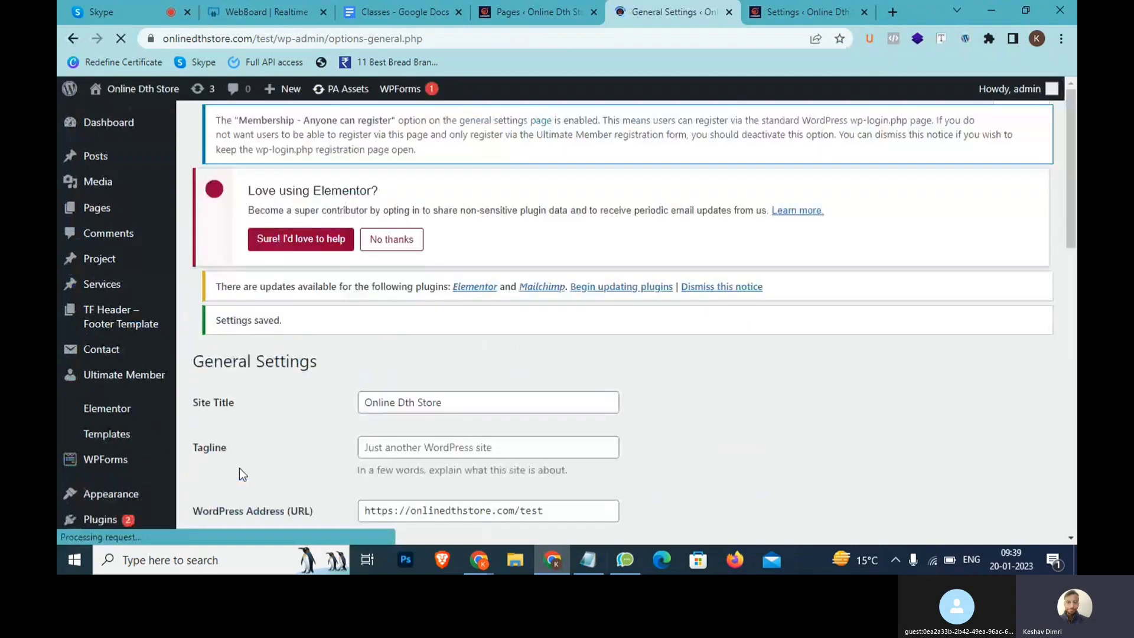
{"action": "scroll", "coordinate": [239, 467], "scroll_direction": "down", "scroll_amount": 7}
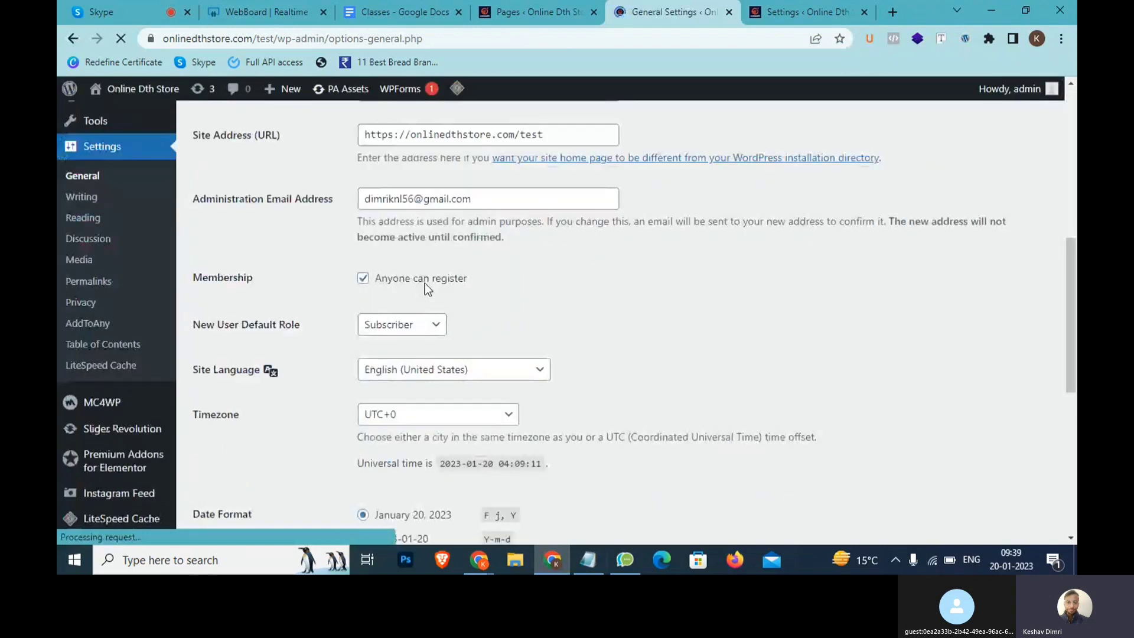
{"action": "key", "text": "alt+Tab"}
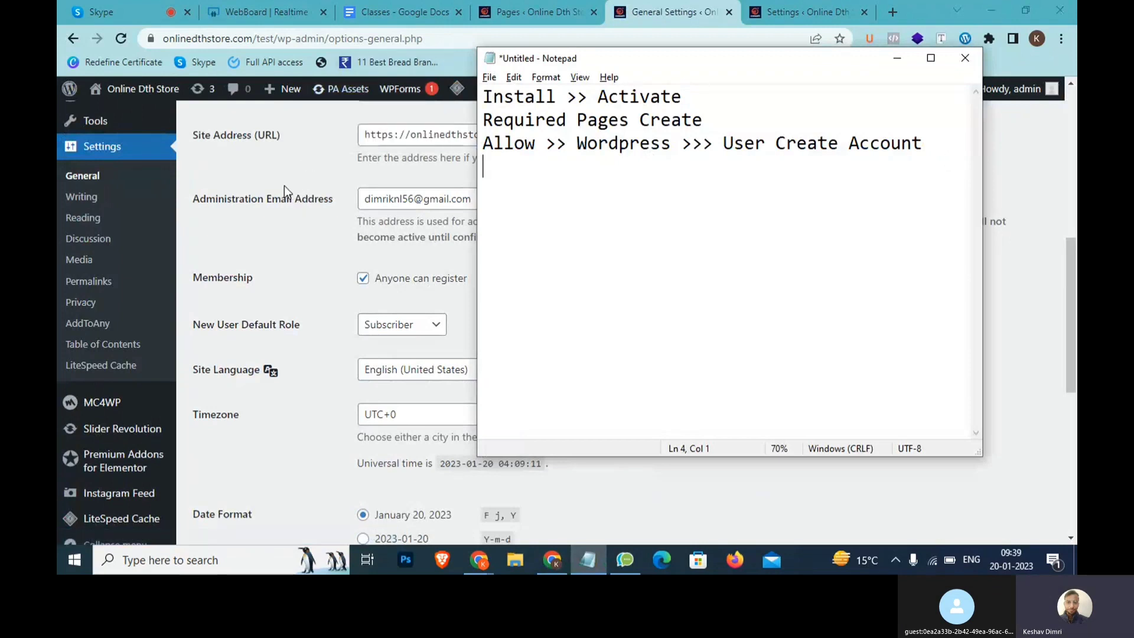
{"action": "scroll", "coordinate": [285, 185], "scroll_direction": "up", "scroll_amount": 8}
{"action": "left_click", "coordinate": [793, 7]}
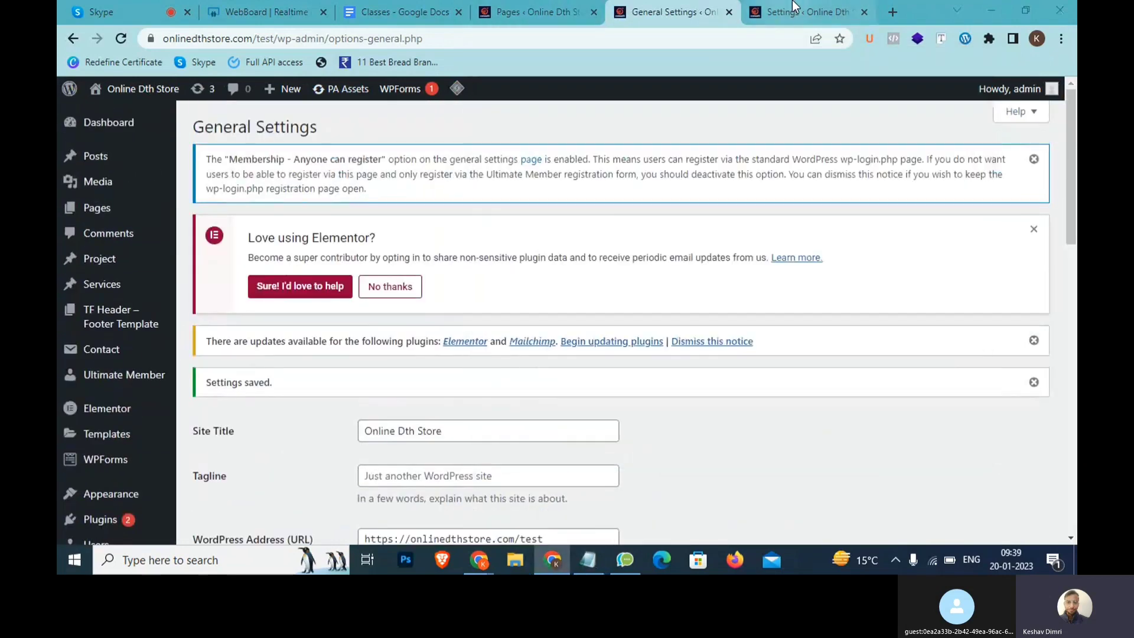
Open the Online Dth Store homepage via Visit Site in a new tab
{"action": "left_click", "coordinate": [793, 7]}
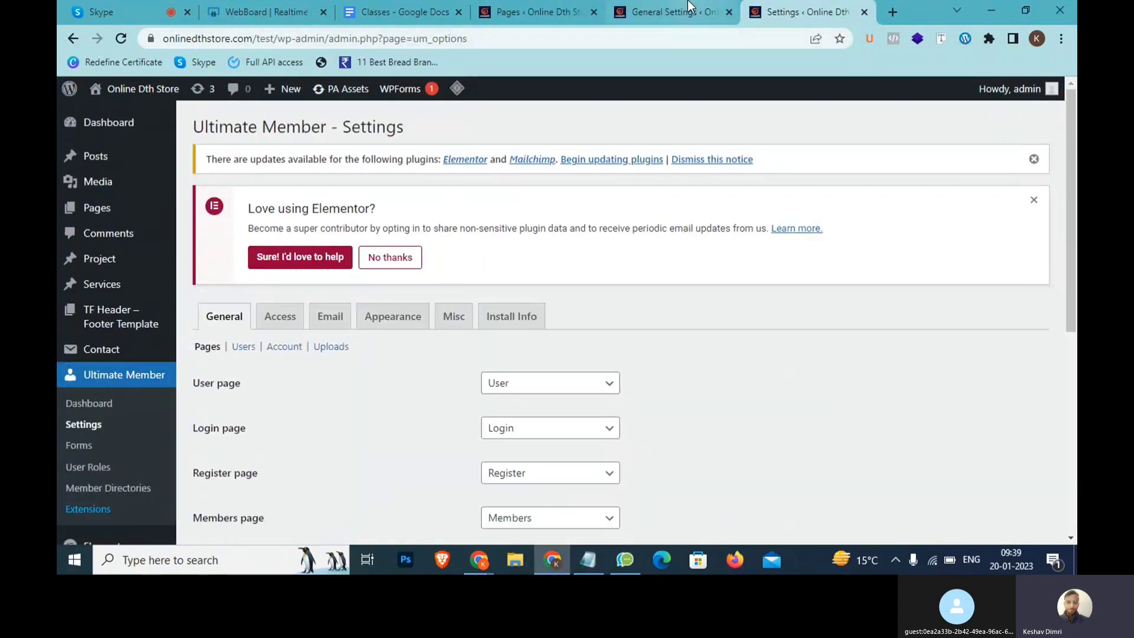
{"action": "left_click", "coordinate": [561, 7]}
{"action": "scroll", "coordinate": [319, 186], "scroll_direction": "up", "scroll_amount": 5}
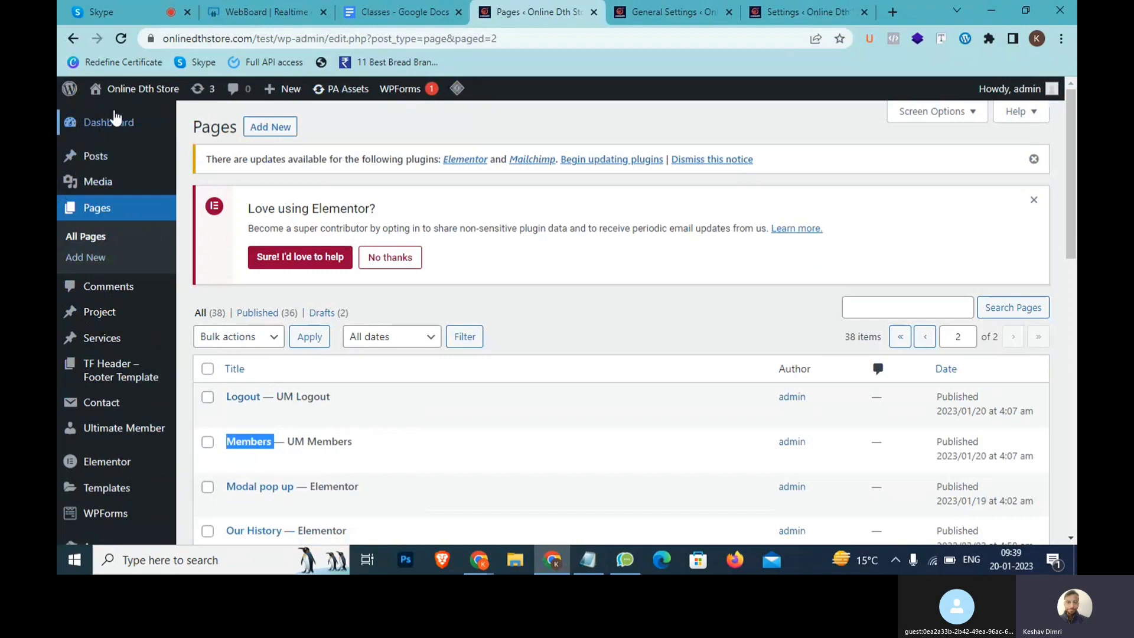
{"action": "middle_click", "coordinate": [141, 95]}
{"action": "left_click", "coordinate": [573, 21]}
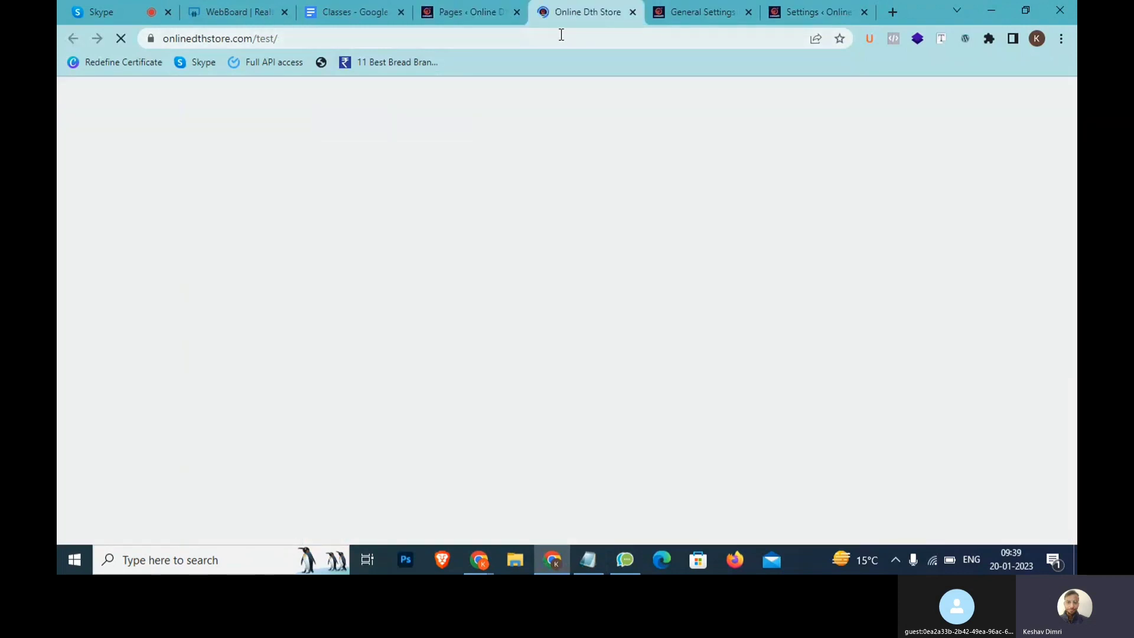
Select the onlinedthstore.com/test/ URL in the address bar while the homepage loads
{"action": "left_click", "coordinate": [513, 39]}
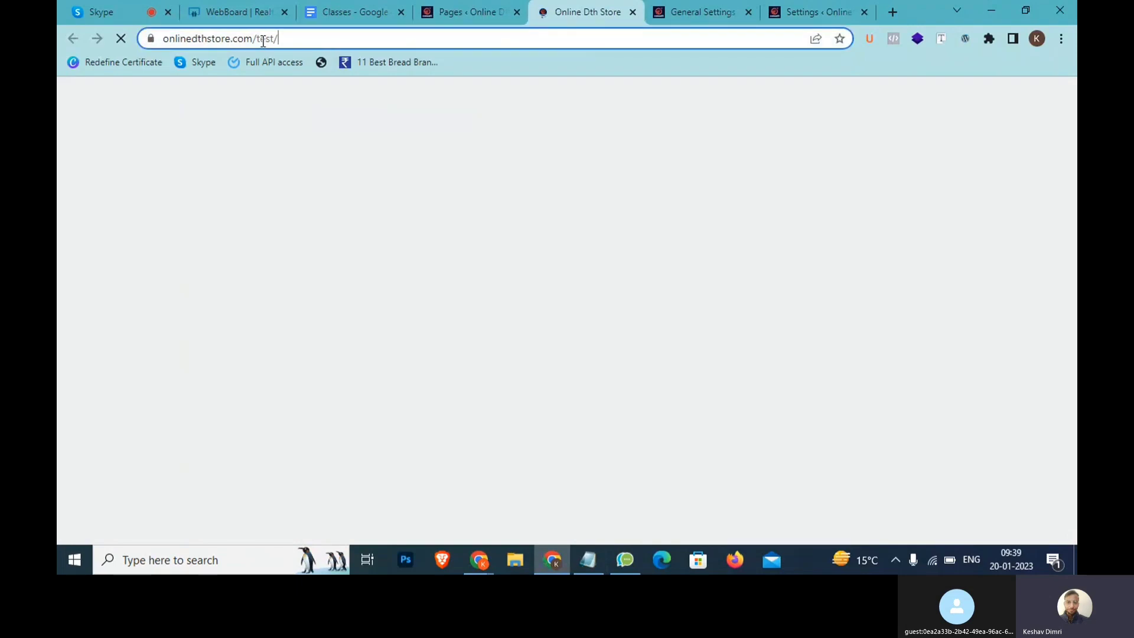
{"action": "left_click_drag", "start_coordinate": [278, 39], "coordinate": [159, 39]}
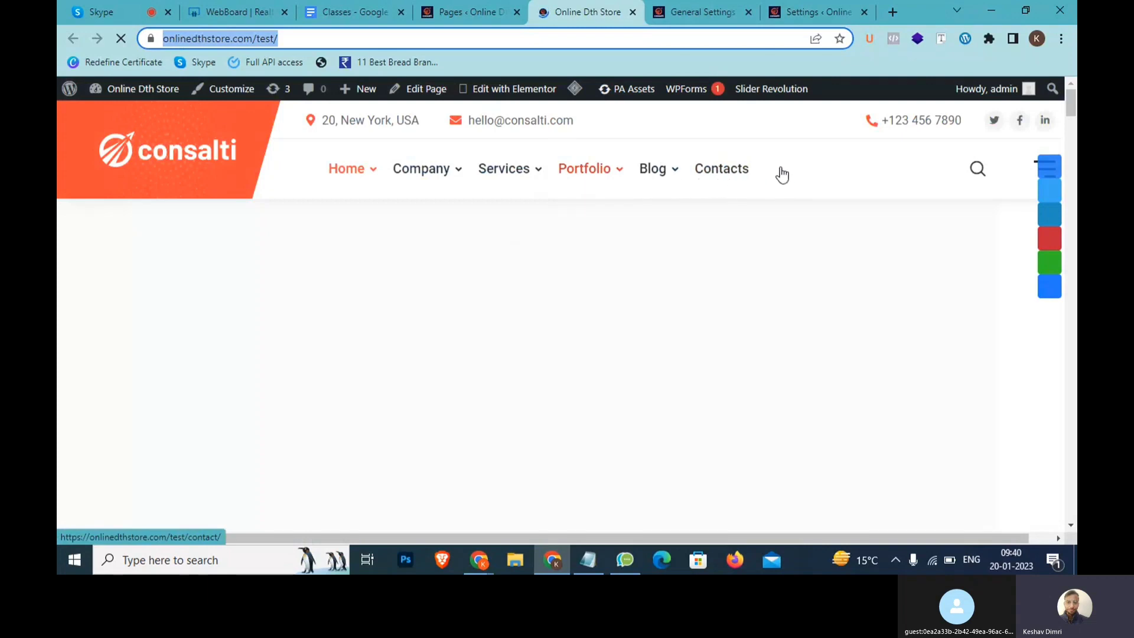
Add 'Register' and 'Login' lines to the Notepad notes, then start a new note beneath them
{"action": "left_click", "coordinate": [588, 560]}
{"action": "type", "text": "Regis"}
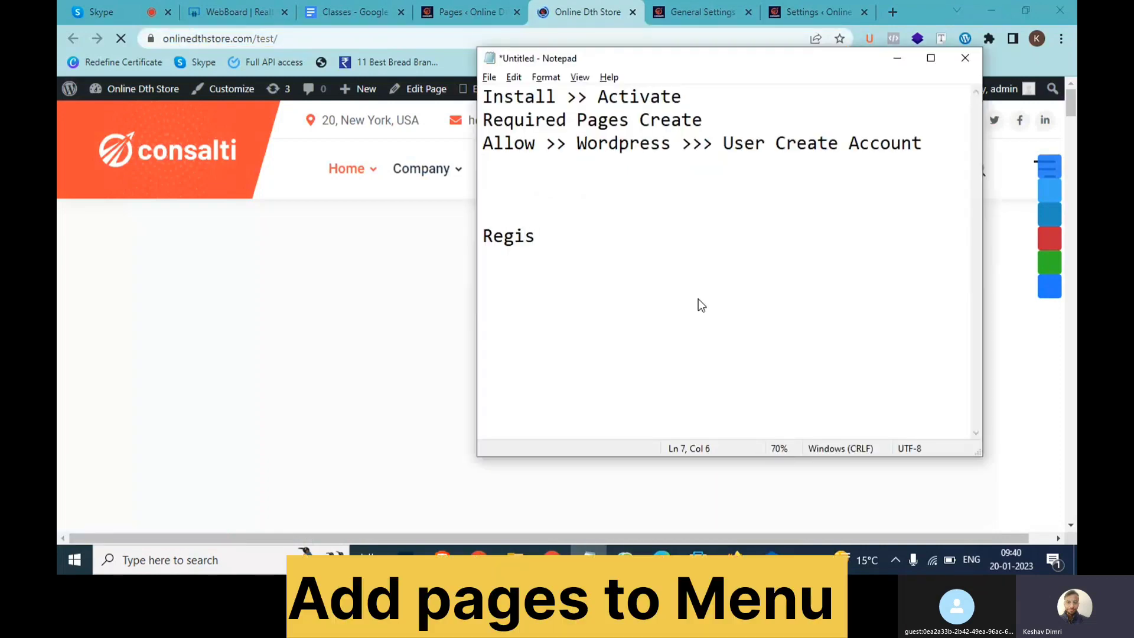
{"action": "key", "text": "BackSpace"}
{"action": "type", "text": "ster"}
{"action": "key", "text": "Return"}
{"action": "type", "text": "Login"}
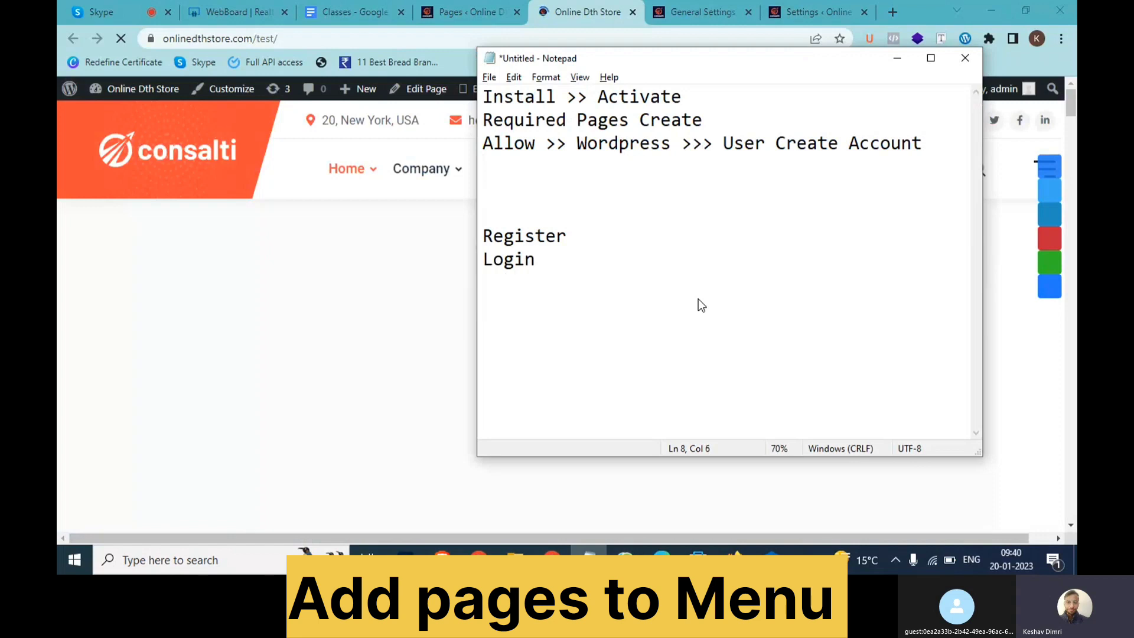
{"action": "key", "text": "Return"}
{"action": "key", "text": "Return"}
{"action": "type", "text": "Joo lo"}
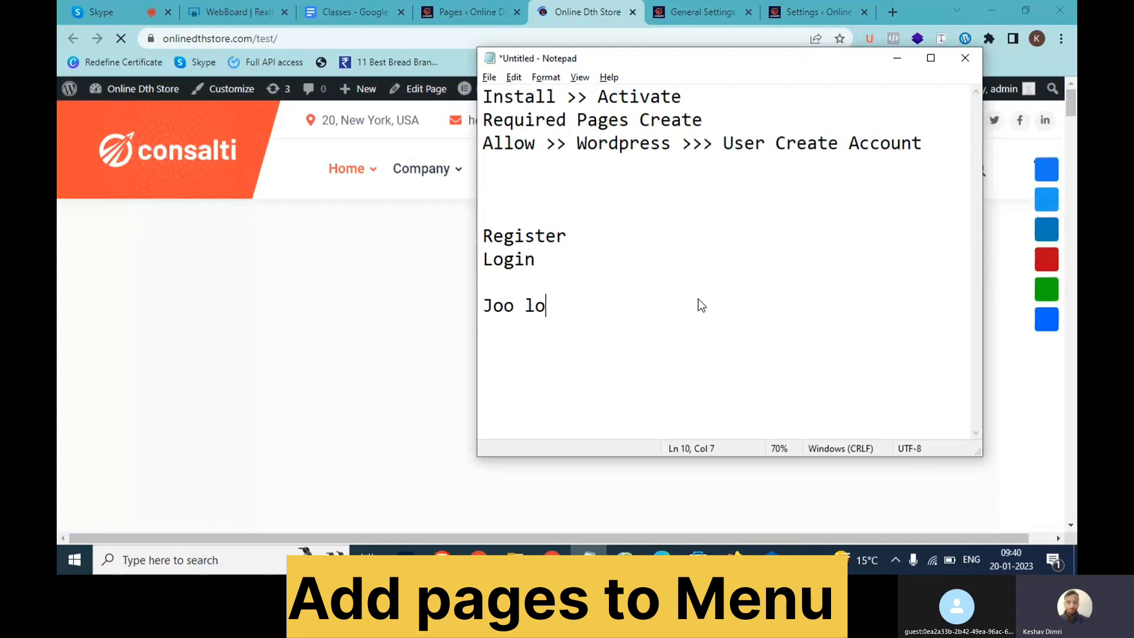
{"action": "type", "text": "g >> lo"}
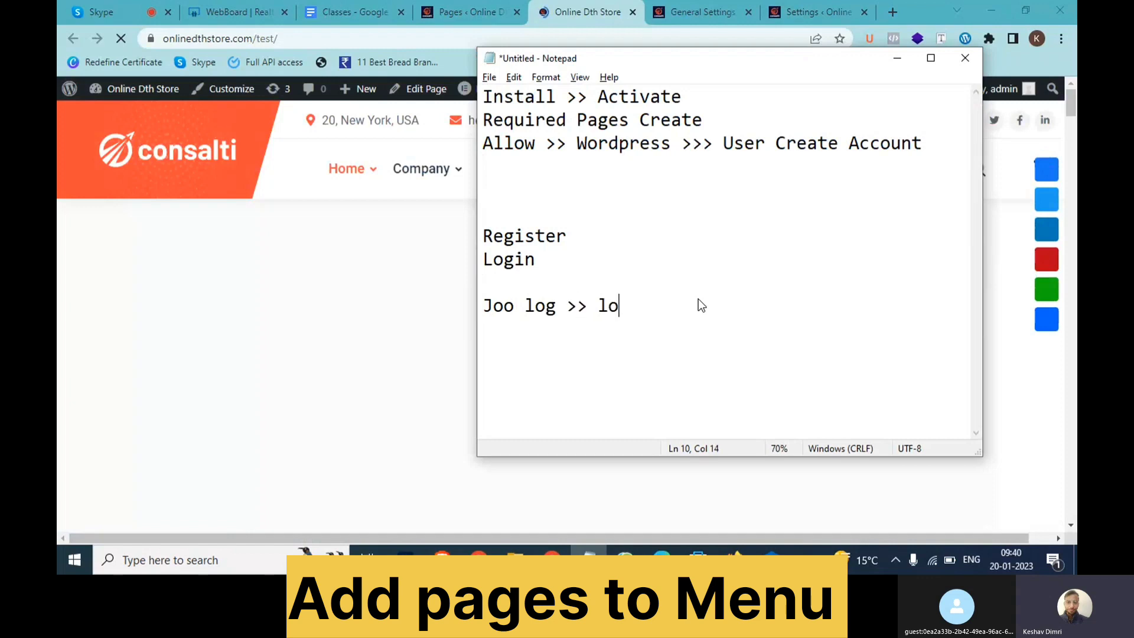
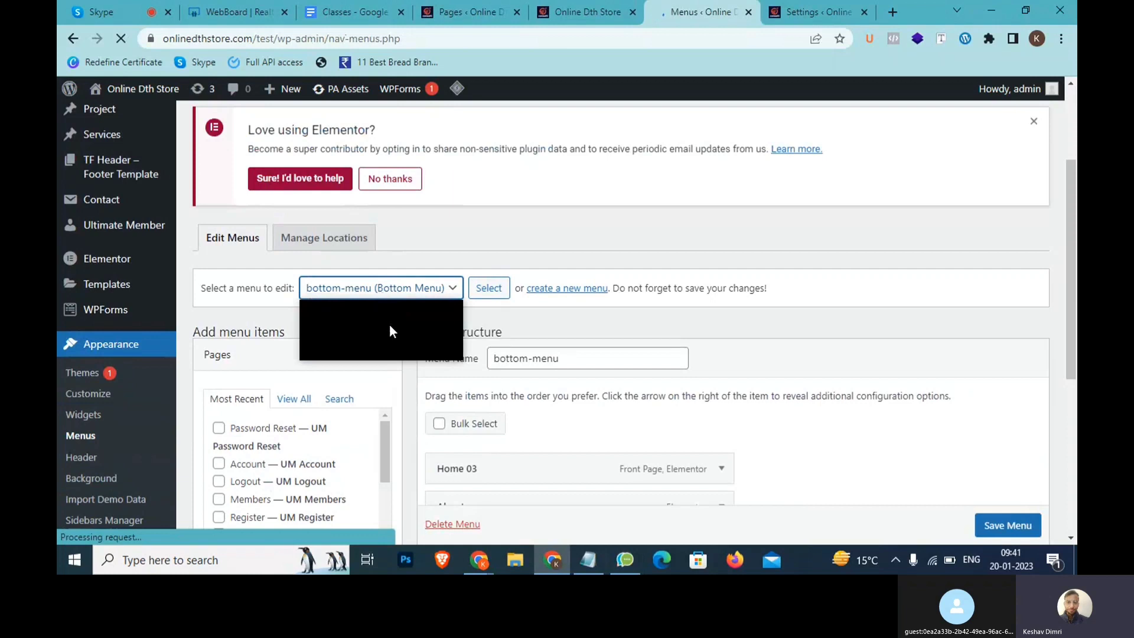
Choose main-menu (Primary Menu) in the menu dropdown and load it for editing
{"action": "left_click", "coordinate": [455, 247]}
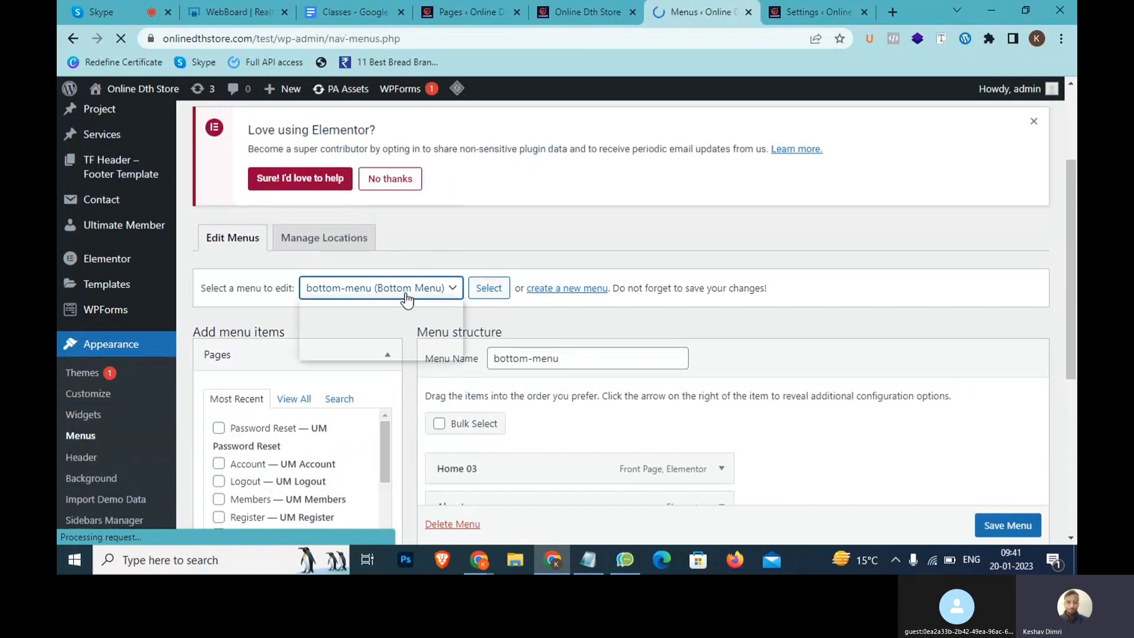
{"action": "left_click", "coordinate": [405, 293]}
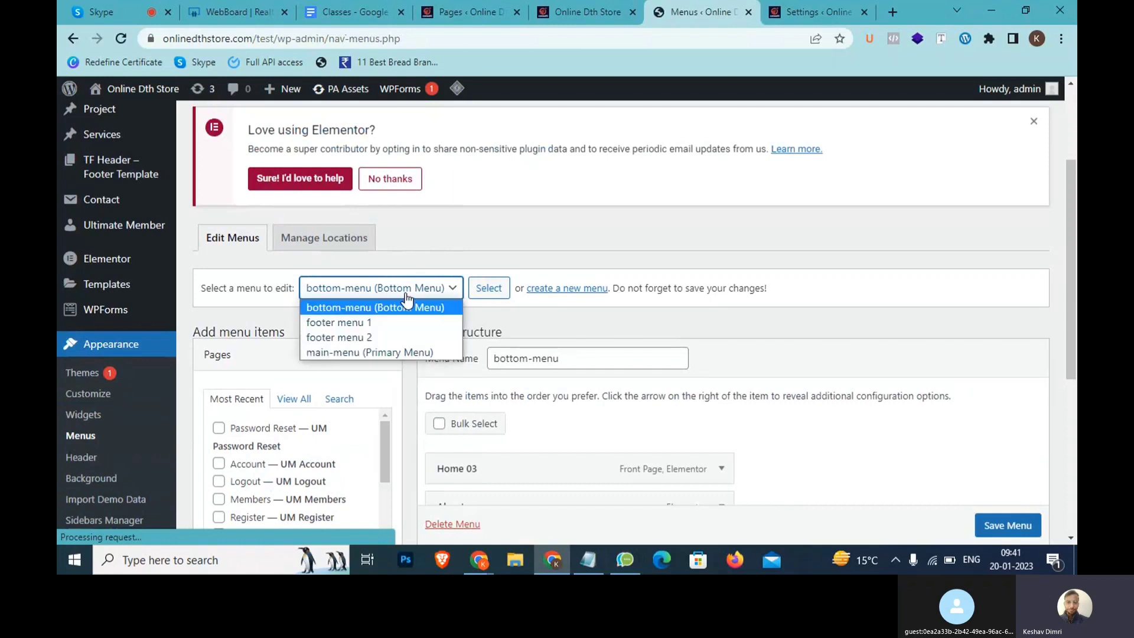
{"action": "left_click", "coordinate": [373, 352]}
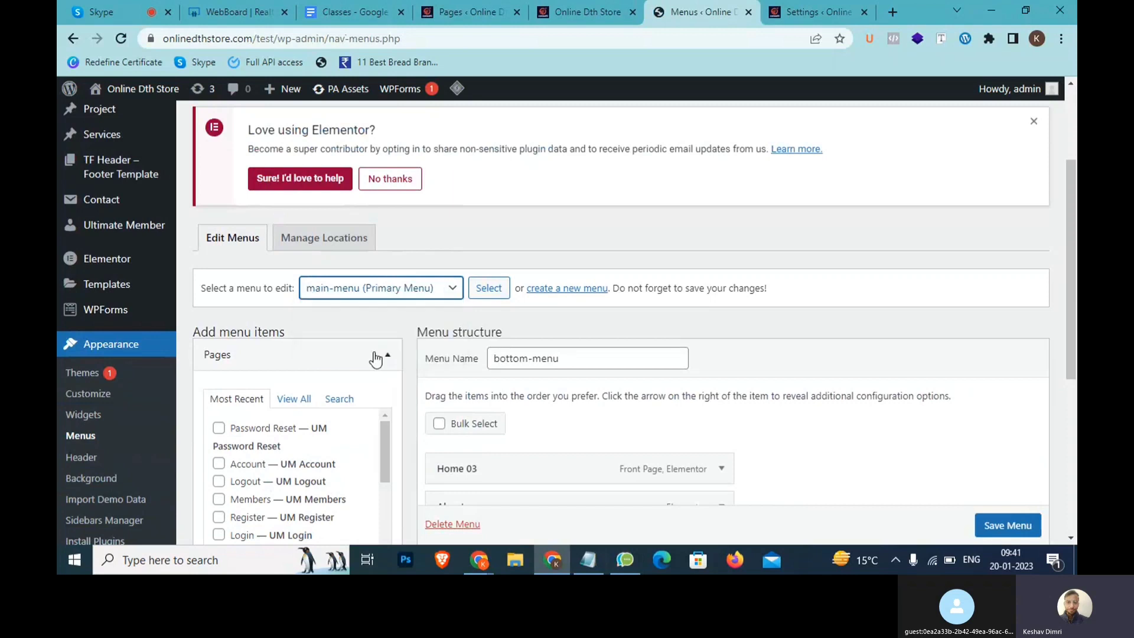
{"action": "left_click", "coordinate": [485, 291]}
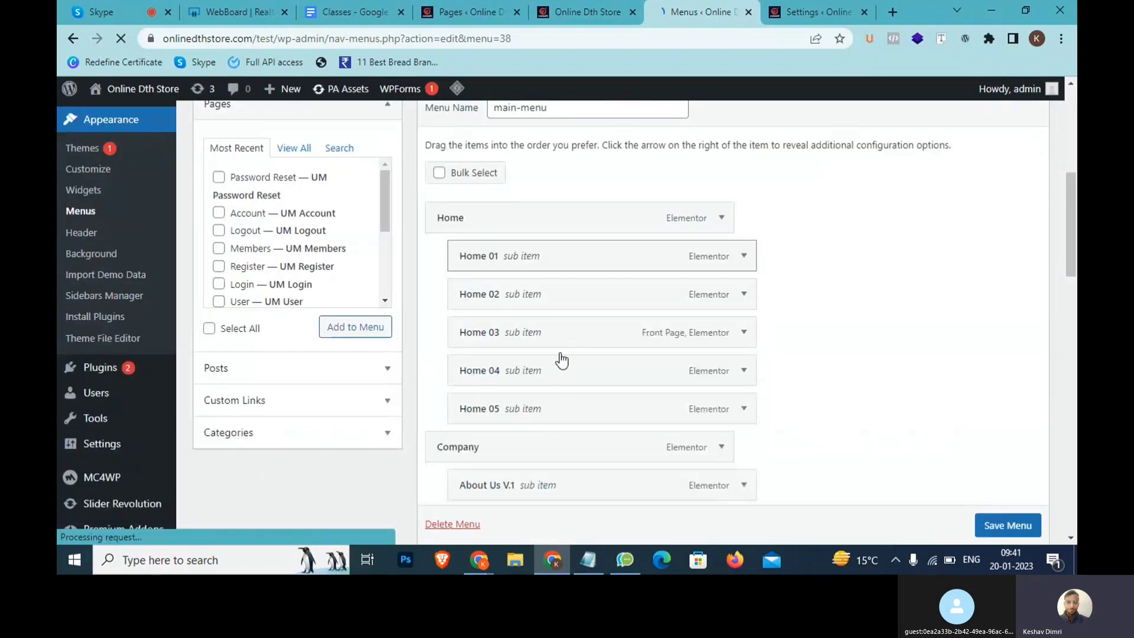
Scroll the menu editor, then switch to the live store tab and select its onlinedthstore.com/test/ address
{"action": "scroll", "coordinate": [585, 413], "scroll_direction": "down", "scroll_amount": 1}
{"action": "scroll", "coordinate": [591, 434], "scroll_direction": "down", "scroll_amount": 5}
{"action": "scroll", "coordinate": [551, 336], "scroll_direction": "down", "scroll_amount": 5}
{"action": "left_click", "coordinate": [556, 11]}
{"action": "left_click", "coordinate": [502, 38]}
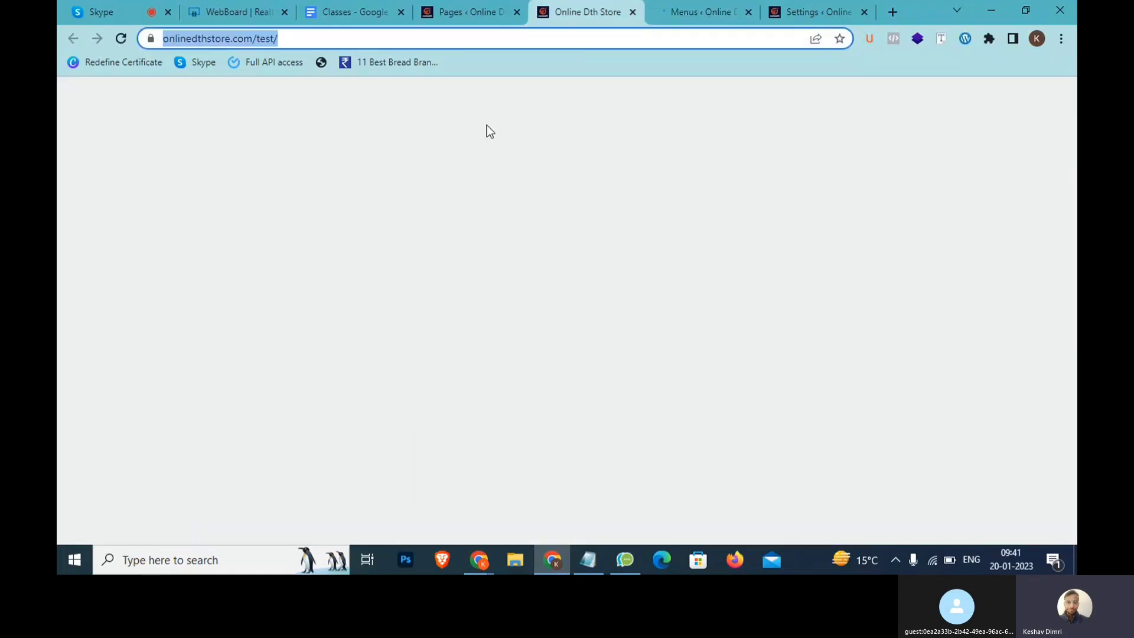
Reload the live site, open Services 01, and add the note line 'Menu >> Dikh jaenge' in Notepad
{"action": "key", "text": "Return"}
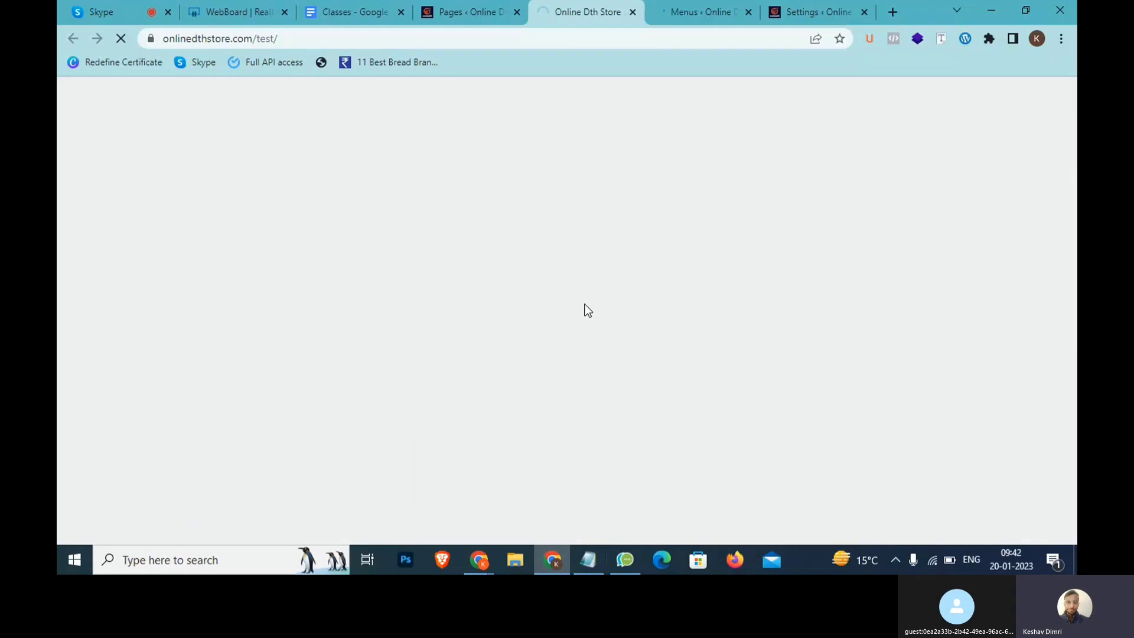
{"action": "left_click", "coordinate": [515, 139]}
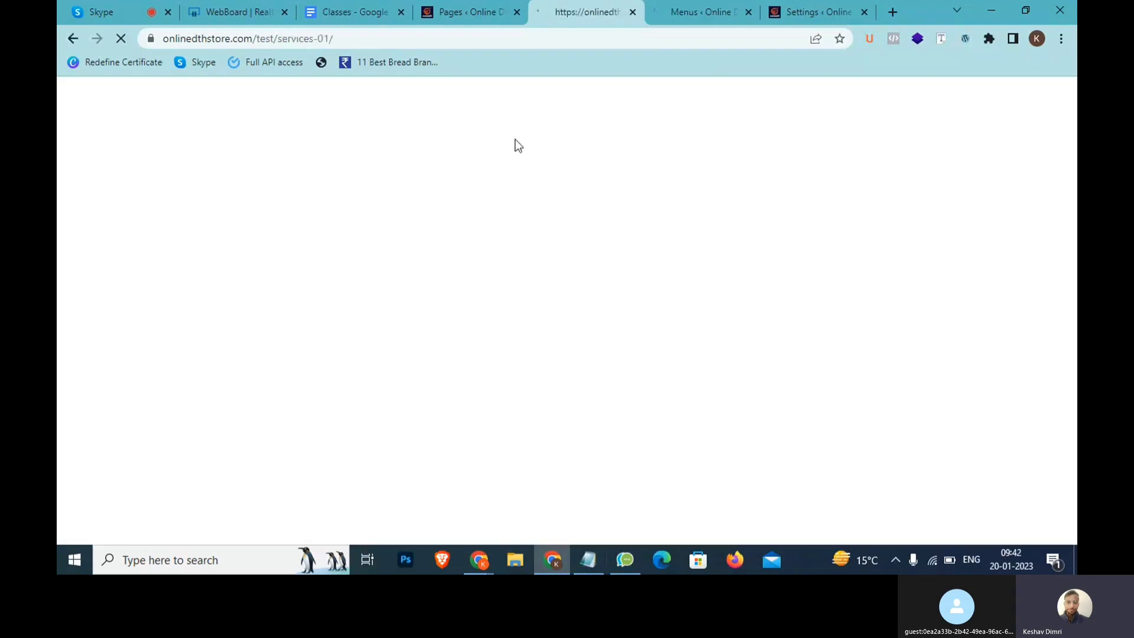
{"action": "left_click", "coordinate": [602, 558]}
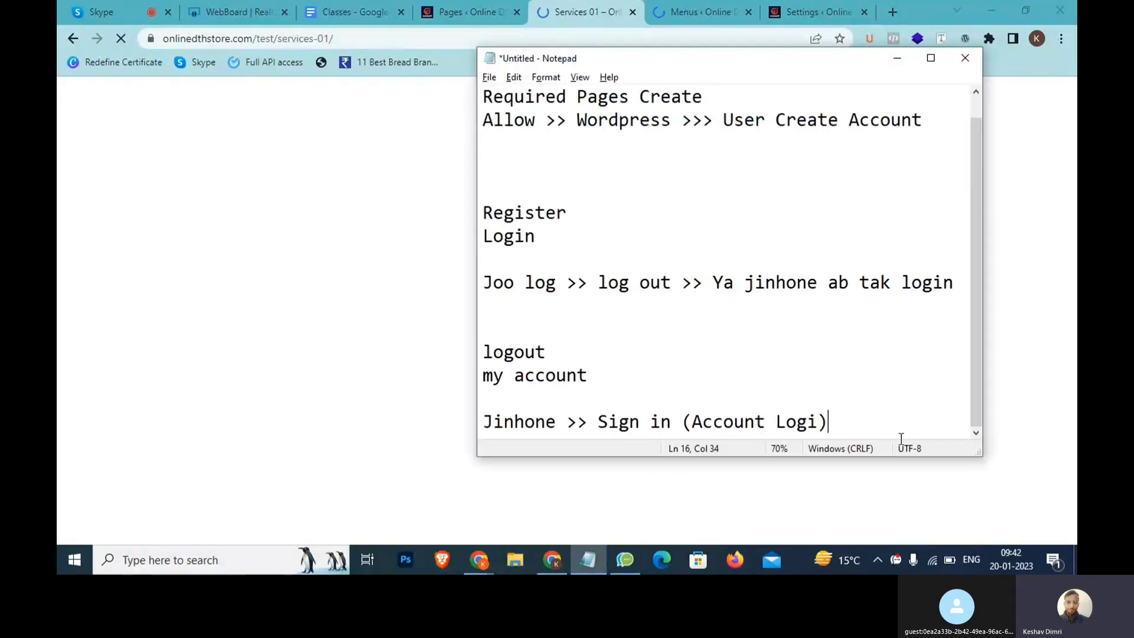
{"action": "key", "text": "Return"}
{"action": "key", "text": "Return"}
{"action": "key", "text": "Return"}
{"action": "type", "text": "Nav"}
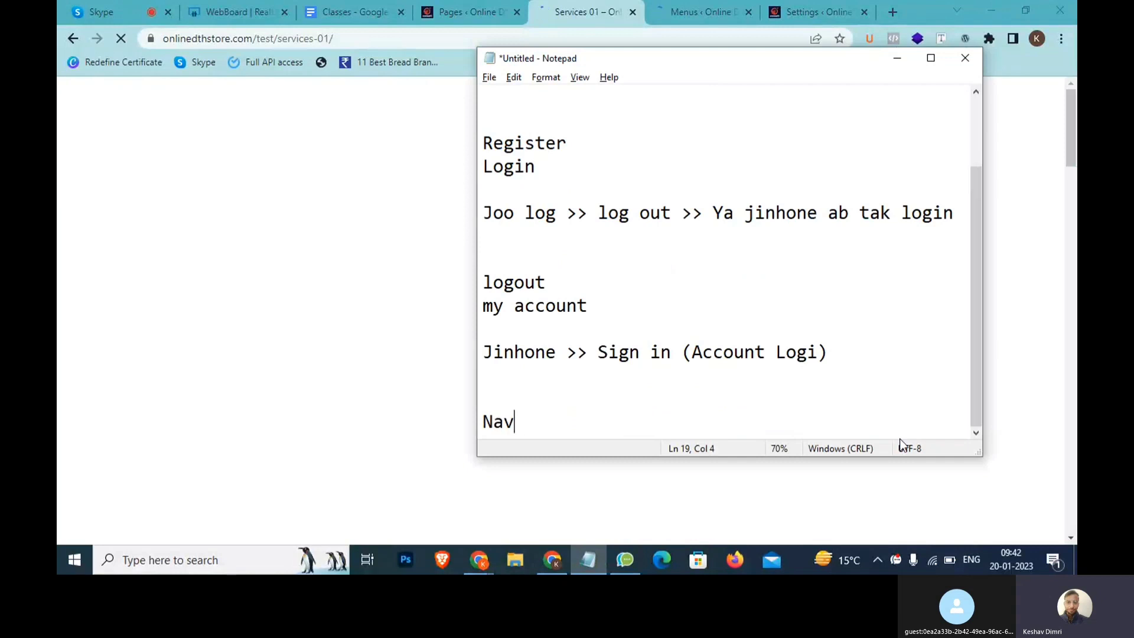
{"action": "key", "text": "shift+Home"}
{"action": "type", "text": "Menu >> Dikh"}
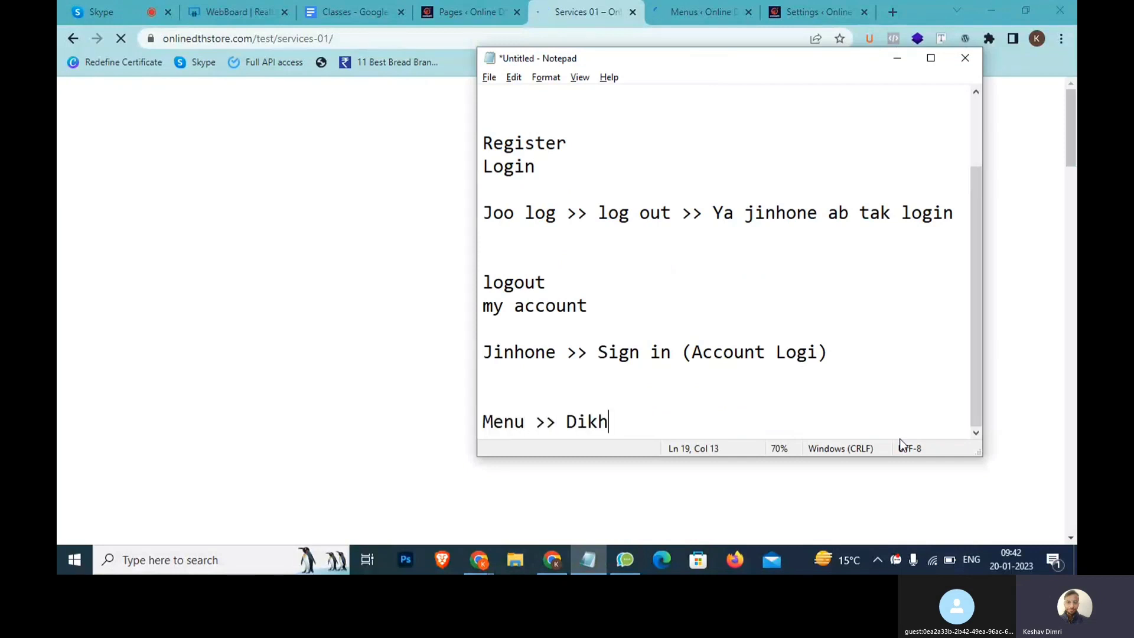
{"action": "type", "text": " jaenge"}
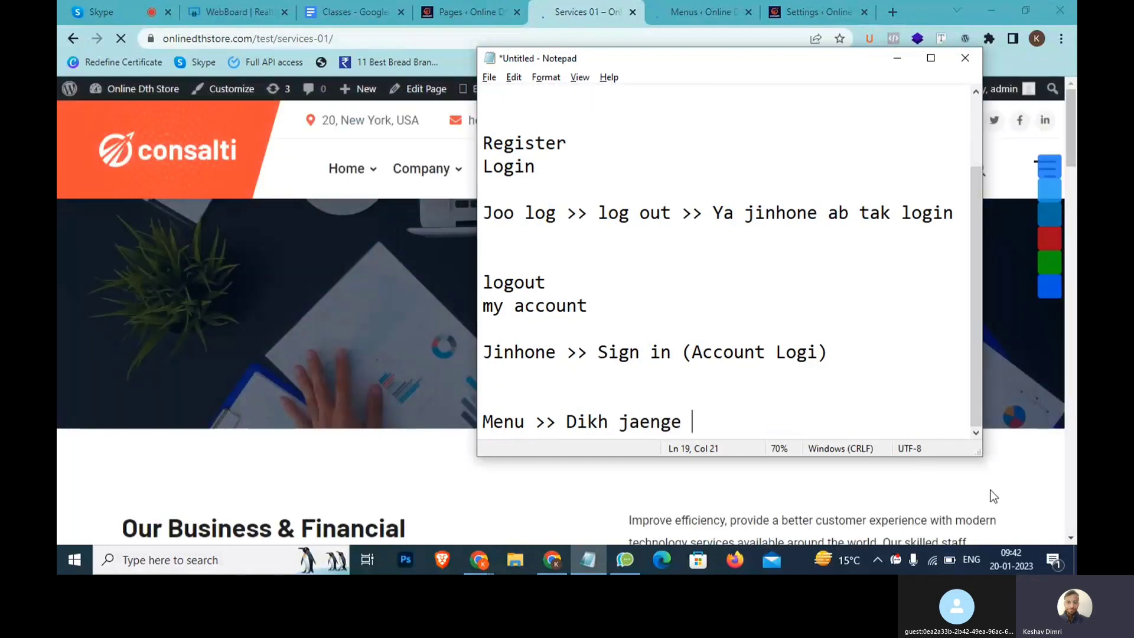
{"action": "left_click_drag", "start_coordinate": [731, 433], "coordinate": [627, 421]}
On the Services 01 page, reveal the Home, Company, Services and Portfolio dropdown menus
{"action": "left_click", "coordinate": [394, 175]}
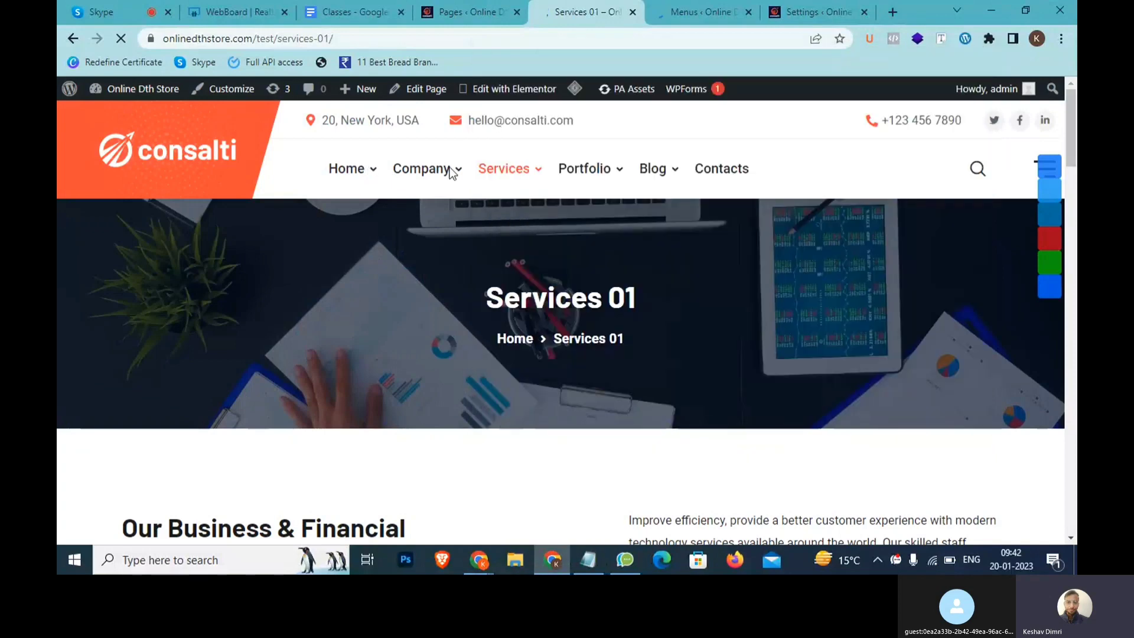
{"action": "scroll", "coordinate": [450, 173], "scroll_direction": "up", "scroll_amount": 5}
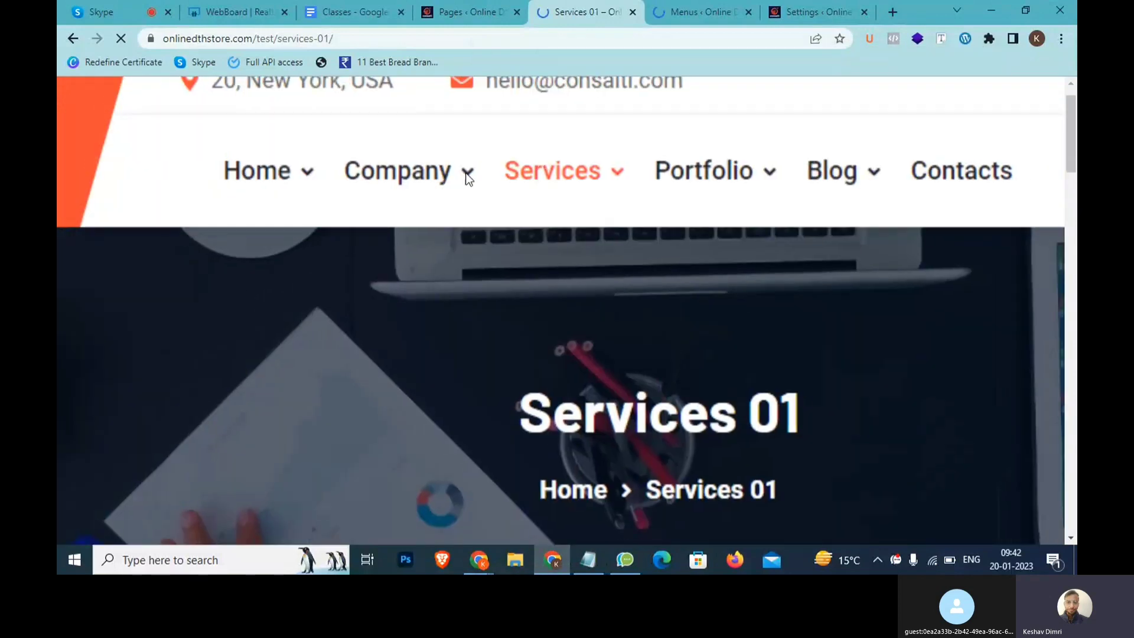
{"action": "scroll", "coordinate": [468, 177], "scroll_direction": "down", "scroll_amount": 2}
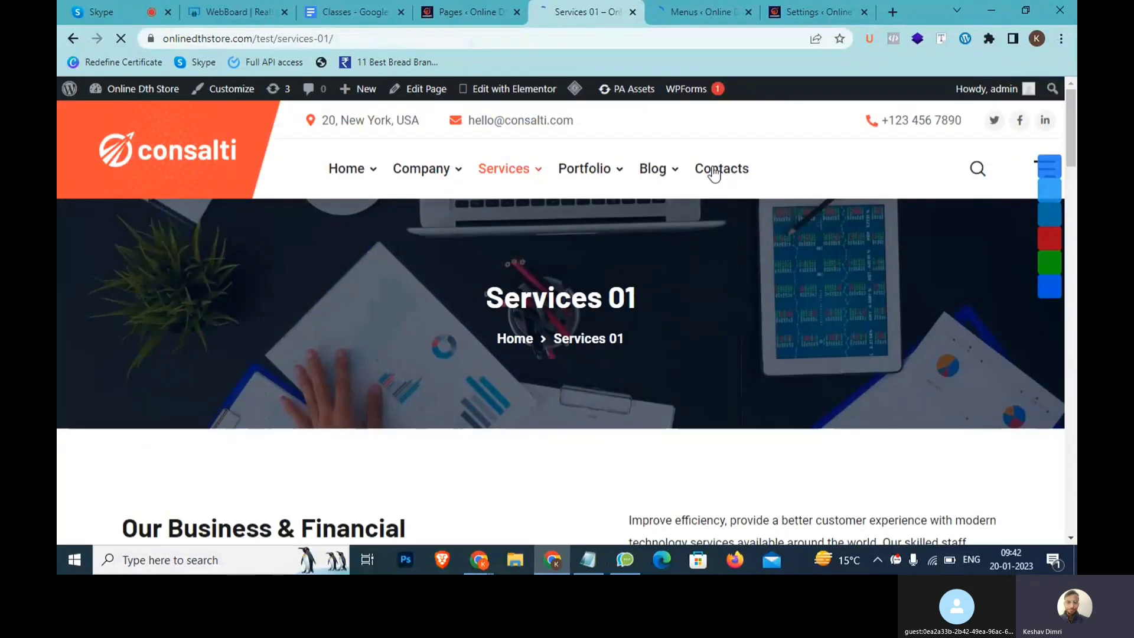
{"action": "left_click", "coordinate": [703, 12]}
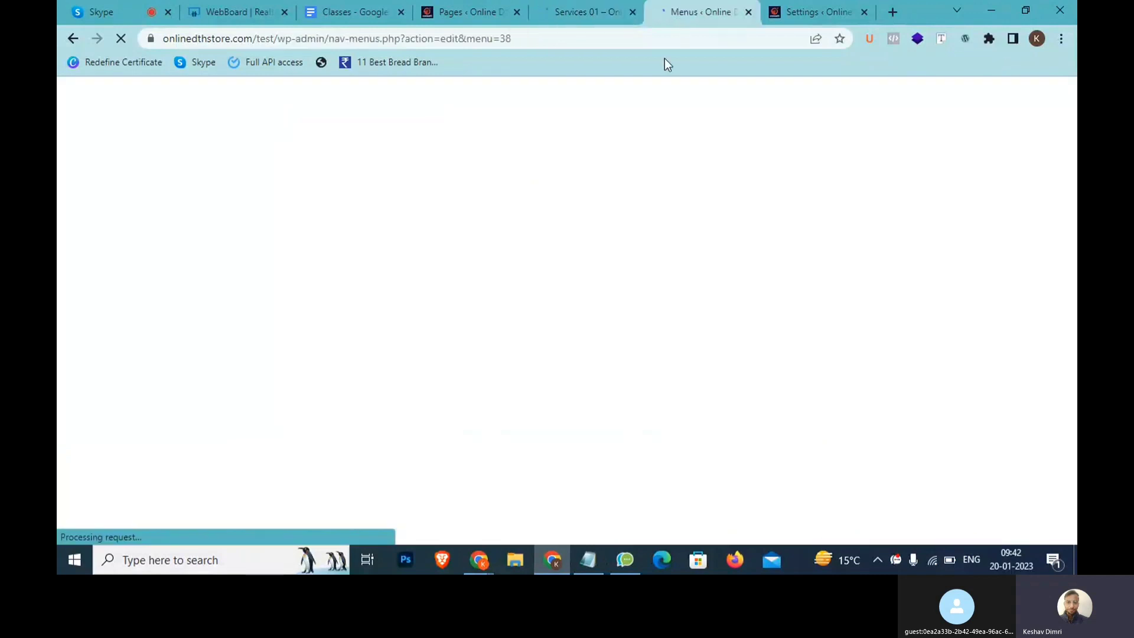
{"action": "left_click", "coordinate": [576, 12]}
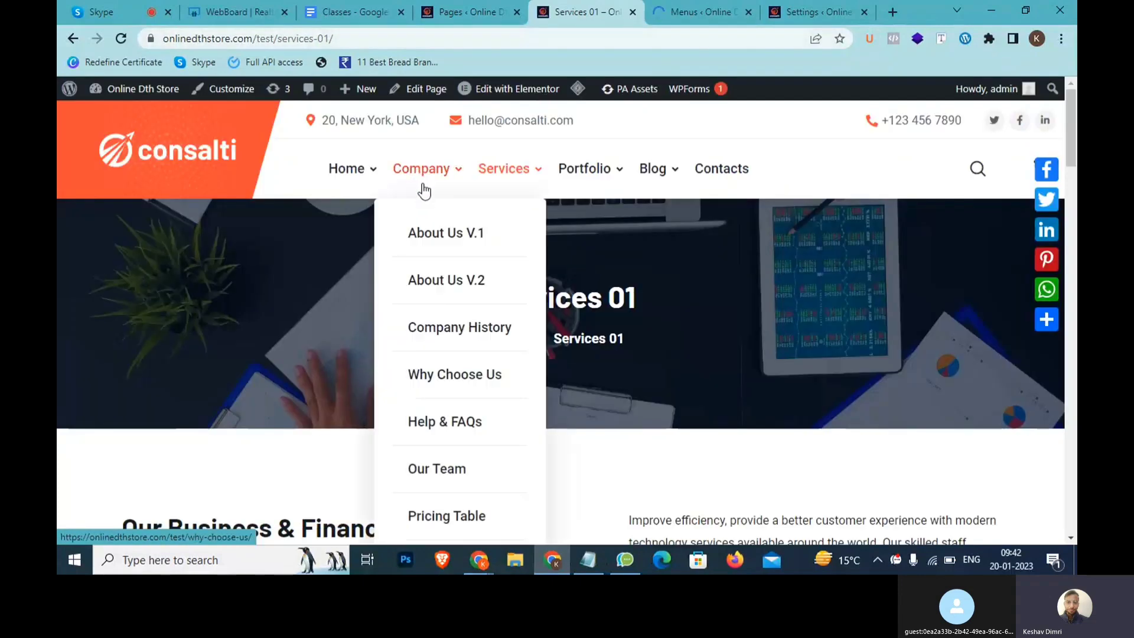
{"action": "mouse_move", "coordinate": [363, 172]}
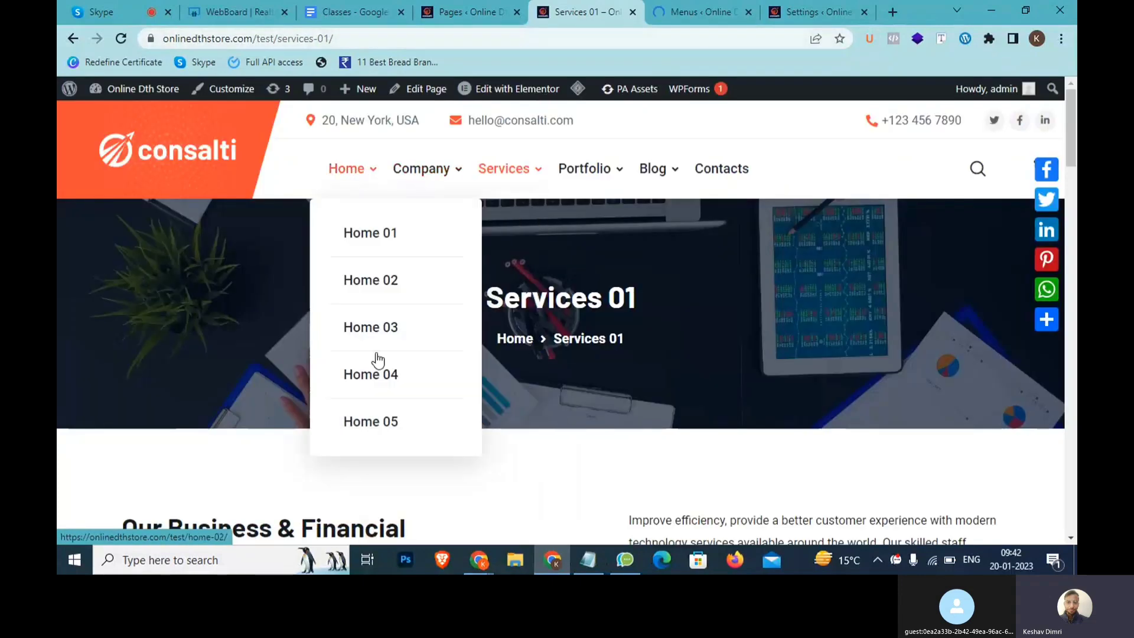
{"action": "mouse_move", "coordinate": [439, 175]}
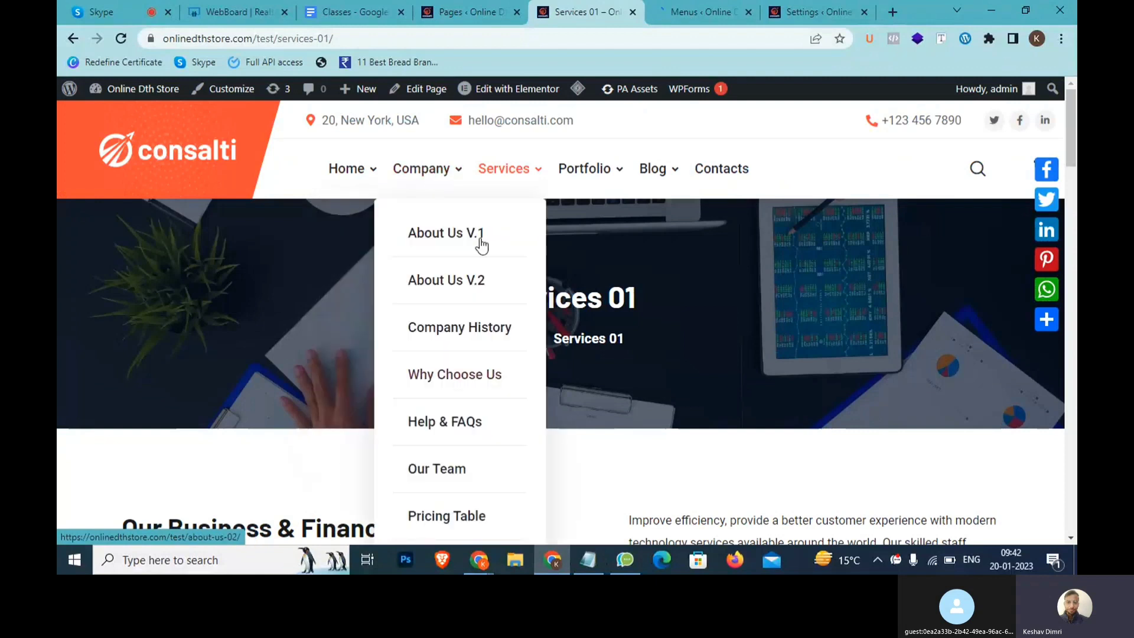
{"action": "mouse_move", "coordinate": [498, 167]}
{"action": "mouse_move", "coordinate": [591, 171]}
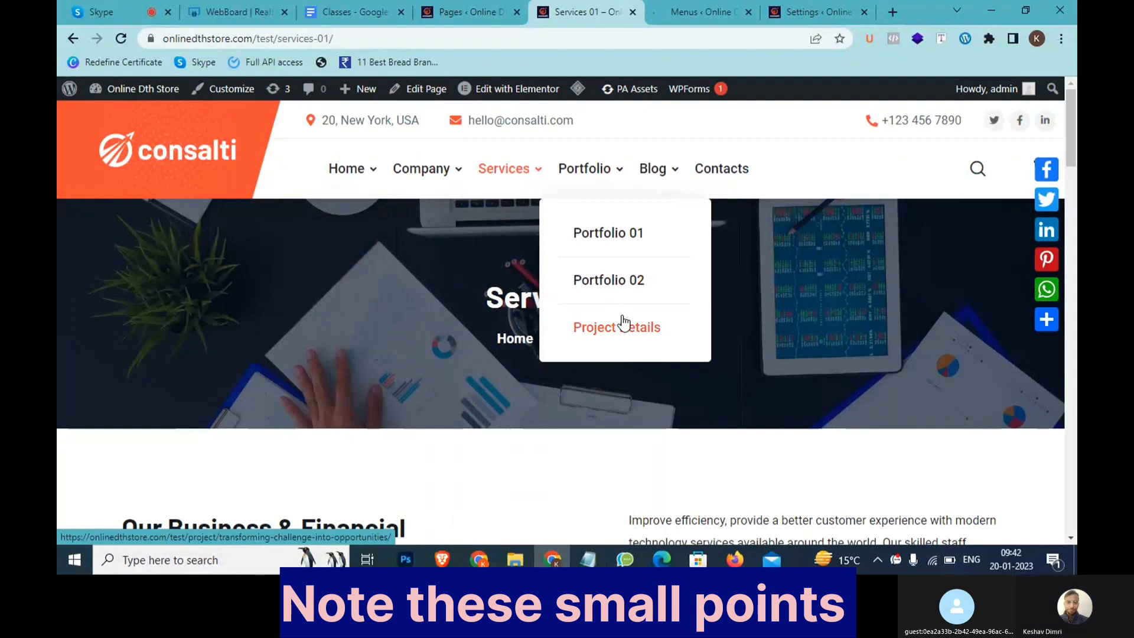
Highlight the Register and account-related lines in the Notepad notes, then return to the menu editor
{"action": "left_click", "coordinate": [696, 5]}
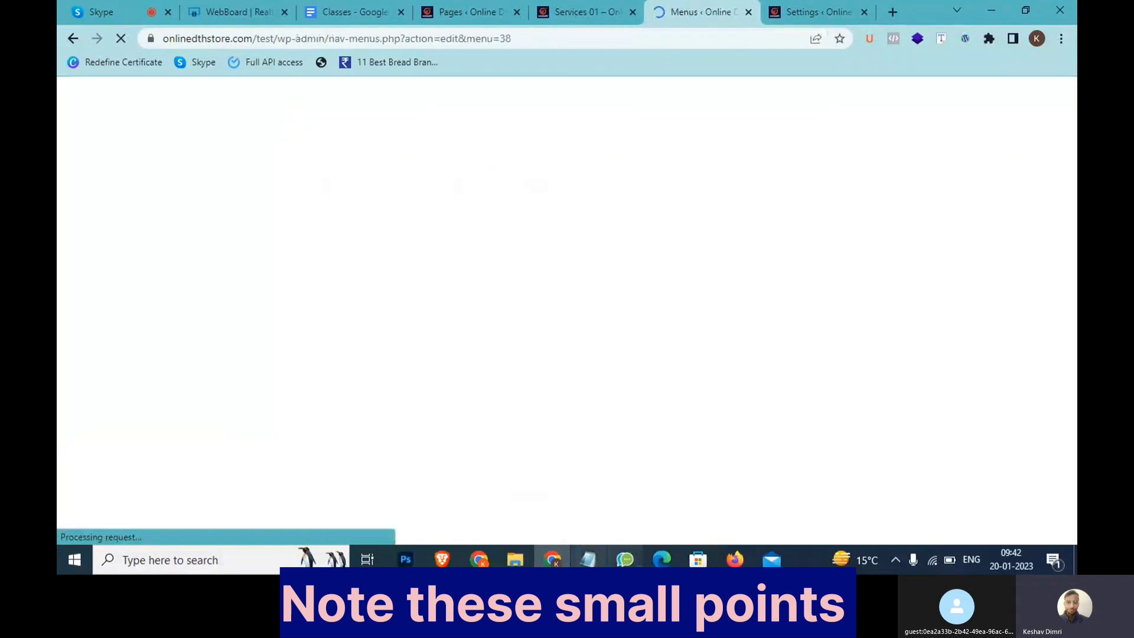
{"action": "left_click", "coordinate": [588, 561]}
{"action": "left_click_drag", "start_coordinate": [658, 336], "coordinate": [484, 131]}
{"action": "left_click", "coordinate": [324, 256]}
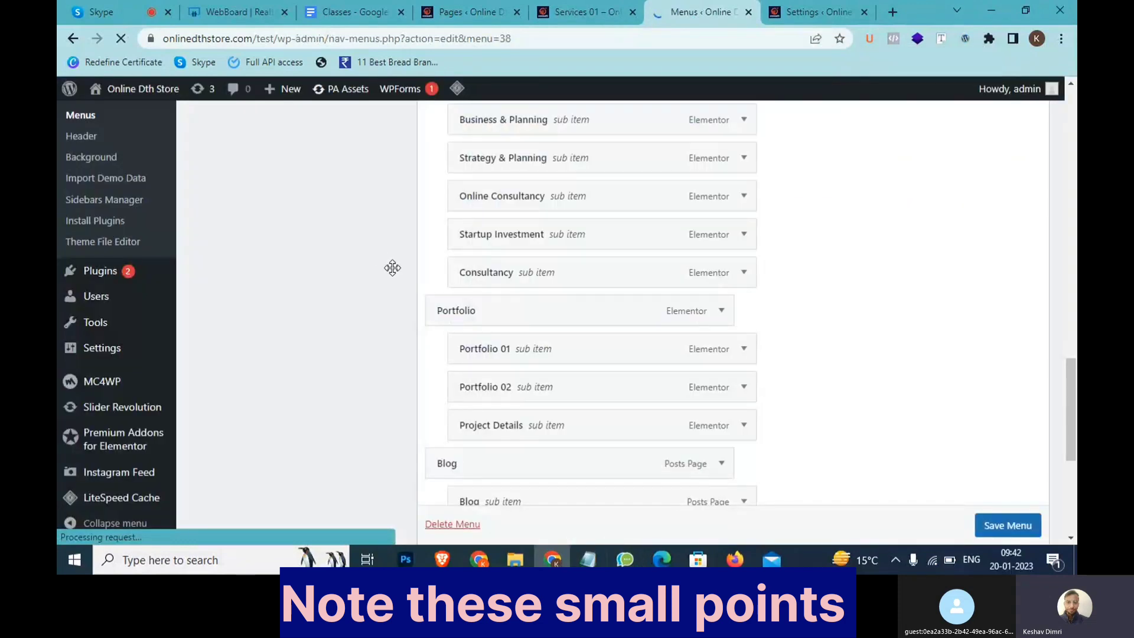
Tick the Register, Login, Account and Logout pages and add them to main-menu
{"action": "scroll", "coordinate": [391, 275], "scroll_direction": "up", "scroll_amount": 15}
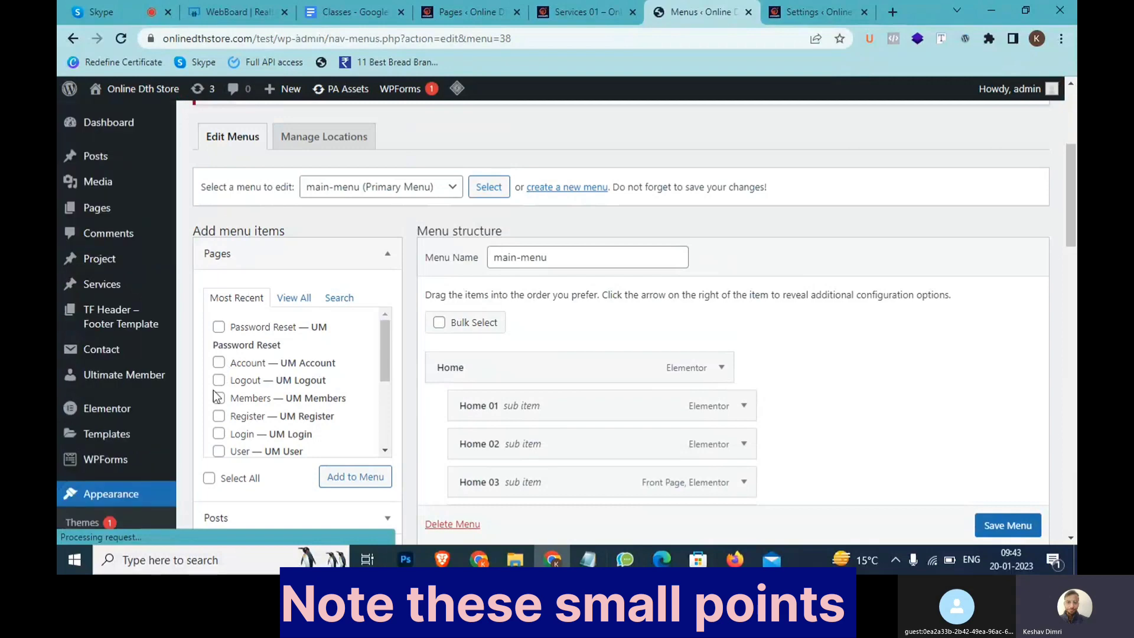
{"action": "scroll", "coordinate": [214, 390], "scroll_direction": "up", "scroll_amount": 5}
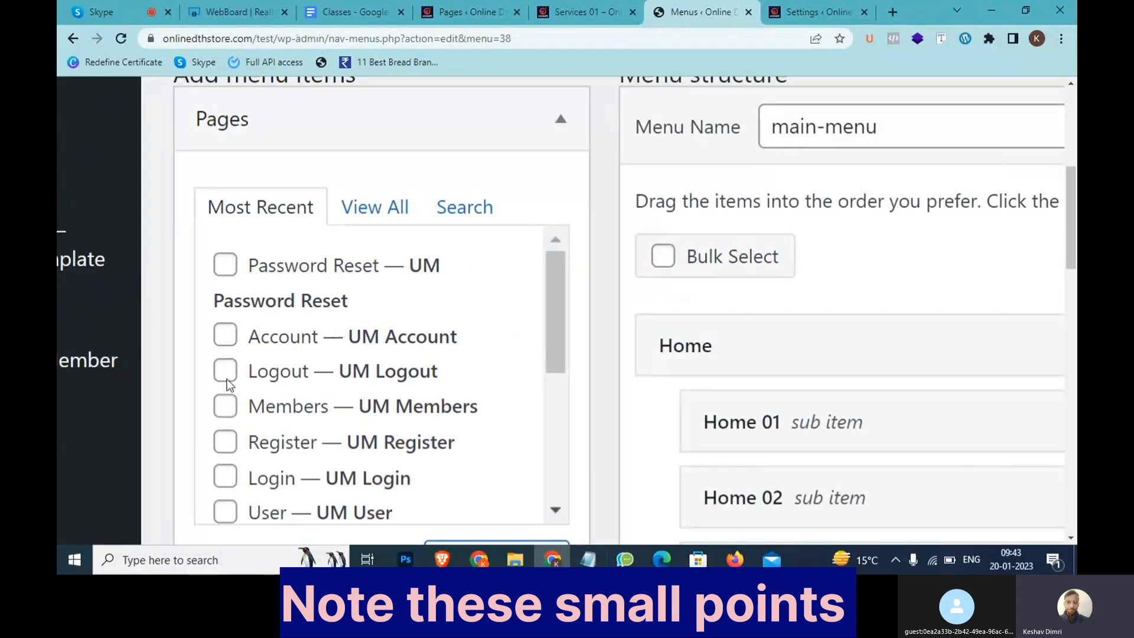
{"action": "left_click", "coordinate": [226, 444]}
{"action": "left_click", "coordinate": [224, 481]}
{"action": "left_click", "coordinate": [226, 335]}
{"action": "left_click", "coordinate": [225, 369]}
{"action": "scroll", "coordinate": [388, 378], "scroll_direction": "down", "scroll_amount": 5}
{"action": "left_click", "coordinate": [378, 481]}
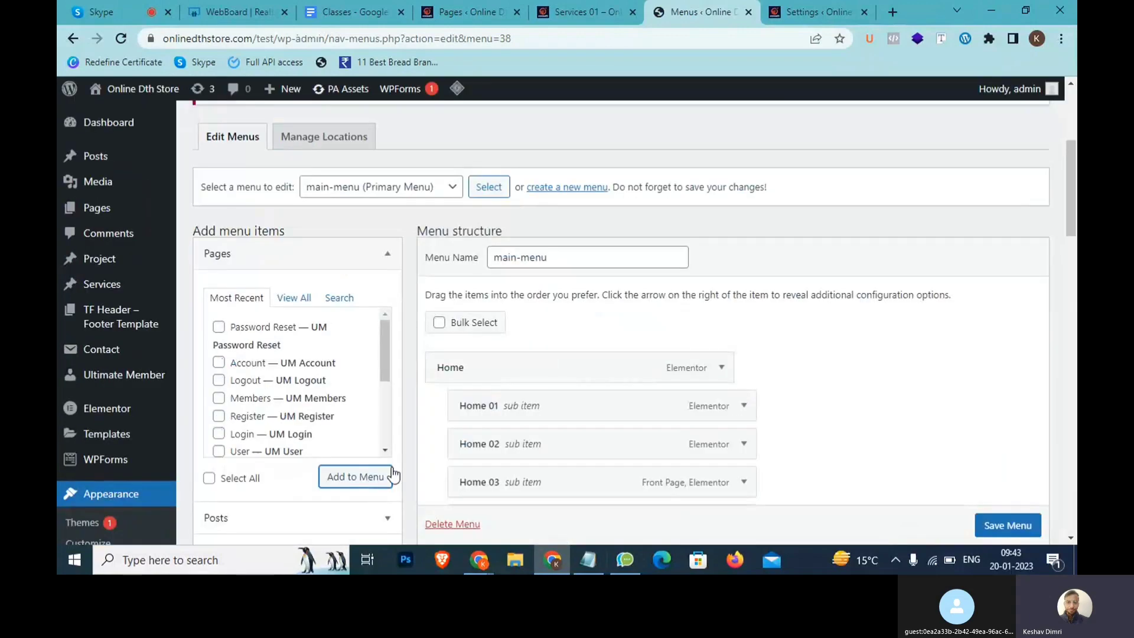
{"action": "scroll", "coordinate": [582, 397], "scroll_direction": "down", "scroll_amount": 10}
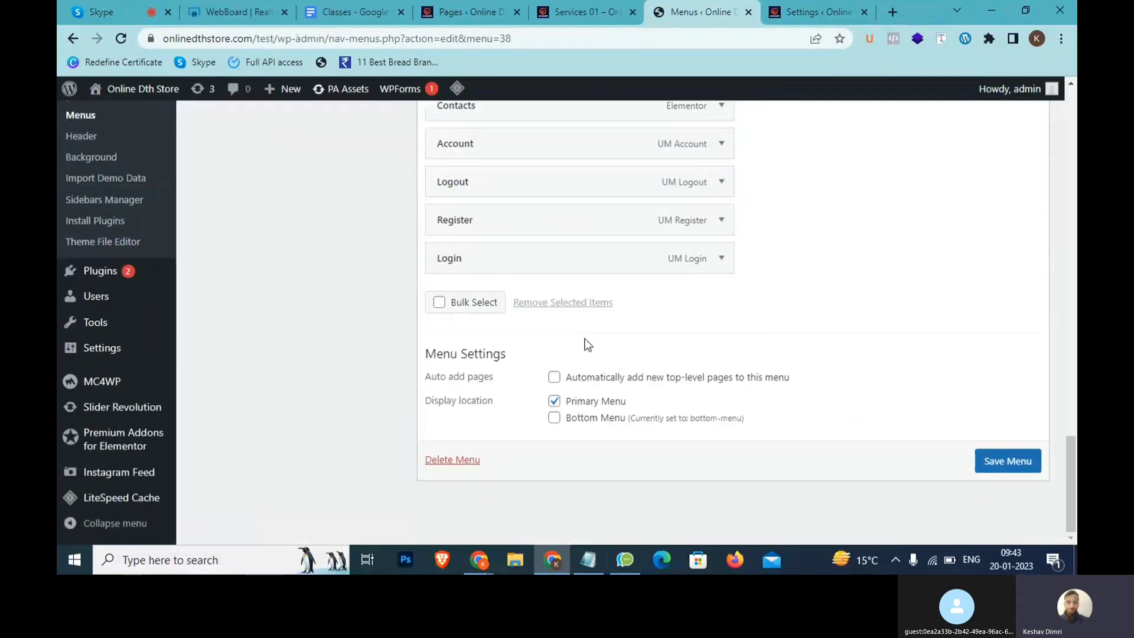
Make the Register and Login menu links visible only to Logged Out Users
{"action": "scroll", "coordinate": [582, 256], "scroll_direction": "up", "scroll_amount": 1}
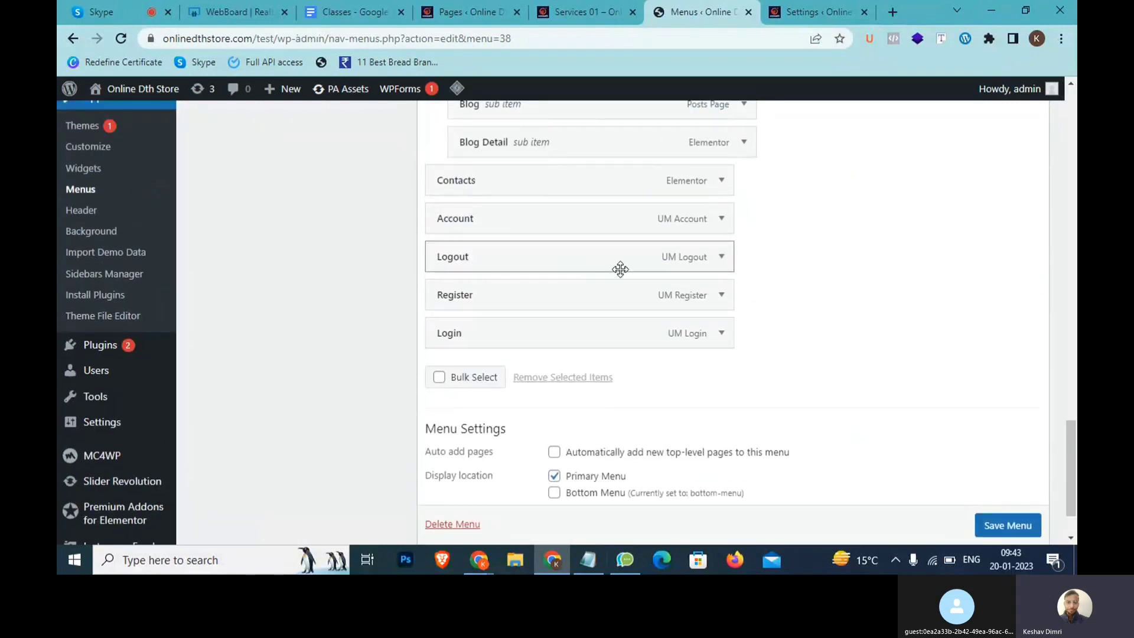
{"action": "left_click", "coordinate": [721, 295]}
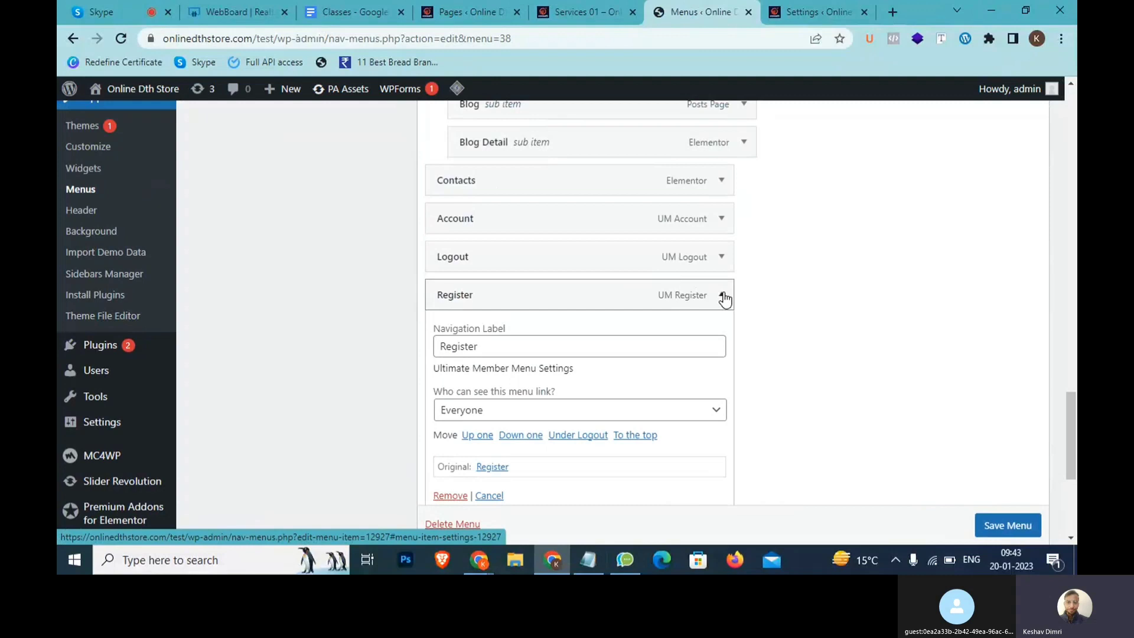
{"action": "scroll", "coordinate": [600, 292], "scroll_direction": "down", "scroll_amount": 1}
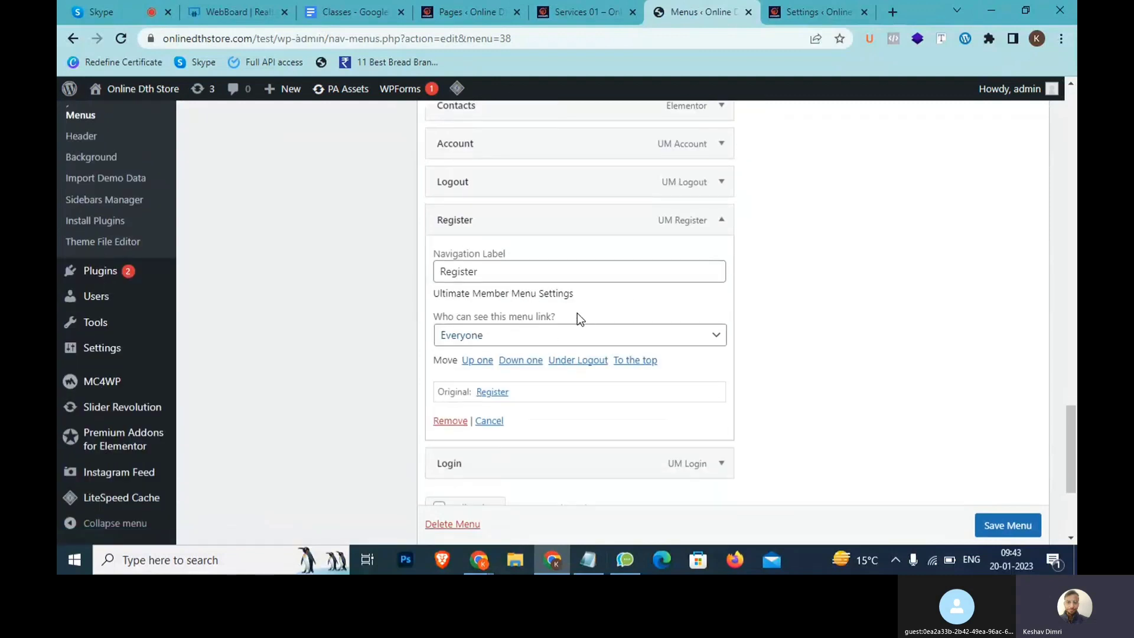
{"action": "left_click", "coordinate": [595, 340]}
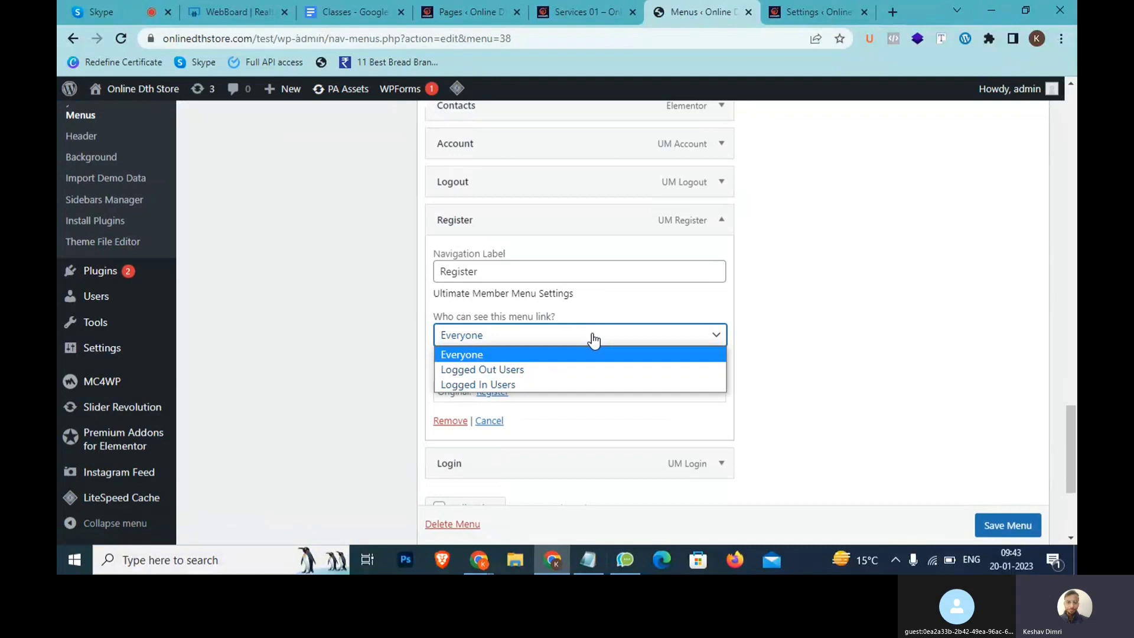
{"action": "left_click", "coordinate": [524, 369]}
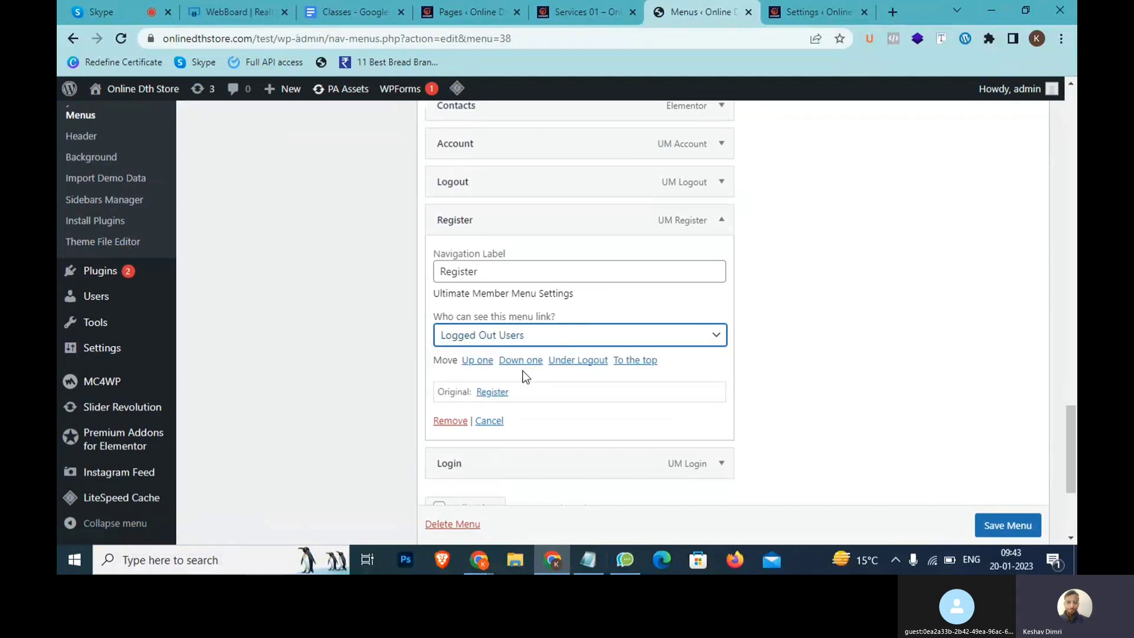
{"action": "left_click", "coordinate": [722, 220]}
{"action": "left_click", "coordinate": [721, 260]}
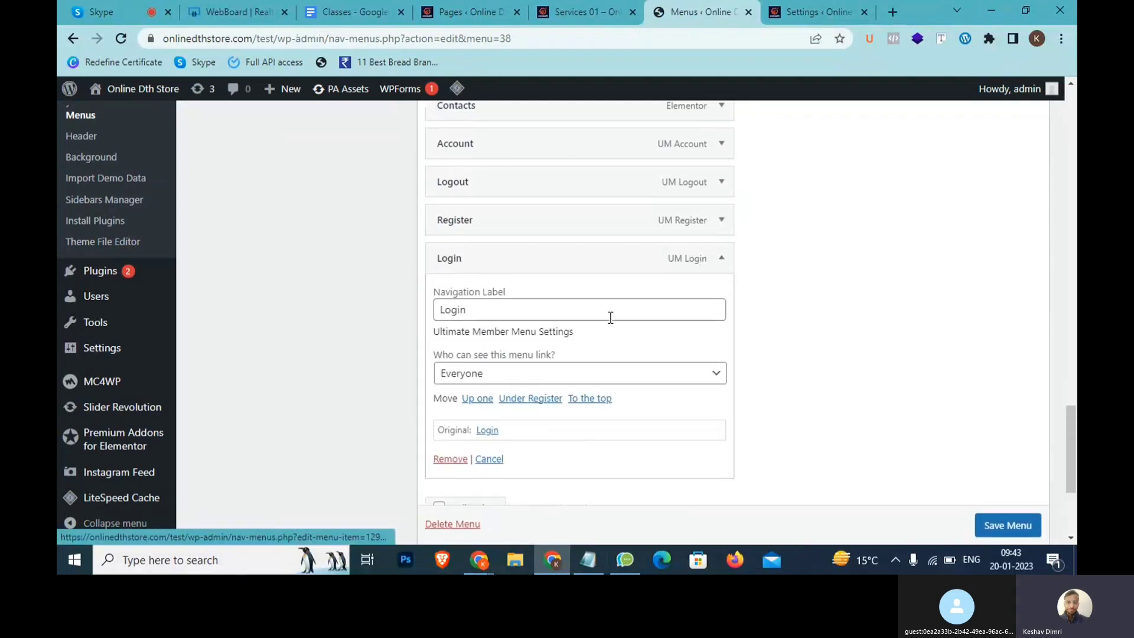
{"action": "left_click", "coordinate": [541, 375]}
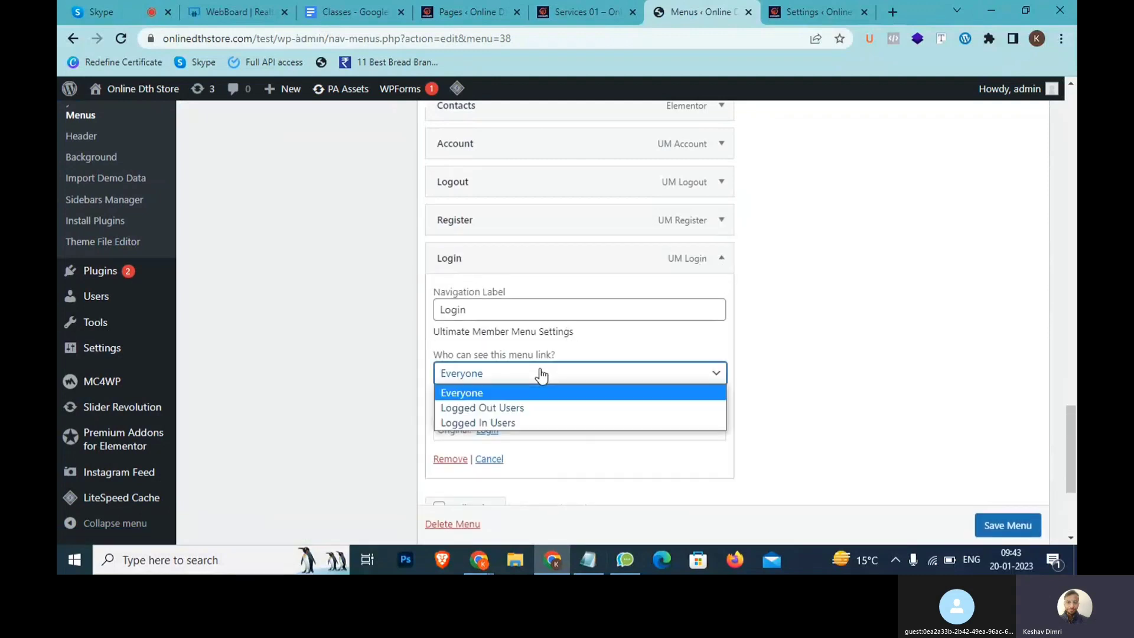
{"action": "left_click", "coordinate": [519, 407]}
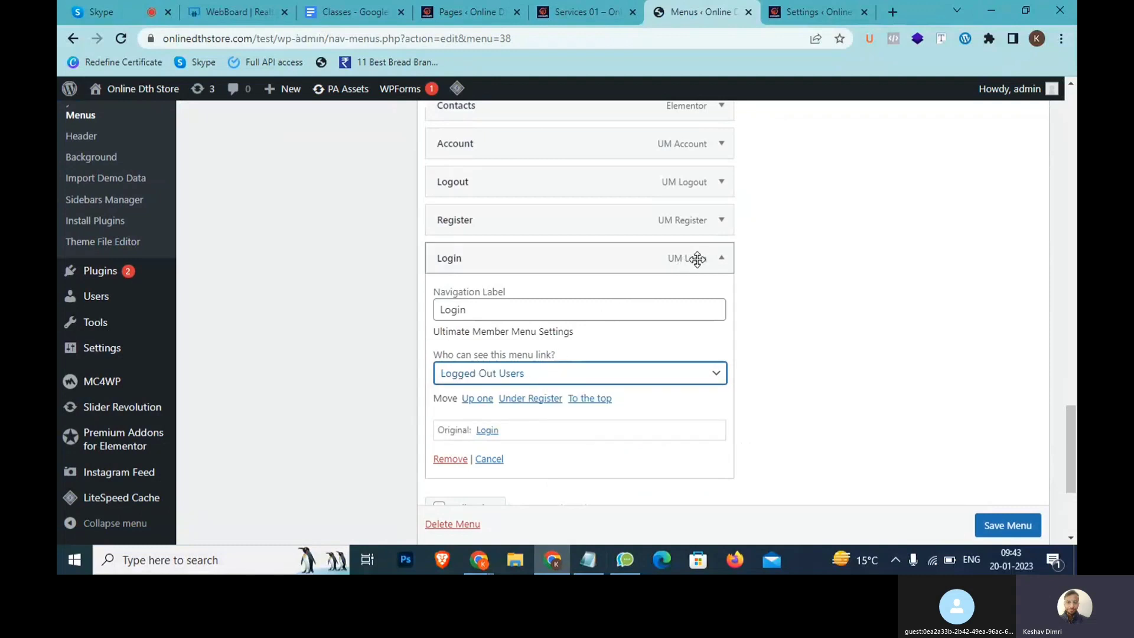
{"action": "left_click", "coordinate": [730, 271]}
Show the Account menu link only to Logged In Users with the Subscriber role
{"action": "left_click", "coordinate": [715, 148]}
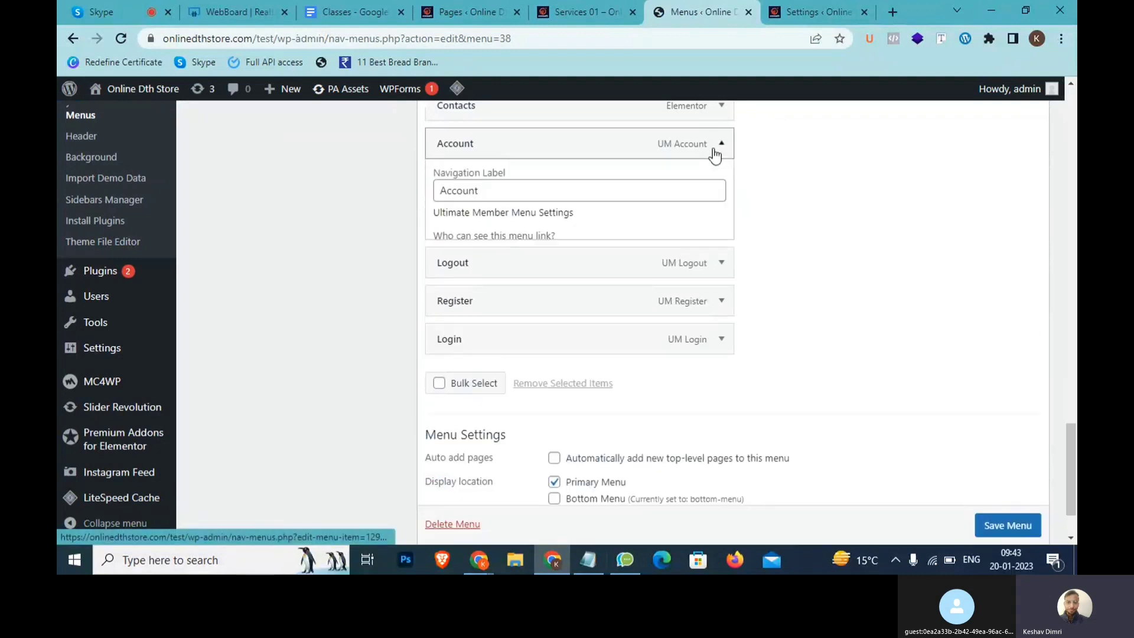
{"action": "left_click", "coordinate": [588, 266]}
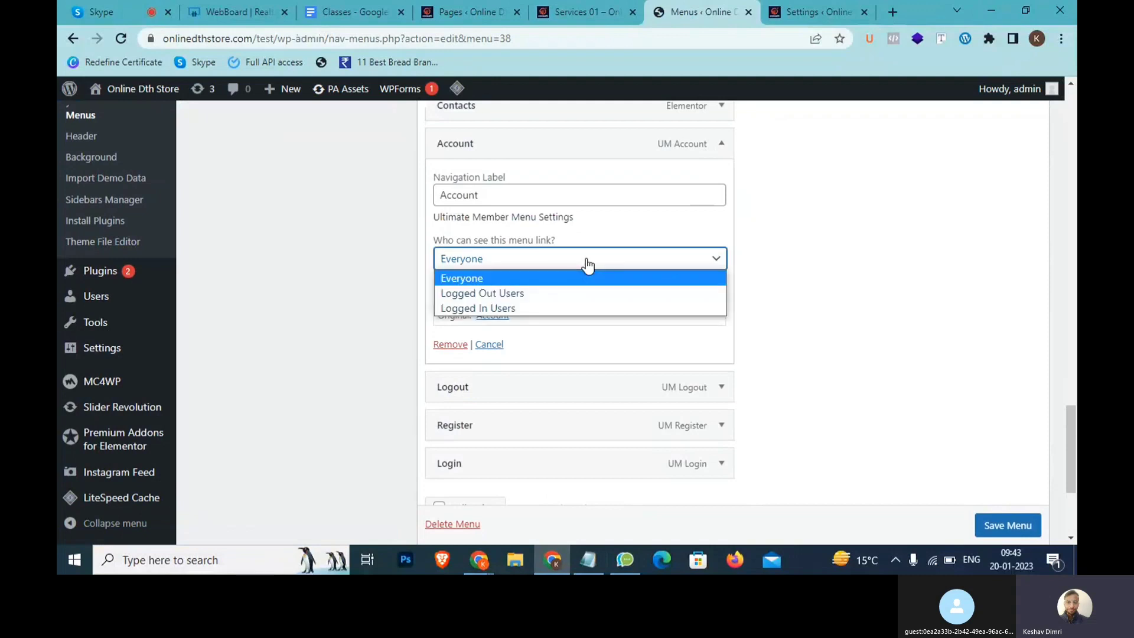
{"action": "left_click", "coordinate": [541, 306]}
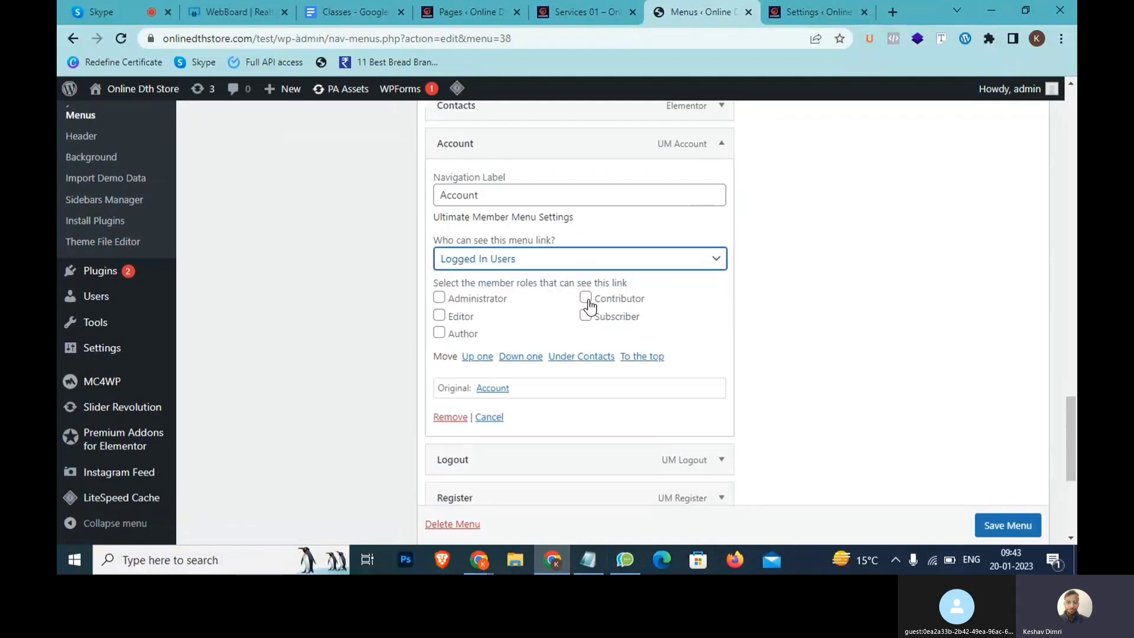
{"action": "left_click", "coordinate": [585, 315]}
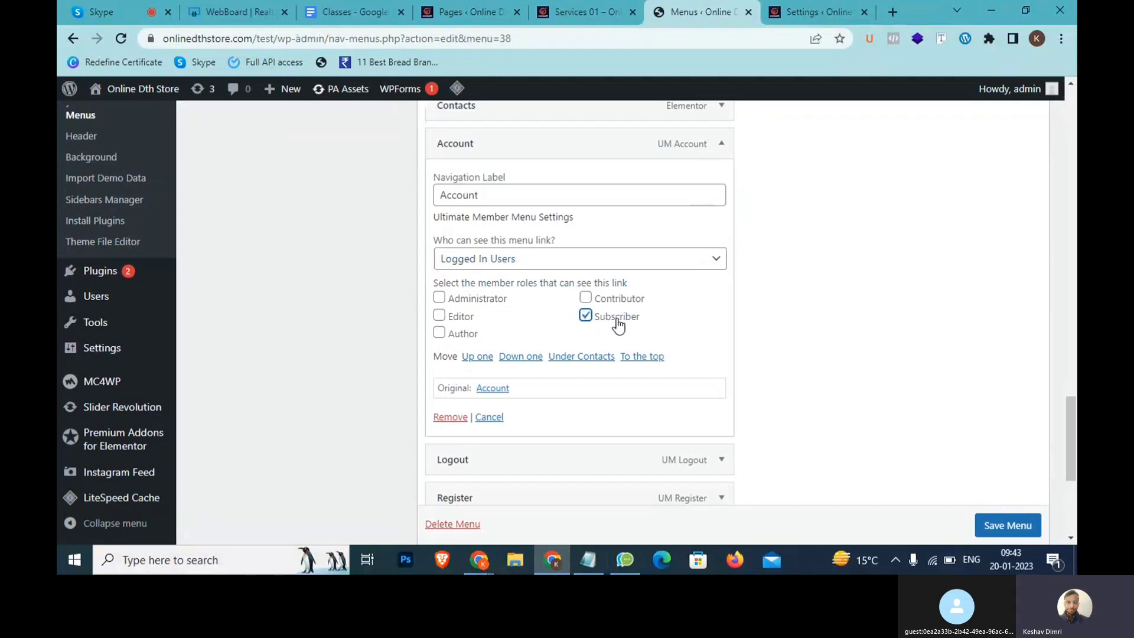
{"action": "left_click", "coordinate": [653, 324]}
{"action": "left_click", "coordinate": [616, 319]}
From the Ultimate Member settings page, open Settings > General in a new tab
{"action": "left_click", "coordinate": [850, 7]}
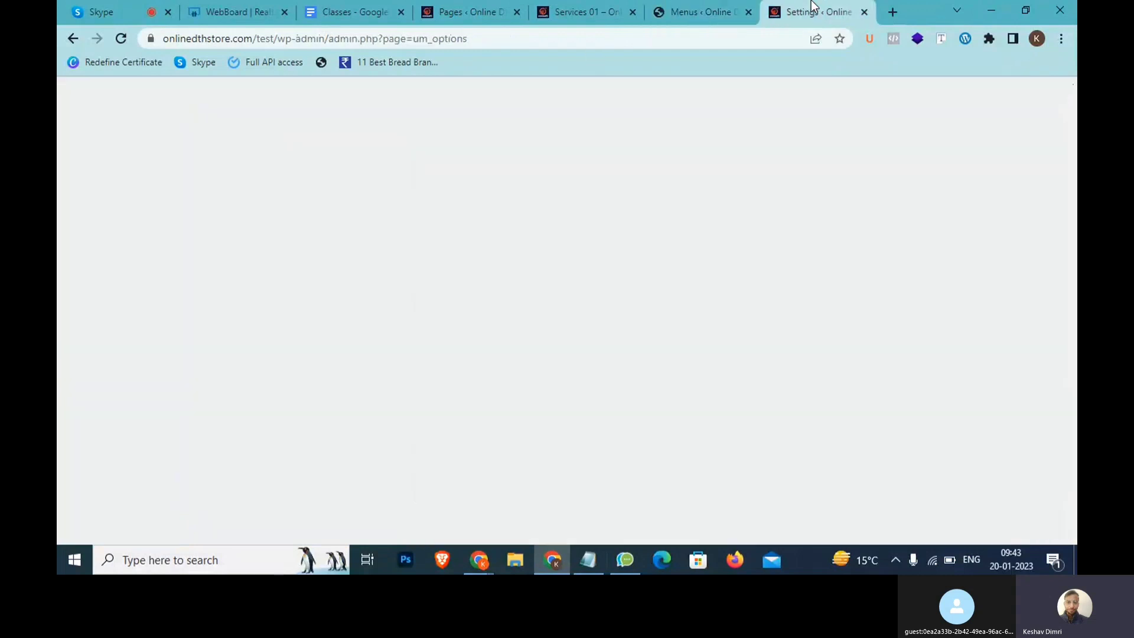
{"action": "scroll", "coordinate": [311, 355], "scroll_direction": "down", "scroll_amount": 5}
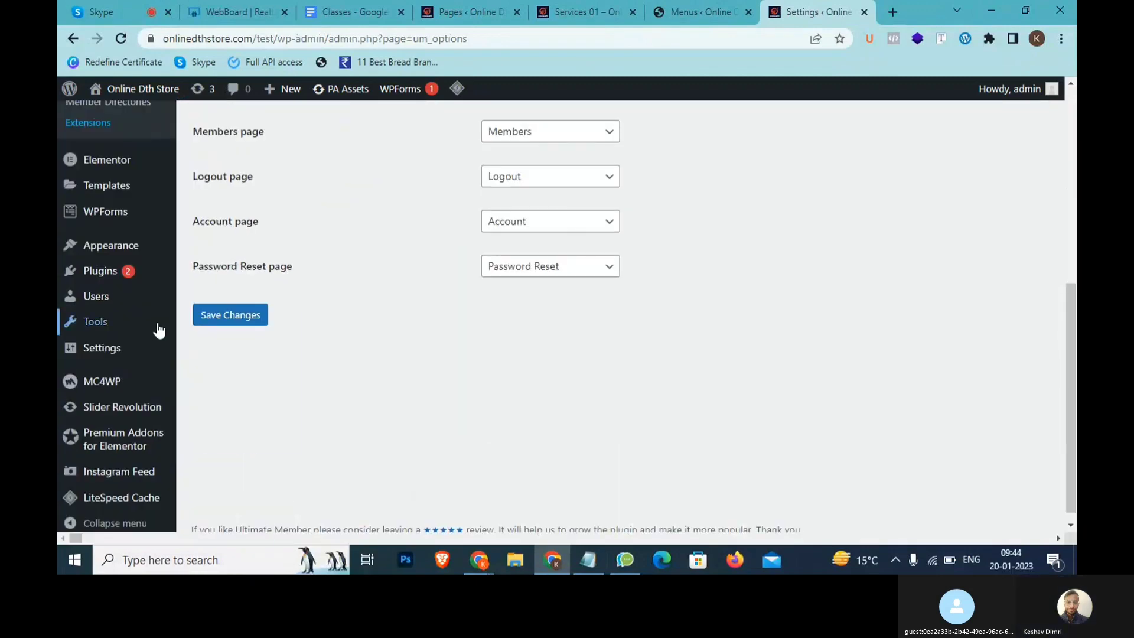
{"action": "mouse_move", "coordinate": [124, 347]}
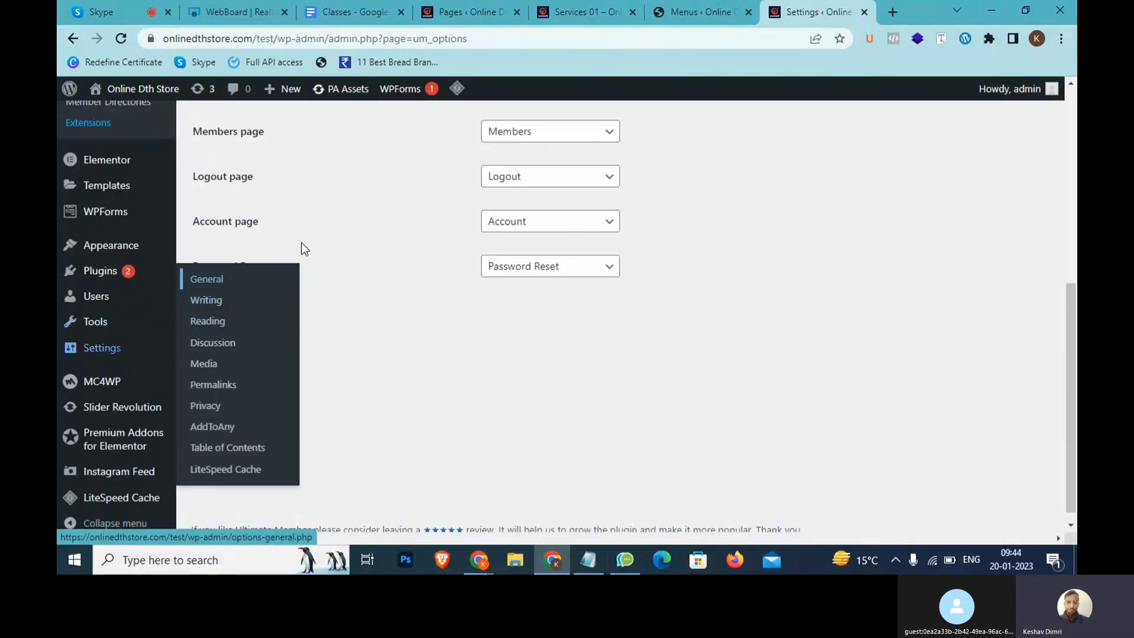
{"action": "middle_click", "coordinate": [195, 281]}
{"action": "left_click", "coordinate": [824, 7]}
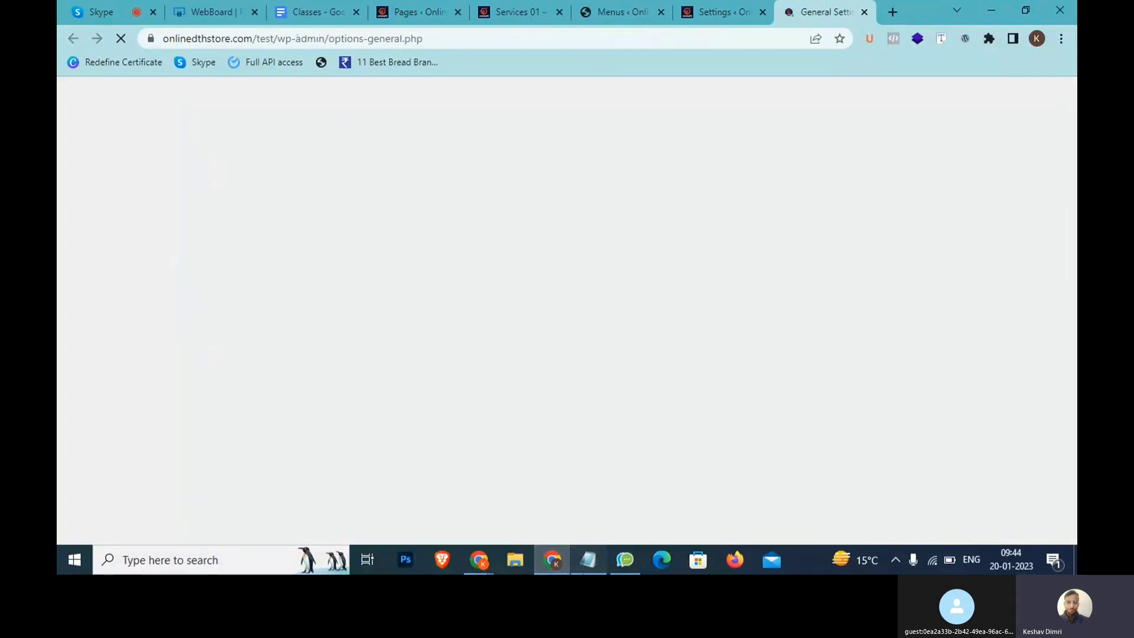
Highlight the Notepad note about allowing user account creation
{"action": "left_click", "coordinate": [588, 559]}
{"action": "scroll", "coordinate": [795, 157], "scroll_direction": "up", "scroll_amount": 2}
{"action": "left_click", "coordinate": [932, 136]}
{"action": "left_click_drag", "start_coordinate": [932, 137], "coordinate": [484, 143]}
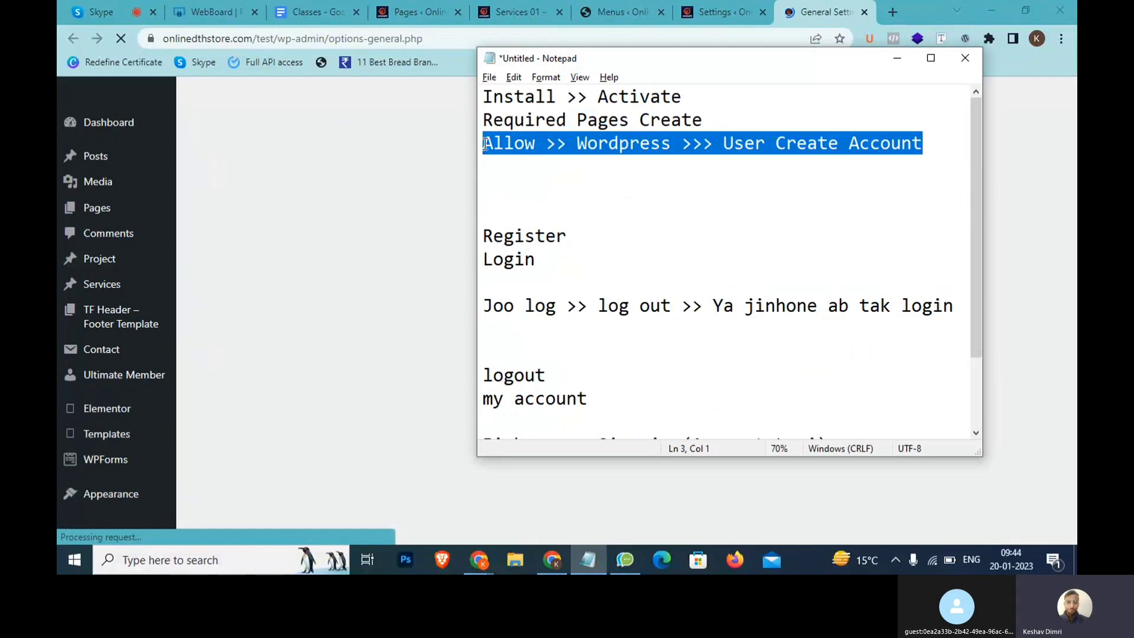
{"action": "left_click", "coordinate": [658, 171]}
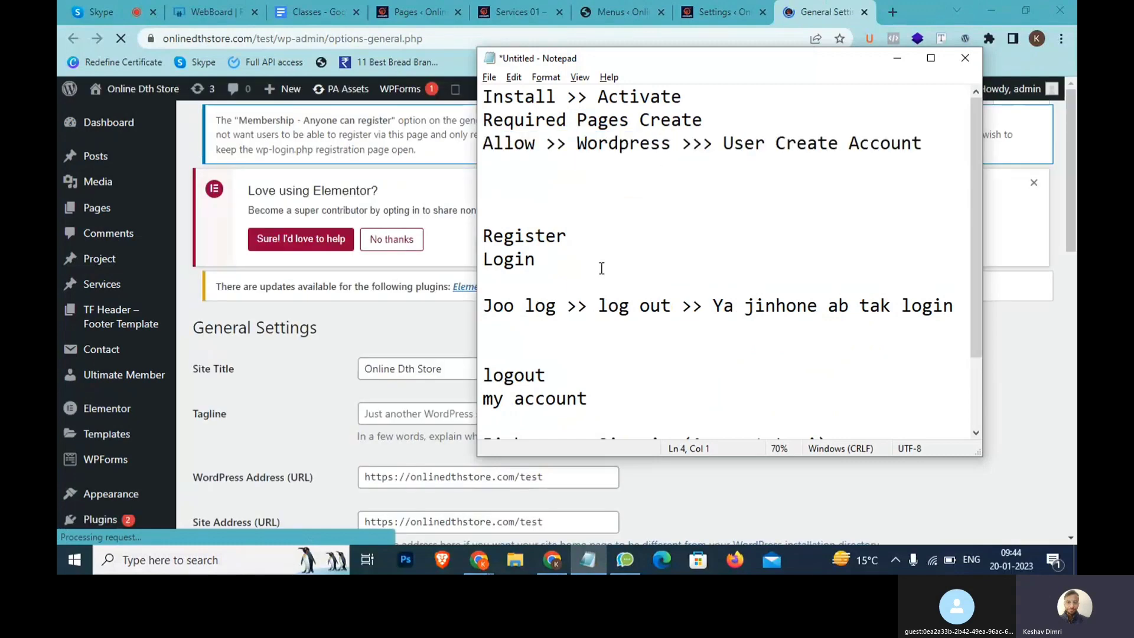
Confirm Membership lets anyone register and keep Subscriber as the New User Default Role
{"action": "left_click", "coordinate": [407, 344]}
{"action": "scroll", "coordinate": [390, 380], "scroll_direction": "down", "scroll_amount": 5}
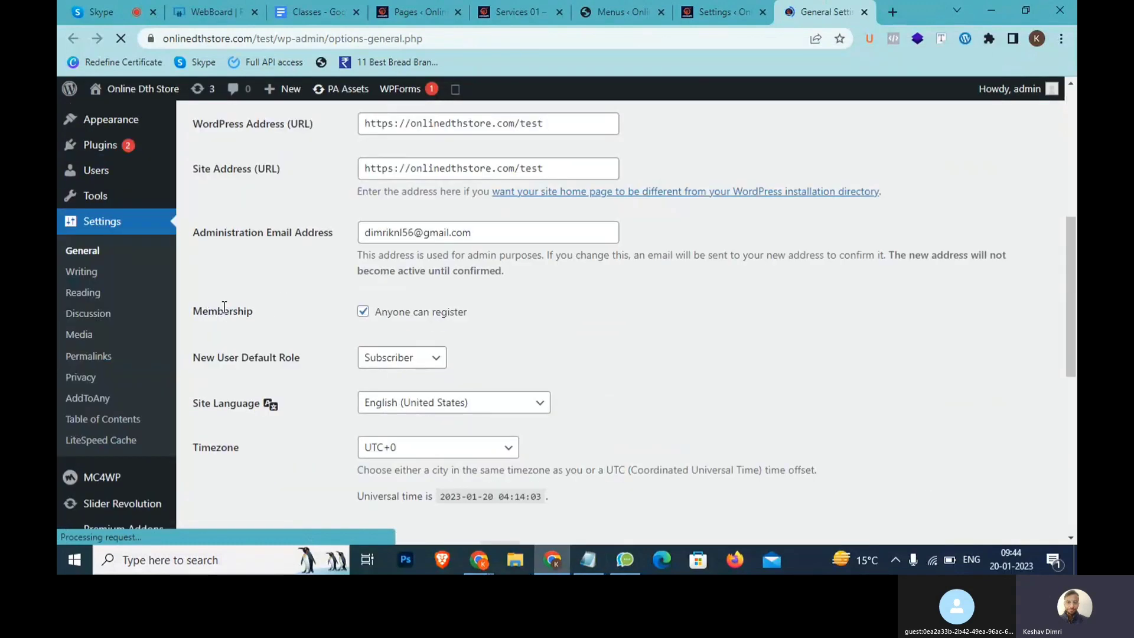
{"action": "scroll", "coordinate": [269, 328], "scroll_direction": "up", "scroll_amount": 3}
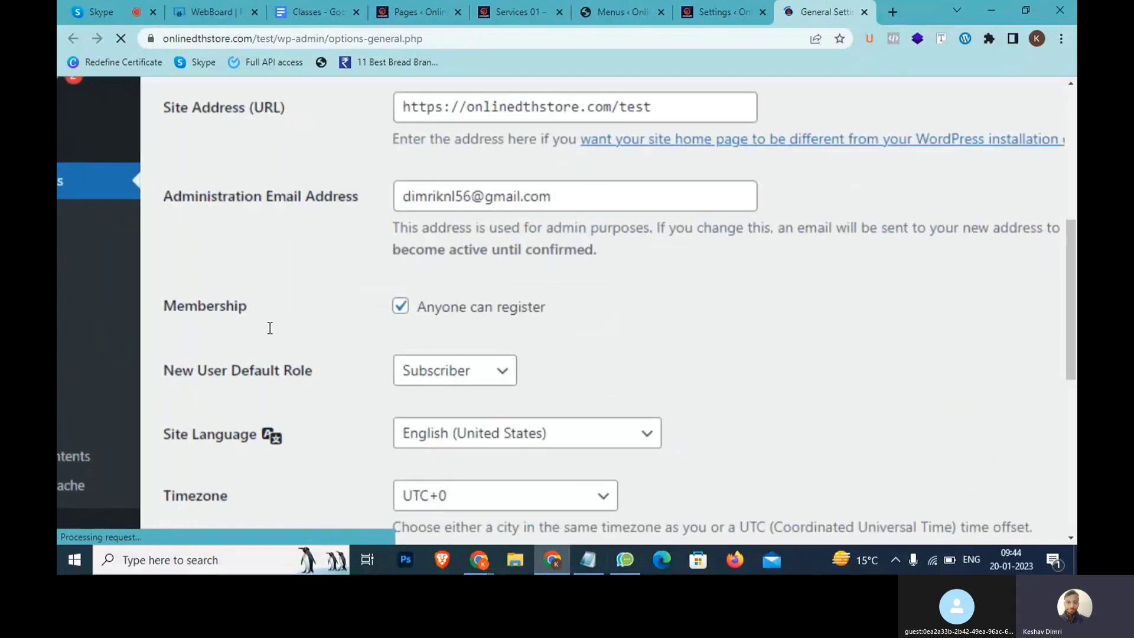
{"action": "scroll", "coordinate": [269, 328], "scroll_direction": "up", "scroll_amount": 2}
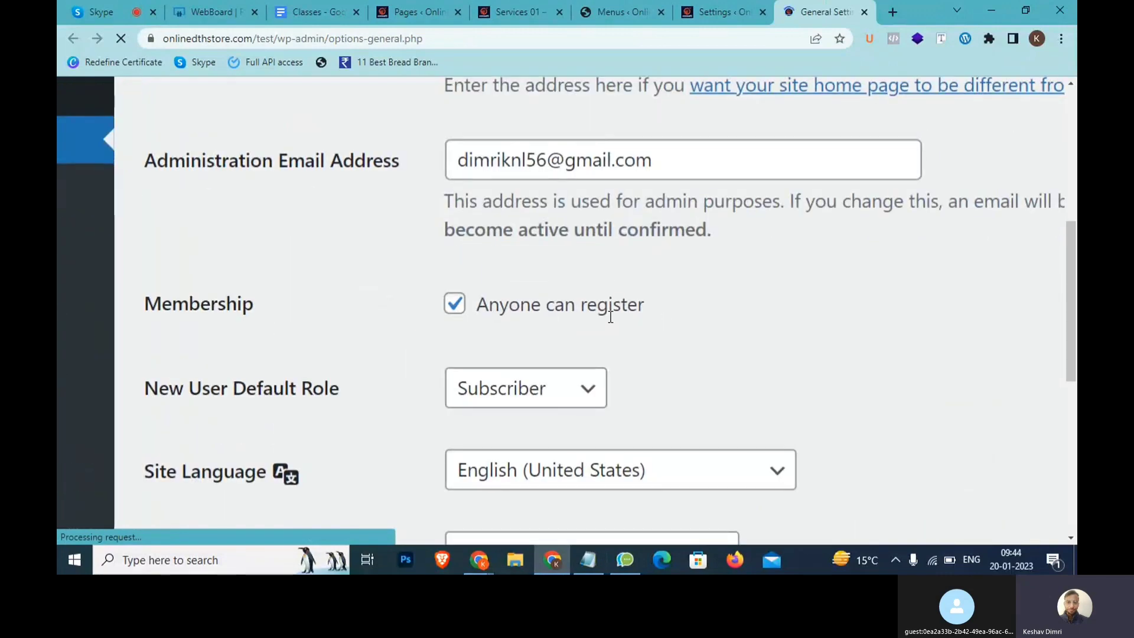
{"action": "scroll", "coordinate": [580, 344], "scroll_direction": "down", "scroll_amount": 3}
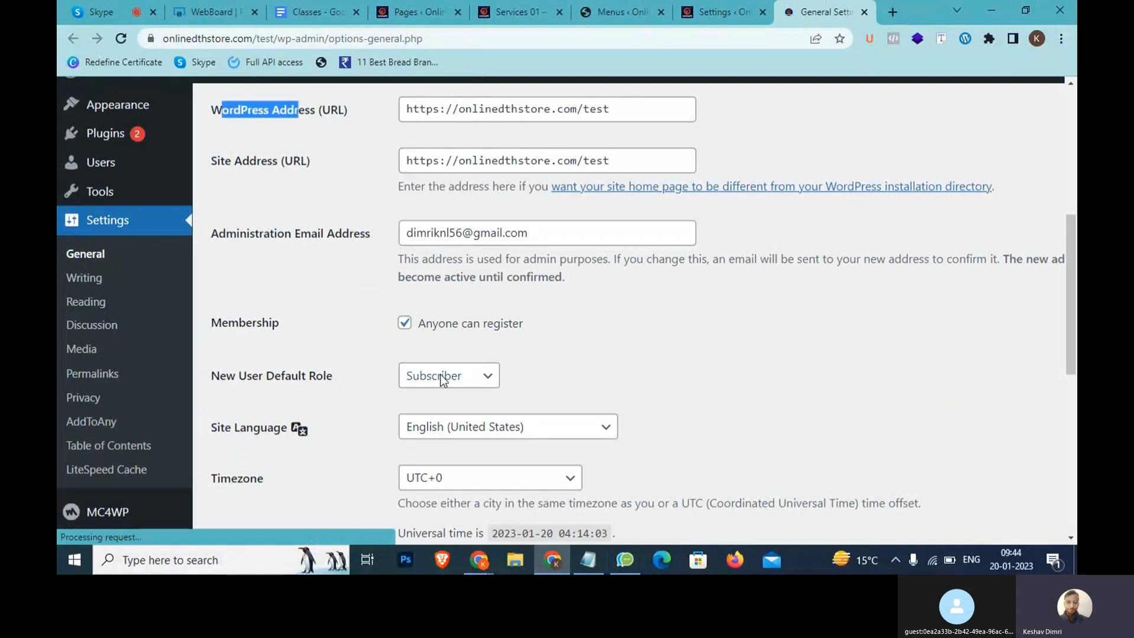
{"action": "left_click", "coordinate": [444, 375]}
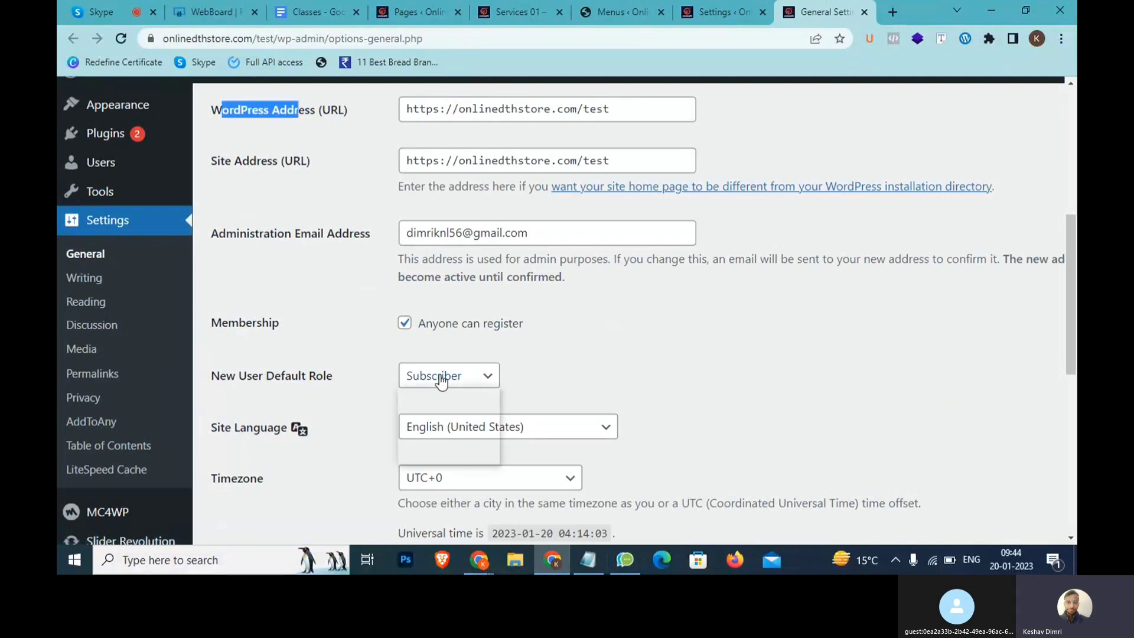
{"action": "left_click", "coordinate": [555, 360]}
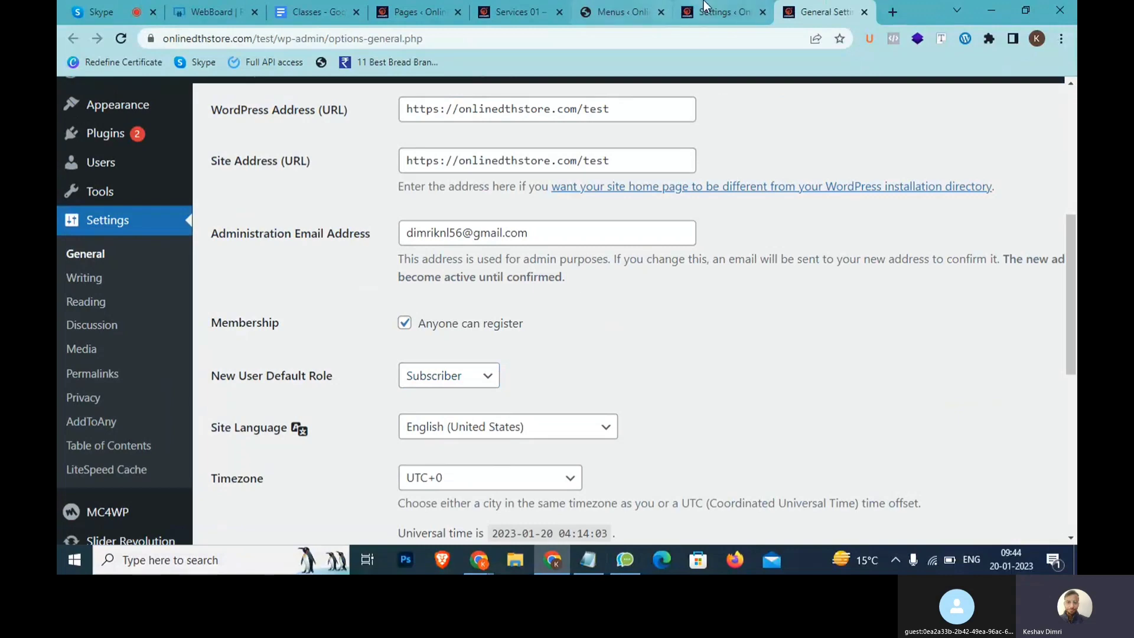
Set the Logout link to Logged In Users with Subscriber ticked, then Save Menu
{"action": "left_click", "coordinate": [642, 9]}
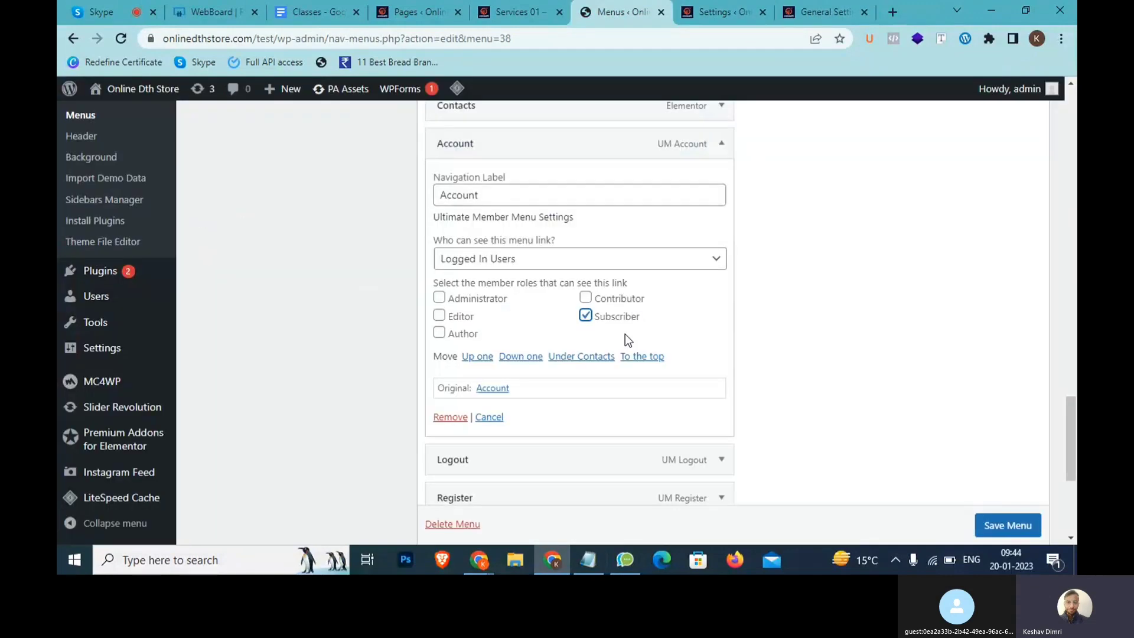
{"action": "scroll", "coordinate": [617, 313], "scroll_direction": "up", "scroll_amount": 2}
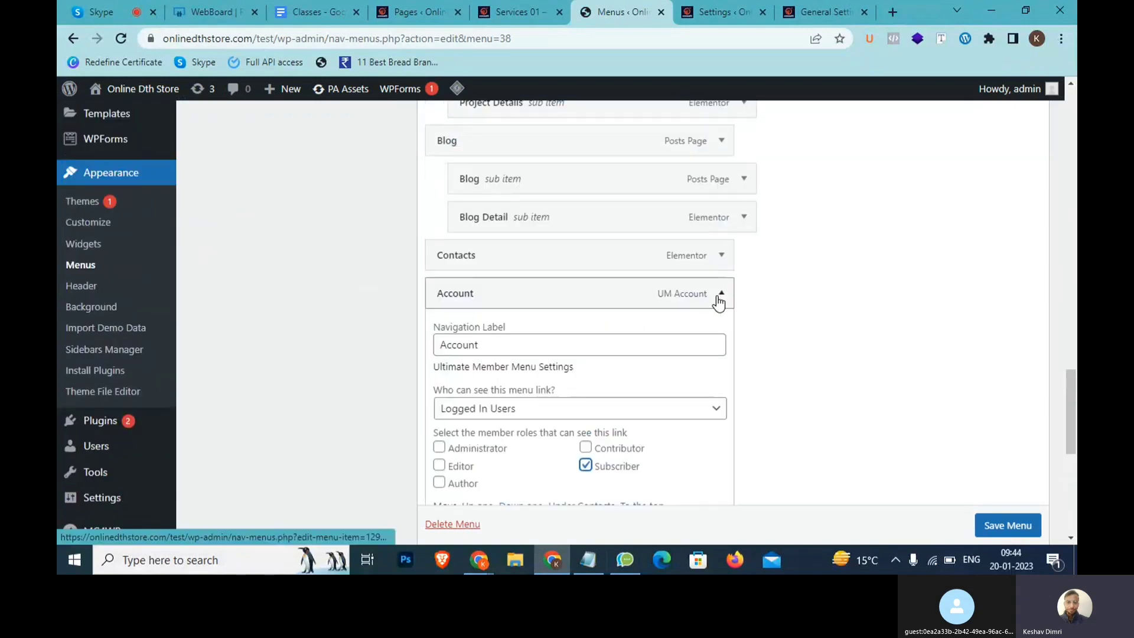
{"action": "scroll", "coordinate": [691, 313], "scroll_direction": "down", "scroll_amount": 5}
{"action": "left_click", "coordinate": [720, 237]}
{"action": "left_click", "coordinate": [625, 352]}
{"action": "left_click", "coordinate": [541, 398]}
{"action": "left_click", "coordinate": [585, 407]}
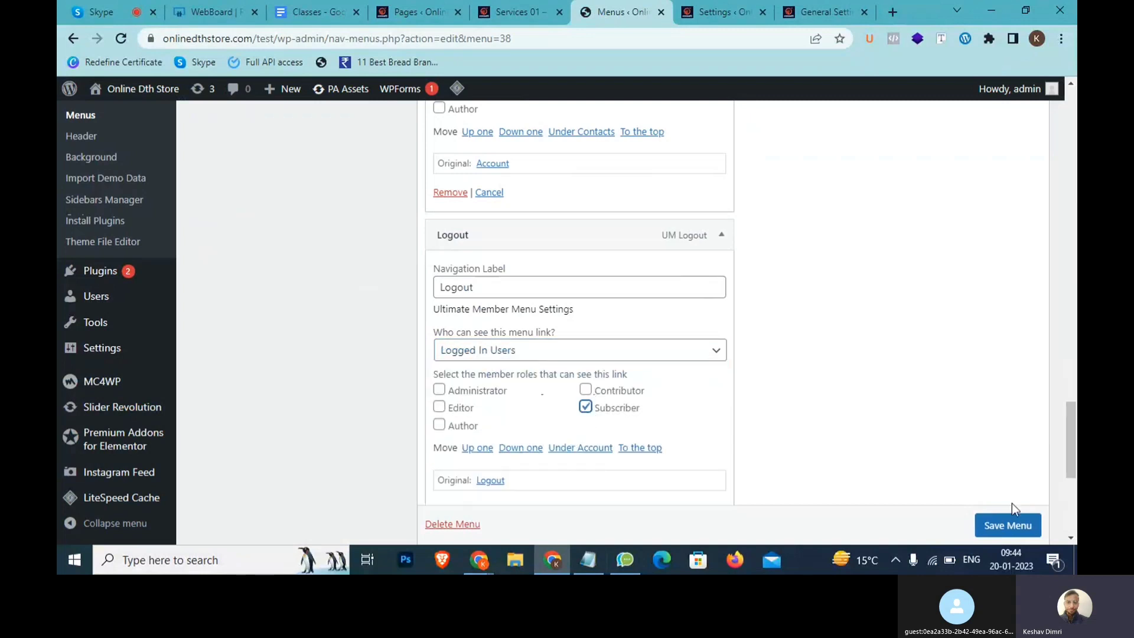
{"action": "scroll", "coordinate": [1007, 519], "scroll_direction": "down", "scroll_amount": 1}
{"action": "left_click", "coordinate": [1007, 526]}
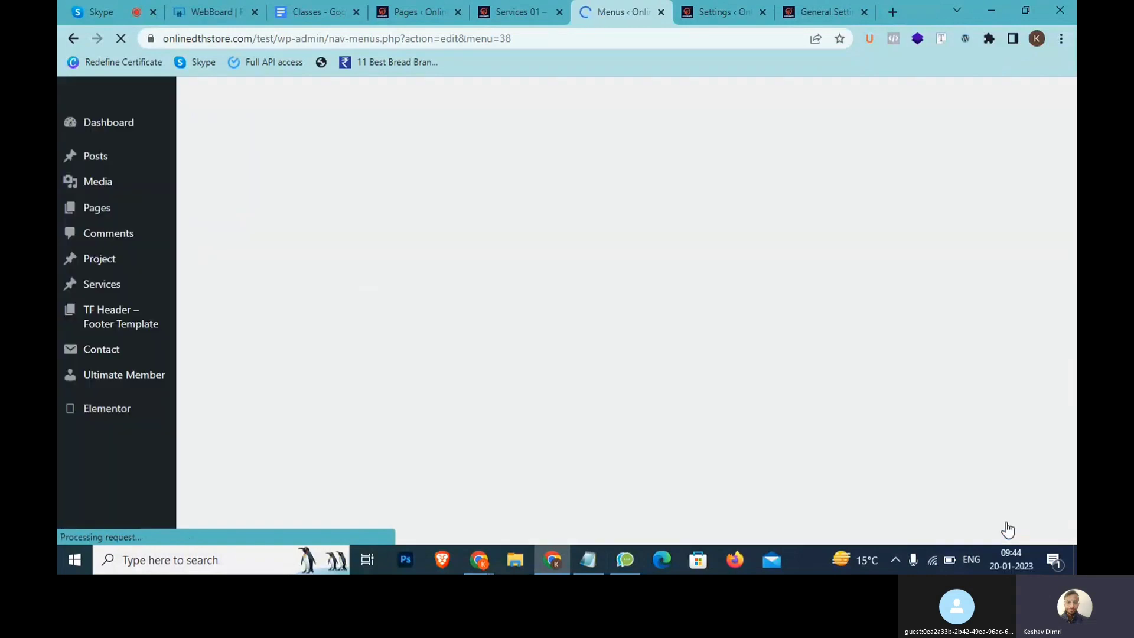
{"action": "scroll", "coordinate": [809, 442], "scroll_direction": "down", "scroll_amount": 4}
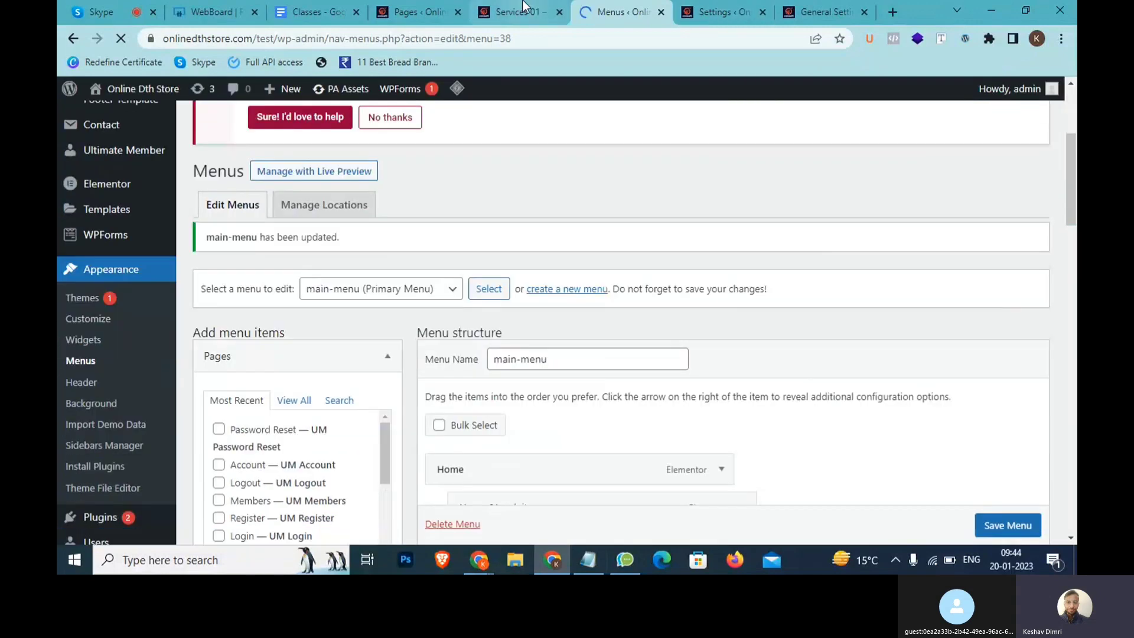
{"action": "left_click", "coordinate": [522, 11]}
Load the copied Services 01 URL in a Ctrl+Shift+N incognito window and go to Register
{"action": "left_click", "coordinate": [431, 39]}
{"action": "key", "text": "ctrl+c"}
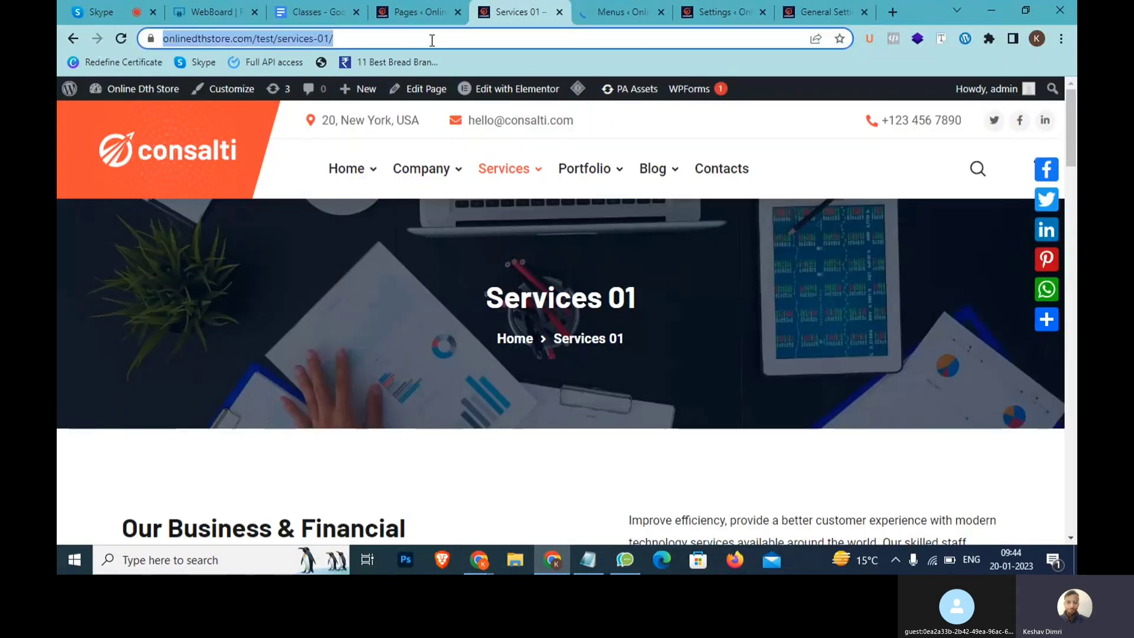
{"action": "key", "text": "ctrl+shift+n"}
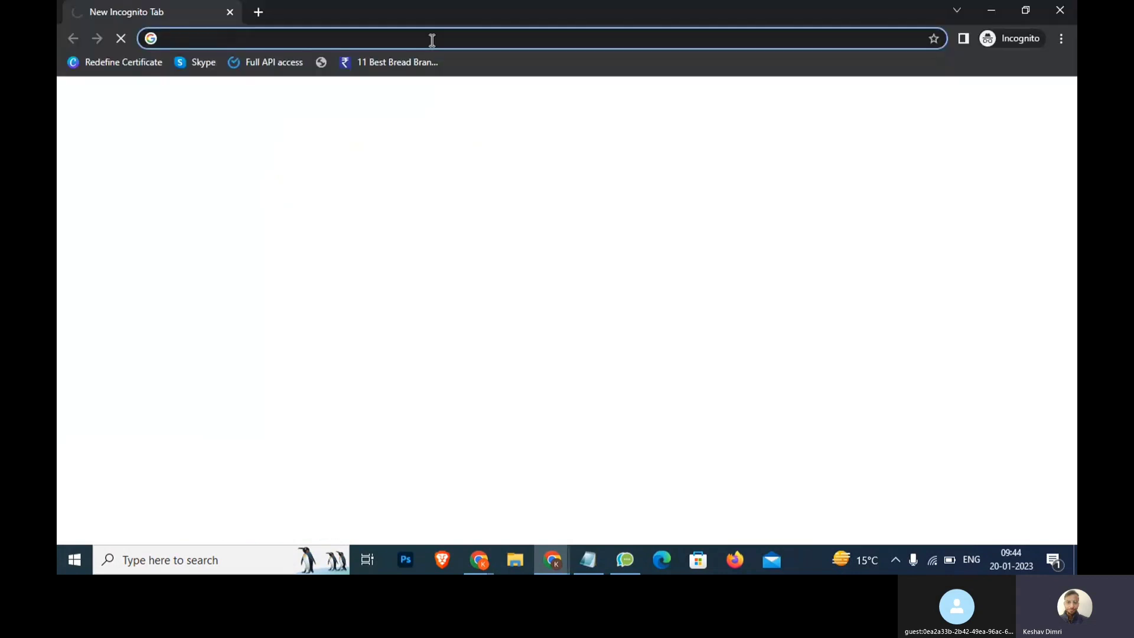
{"action": "key", "text": "ctrl+v"}
{"action": "key", "text": "Return"}
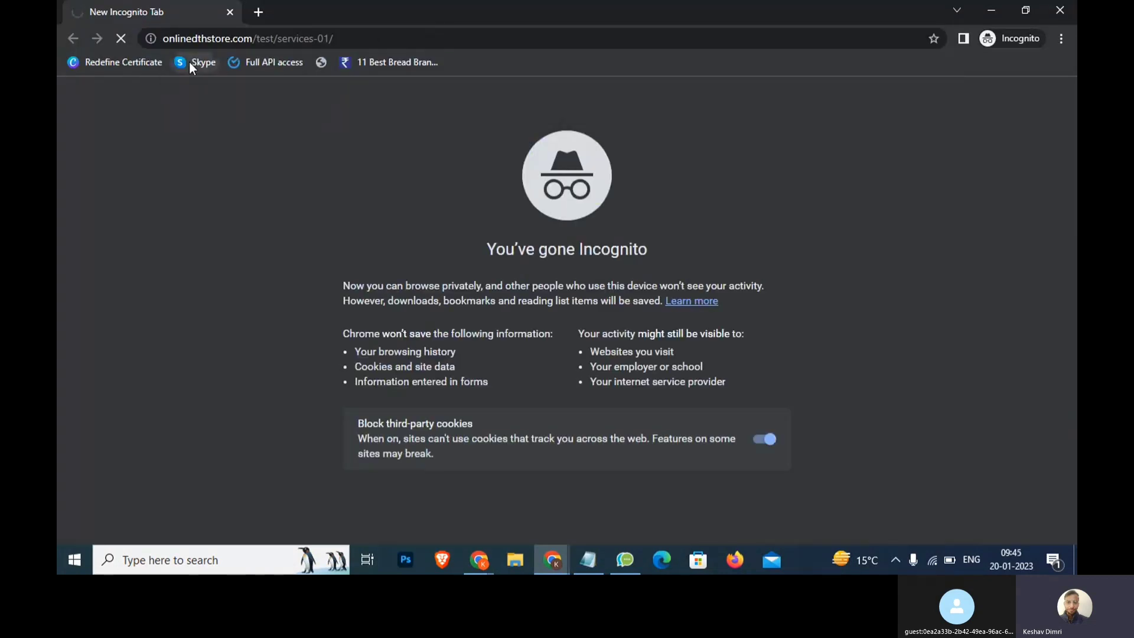
{"action": "left_click", "coordinate": [357, 39]}
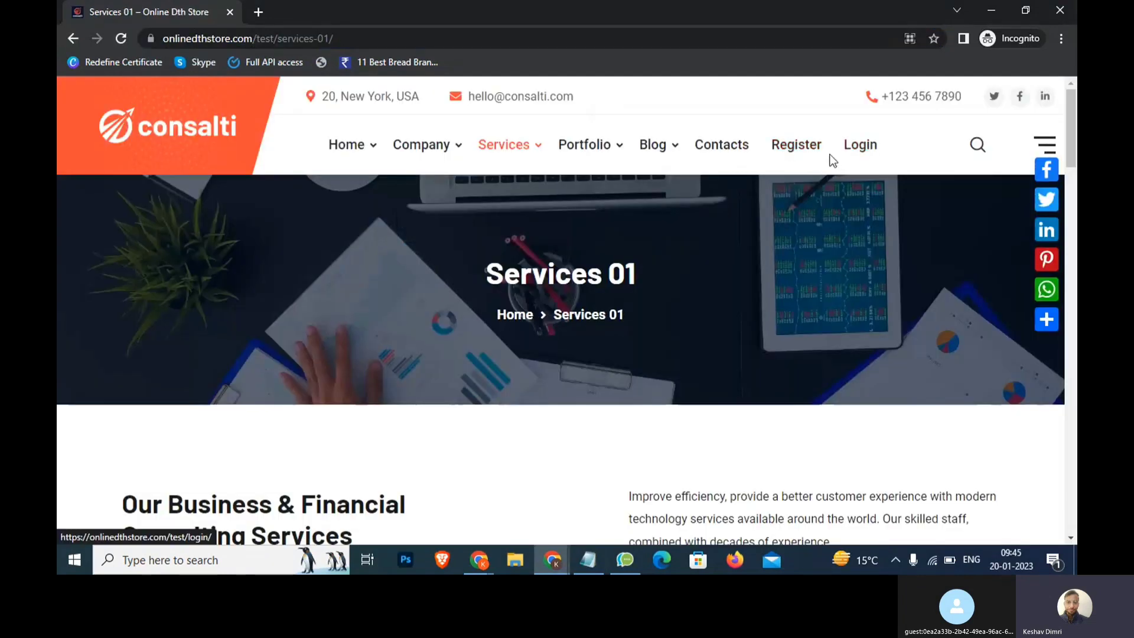
{"action": "left_click", "coordinate": [809, 147]}
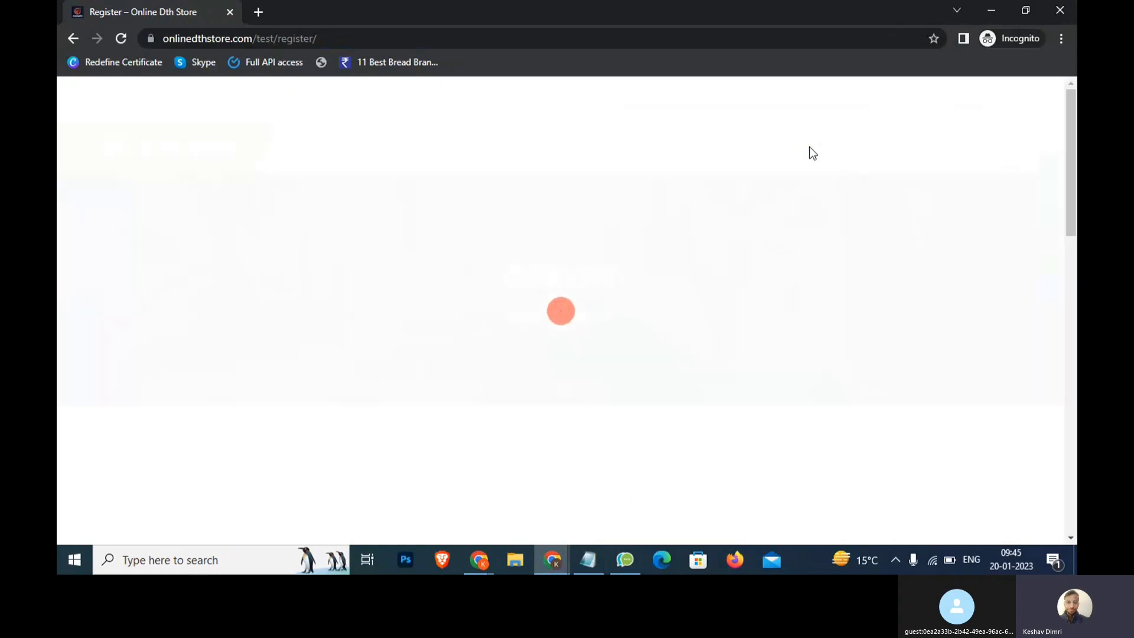
Enter a username and first name in the site's Register form
{"action": "scroll", "coordinate": [544, 274], "scroll_direction": "down", "scroll_amount": 5}
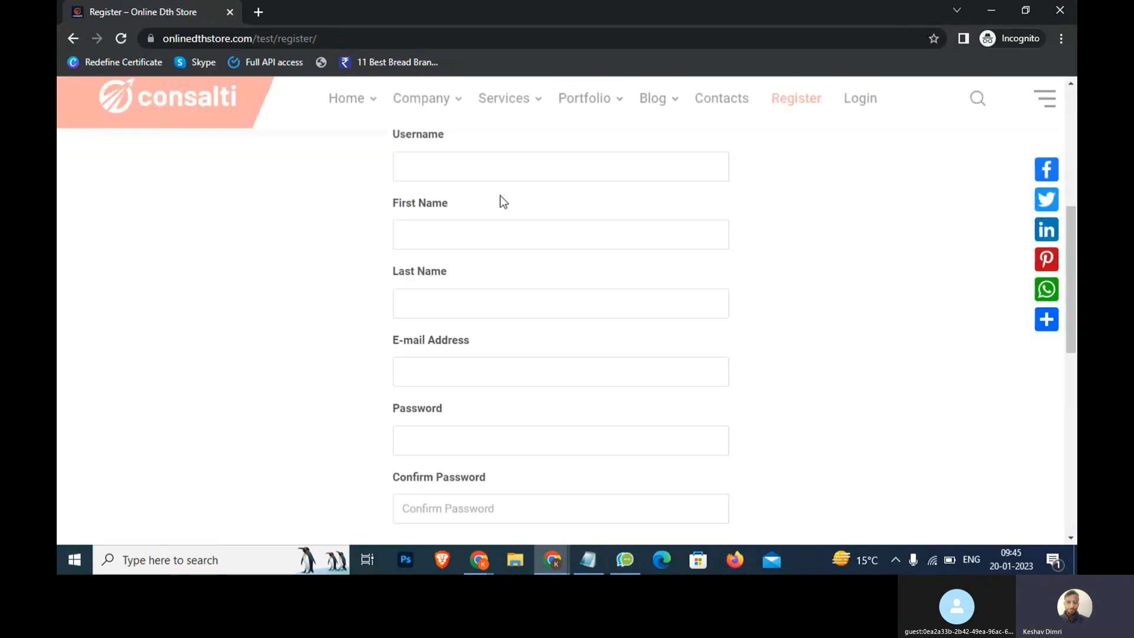
{"action": "scroll", "coordinate": [506, 372], "scroll_direction": "down", "scroll_amount": 5}
{"action": "scroll", "coordinate": [501, 342], "scroll_direction": "up", "scroll_amount": 6}
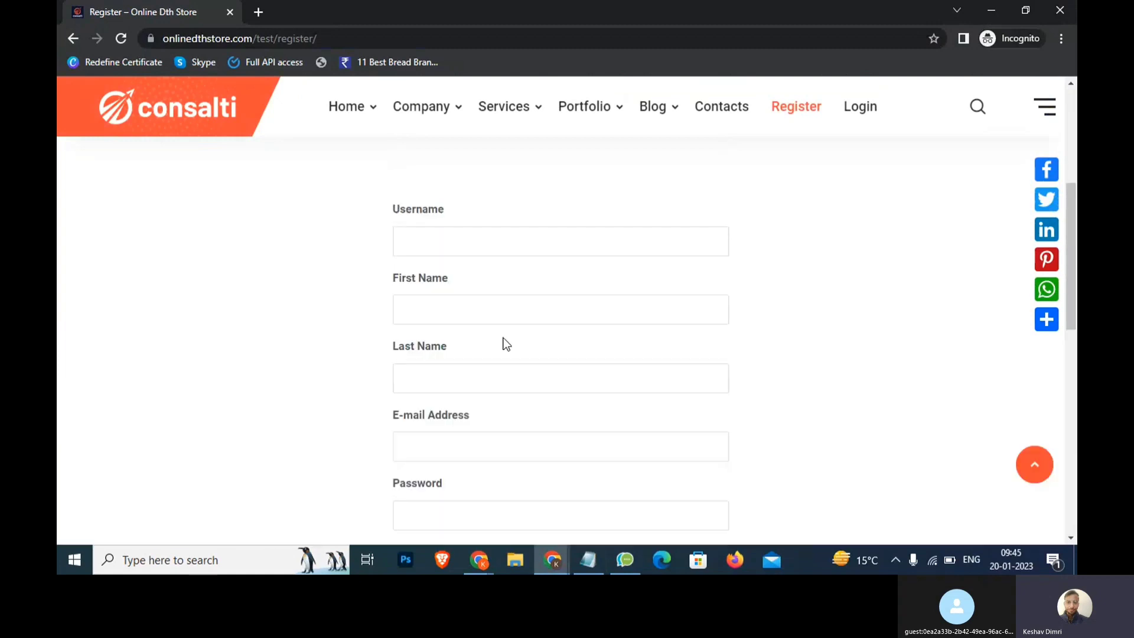
{"action": "left_click", "coordinate": [487, 232]}
{"action": "type", "text": "keshav"}
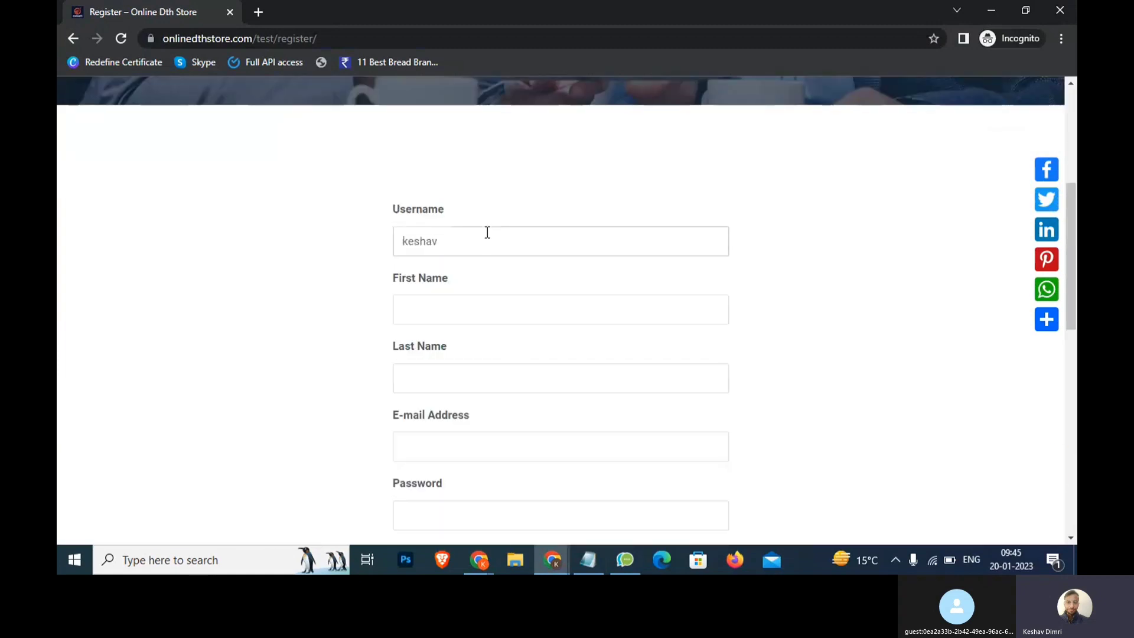
{"action": "right_click", "coordinate": [487, 232]}
{"action": "left_click", "coordinate": [456, 305]}
{"action": "type", "text": "Keshav"}
{"action": "type", "text": "D"}
Fill in the e-mail address and matching password fields, then submit the registration
{"action": "scroll", "coordinate": [442, 413], "scroll_direction": "down", "scroll_amount": 4}
{"action": "left_click", "coordinate": [453, 219]}
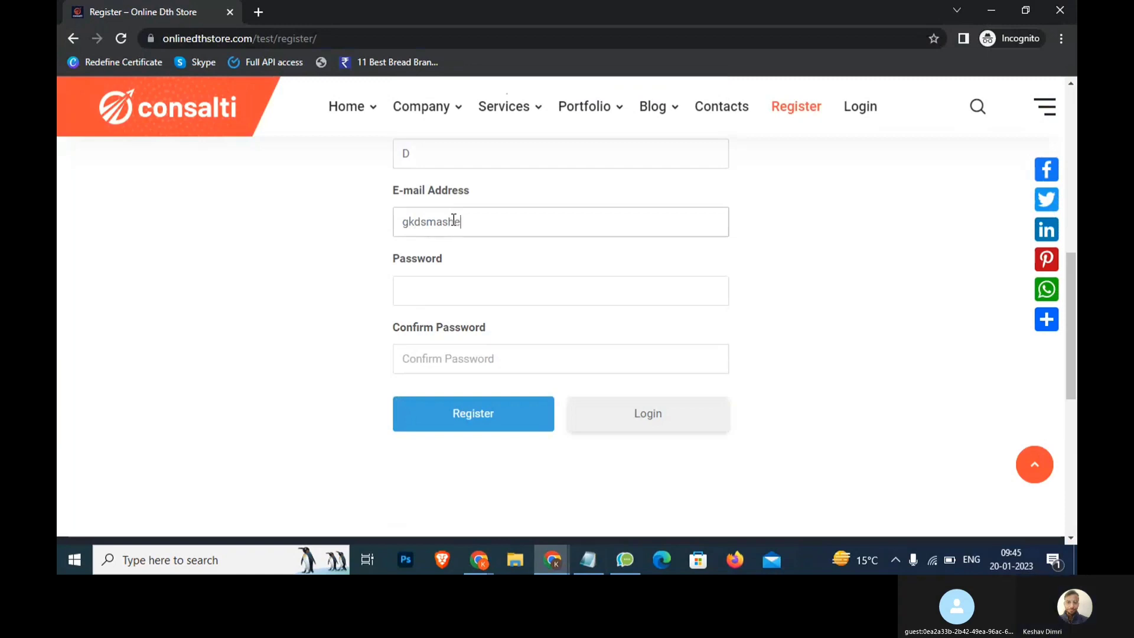
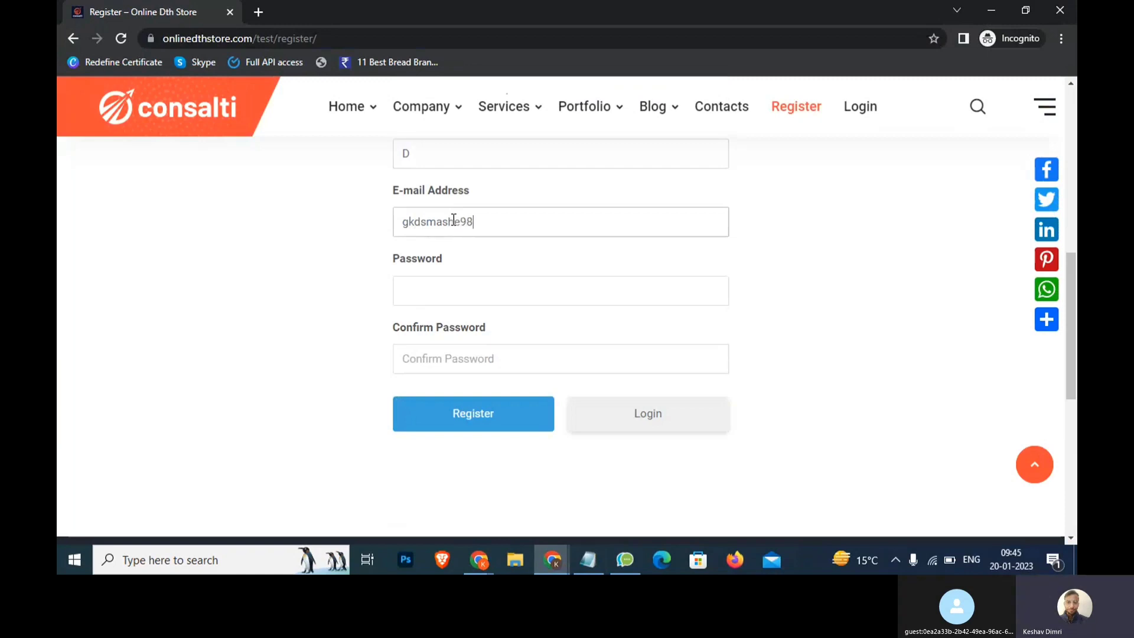
{"action": "left_click", "coordinate": [459, 289]}
{"action": "type", "text": "•••••••••"}
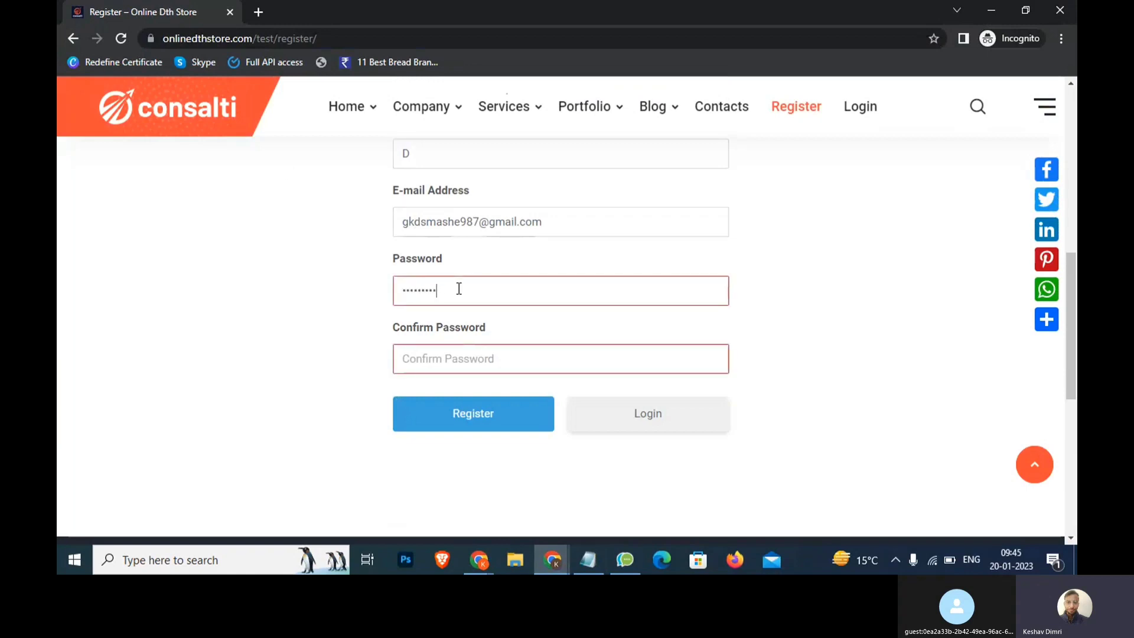
{"action": "left_click", "coordinate": [440, 372]}
{"action": "type", "text": "••••••••••"}
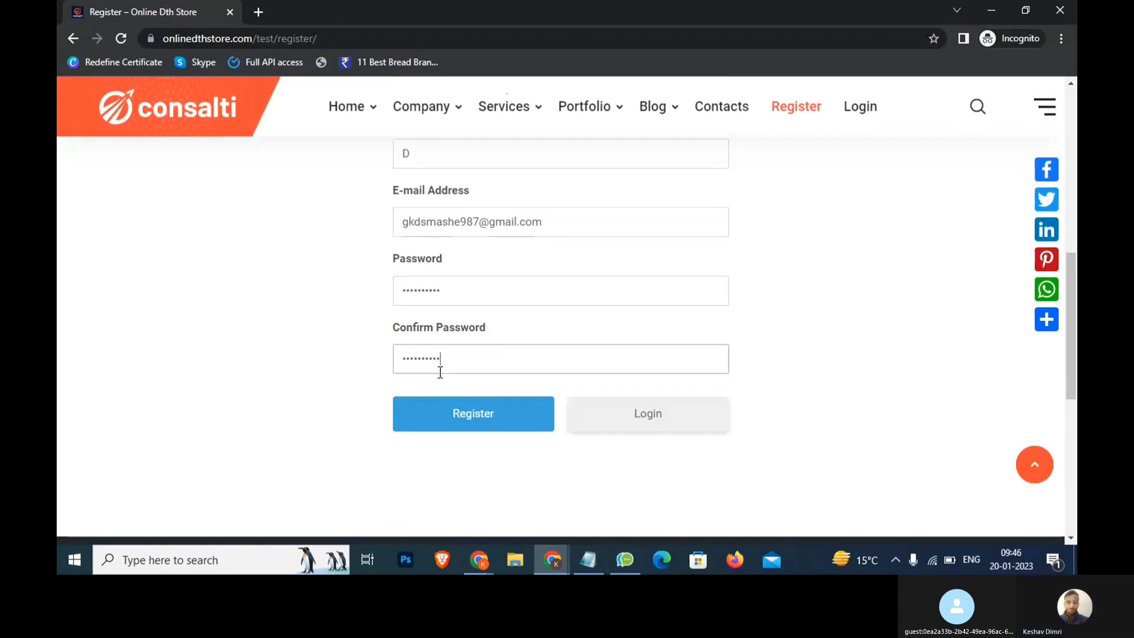
{"action": "left_click", "coordinate": [467, 402]}
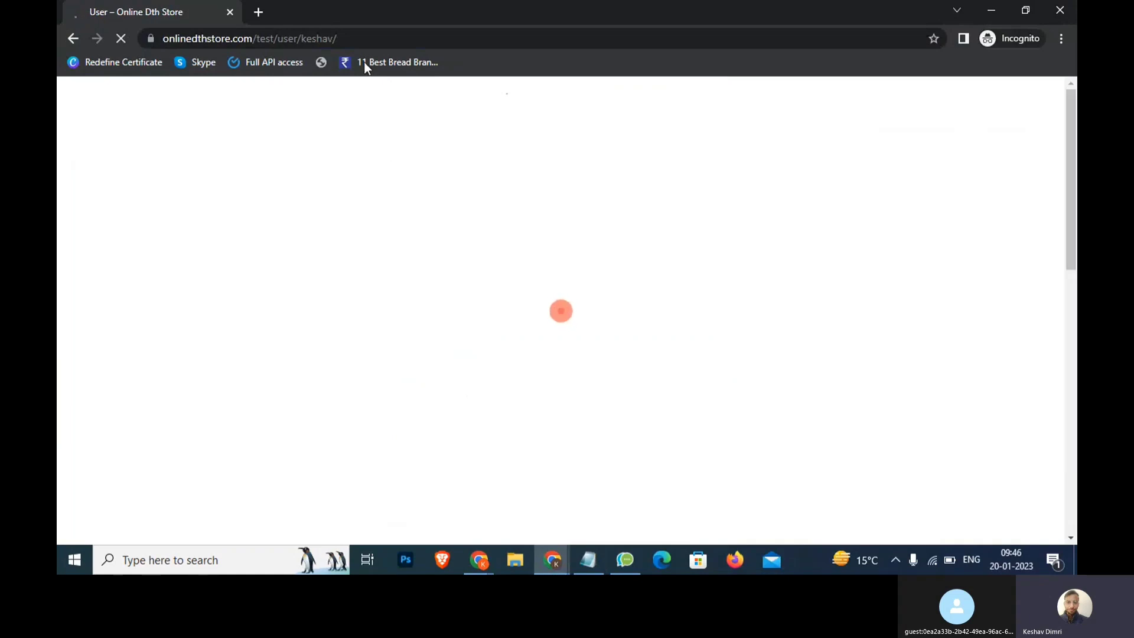
Scroll through the new user's profile page, whose menu now shows Account and Logout
{"action": "left_click", "coordinate": [356, 37]}
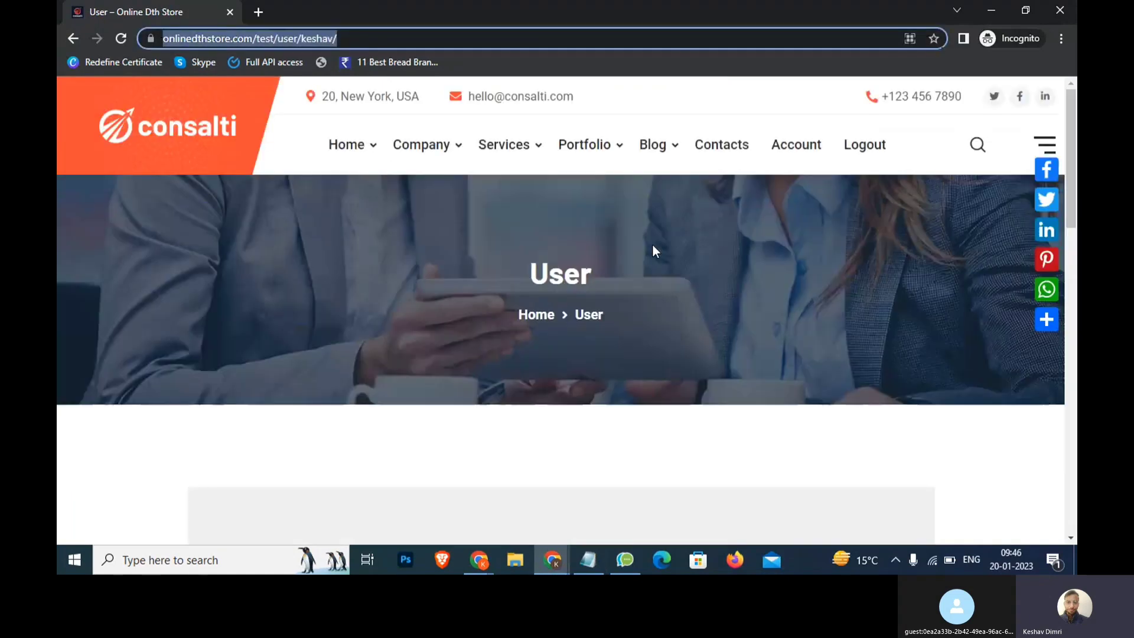
{"action": "scroll", "coordinate": [653, 250], "scroll_direction": "down", "scroll_amount": 8}
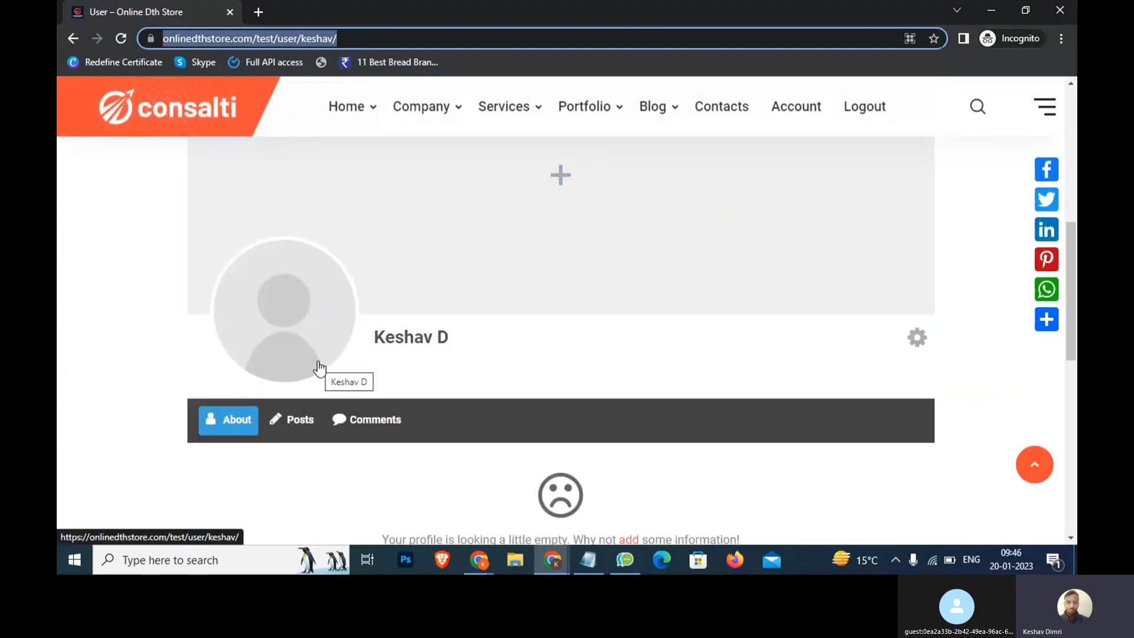
{"action": "scroll", "coordinate": [353, 358], "scroll_direction": "up", "scroll_amount": 2}
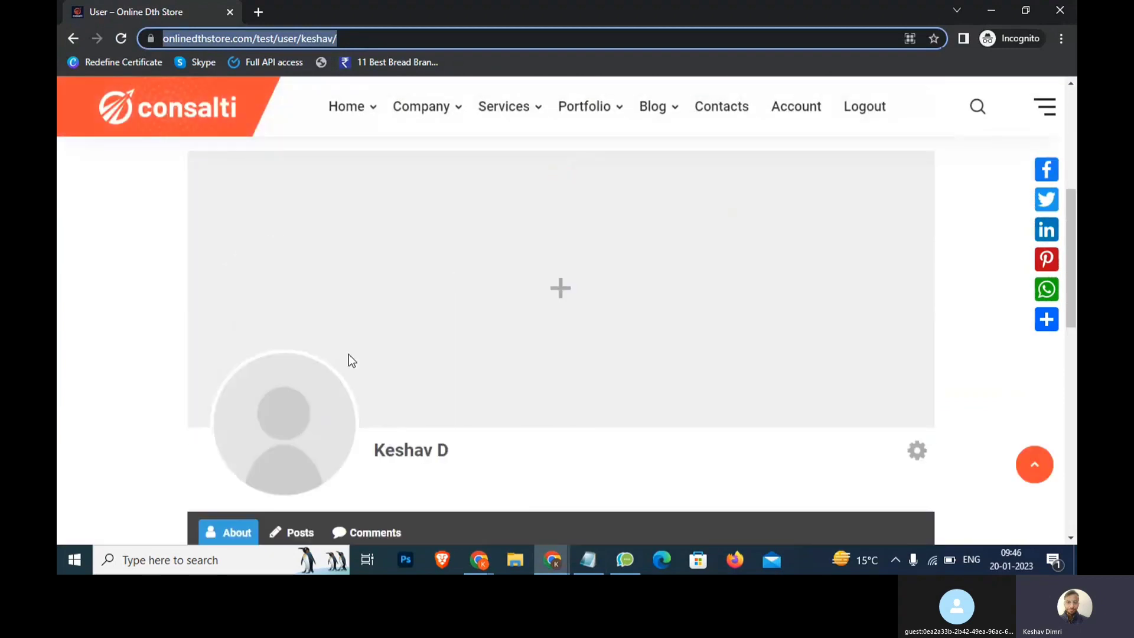
{"action": "scroll", "coordinate": [348, 353], "scroll_direction": "up", "scroll_amount": 5}
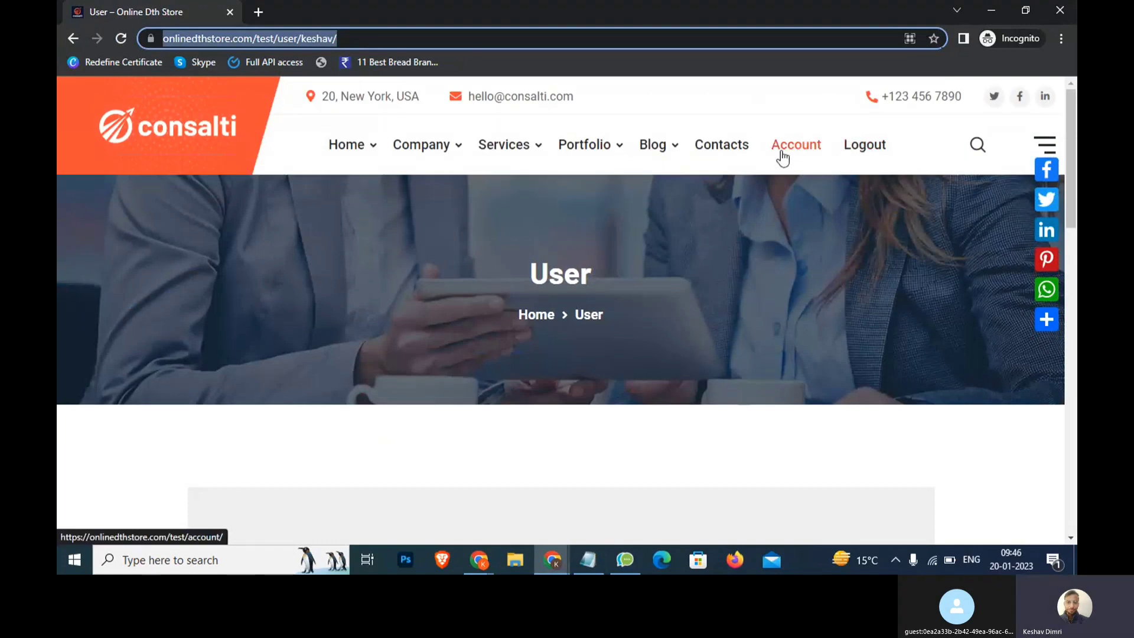
Type the note 'Menus >> Regi' on the fourth line in Notepad
{"action": "left_click", "coordinate": [601, 552]}
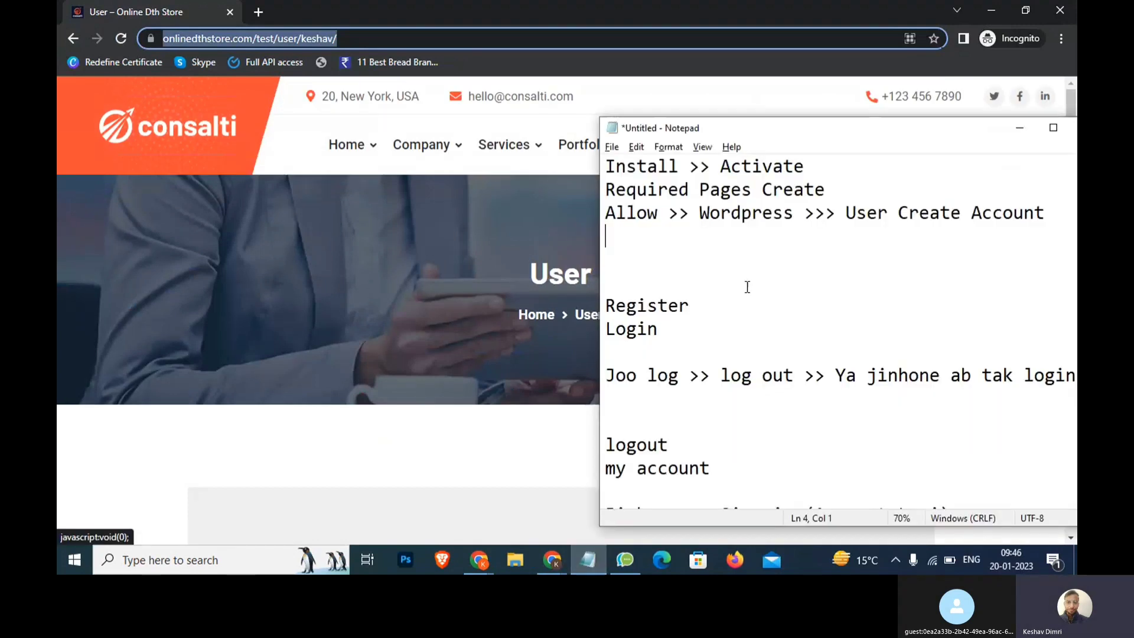
{"action": "left_click", "coordinate": [812, 243]}
{"action": "type", "text": "Menus >> Register"}
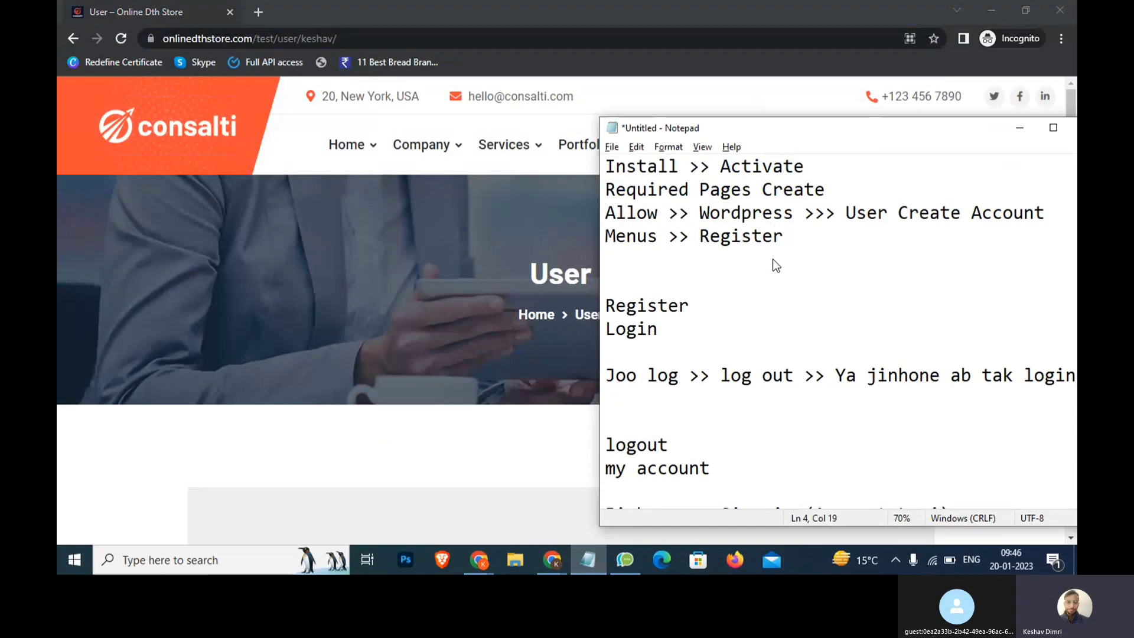
{"action": "key", "text": "alt+Tab"}
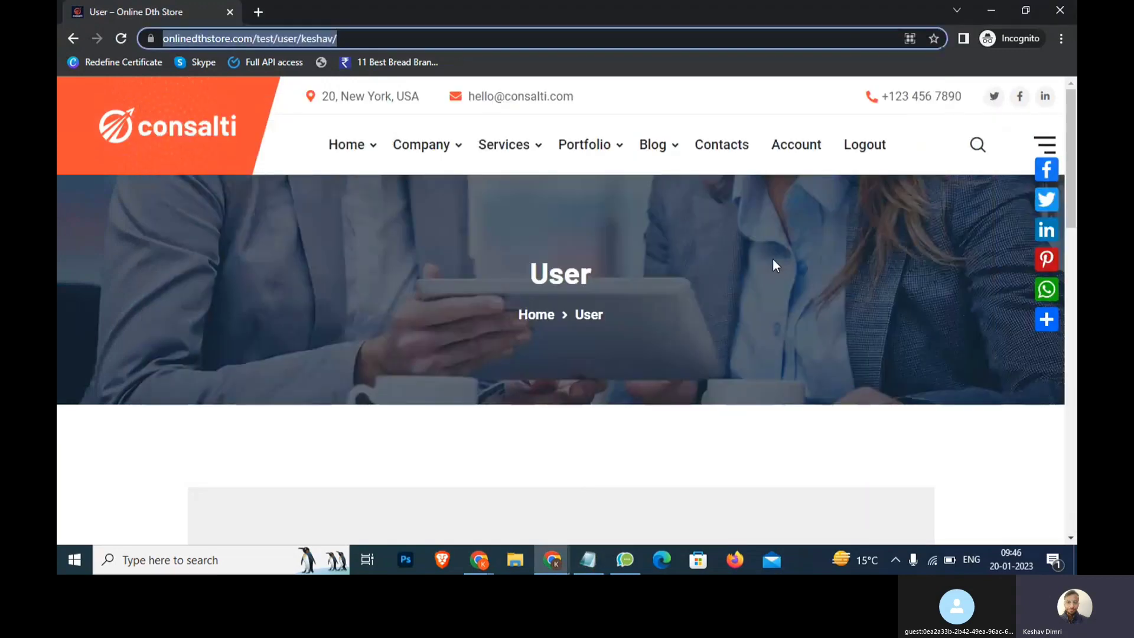
{"action": "key", "text": "alt+Tab"}
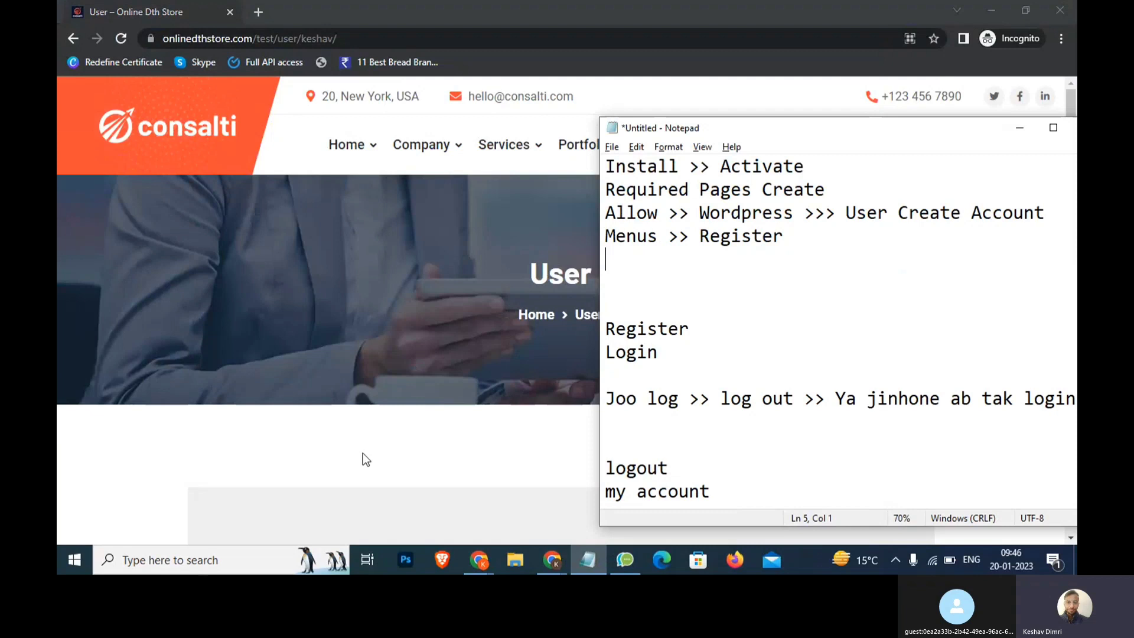
{"action": "type", "text": "M"}
{"action": "key", "text": "BackSpace"}
{"action": "key", "text": "alt+Tab"}
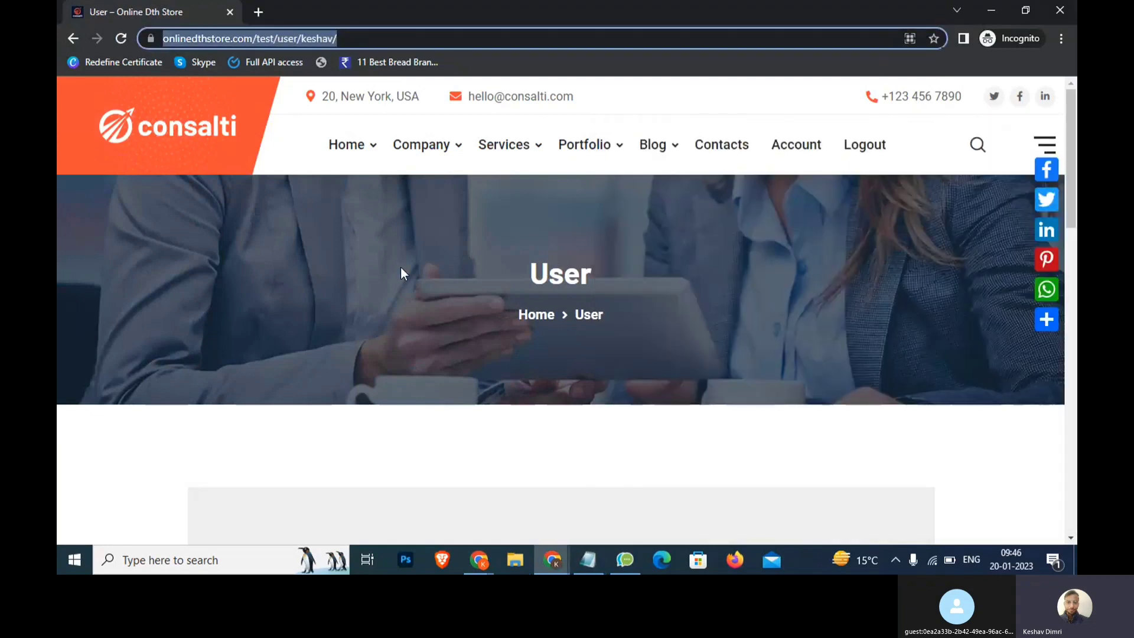
Open the About Us V.1 page from the Company menu in a new tab and select its address
{"action": "mouse_move", "coordinate": [438, 136]}
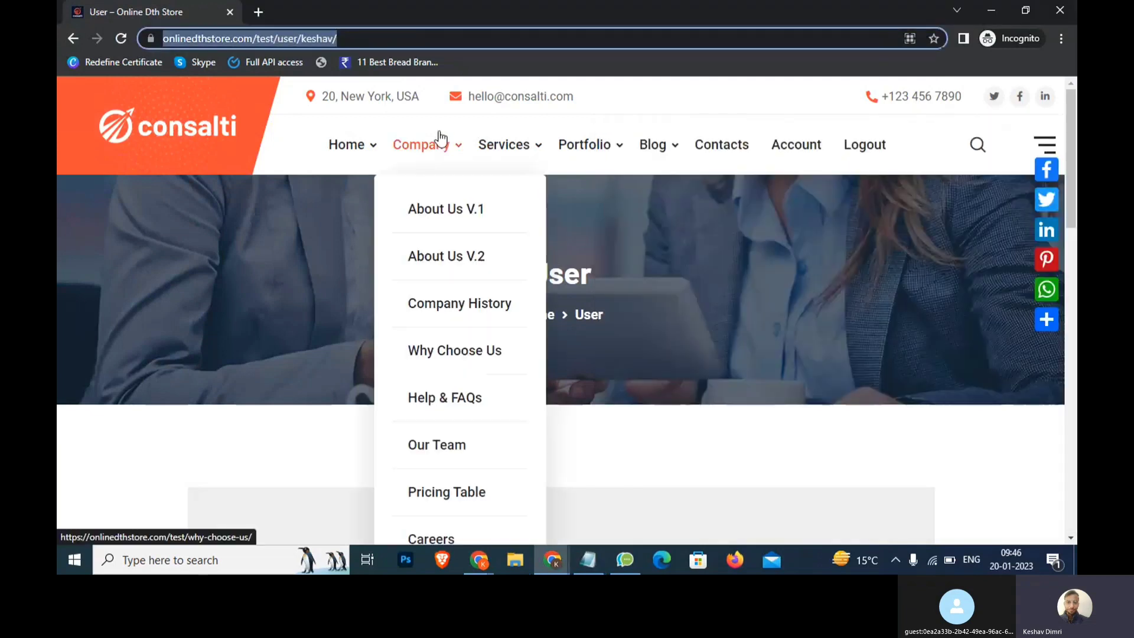
{"action": "left_click", "coordinate": [454, 213]}
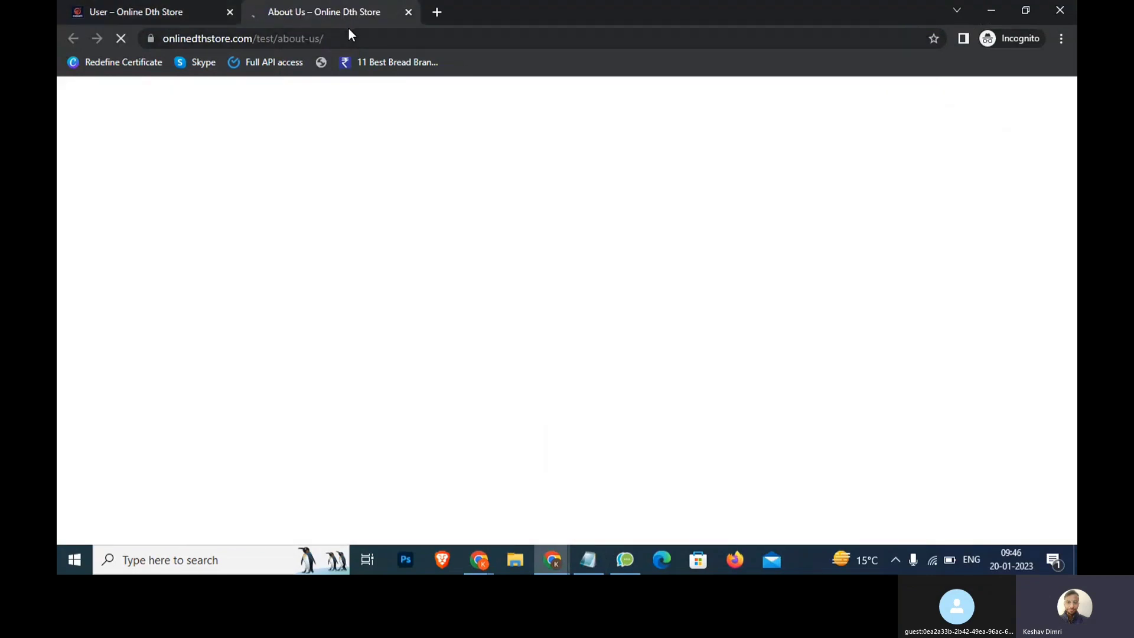
{"action": "left_click_drag", "start_coordinate": [348, 29], "coordinate": [126, 41]}
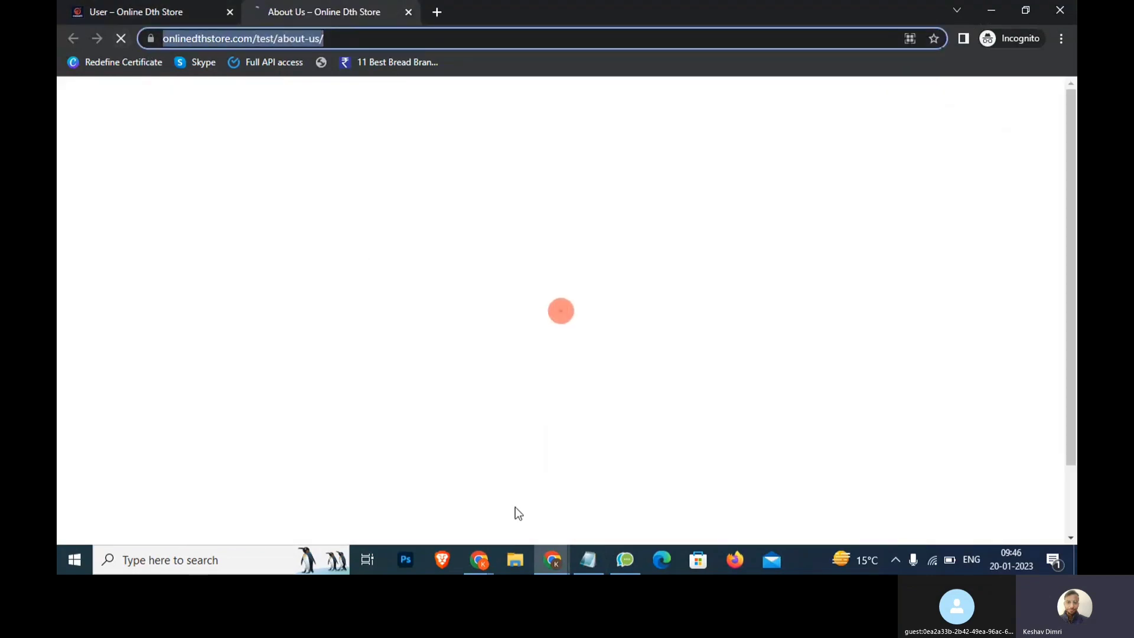
Add the note 'Page ko Restrict >> Jo Person >> login >> tabhi >> Show' in Notepad
{"action": "left_click", "coordinate": [590, 566]}
{"action": "left_click", "coordinate": [813, 488]}
{"action": "key", "text": "Return"}
{"action": "key", "text": "Return"}
{"action": "key", "text": "Return"}
{"action": "key", "text": "Return"}
{"action": "type", "text": "Pa"}
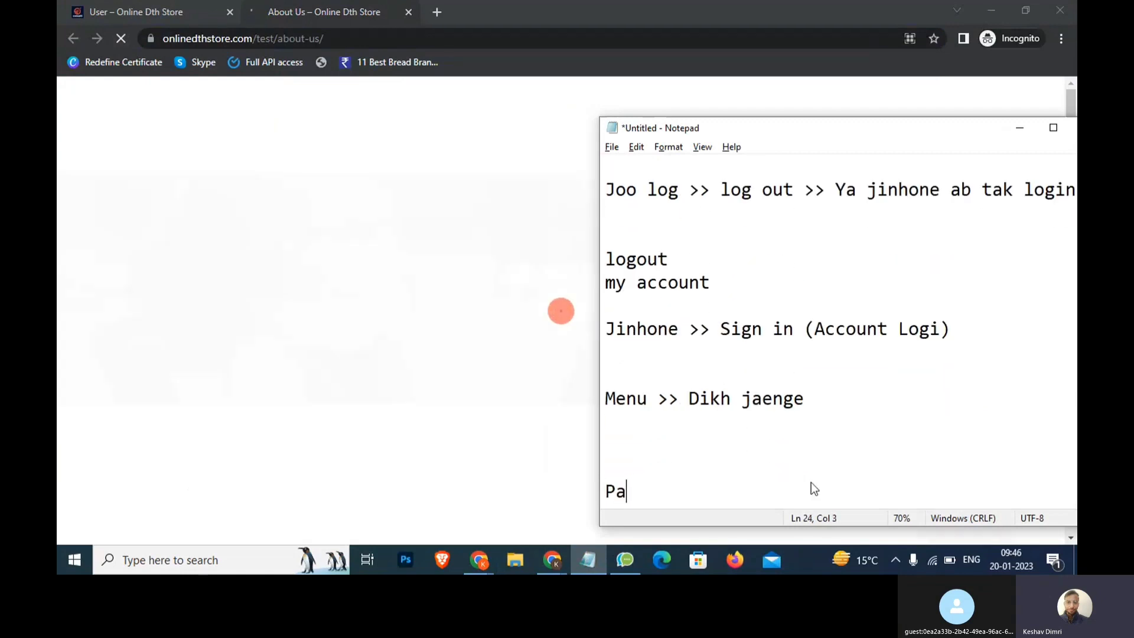
{"action": "type", "text": "ge ko Rest"}
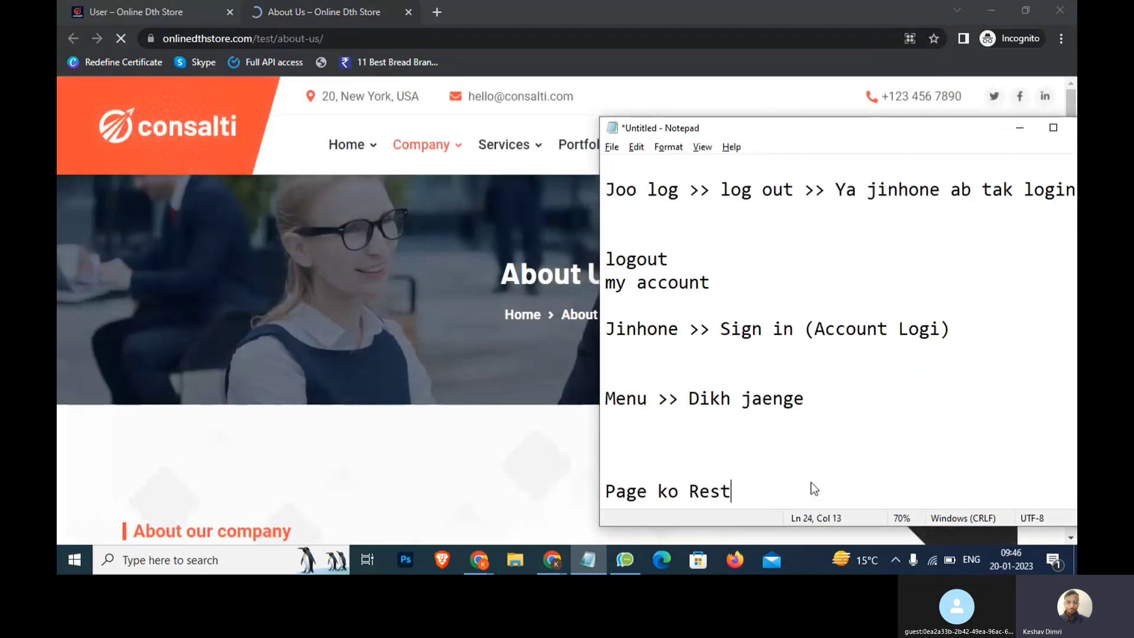
{"action": "type", "text": "rict >> Jo "}
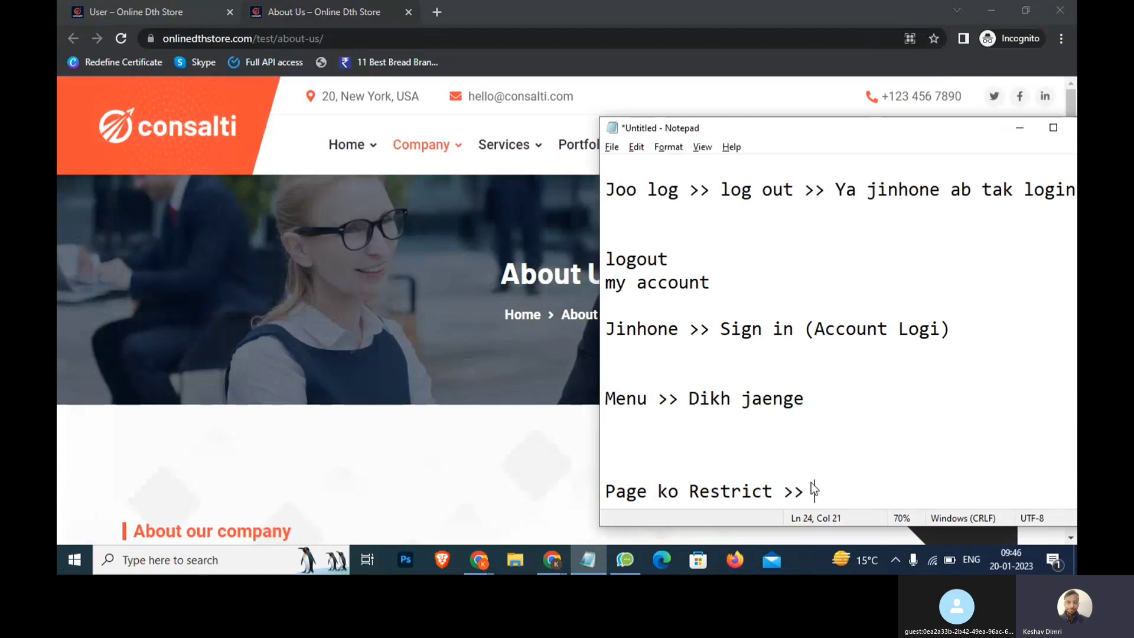
{"action": "type", "text": "Person >> lo"}
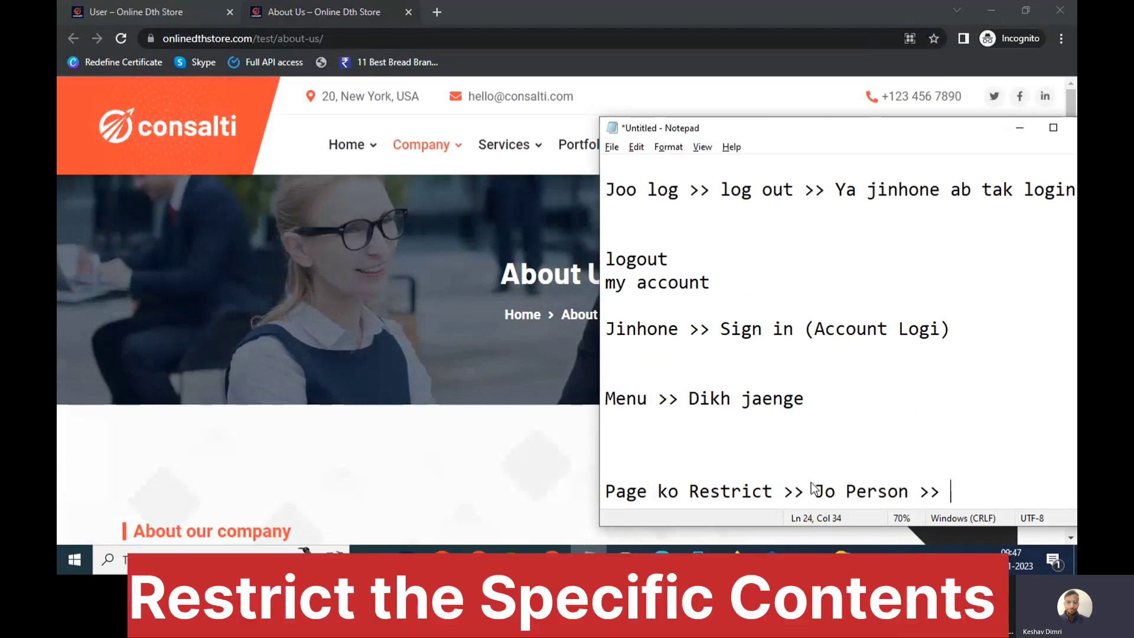
{"action": "type", "text": "gin T"}
{"action": "key", "text": "BackSpace"}
{"action": "type", "text": ">> tabhi"}
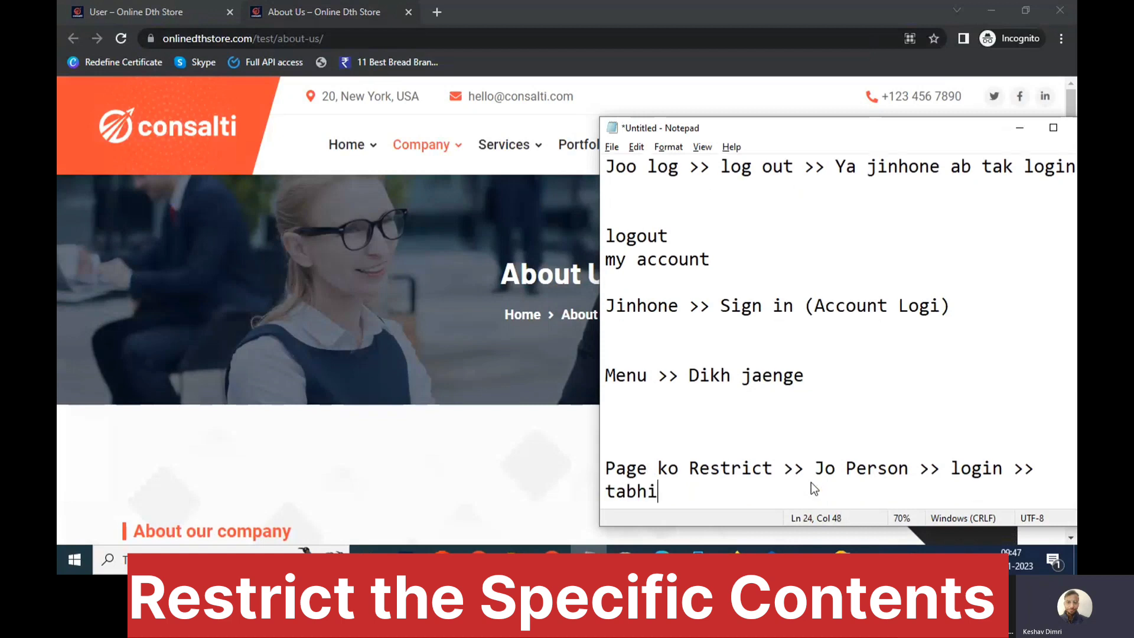
{"action": "type", "text": " >> Show"}
Highlight the Restrict, Jo Person, login and Show parts of the new note
{"action": "left_click_drag", "start_coordinate": [795, 469], "coordinate": [609, 463]}
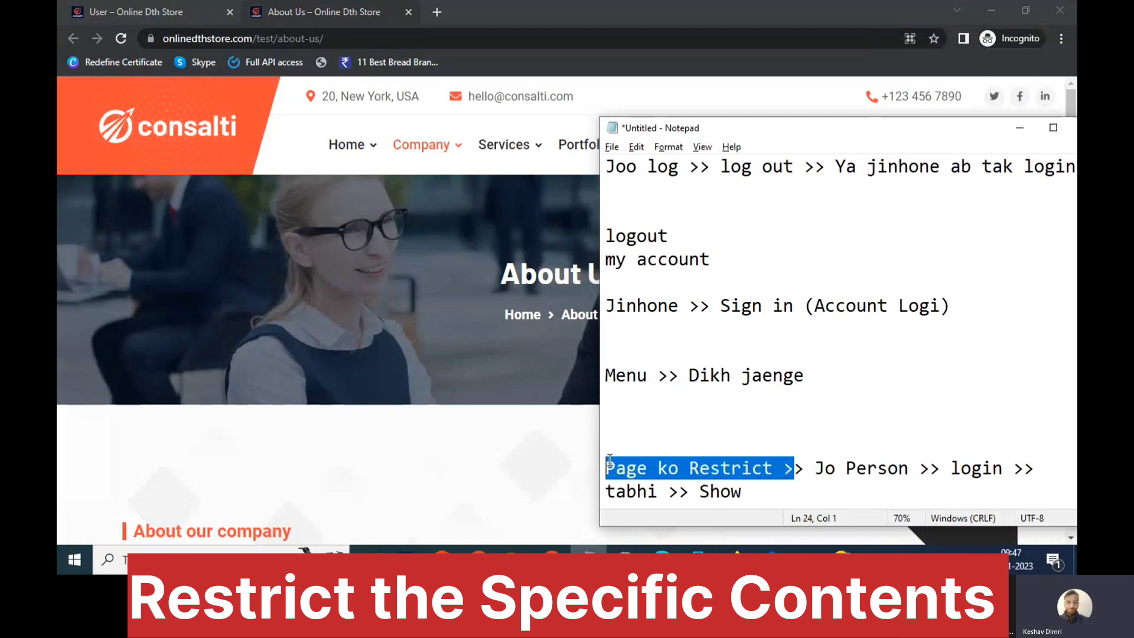
{"action": "left_click", "coordinate": [785, 467]}
{"action": "left_click_drag", "start_coordinate": [783, 467], "coordinate": [627, 463]}
{"action": "left_click_drag", "start_coordinate": [815, 467], "coordinate": [1003, 467]}
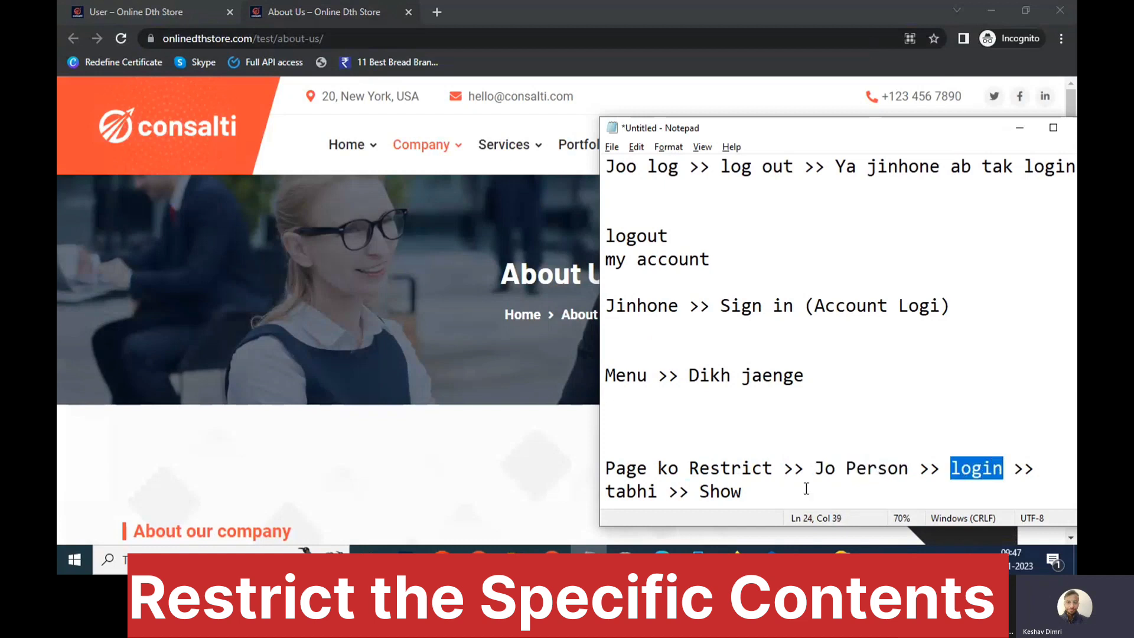
{"action": "left_click_drag", "start_coordinate": [756, 491], "coordinate": [615, 467]}
{"action": "left_click", "coordinate": [771, 503]}
Add a separate note line 'Premium course >> Free Sign Up >>' below it
{"action": "key", "text": "Return"}
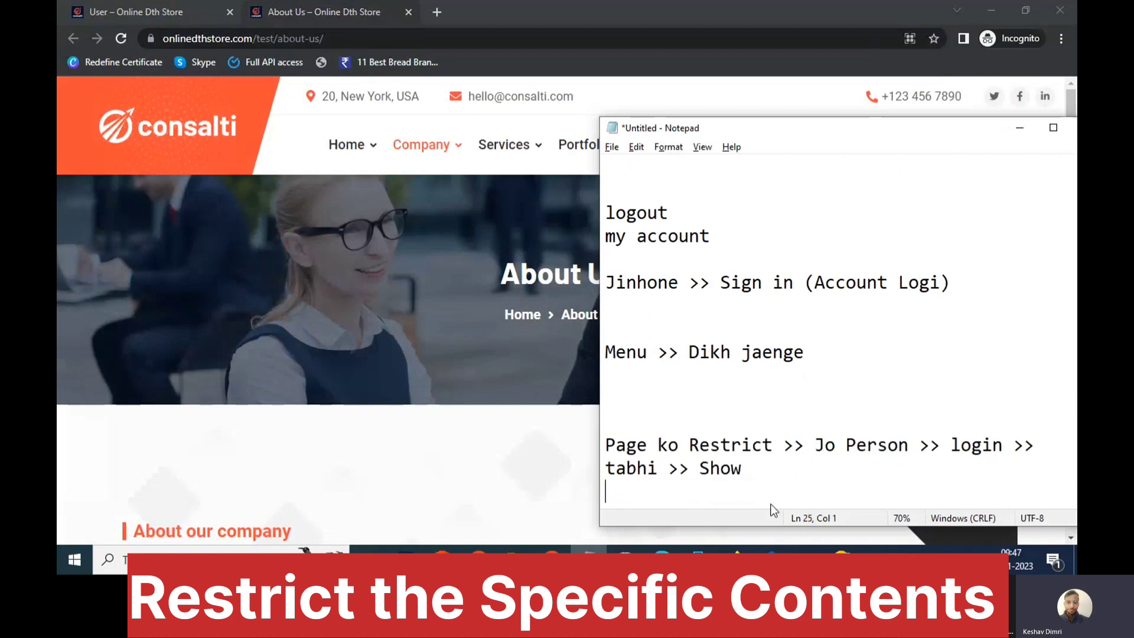
{"action": "key", "text": "Return"}
{"action": "type", "text": "Premi"}
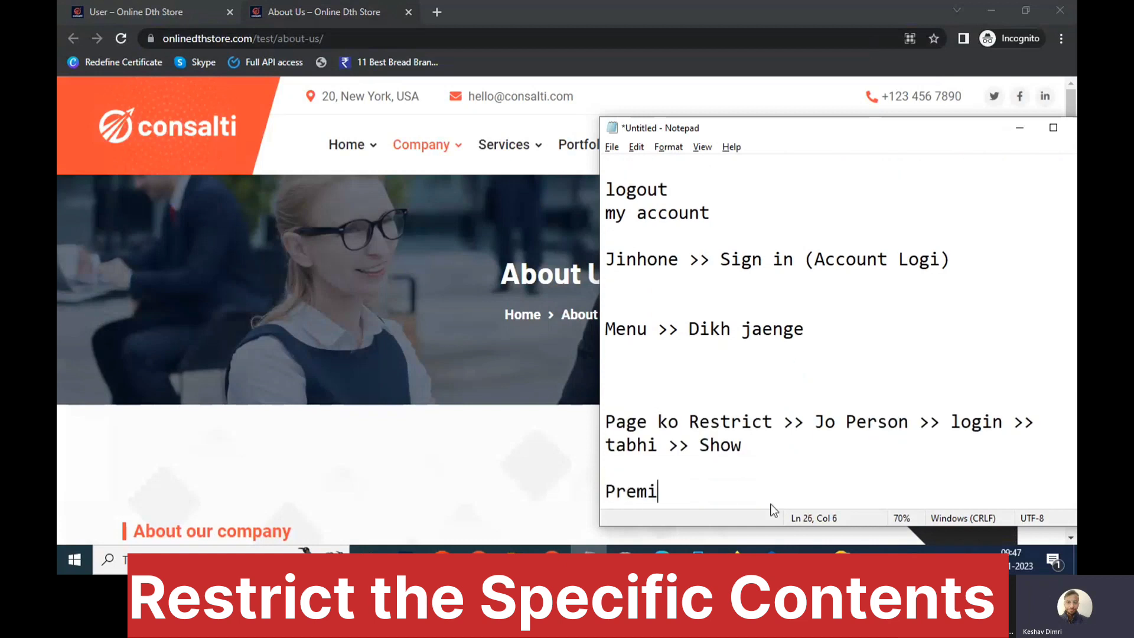
{"action": "type", "text": "um course"}
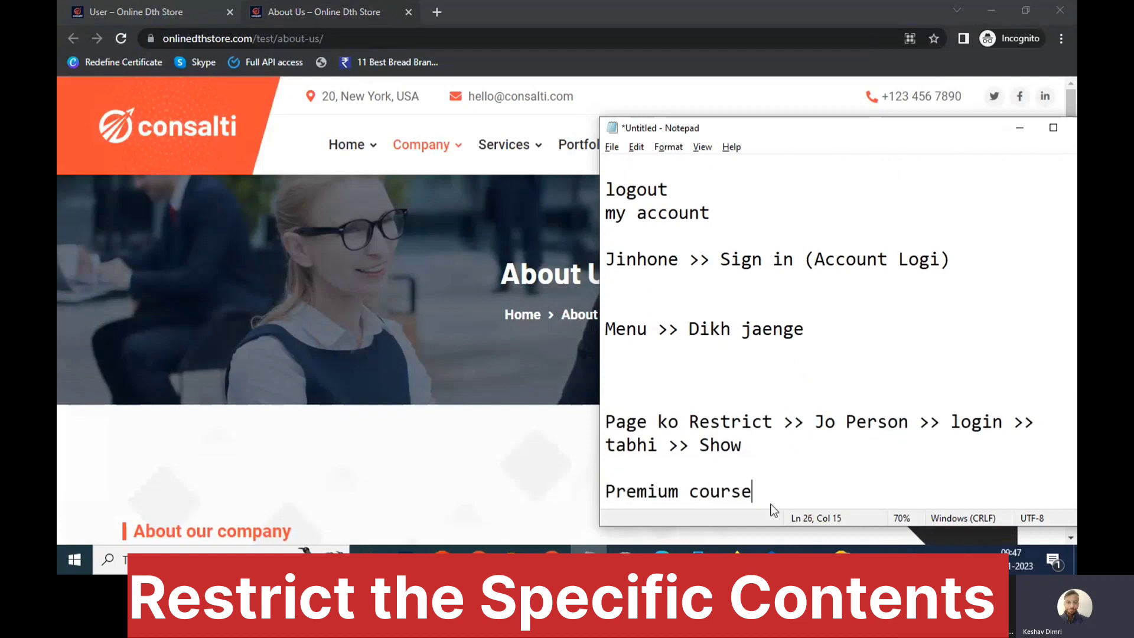
{"action": "type", "text": " >> Free S"}
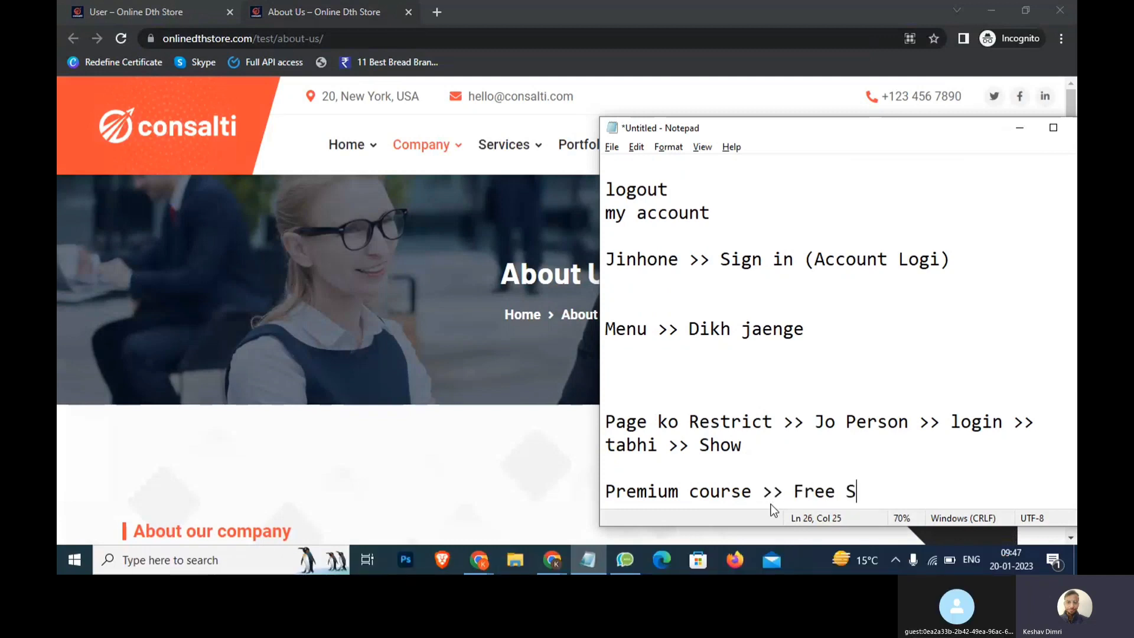
{"action": "type", "text": "ign Up >>"}
{"action": "left_click", "coordinate": [580, 476]}
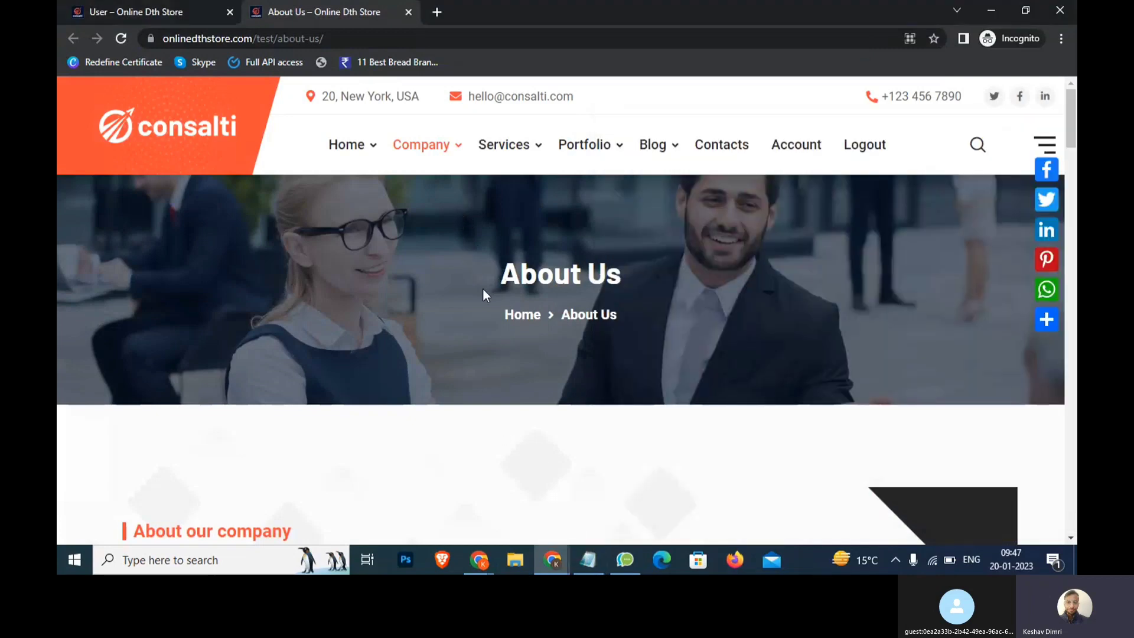
Switch back to the admin window, glance at the Menus and General Settings tabs, and return to Ultimate Member settings
{"action": "scroll", "coordinate": [494, 324], "scroll_direction": "down", "scroll_amount": 5}
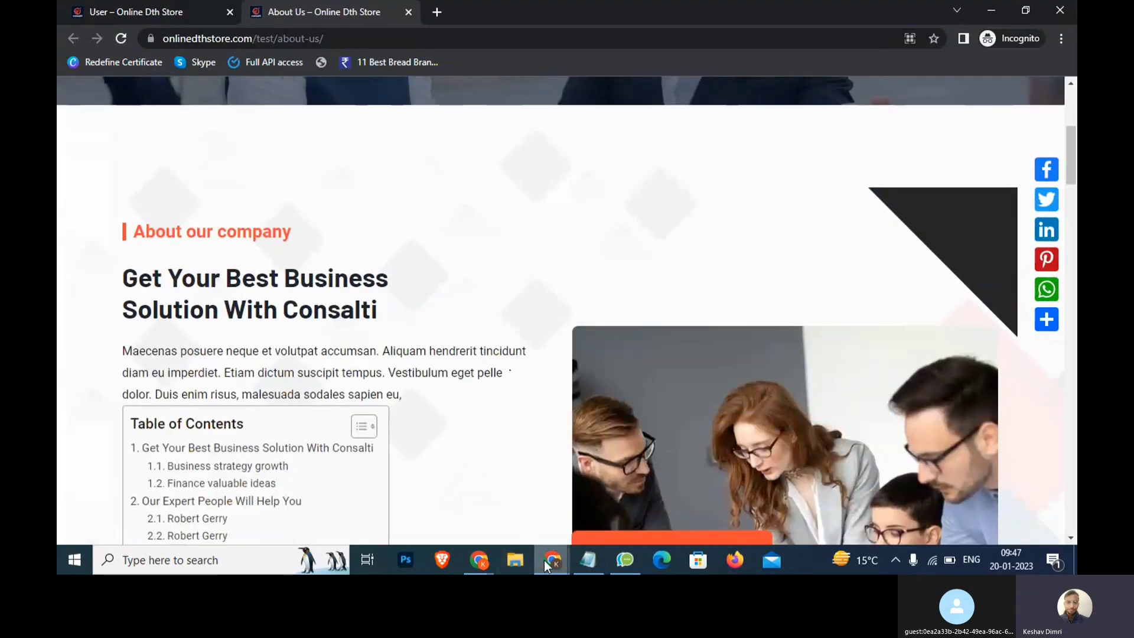
{"action": "mouse_move", "coordinate": [546, 560]}
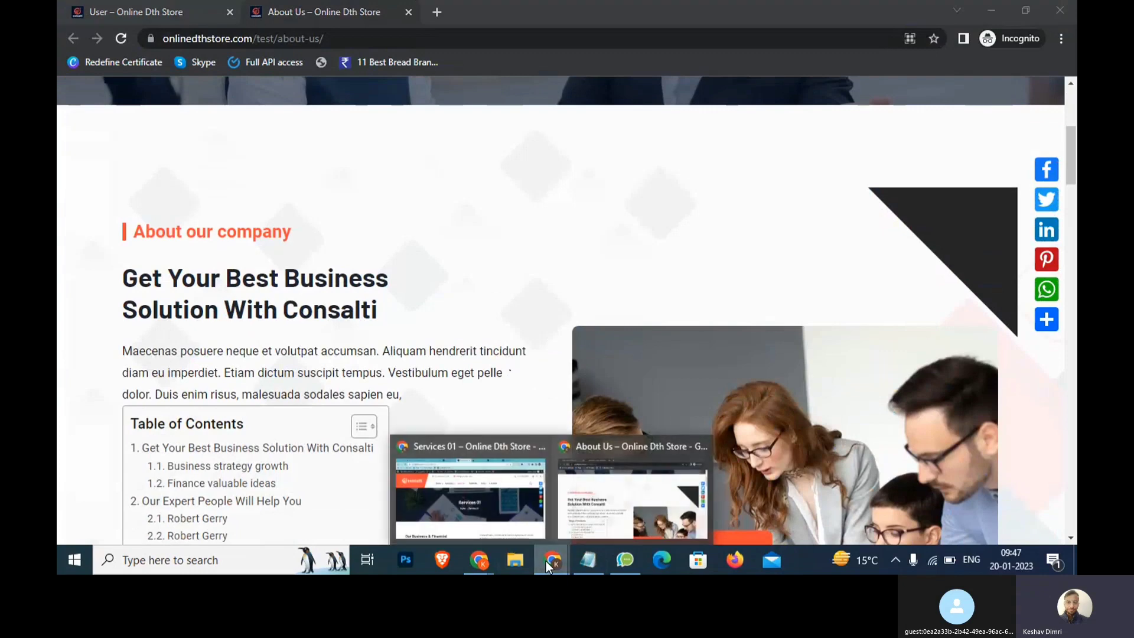
{"action": "left_click", "coordinate": [473, 464]}
{"action": "left_click", "coordinate": [626, 12]}
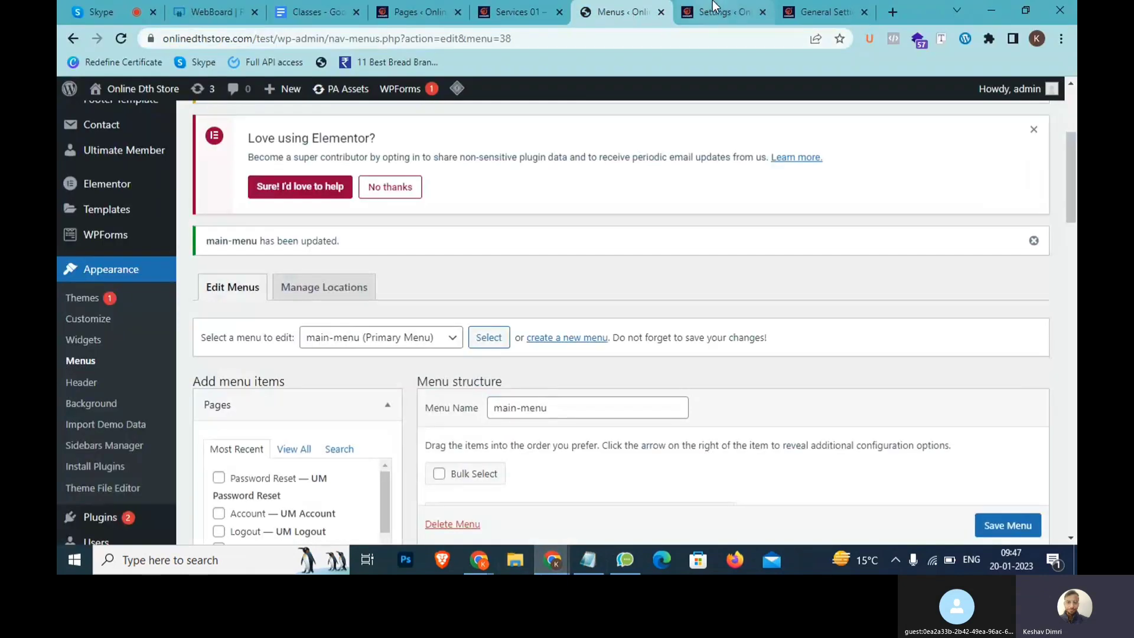
{"action": "left_click", "coordinate": [720, 12]}
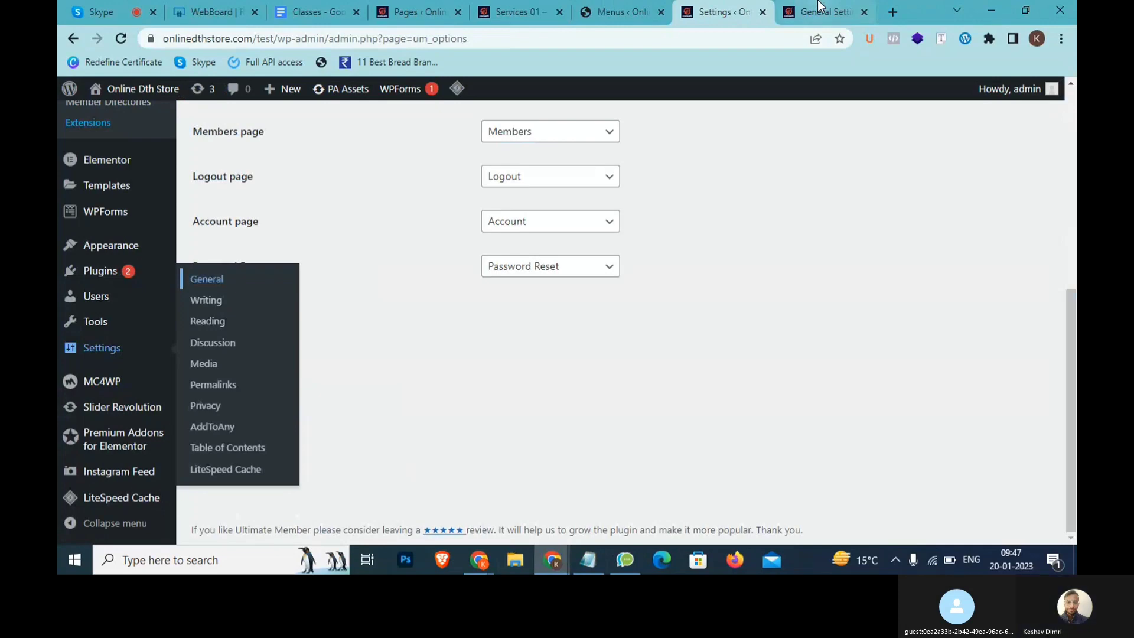
{"action": "left_click", "coordinate": [821, 7]}
{"action": "left_click", "coordinate": [626, 9]}
{"action": "left_click", "coordinate": [722, 7]}
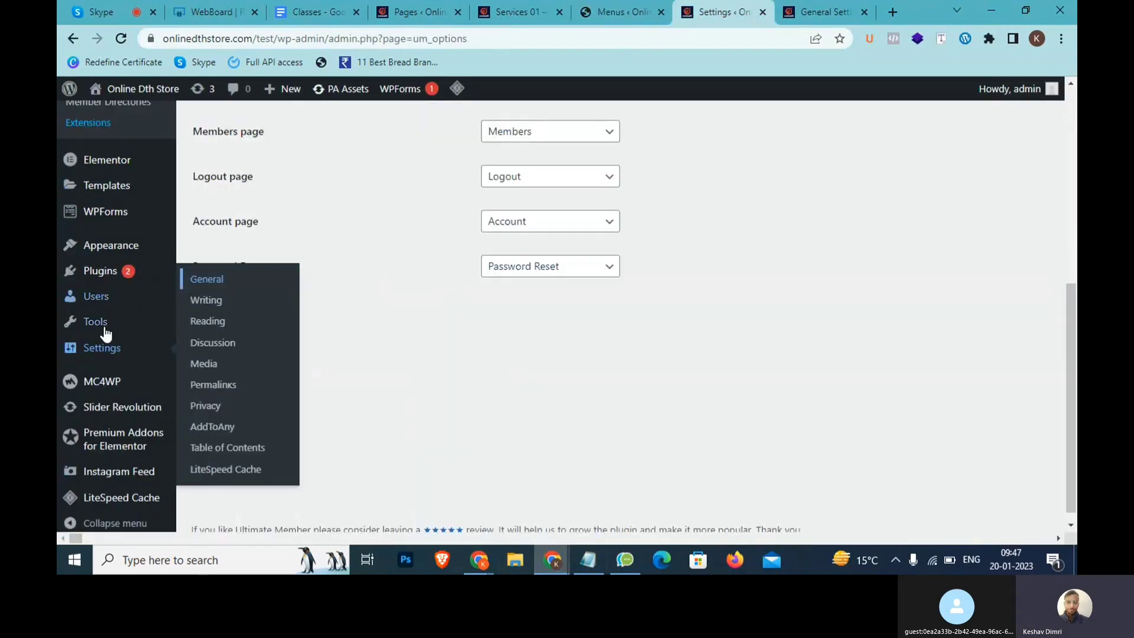
{"action": "scroll", "coordinate": [106, 331], "scroll_direction": "up", "scroll_amount": 5}
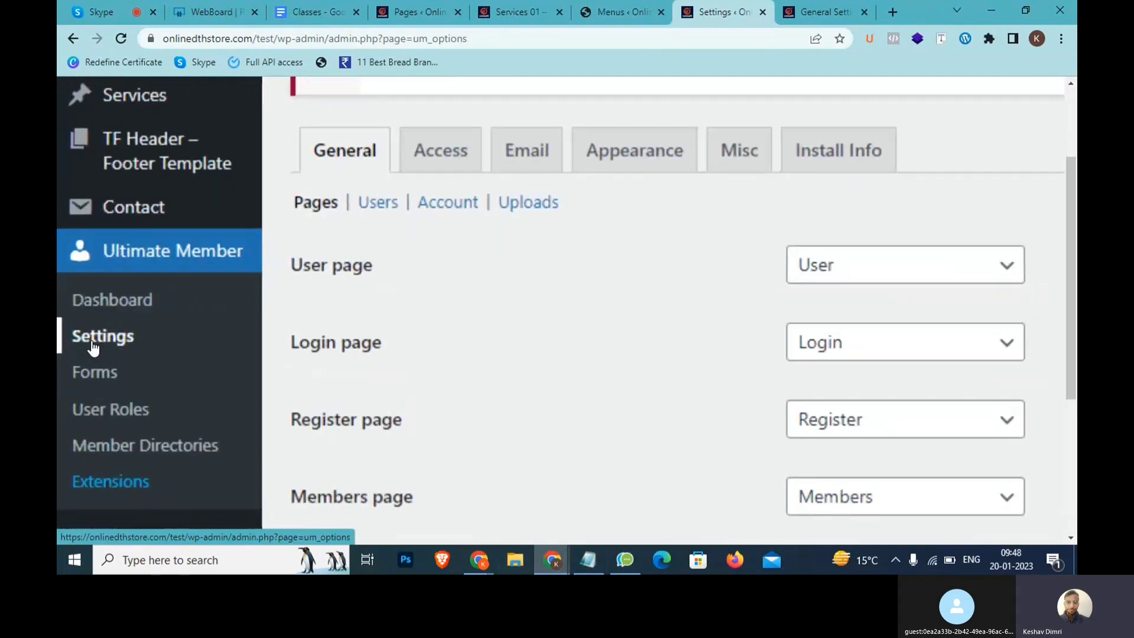
{"action": "left_click", "coordinate": [294, 222]}
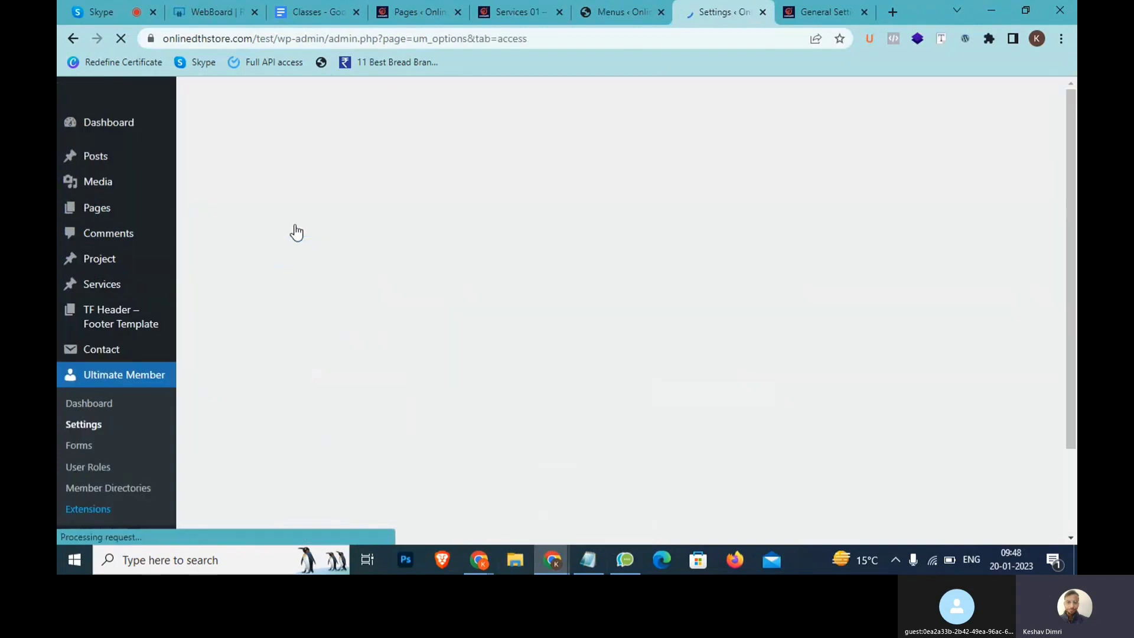
Scroll to the Access post-type restriction options and highlight the setting and the Services post type
{"action": "scroll", "coordinate": [415, 355], "scroll_direction": "down", "scroll_amount": 5}
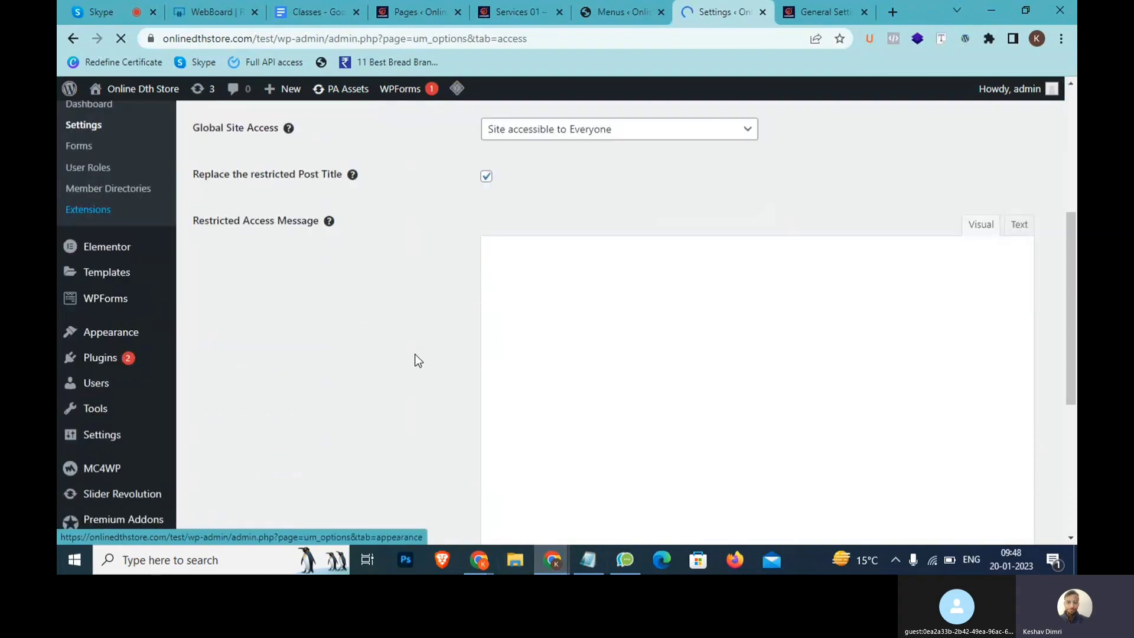
{"action": "scroll", "coordinate": [415, 354], "scroll_direction": "down", "scroll_amount": 5}
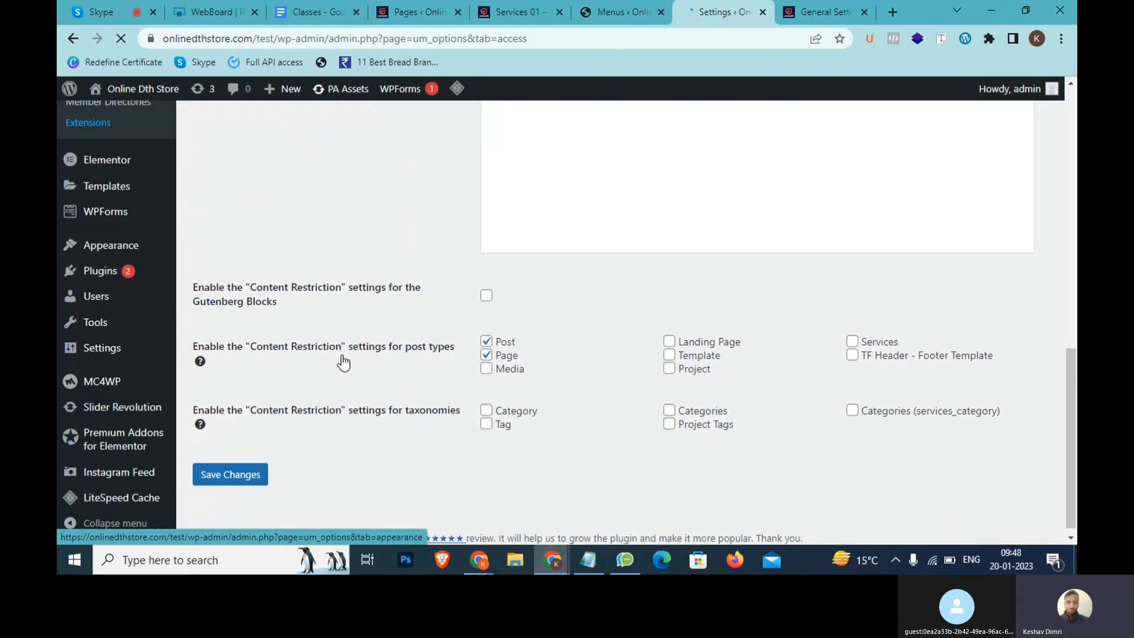
{"action": "scroll", "coordinate": [344, 362], "scroll_direction": "up", "scroll_amount": 3}
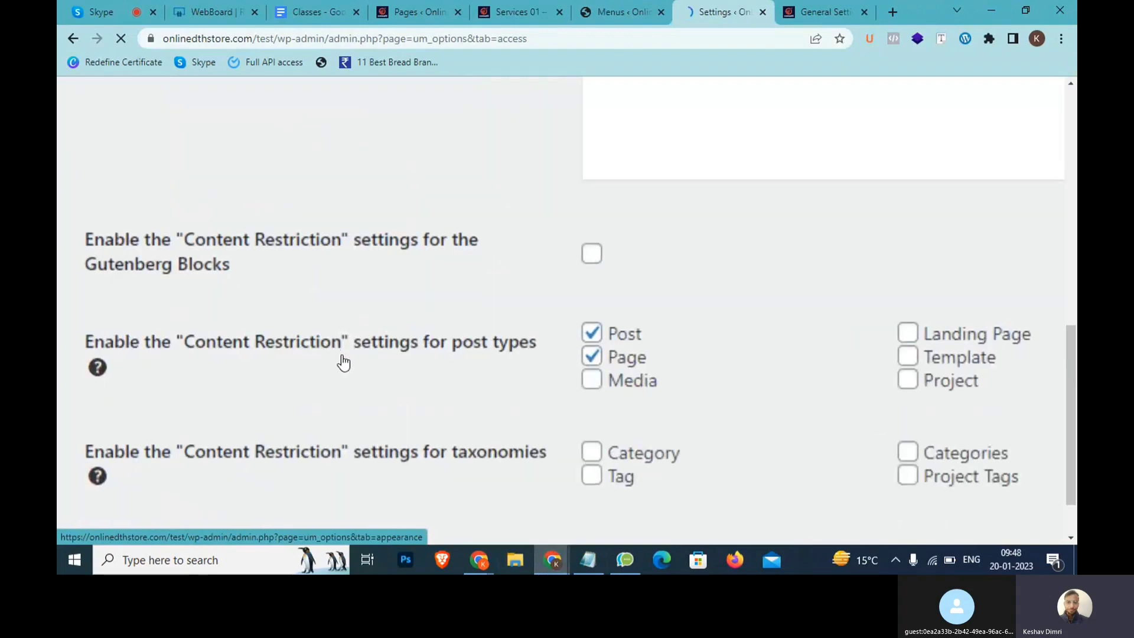
{"action": "scroll", "coordinate": [343, 362], "scroll_direction": "down", "scroll_amount": 3}
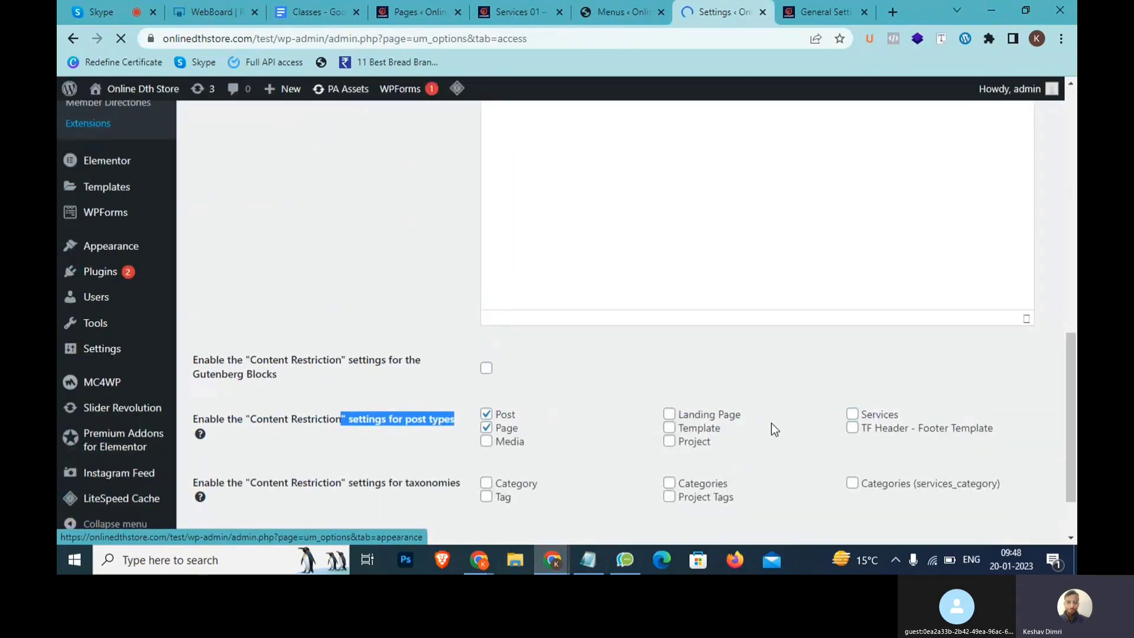
{"action": "left_click_drag", "start_coordinate": [753, 417], "coordinate": [729, 430]}
{"action": "left_click", "coordinate": [729, 430]}
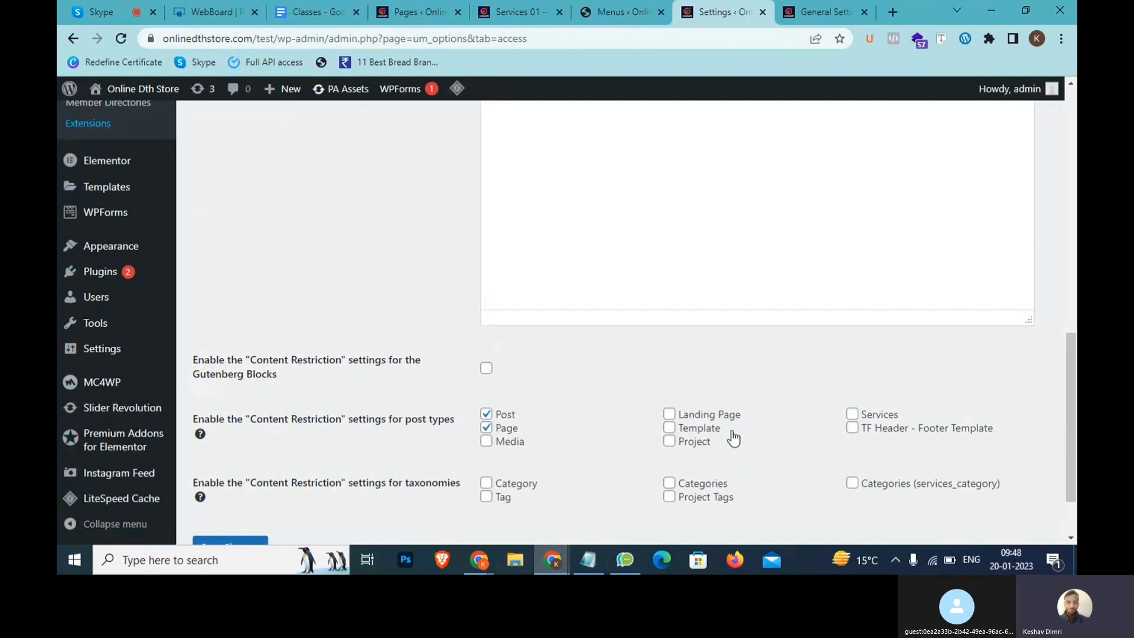
{"action": "left_click_drag", "start_coordinate": [905, 418], "coordinate": [866, 417]}
Keep content restriction enabled for Post and Page and save the Access settings
{"action": "mouse_move", "coordinate": [124, 282]}
{"action": "scroll", "coordinate": [124, 281], "scroll_direction": "up", "scroll_amount": 8}
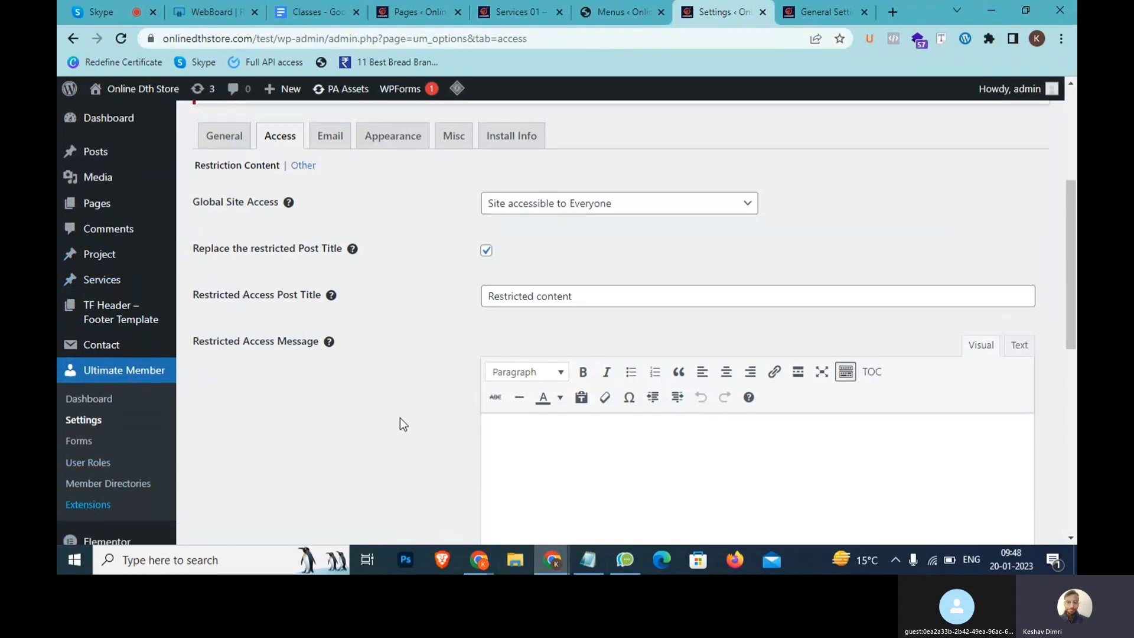
{"action": "scroll", "coordinate": [399, 417], "scroll_direction": "down", "scroll_amount": 6}
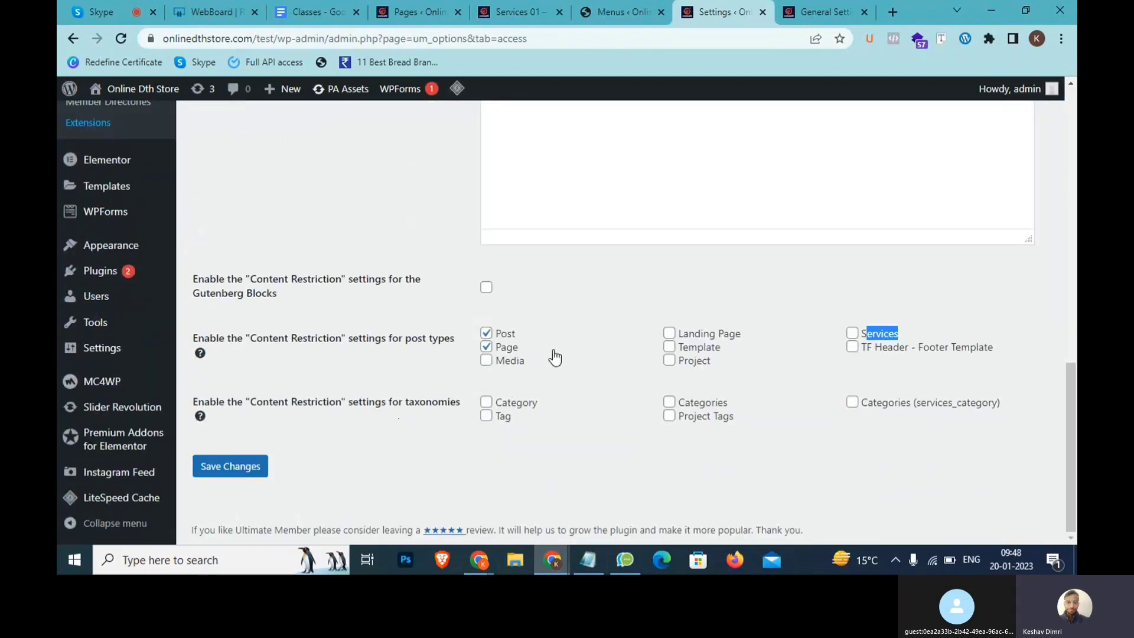
{"action": "scroll", "coordinate": [555, 357], "scroll_direction": "up", "scroll_amount": 5}
{"action": "scroll", "coordinate": [555, 357], "scroll_direction": "down", "scroll_amount": 5}
{"action": "left_click", "coordinate": [485, 404]}
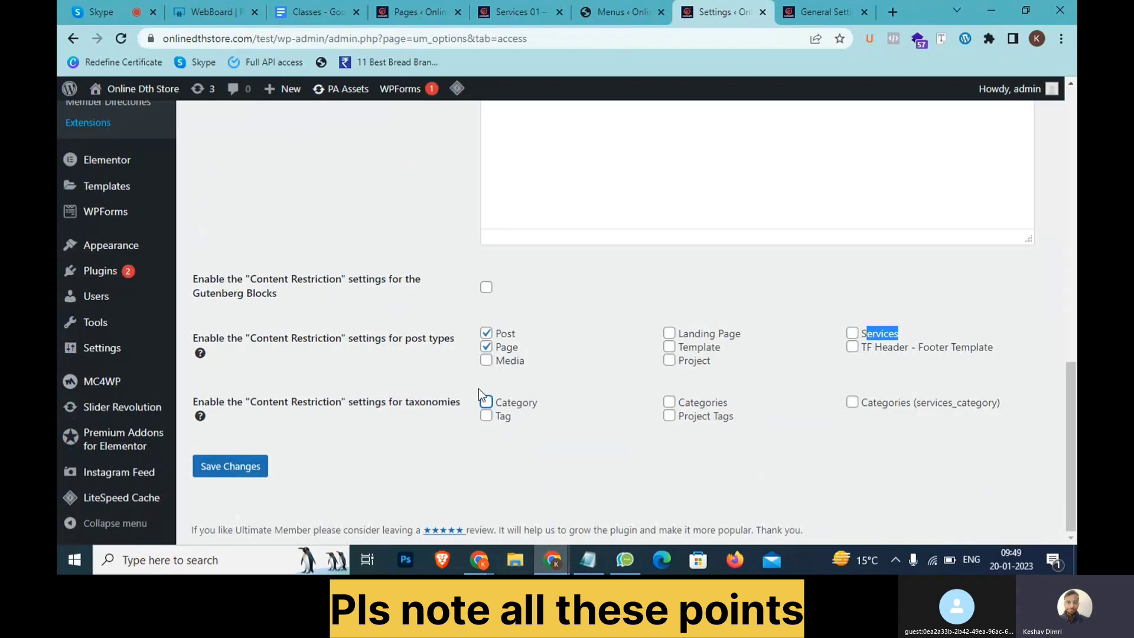
{"action": "left_click", "coordinate": [236, 463]}
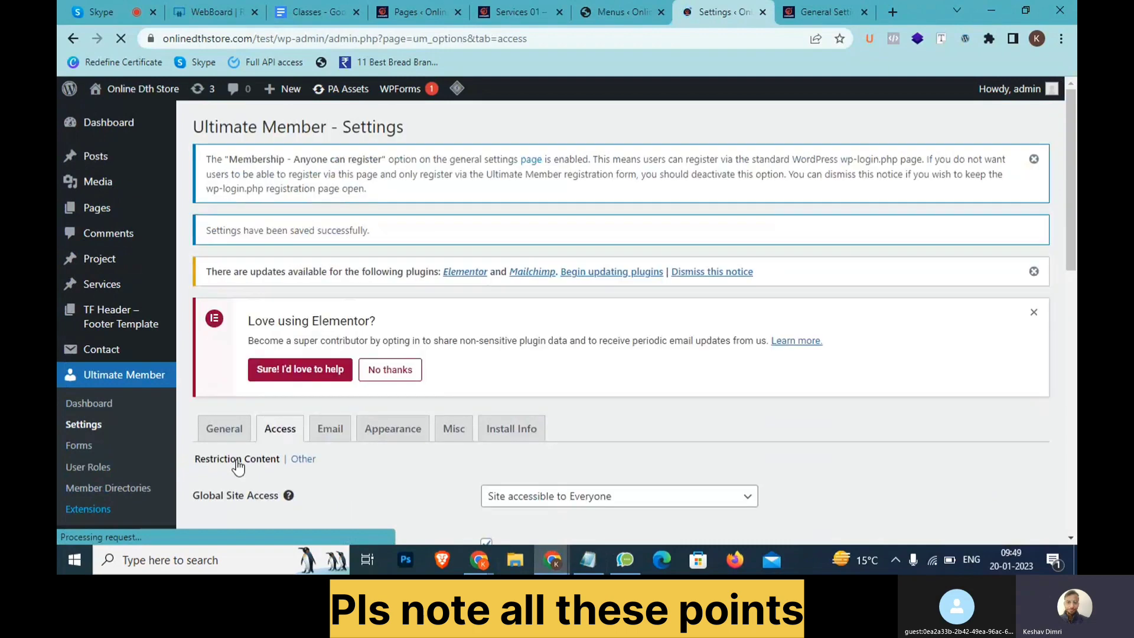
Open the Pages list in a new tab from the sidebar, close the Services tab, and switch to it
{"action": "scroll", "coordinate": [488, 458], "scroll_direction": "down", "scroll_amount": 15}
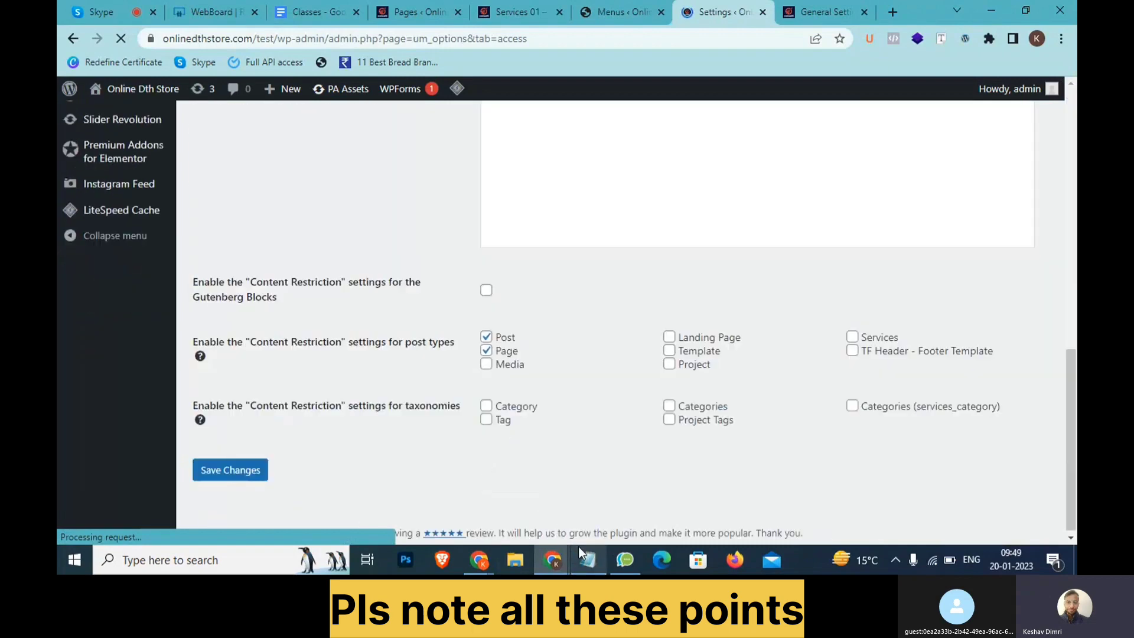
{"action": "scroll", "coordinate": [367, 417], "scroll_direction": "up", "scroll_amount": 5}
{"action": "scroll", "coordinate": [217, 303], "scroll_direction": "up", "scroll_amount": 5}
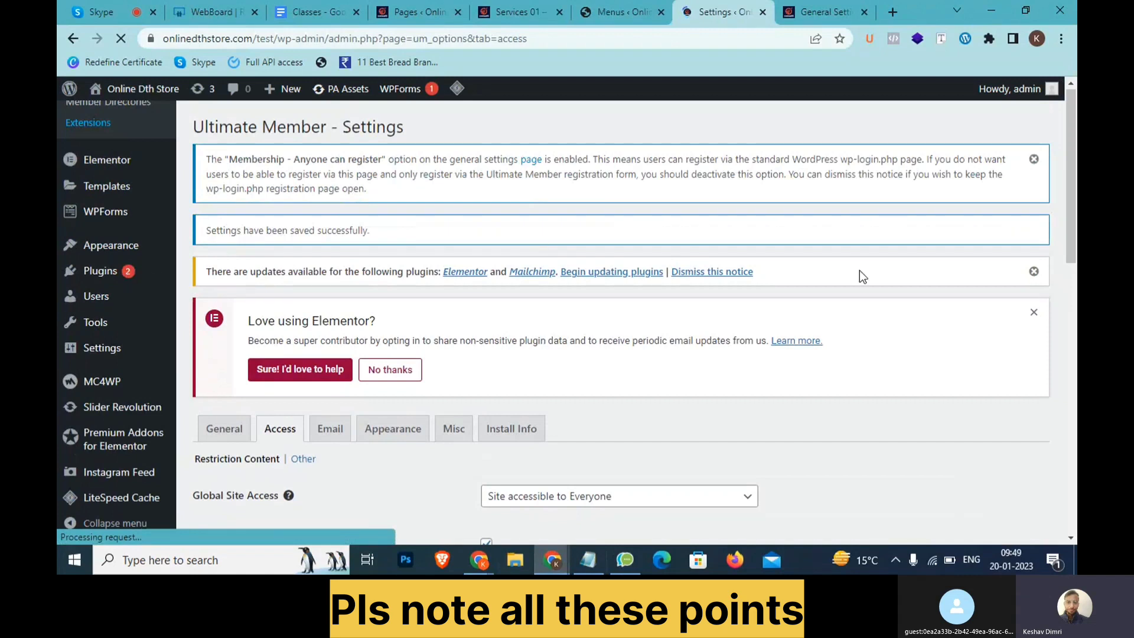
{"action": "left_click_drag", "start_coordinate": [1070, 207], "coordinate": [1070, 350]}
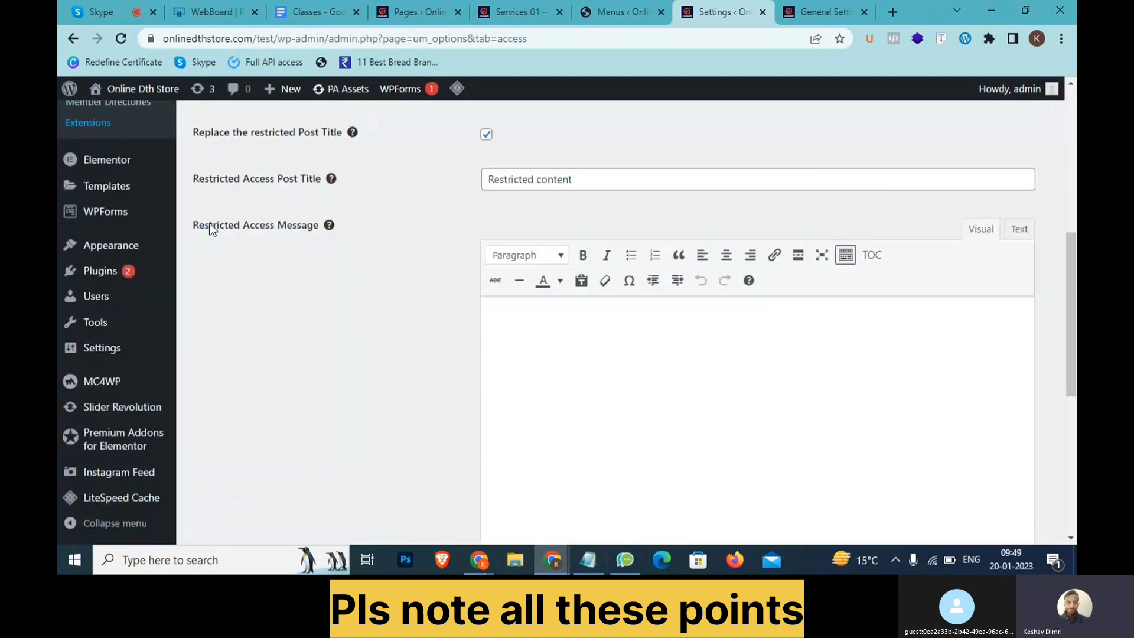
{"action": "scroll", "coordinate": [92, 239], "scroll_direction": "up", "scroll_amount": 8}
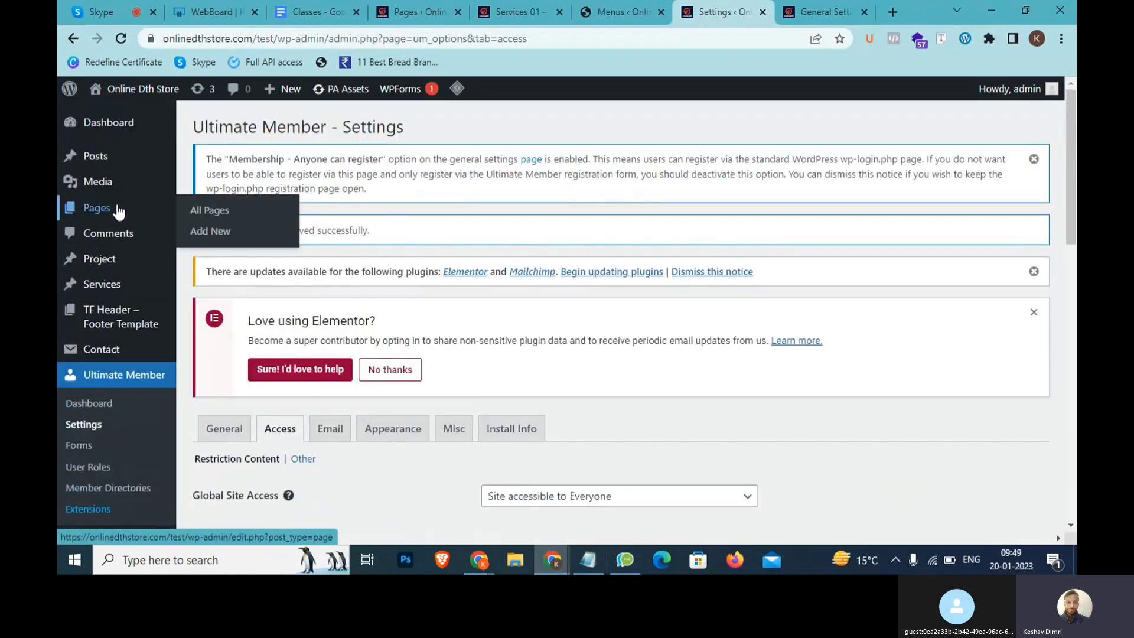
{"action": "middle_click", "coordinate": [117, 207]}
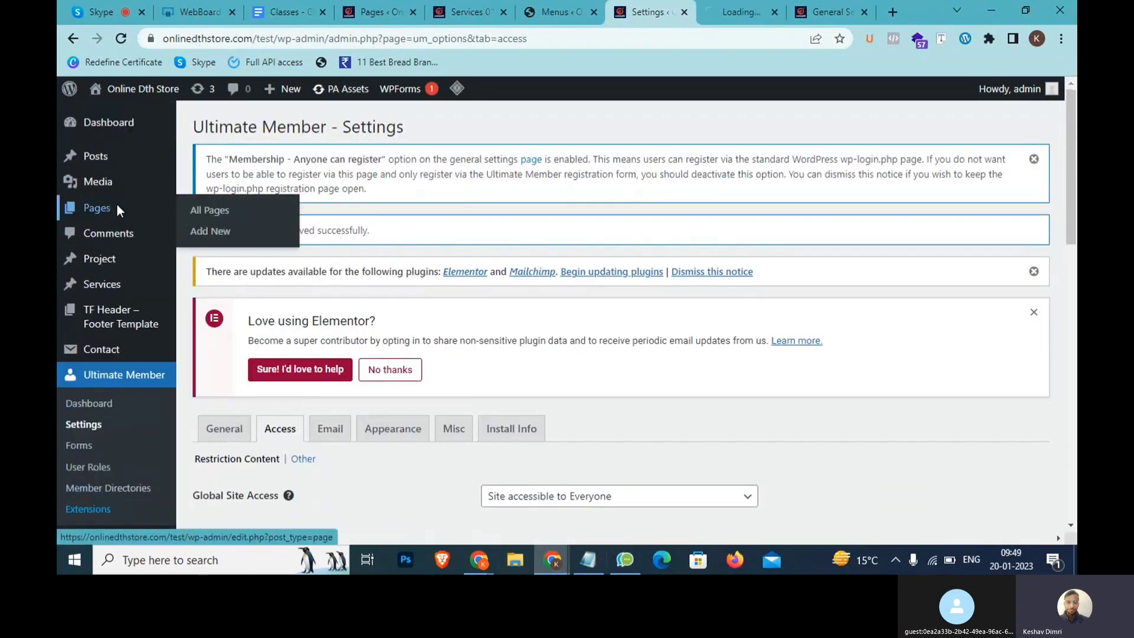
{"action": "left_click", "coordinate": [503, 12]}
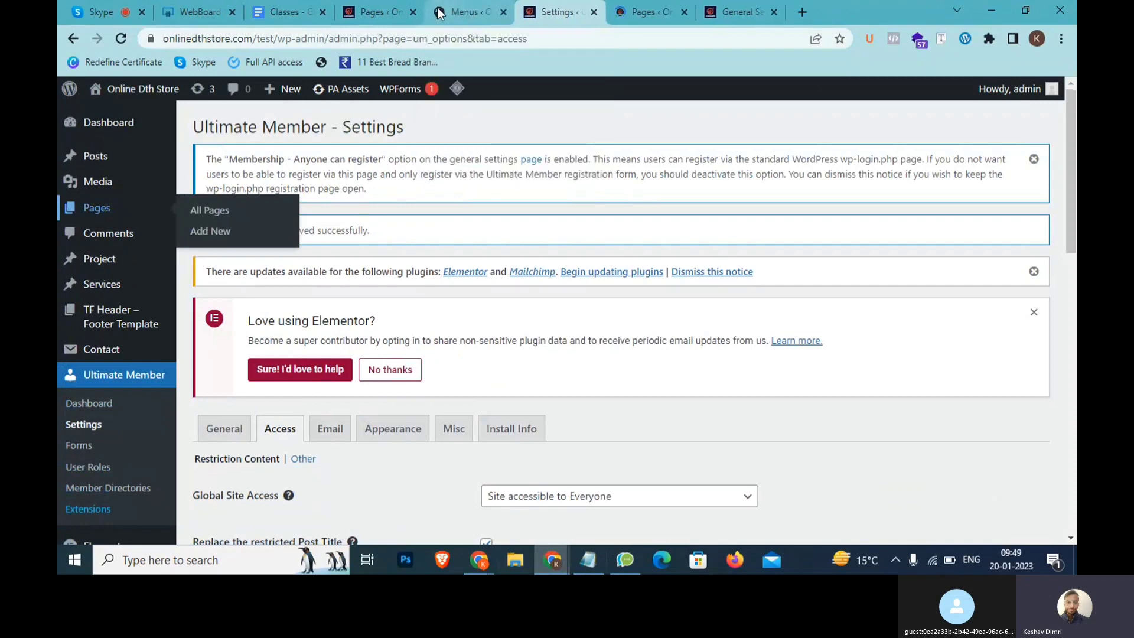
{"action": "left_click", "coordinate": [384, 7]}
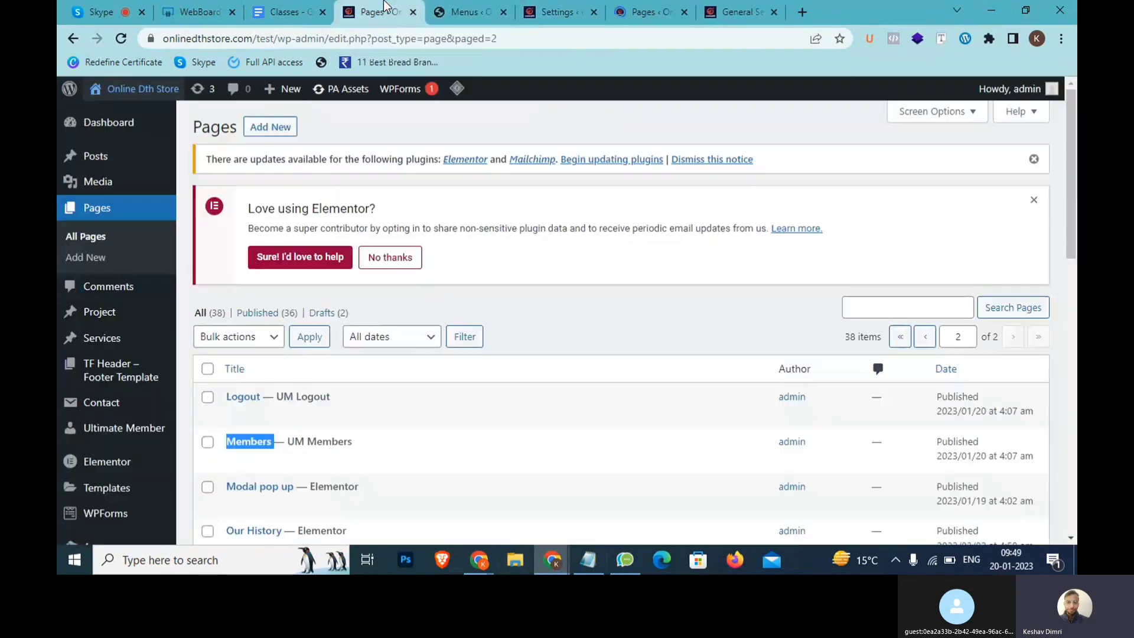
Open the Portfolio Classic page's editor from the Pages list
{"action": "scroll", "coordinate": [434, 273], "scroll_direction": "down", "scroll_amount": 1}
{"action": "scroll", "coordinate": [434, 272], "scroll_direction": "down", "scroll_amount": 7}
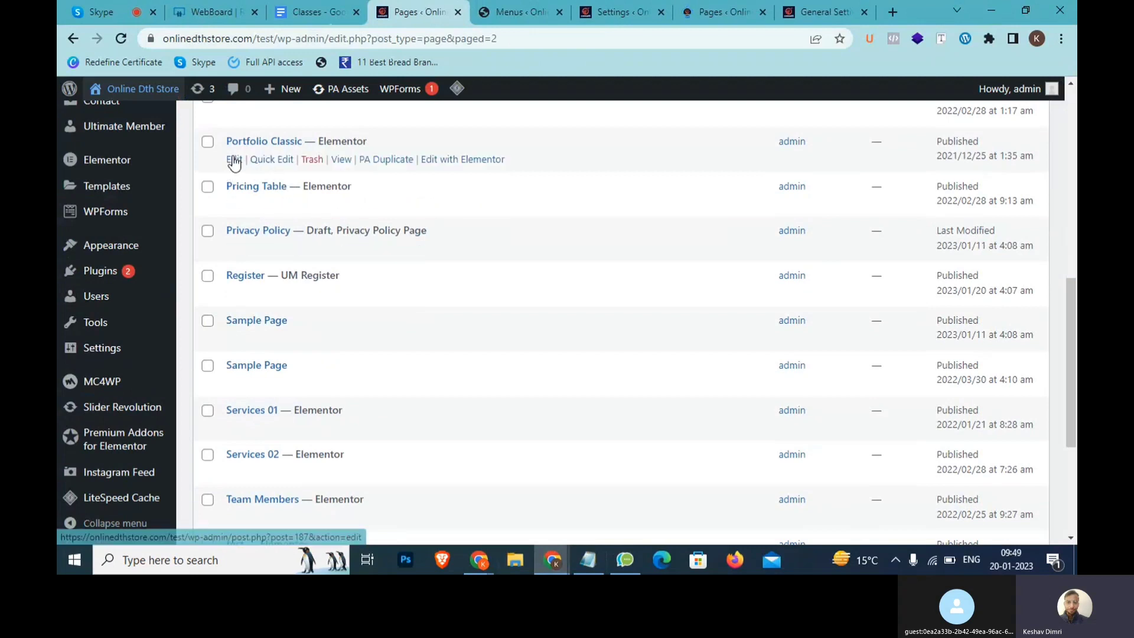
{"action": "left_click", "coordinate": [234, 158], "text": "ctrl"}
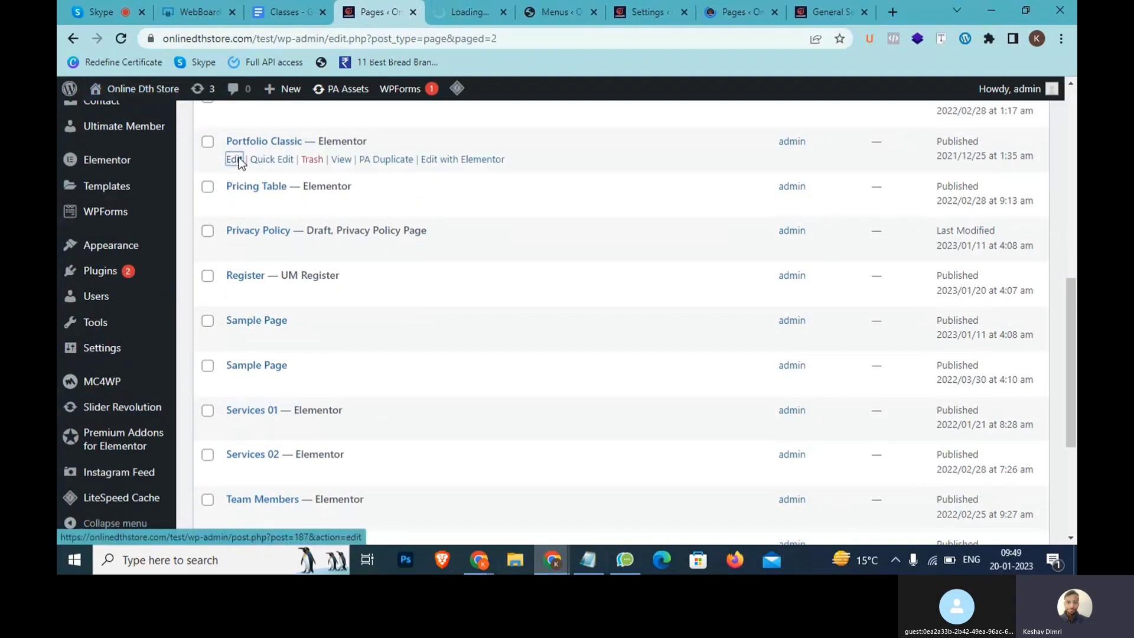
{"action": "left_click", "coordinate": [471, 8]}
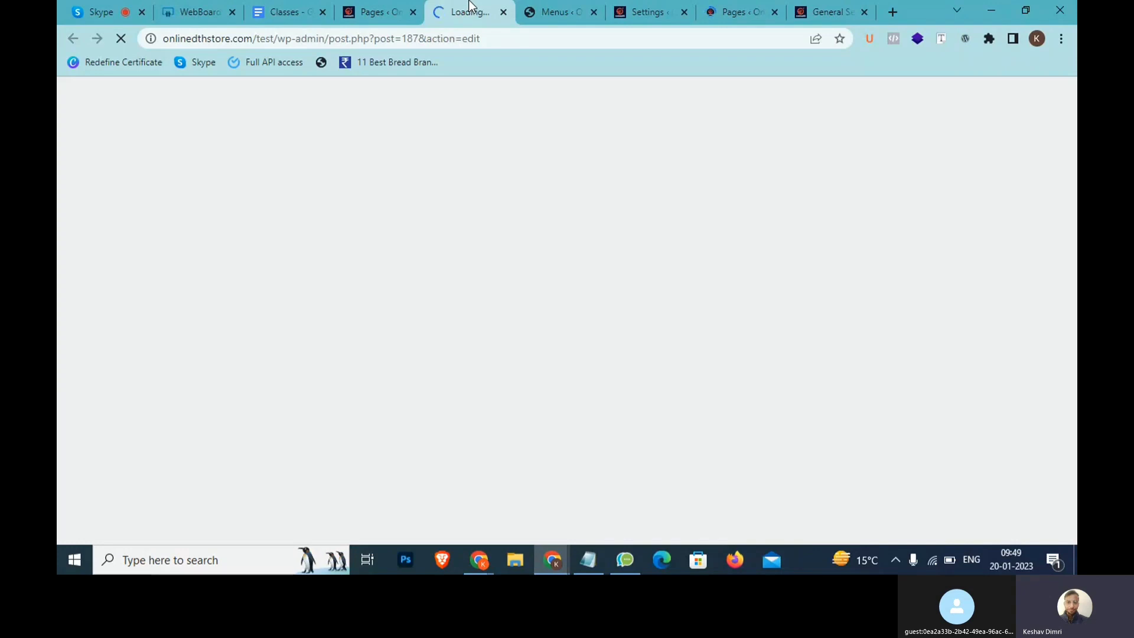
Return to the Ultimate Member Access settings and scroll to the post-type checkboxes
{"action": "left_click", "coordinate": [645, 11]}
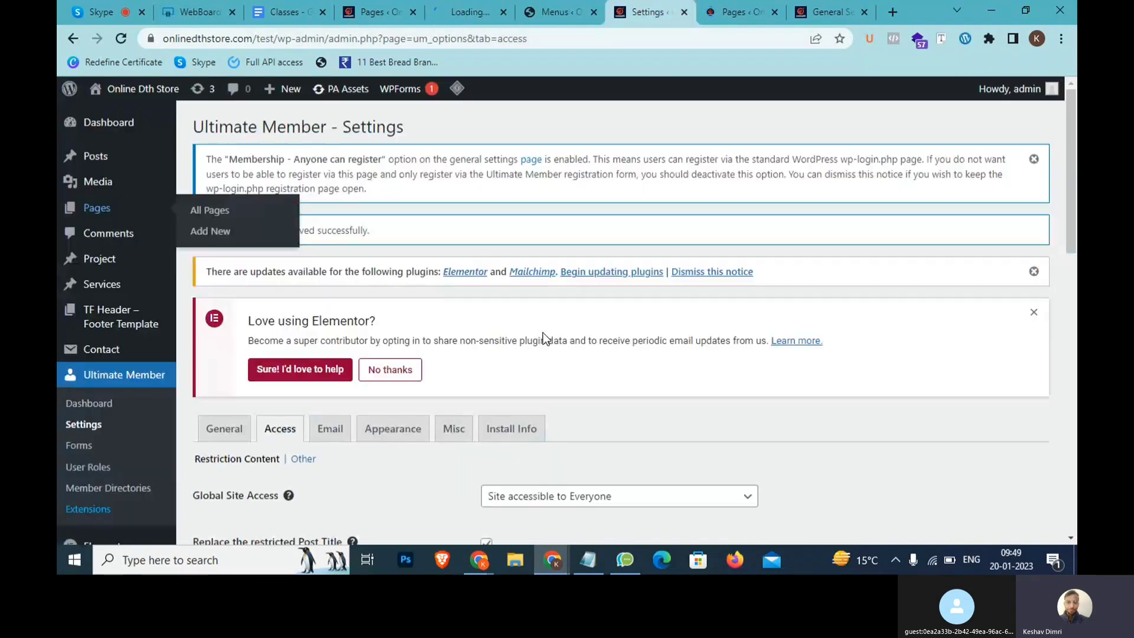
{"action": "scroll", "coordinate": [542, 331], "scroll_direction": "down", "scroll_amount": 11}
{"action": "left_click_drag", "start_coordinate": [536, 359], "coordinate": [499, 334]}
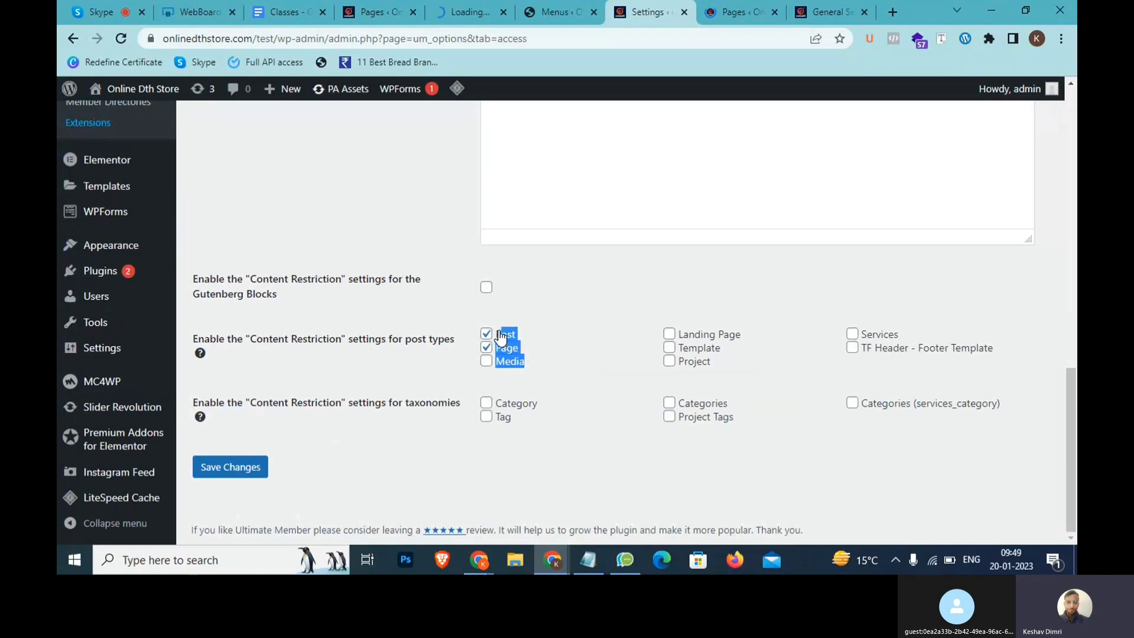
{"action": "left_click", "coordinate": [602, 552]}
Type the notes 'Kis type >> post , page , page' and 'kon si >> post restrict' in Notepad
{"action": "key", "text": "Return"}
{"action": "key", "text": "Return"}
{"action": "key", "text": "Return"}
{"action": "type", "text": "Ki"}
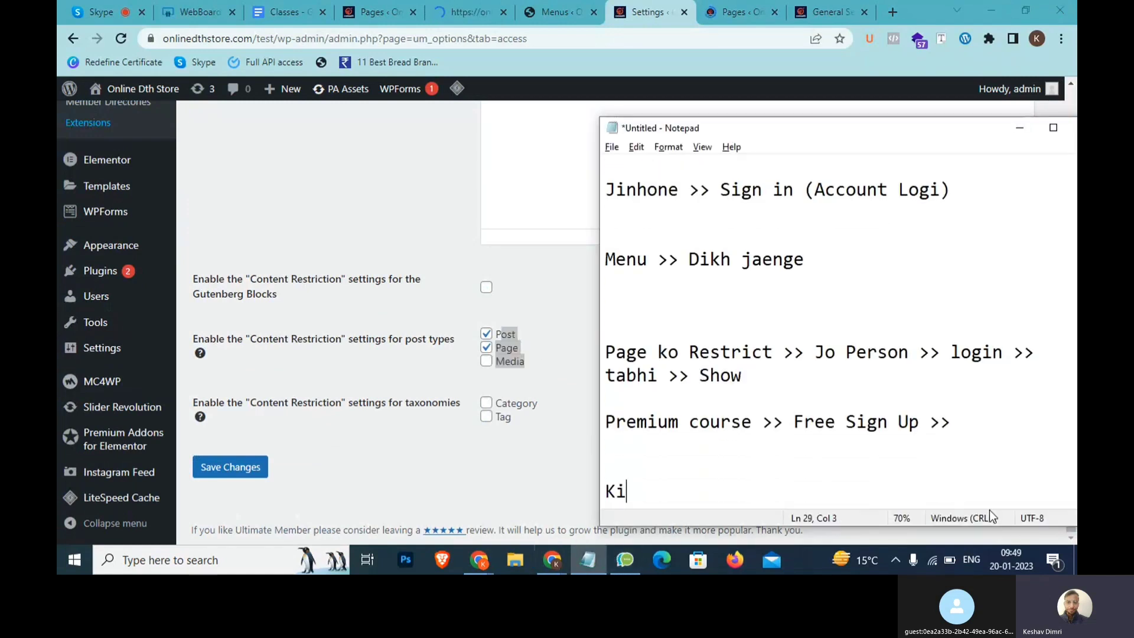
{"action": "type", "text": "s type >> po"}
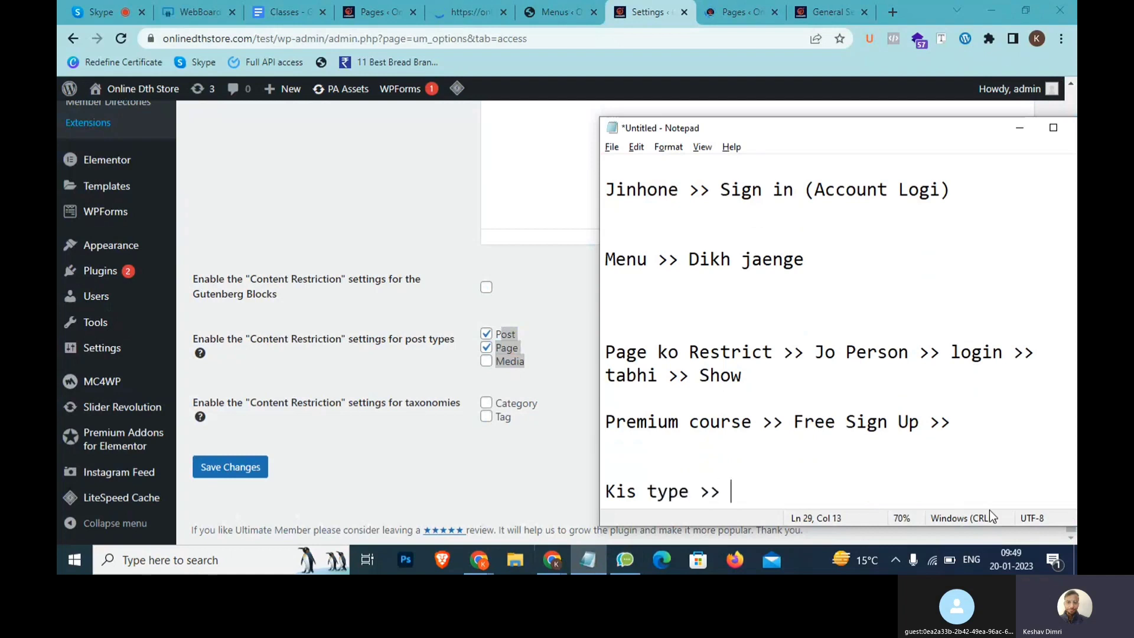
{"action": "type", "text": "st , page "}
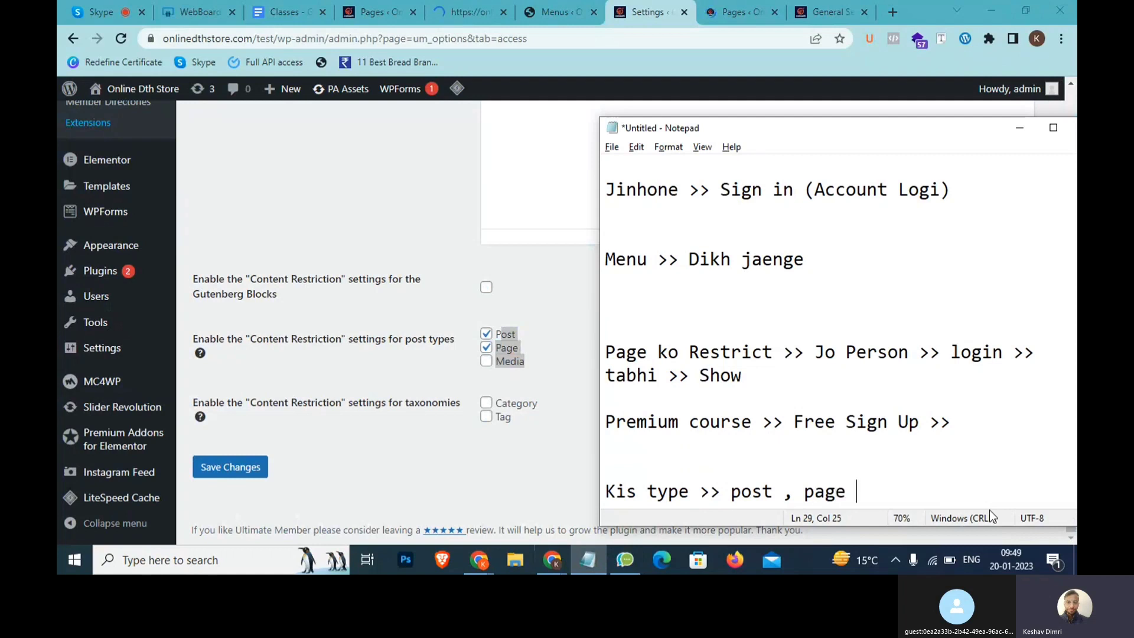
{"action": "type", "text": ", page"}
{"action": "key", "text": "Return"}
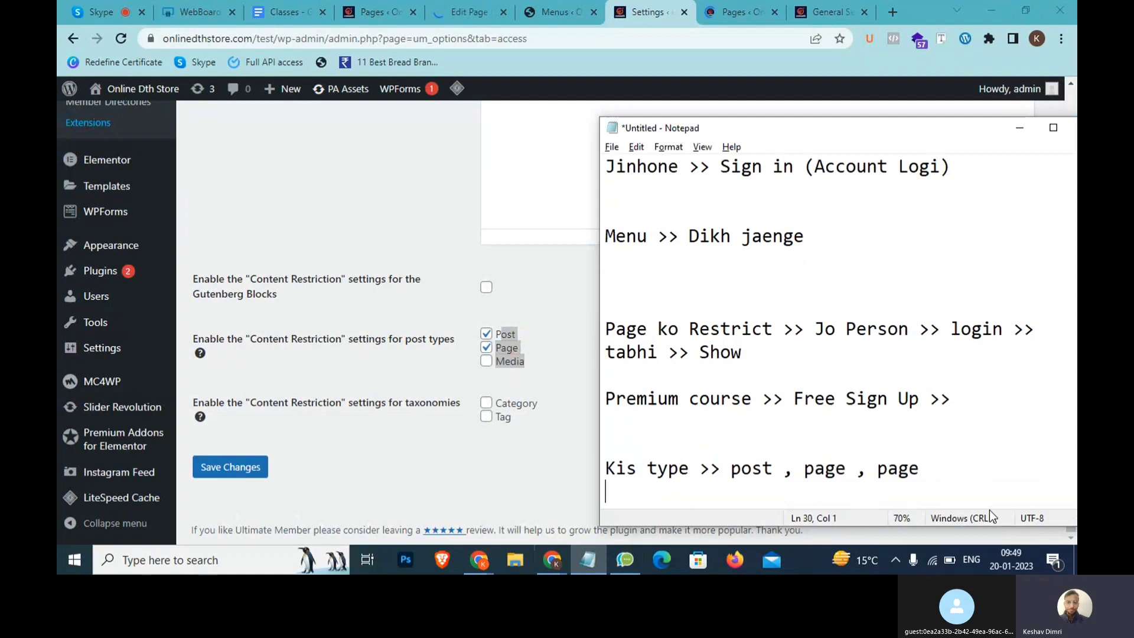
{"action": "type", "text": "kon si >> post r"}
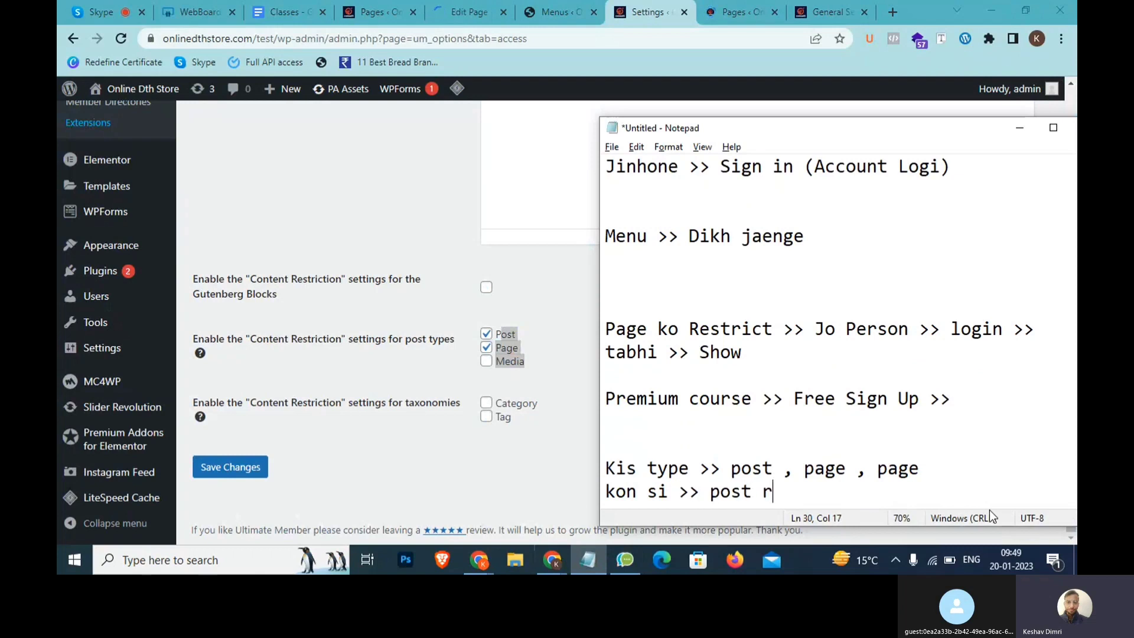
{"action": "type", "text": "estrict"}
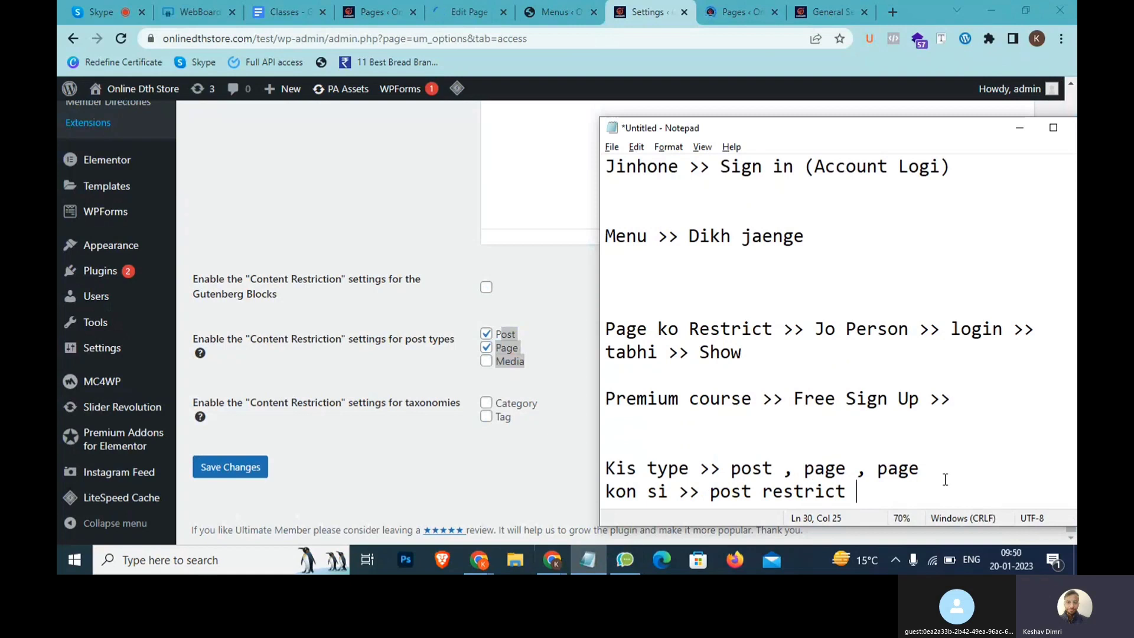
{"action": "left_click", "coordinate": [699, 96]}
{"action": "left_click", "coordinate": [732, 11]}
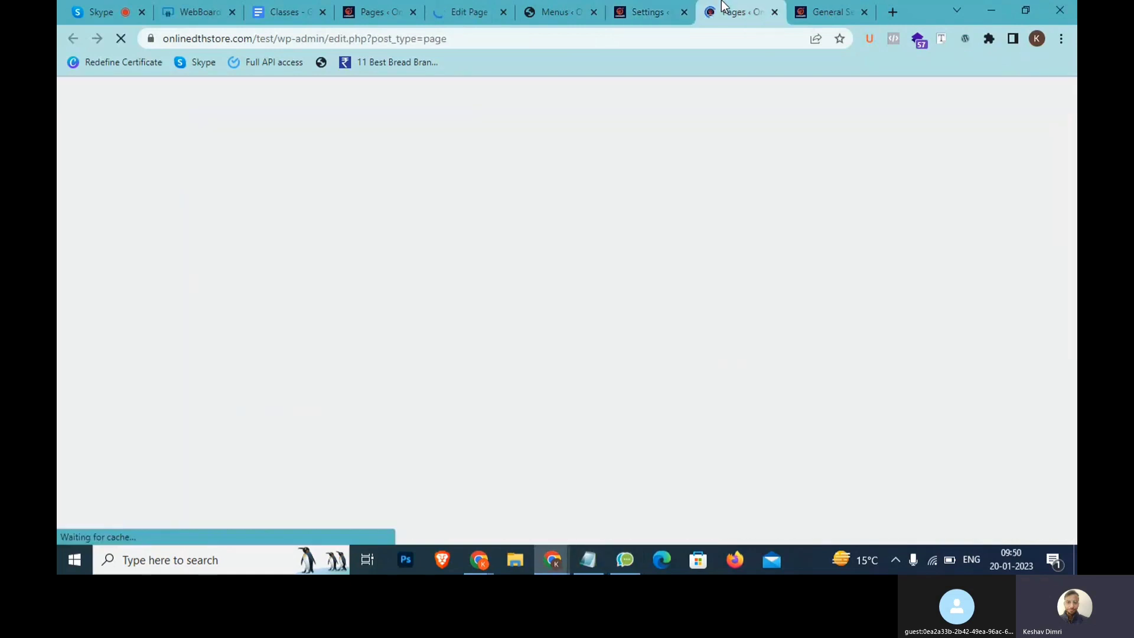
{"action": "left_click", "coordinate": [446, 7]}
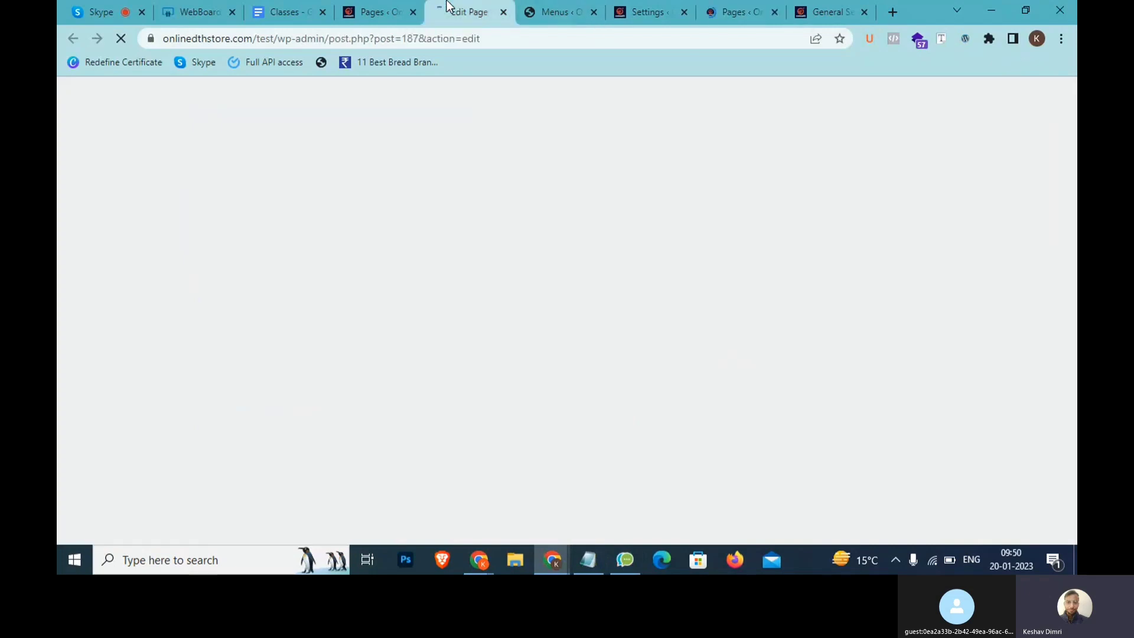
Switch to the Portfolio Classic editor tab and close the duplicate Pages list tab
{"action": "left_click", "coordinate": [399, 8]}
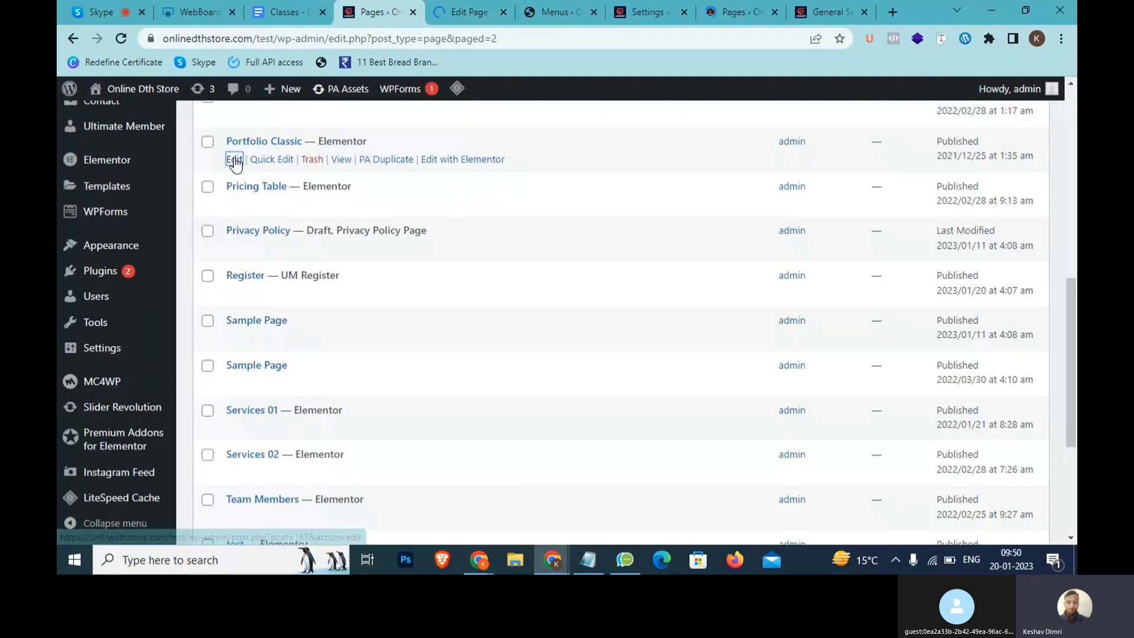
{"action": "left_click", "coordinate": [465, 9]}
{"action": "left_click", "coordinate": [774, 12]}
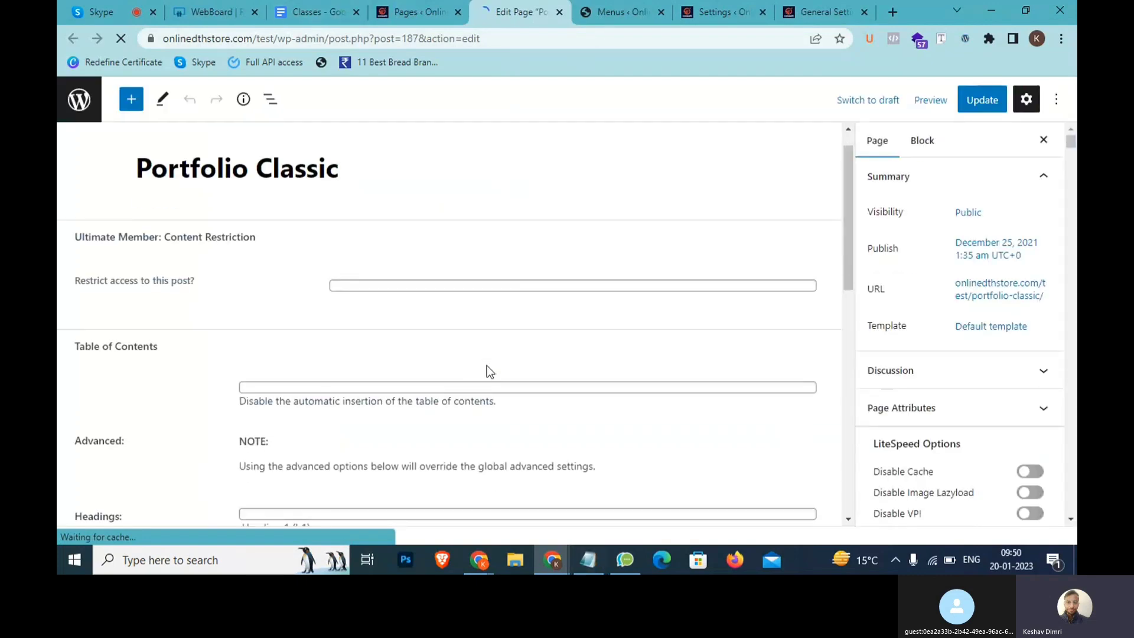
{"action": "scroll", "coordinate": [488, 366], "scroll_direction": "down", "scroll_amount": 5}
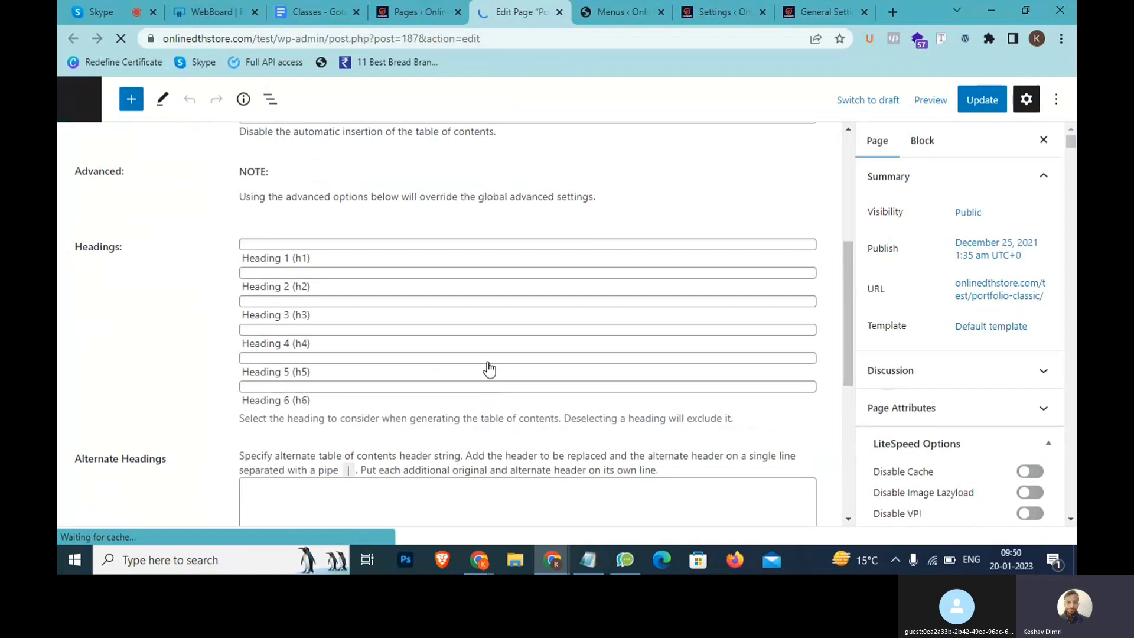
{"action": "scroll", "coordinate": [489, 369], "scroll_direction": "down", "scroll_amount": 5}
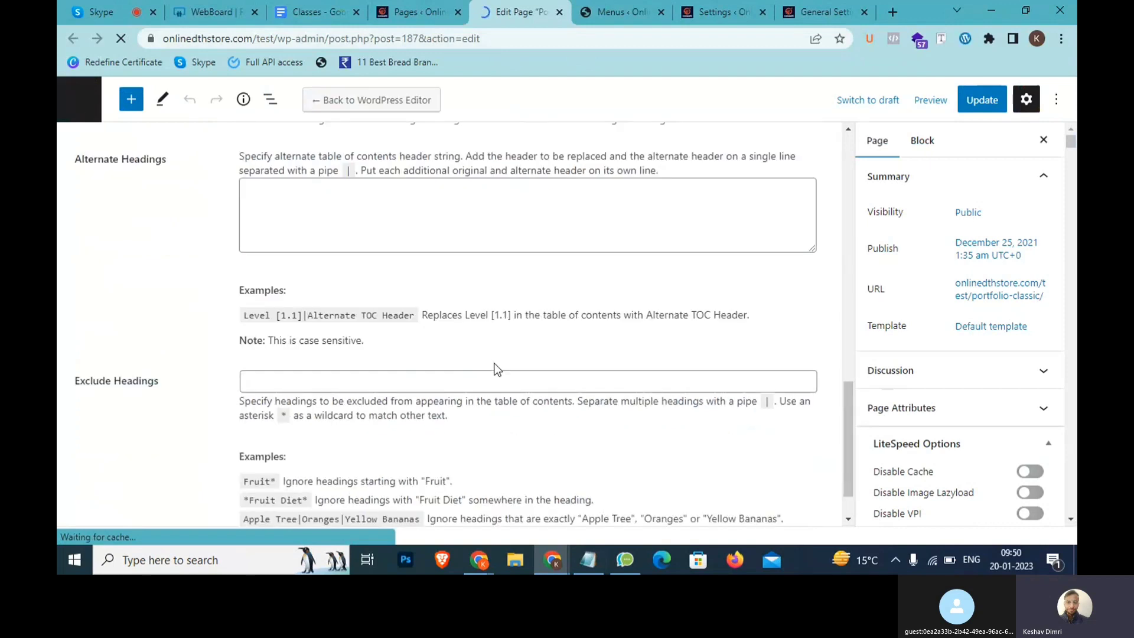
{"action": "scroll", "coordinate": [494, 369], "scroll_direction": "up", "scroll_amount": 4}
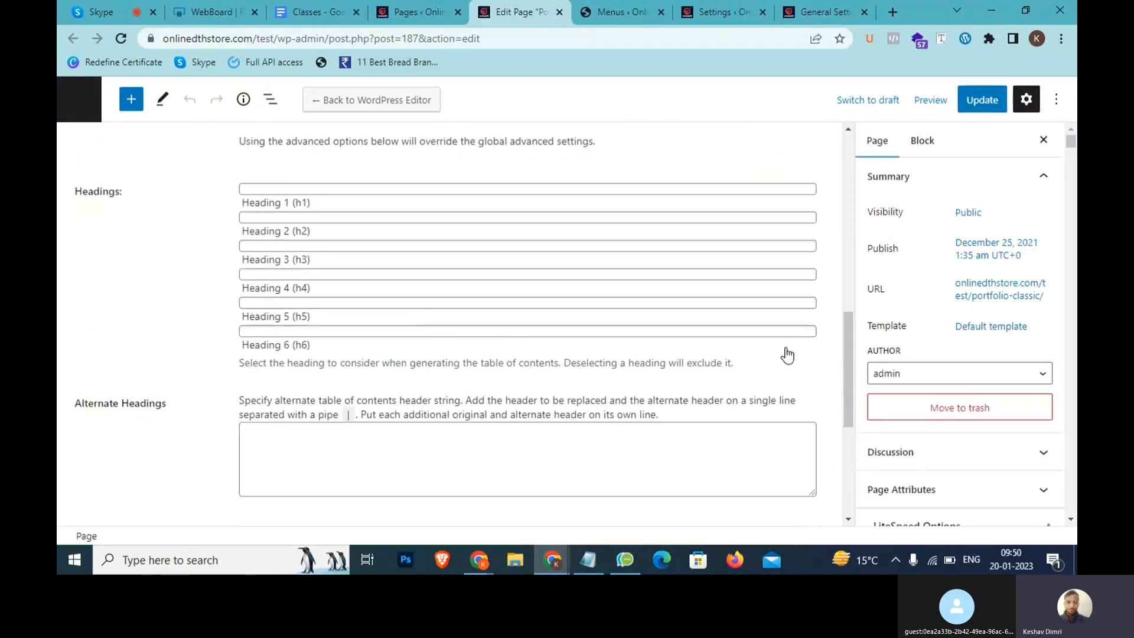
{"action": "scroll", "coordinate": [849, 374], "scroll_direction": "down", "scroll_amount": 5}
Look over the editor's restriction and table-of-contents settings, then collapse the Content Restriction box
{"action": "left_click", "coordinate": [845, 390]}
{"action": "left_click_drag", "start_coordinate": [845, 387], "coordinate": [849, 477]}
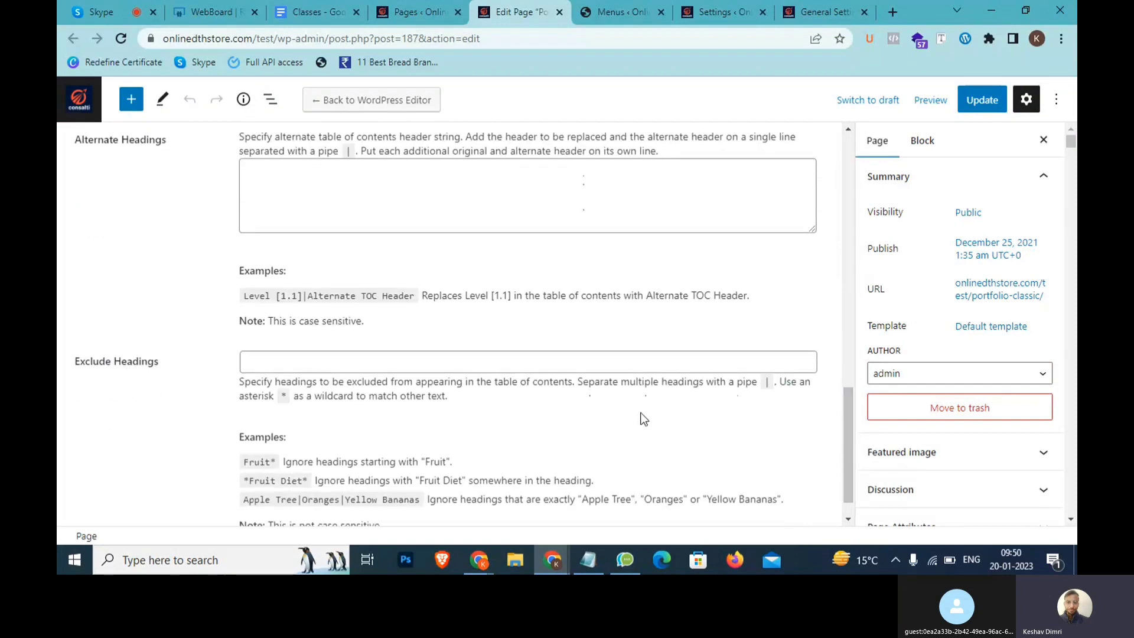
{"action": "scroll", "coordinate": [638, 413], "scroll_direction": "down", "scroll_amount": 1}
{"action": "scroll", "coordinate": [601, 398], "scroll_direction": "up", "scroll_amount": 7}
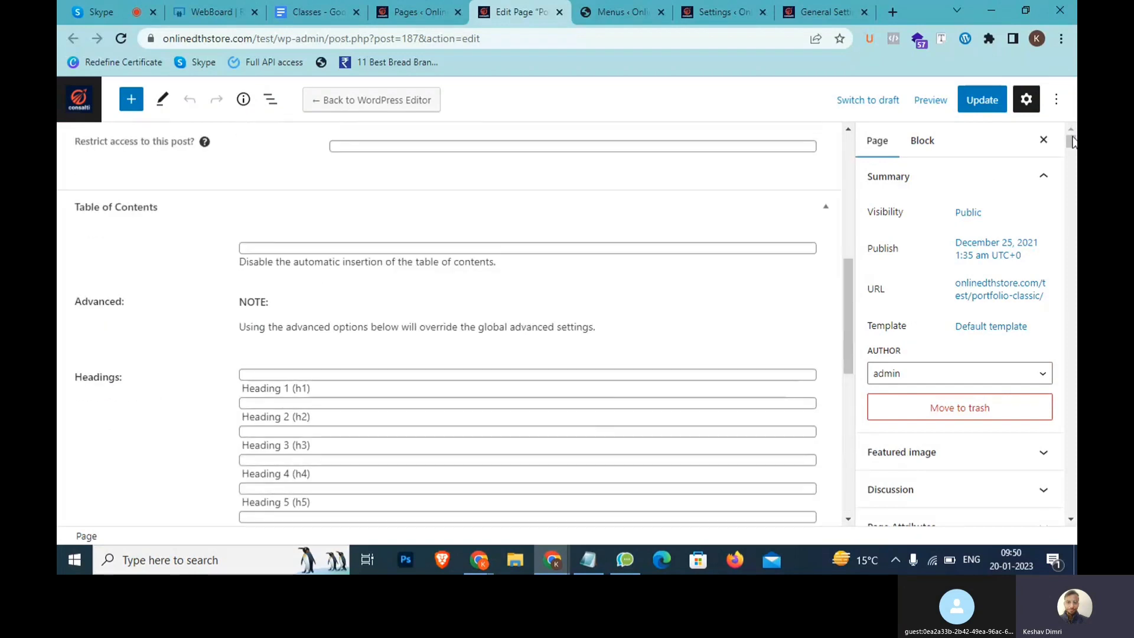
{"action": "left_click_drag", "start_coordinate": [1076, 154], "coordinate": [1069, 216]}
{"action": "scroll", "coordinate": [797, 293], "scroll_direction": "down", "scroll_amount": 10}
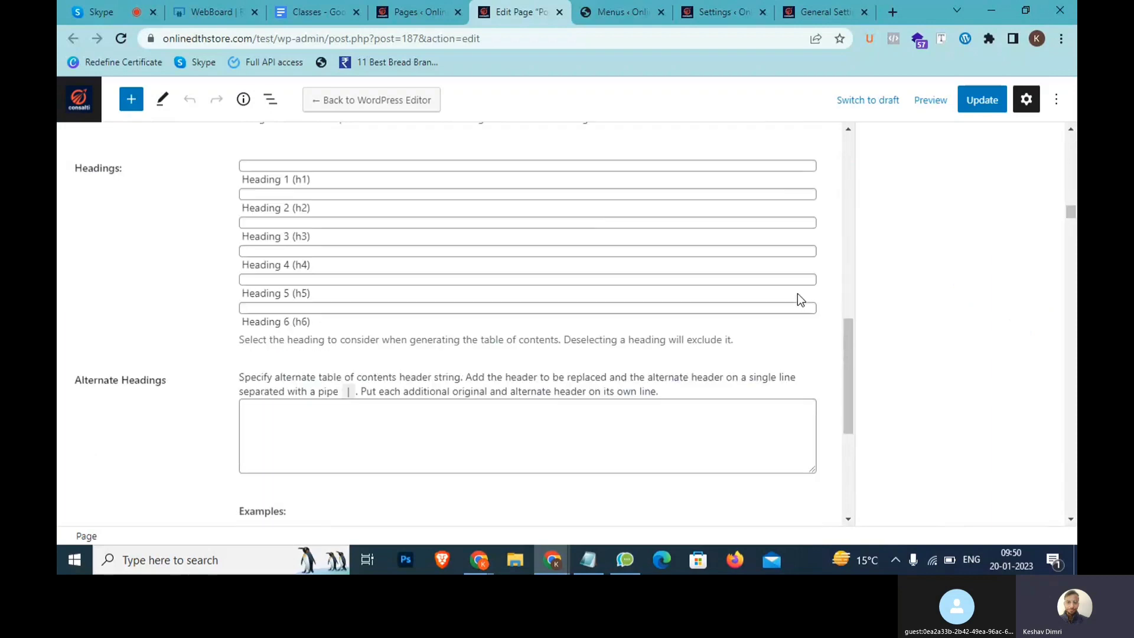
{"action": "left_click_drag", "start_coordinate": [1071, 214], "coordinate": [1075, 148]}
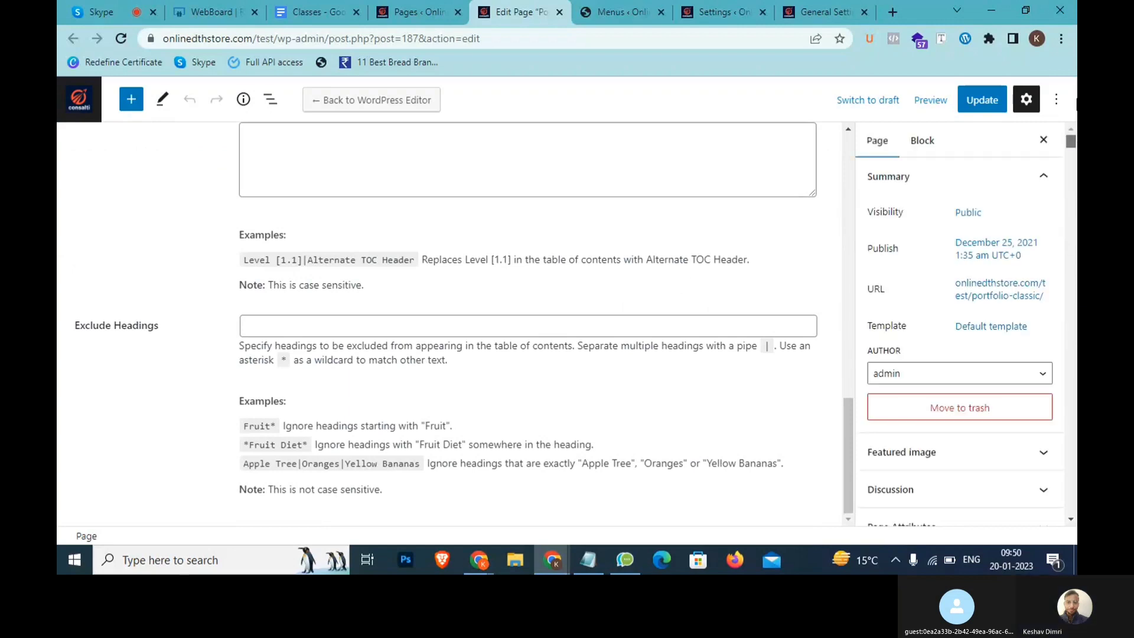
{"action": "scroll", "coordinate": [544, 317], "scroll_direction": "up", "scroll_amount": 10}
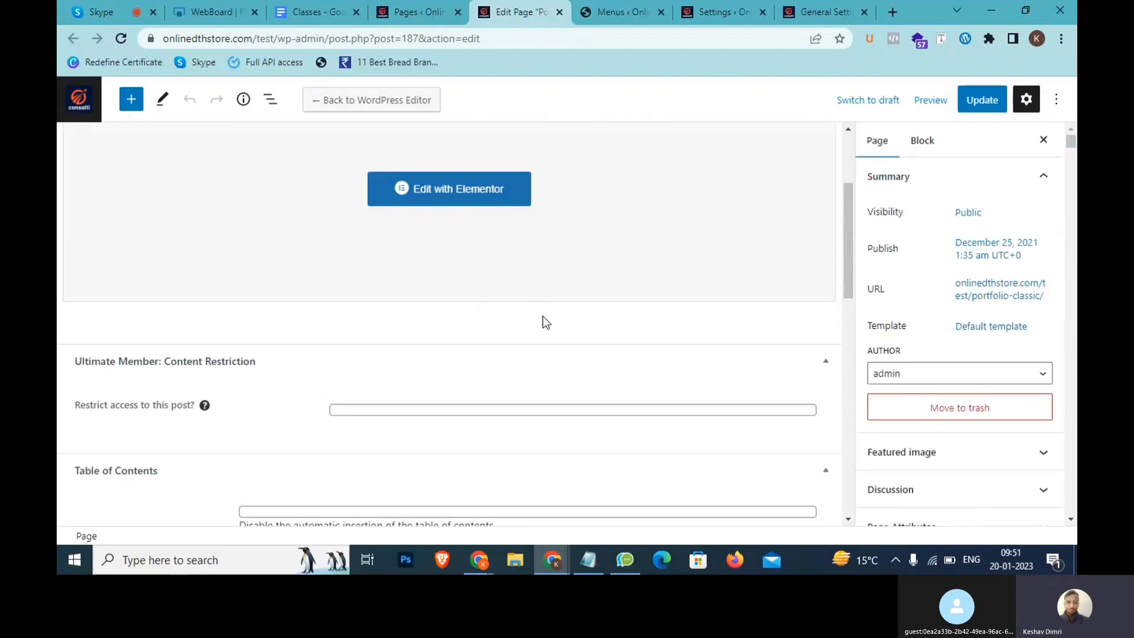
{"action": "scroll", "coordinate": [264, 370], "scroll_direction": "up", "scroll_amount": 3}
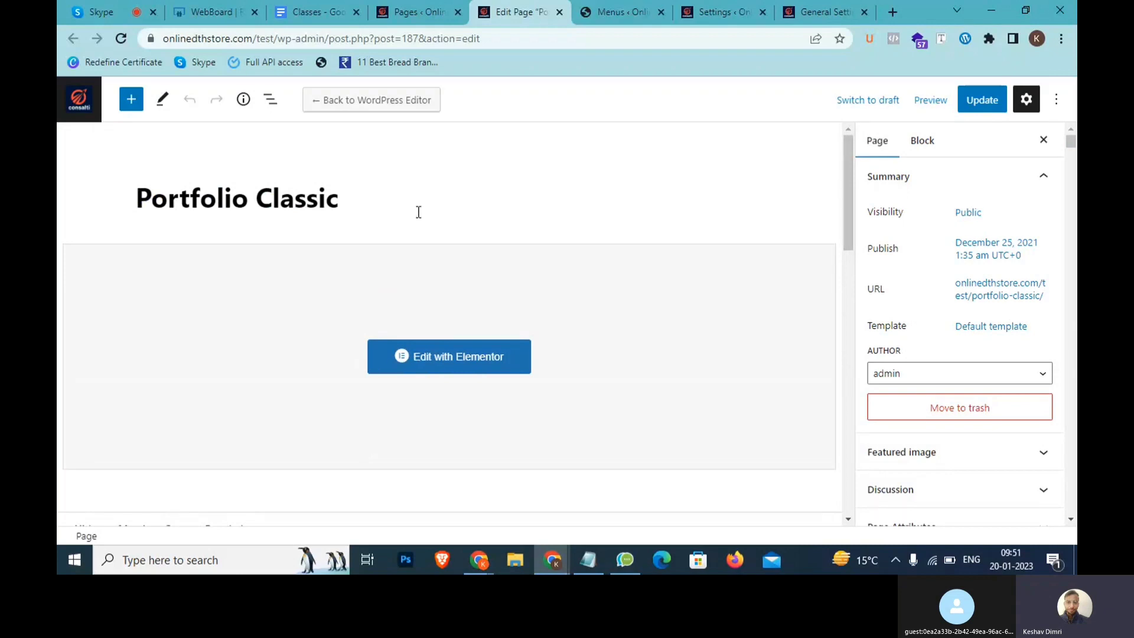
{"action": "scroll", "coordinate": [418, 212], "scroll_direction": "down", "scroll_amount": 6}
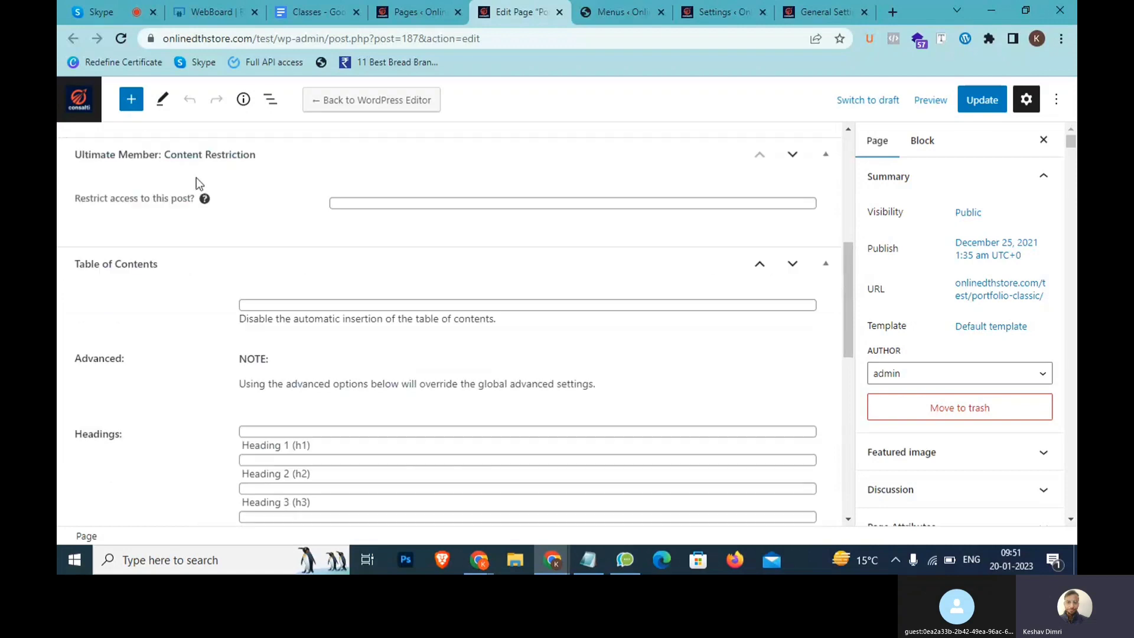
{"action": "scroll", "coordinate": [422, 211], "scroll_direction": "up", "scroll_amount": 1}
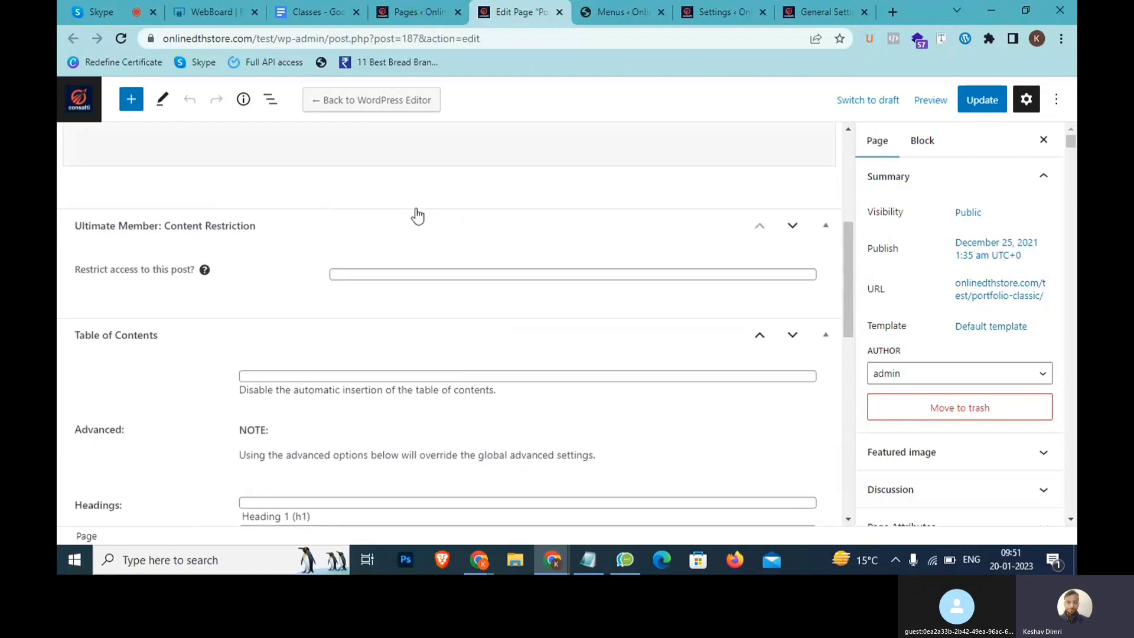
{"action": "left_click", "coordinate": [825, 231]}
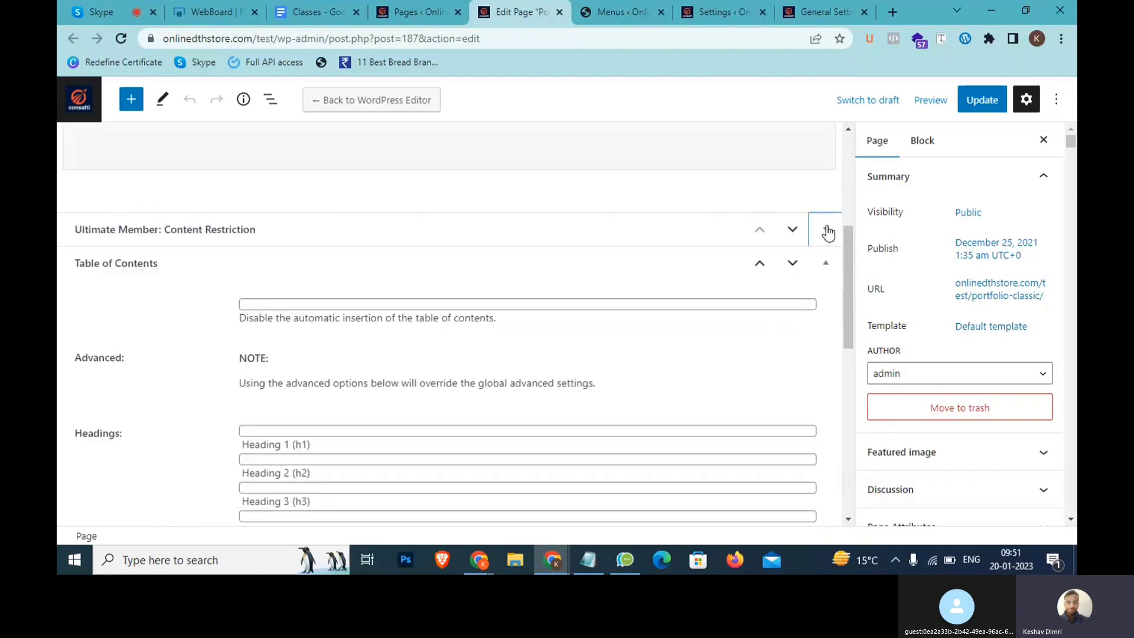
Restrict Portfolio Classic to logged-in users with the Subscriber role and check the no-access options
{"action": "left_click", "coordinate": [827, 232]}
{"action": "left_click", "coordinate": [444, 285]}
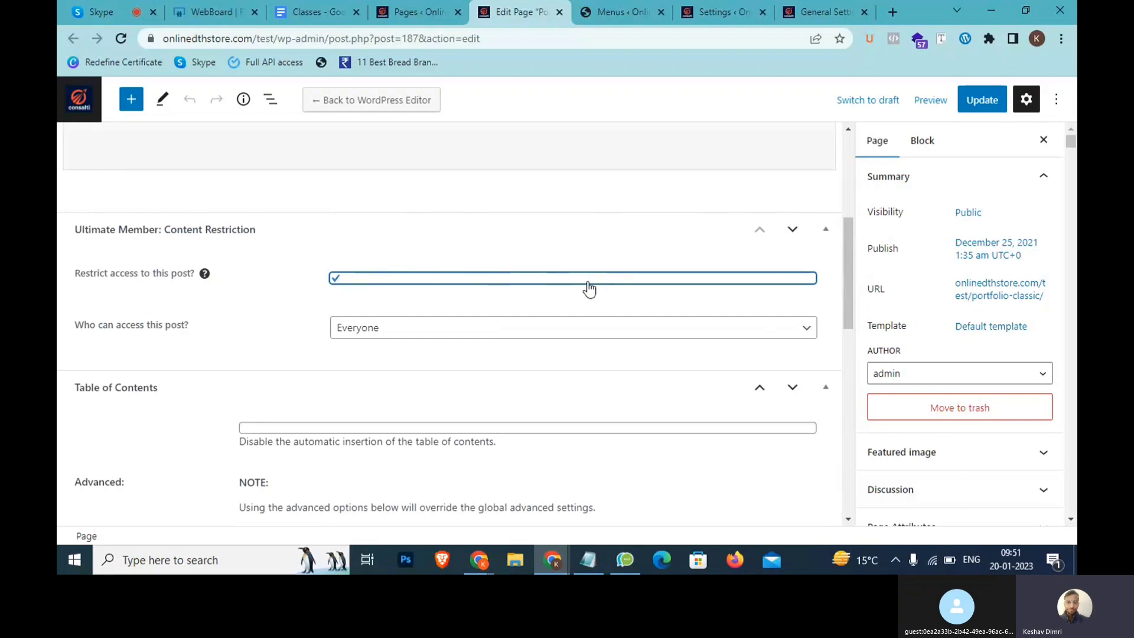
{"action": "scroll", "coordinate": [592, 283], "scroll_direction": "up", "scroll_amount": 3}
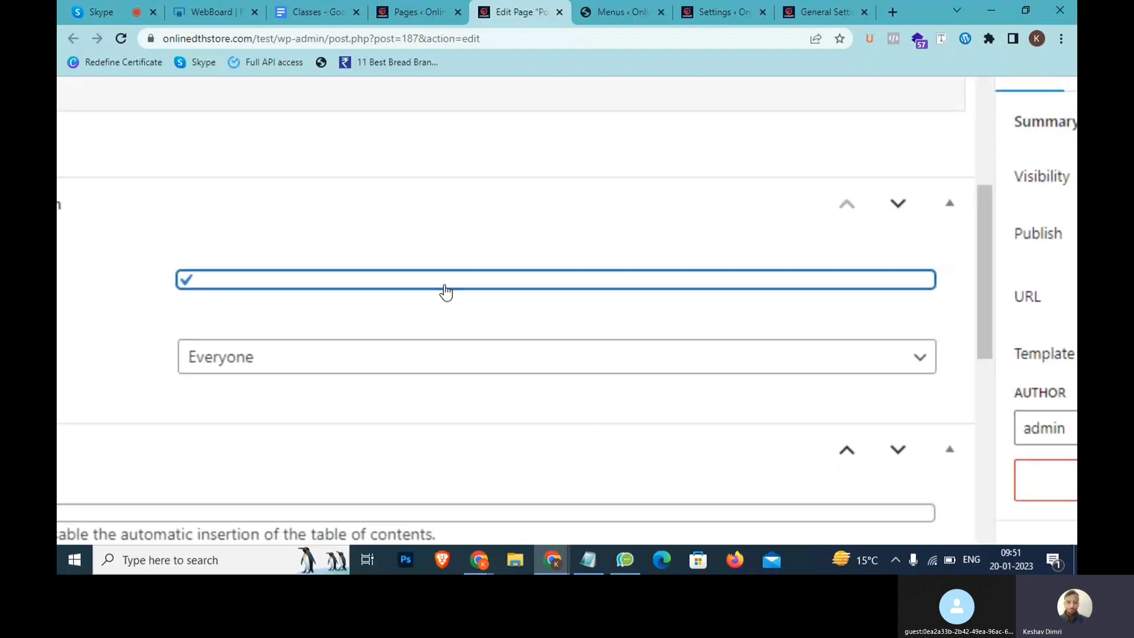
{"action": "scroll", "coordinate": [445, 290], "scroll_direction": "down", "scroll_amount": 3}
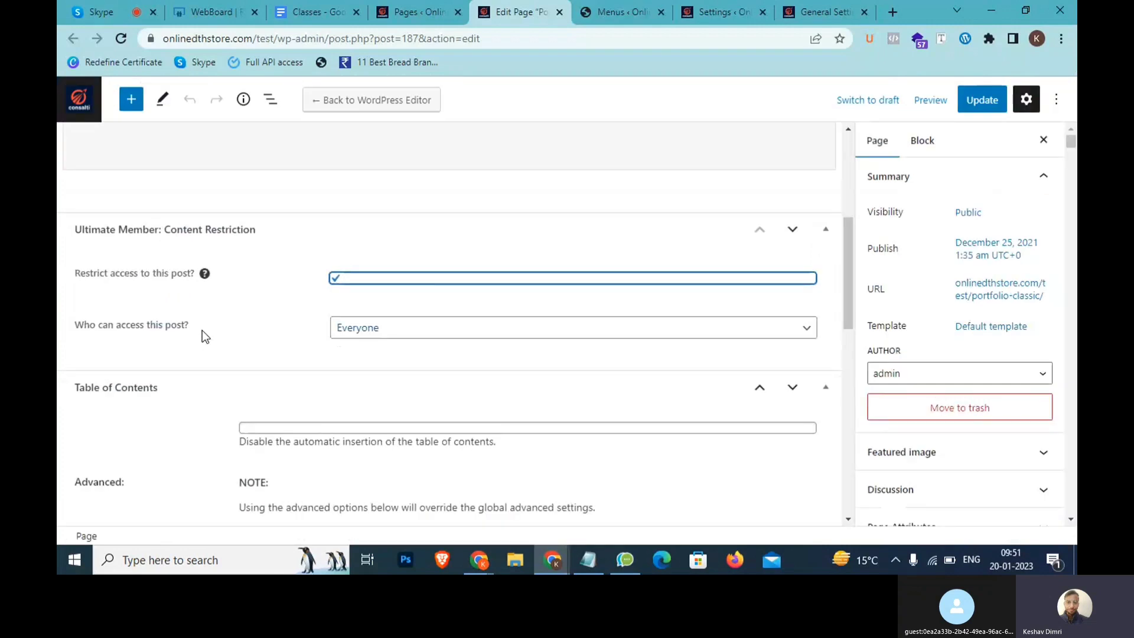
{"action": "left_click", "coordinate": [395, 331]}
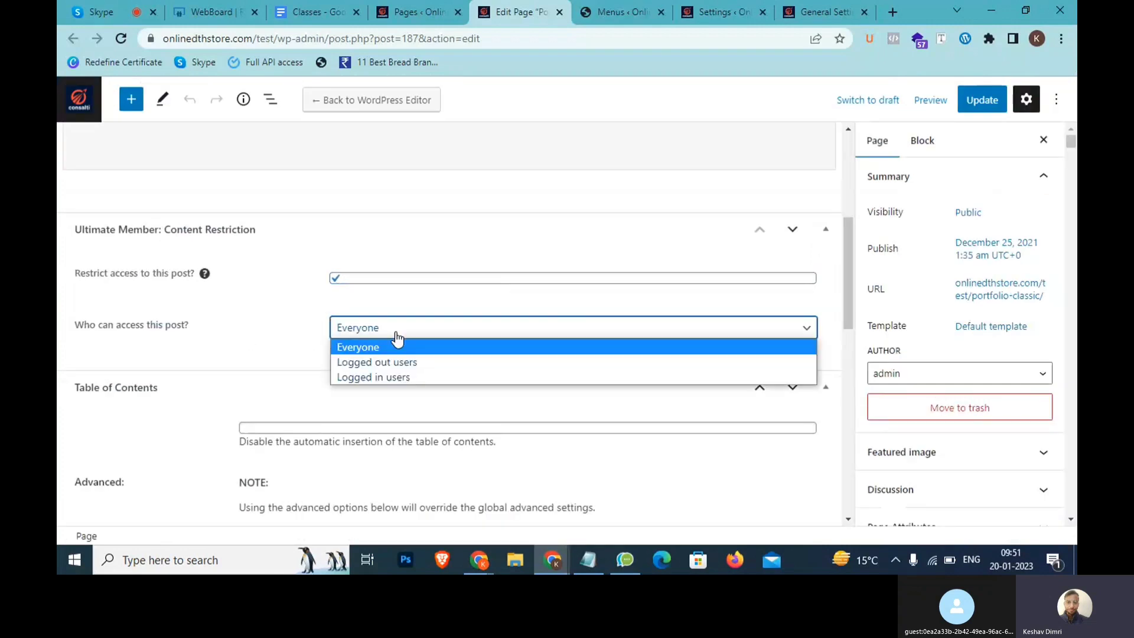
{"action": "left_click", "coordinate": [394, 377]}
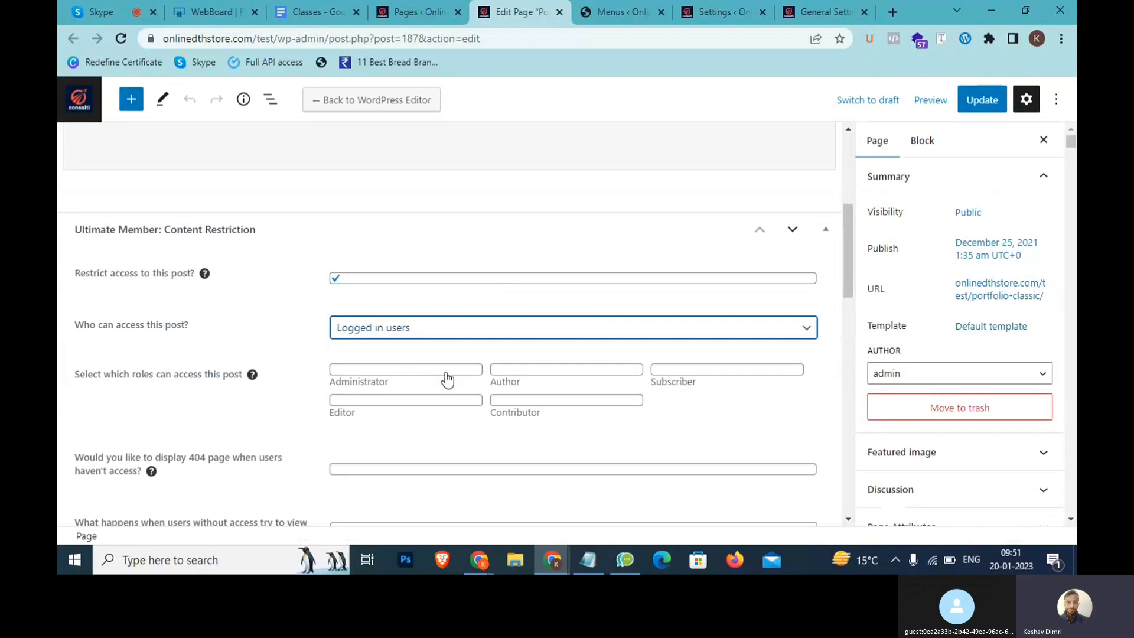
{"action": "left_click", "coordinate": [688, 371]}
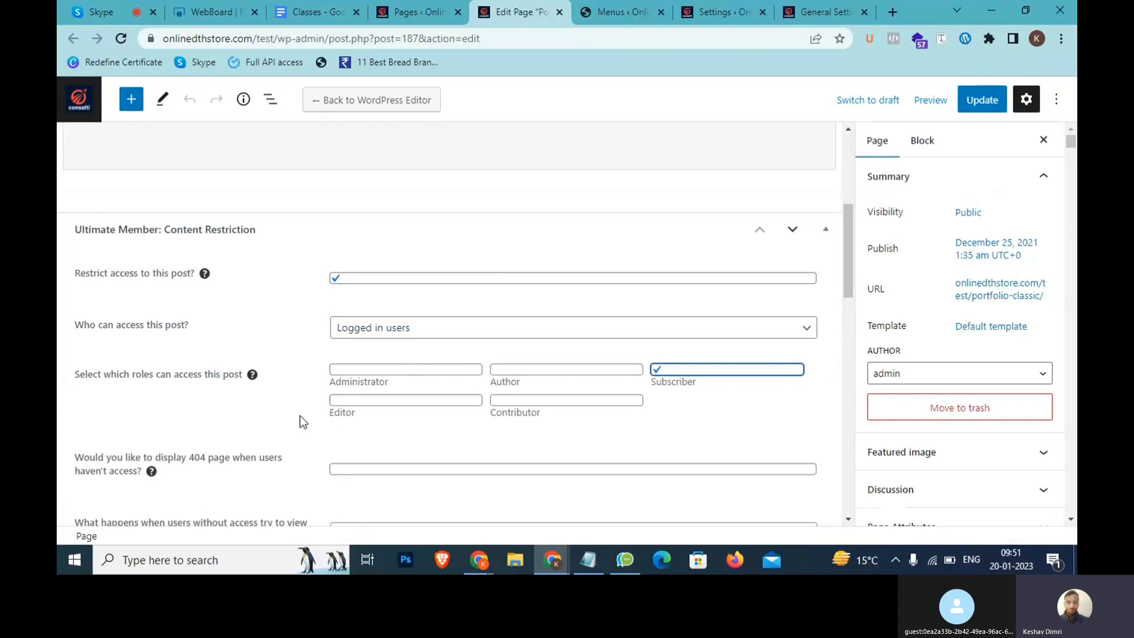
{"action": "scroll", "coordinate": [302, 422], "scroll_direction": "down", "scroll_amount": 3}
{"action": "left_click", "coordinate": [450, 385]}
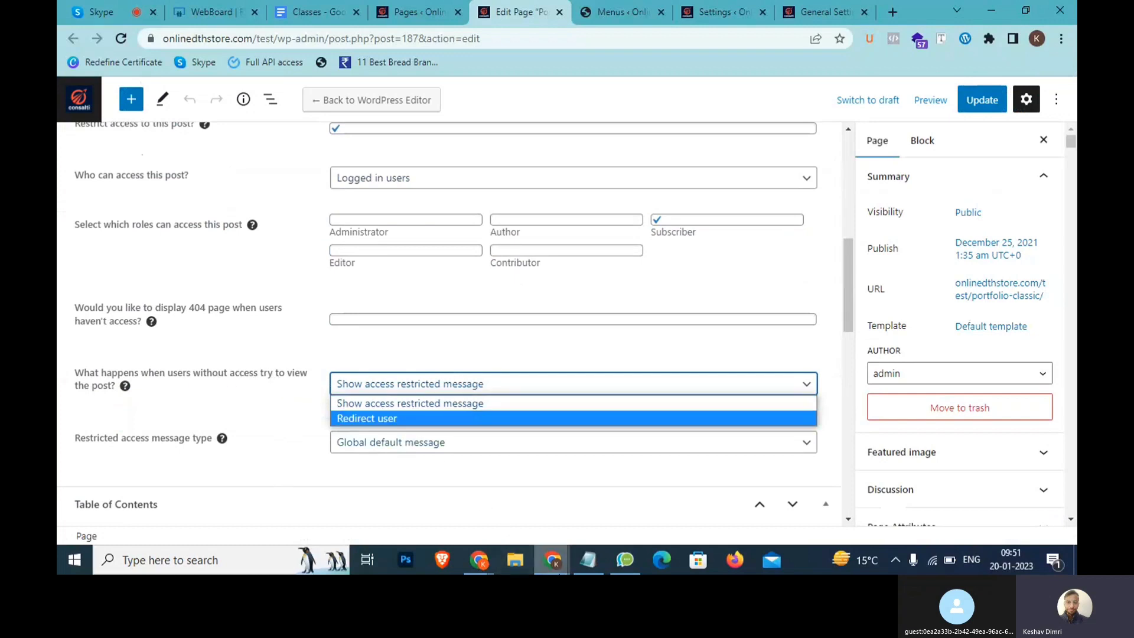
{"action": "left_click", "coordinate": [588, 560]}
Write the note 'jab Person >>> permission >> Login' followed by 'in >> Redirect >> Login'
{"action": "key", "text": "Return"}
{"action": "key", "text": "Return"}
{"action": "type", "text": "jab Pe"}
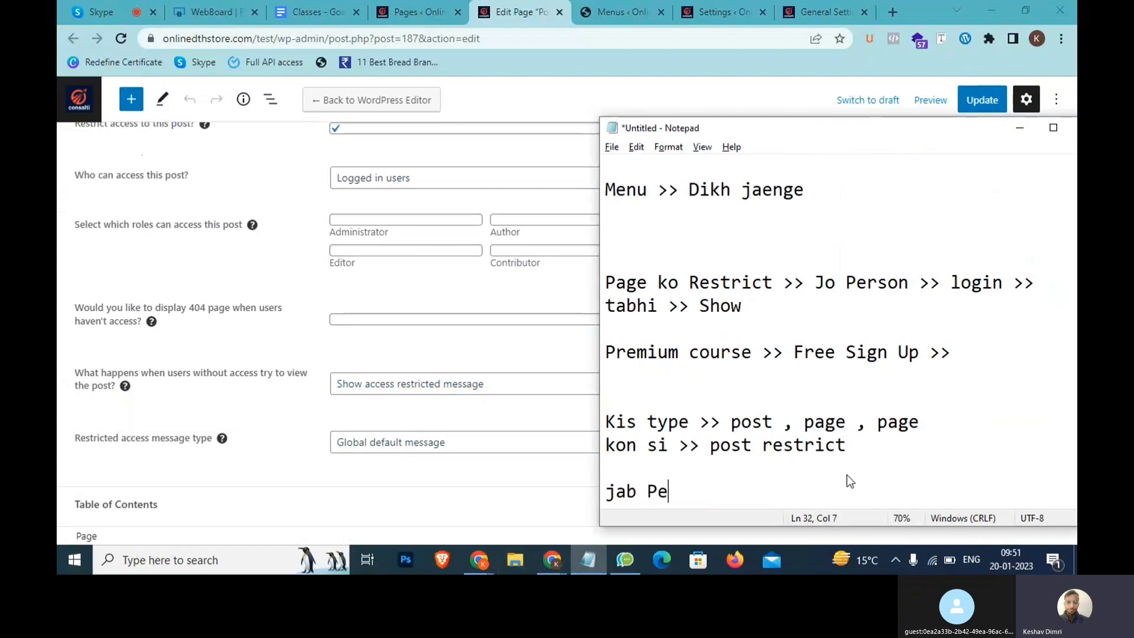
{"action": "type", "text": "rson >>> permission >> "}
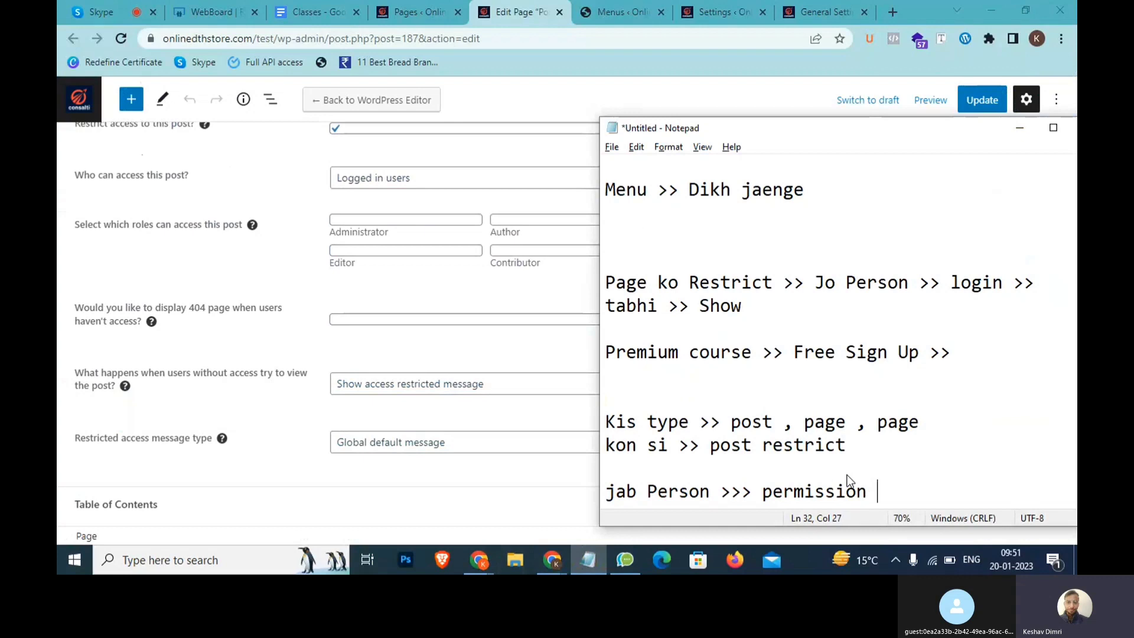
{"action": "type", "text": "Login"}
{"action": "left_click", "coordinate": [366, 332]}
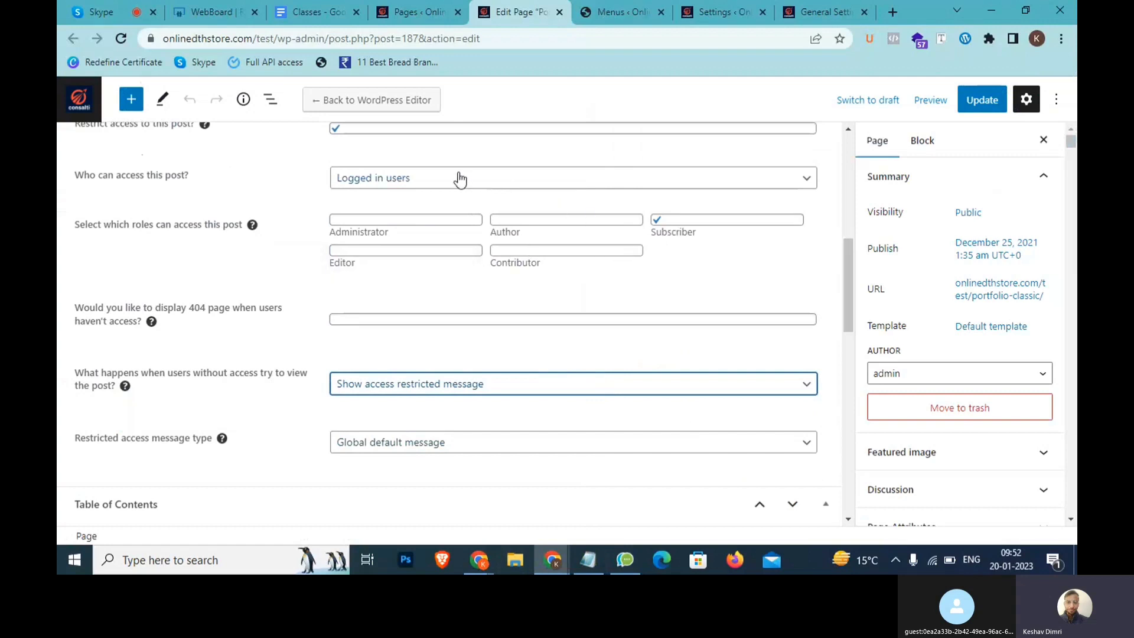
{"action": "left_click", "coordinate": [588, 560]}
{"action": "type", "text": "in "}
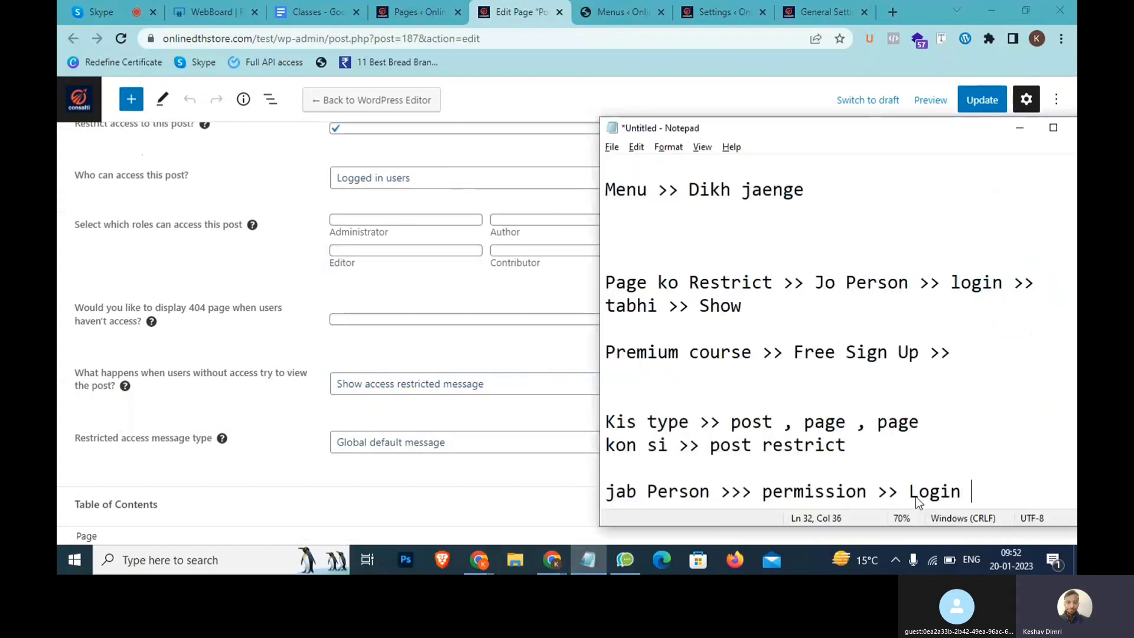
{"action": "type", "text": "in >> Redi"}
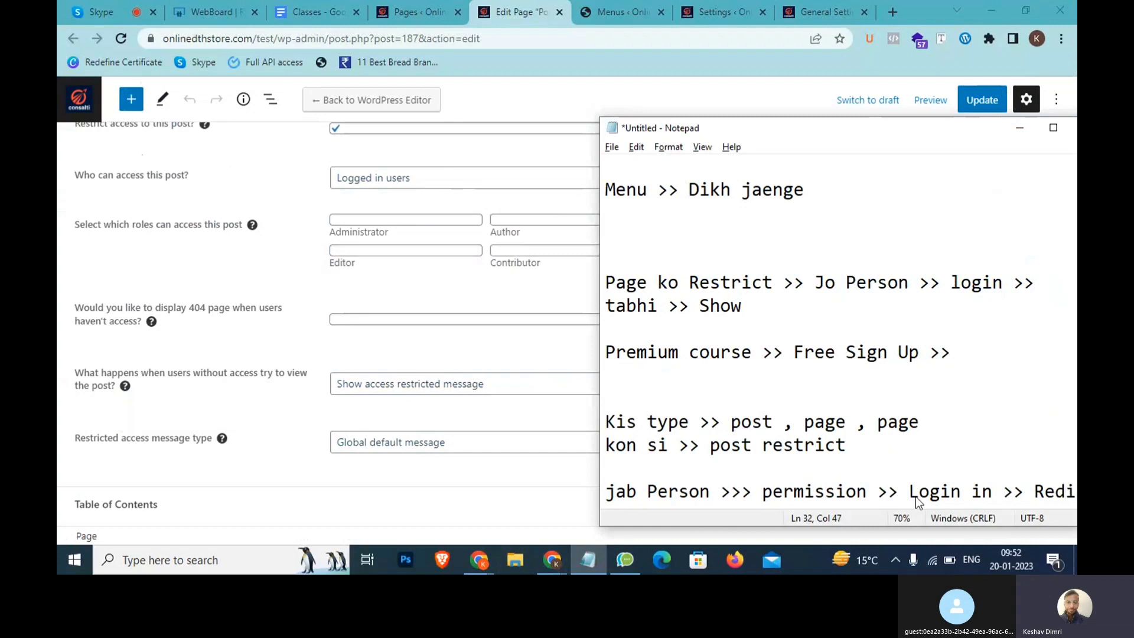
{"action": "type", "text": "rect >> "}
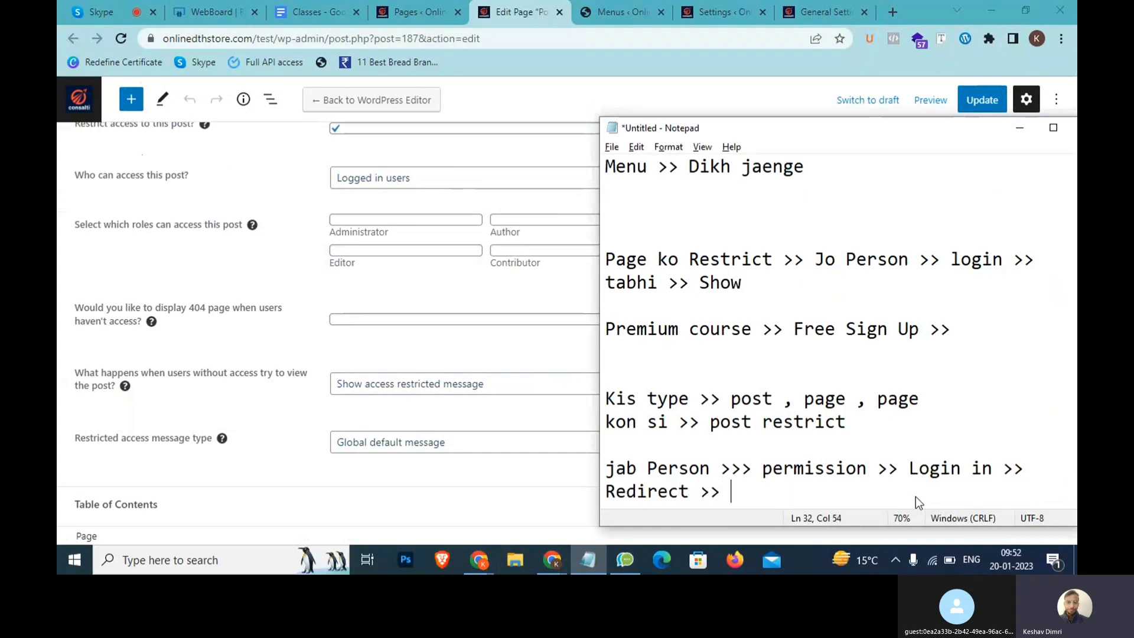
{"action": "type", "text": "Login"}
Redirect users without access to the Login page, mark the matching note, and update Portfolio Classic
{"action": "left_click", "coordinate": [463, 389]}
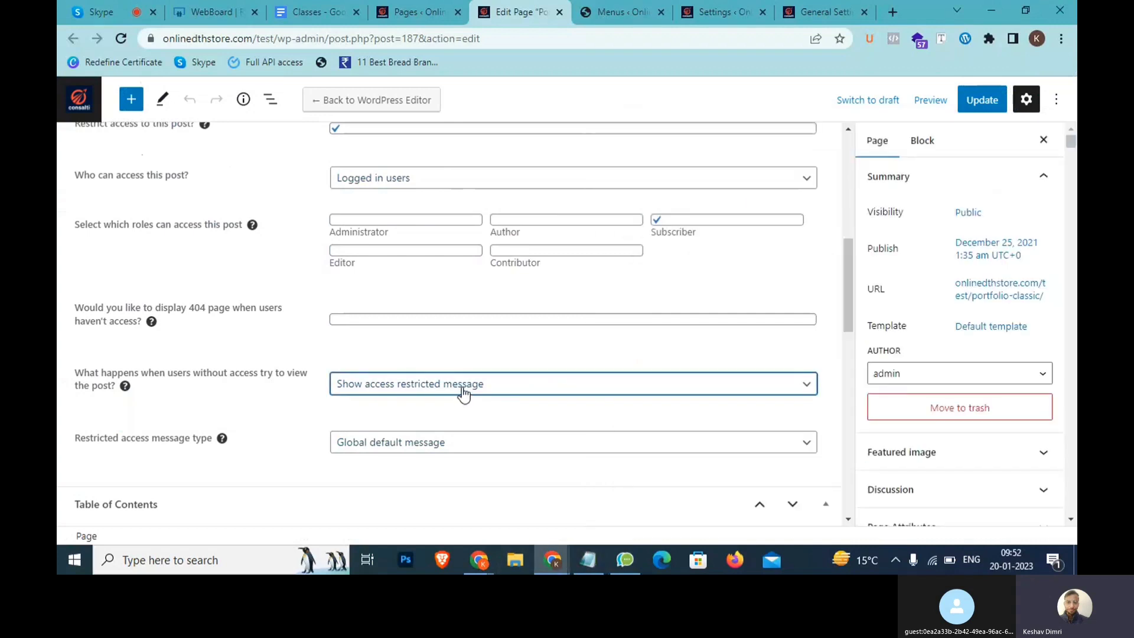
{"action": "left_click", "coordinate": [463, 392]}
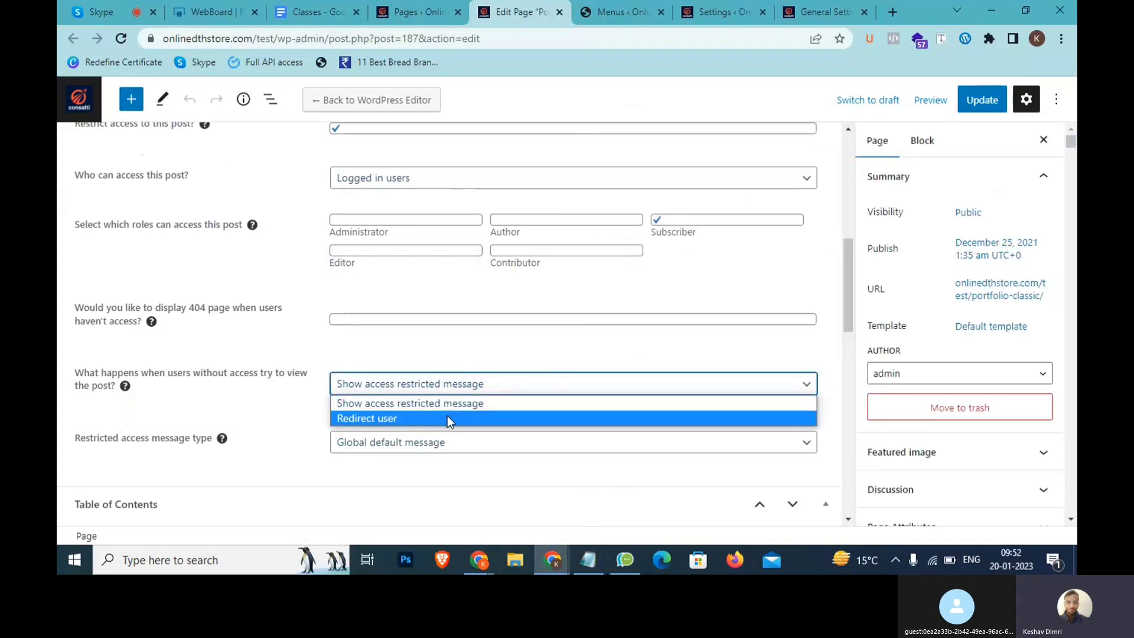
{"action": "left_click", "coordinate": [448, 416]}
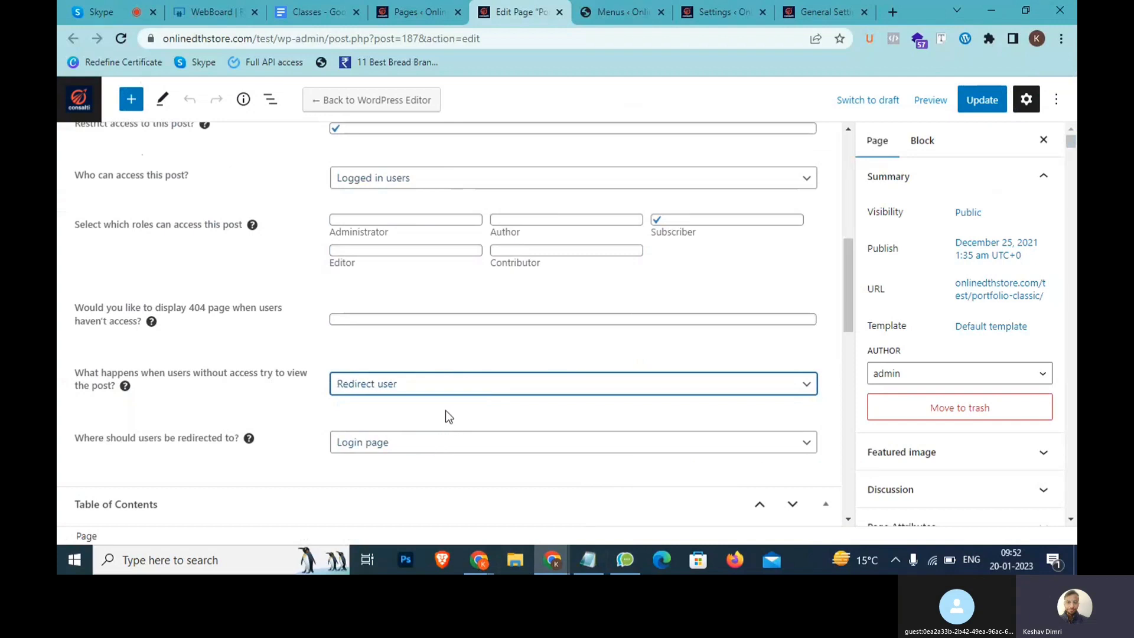
{"action": "left_click", "coordinate": [585, 549]}
{"action": "left_click_drag", "start_coordinate": [907, 469], "coordinate": [635, 468]}
{"action": "left_click_drag", "start_coordinate": [801, 494], "coordinate": [602, 488]}
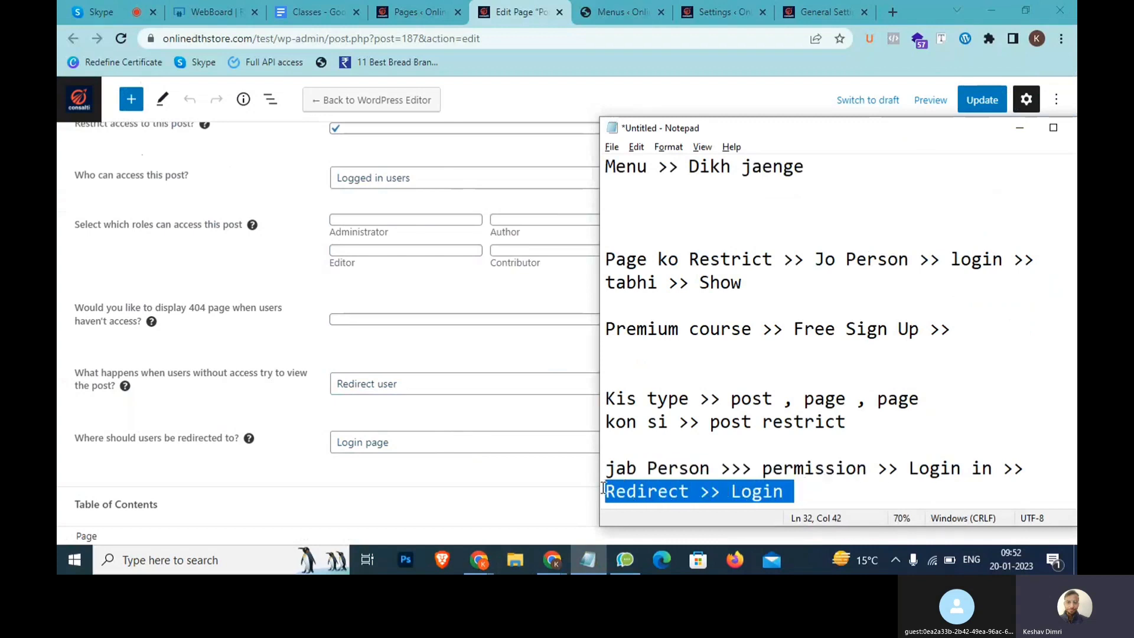
{"action": "left_click", "coordinate": [456, 408]}
{"action": "left_click", "coordinate": [986, 109]}
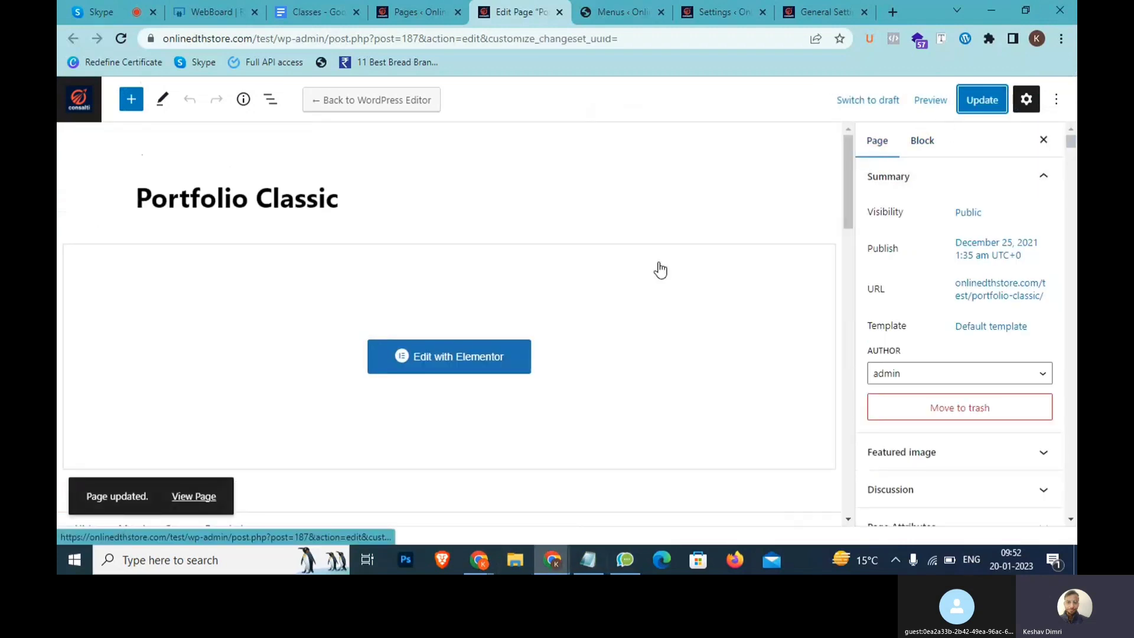
Load the Portfolio Classic page logged out in Incognito and inspect the login redirect address
{"action": "key", "text": "alt+Tab"}
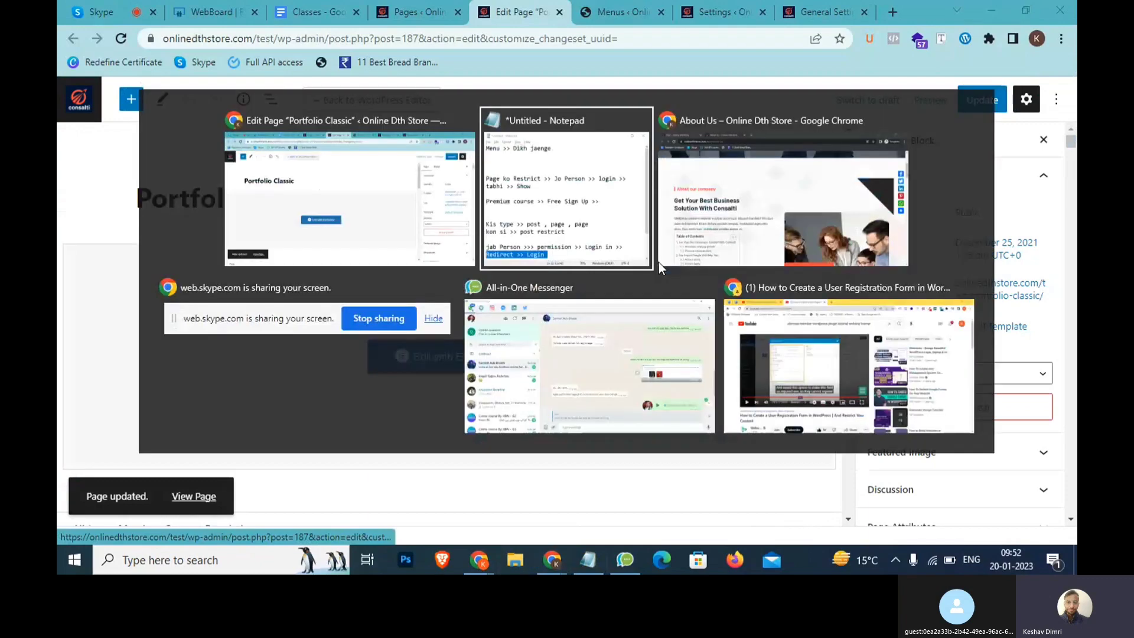
{"action": "key", "text": "alt+Tab"}
{"action": "key", "text": "alt+Tab"}
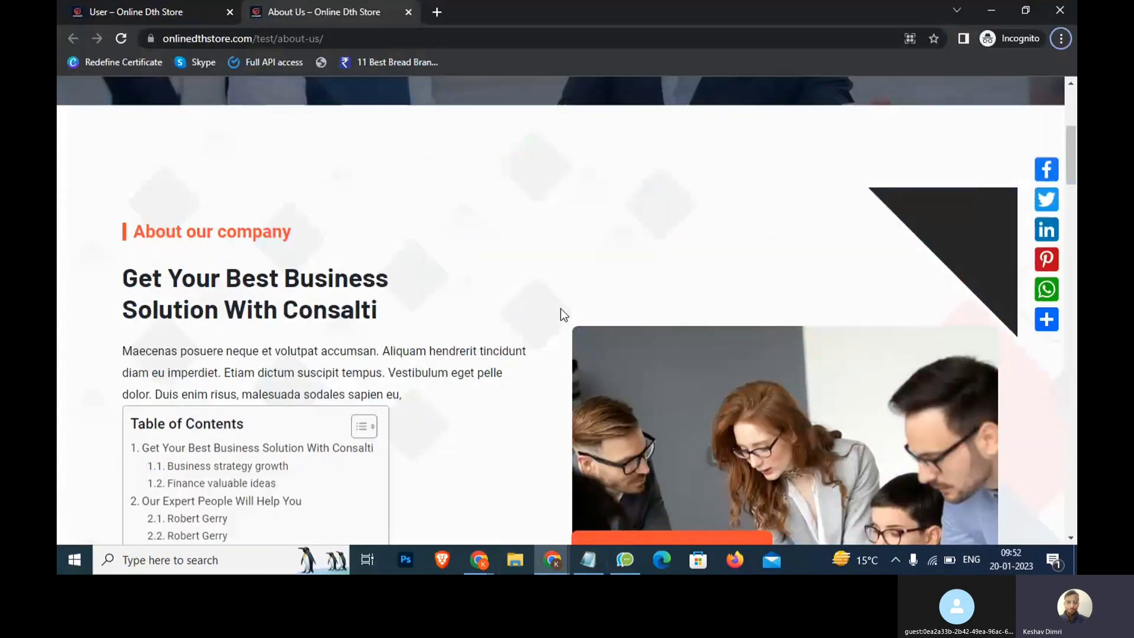
{"action": "key", "text": "alt+Tab"}
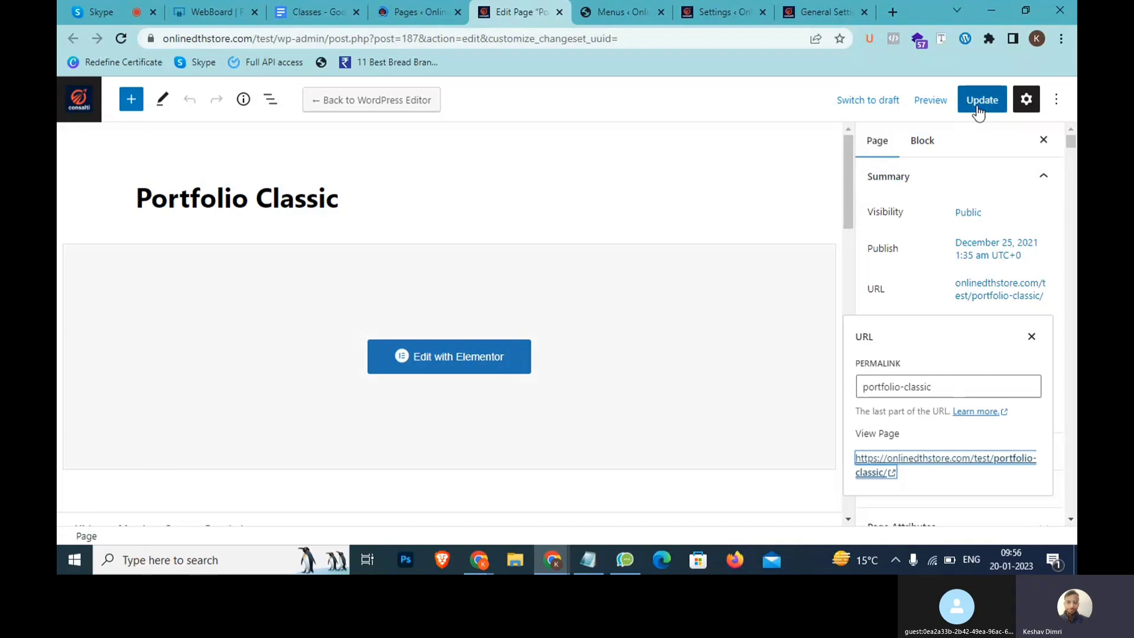
{"action": "key", "text": "alt+Tab"}
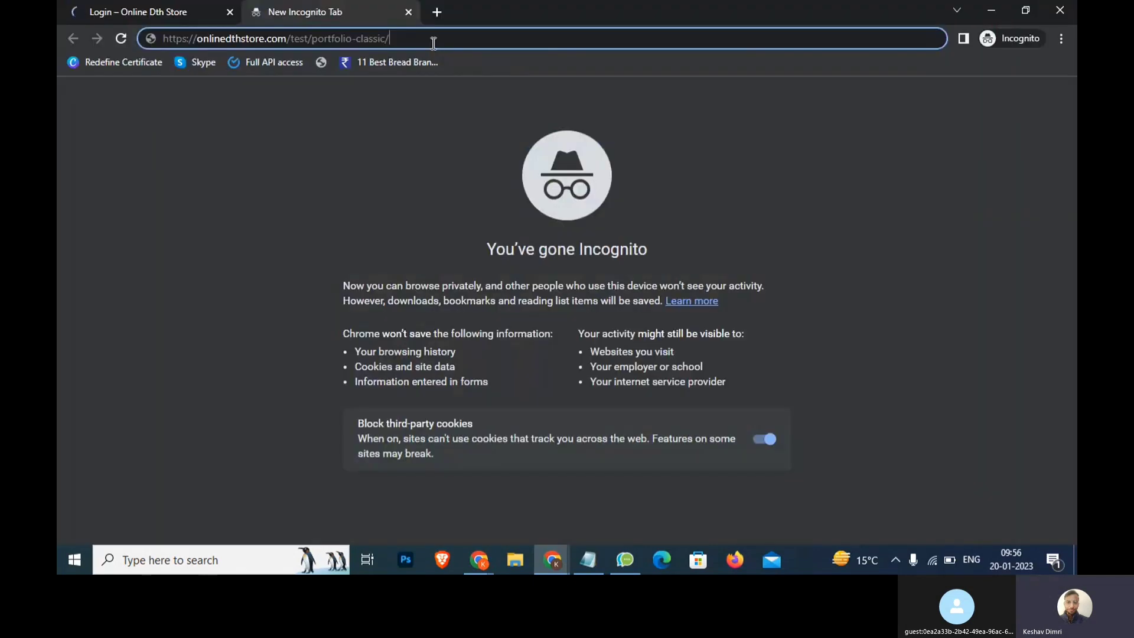
{"action": "left_click_drag", "start_coordinate": [404, 38], "coordinate": [162, 38]}
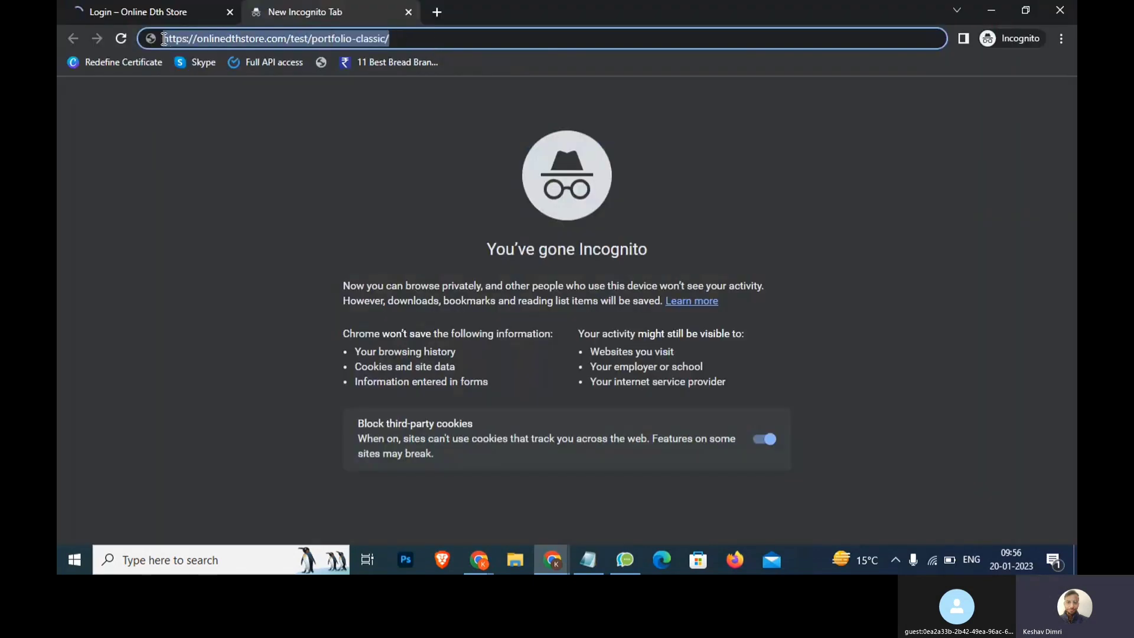
{"action": "key", "text": "Return"}
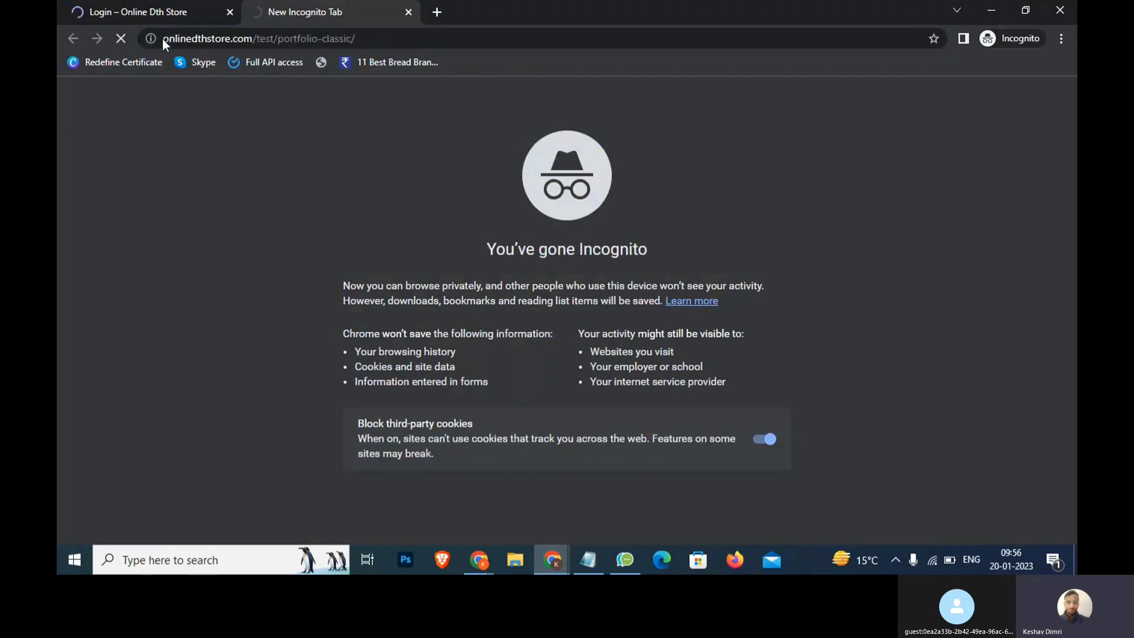
{"action": "left_click", "coordinate": [229, 11]}
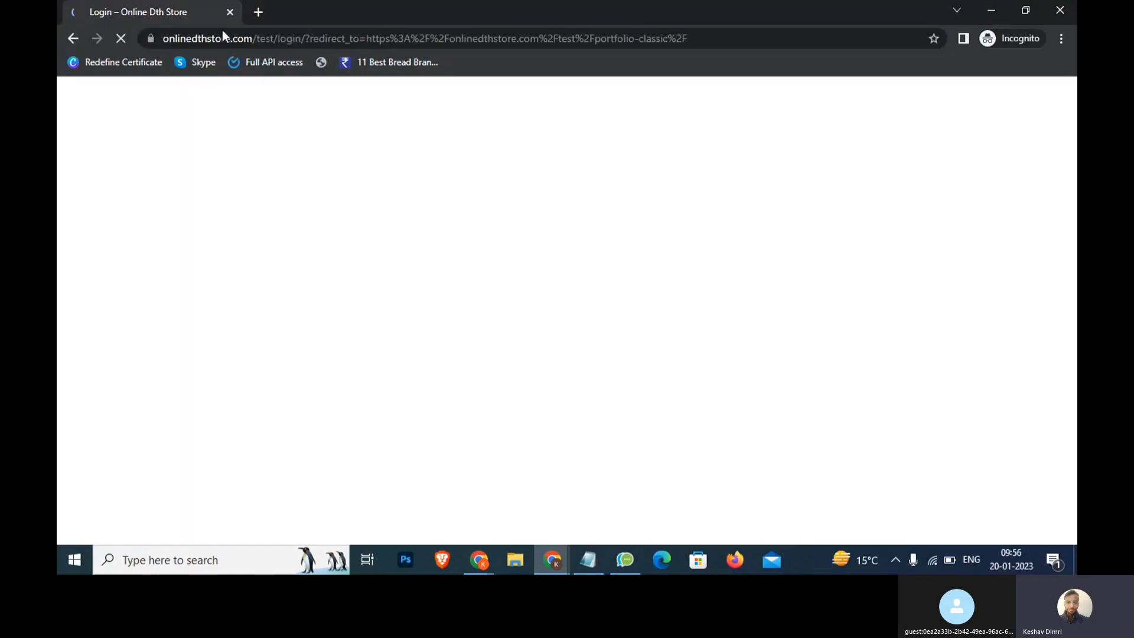
{"action": "left_click_drag", "start_coordinate": [221, 39], "coordinate": [491, 44]}
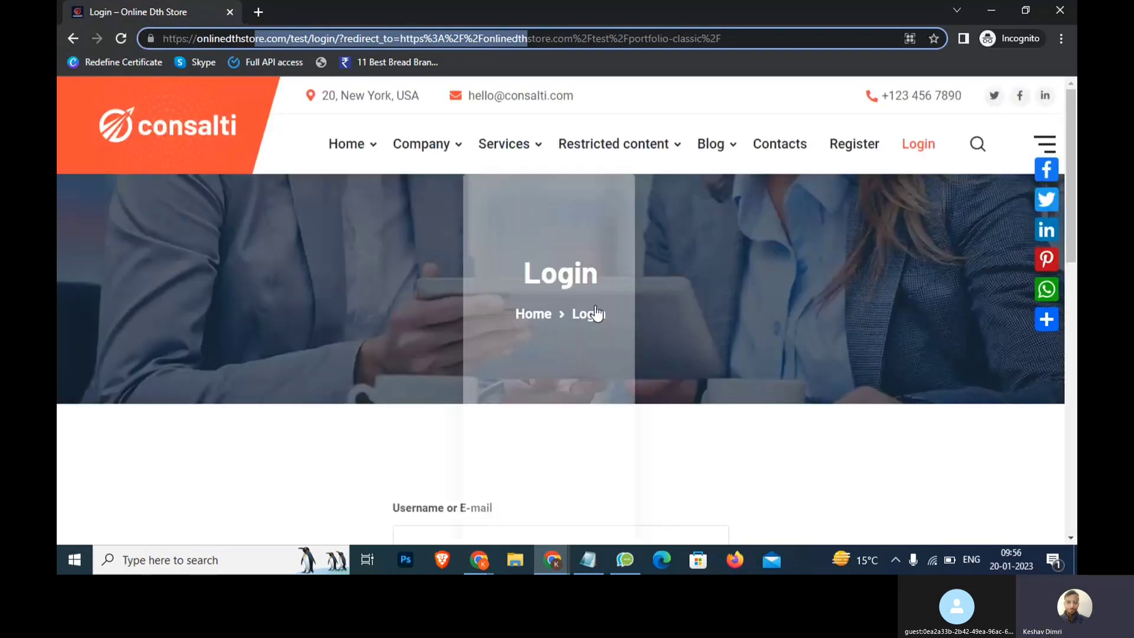
{"action": "scroll", "coordinate": [469, 301], "scroll_direction": "down", "scroll_amount": 8}
{"action": "scroll", "coordinate": [381, 256], "scroll_direction": "up", "scroll_amount": 4}
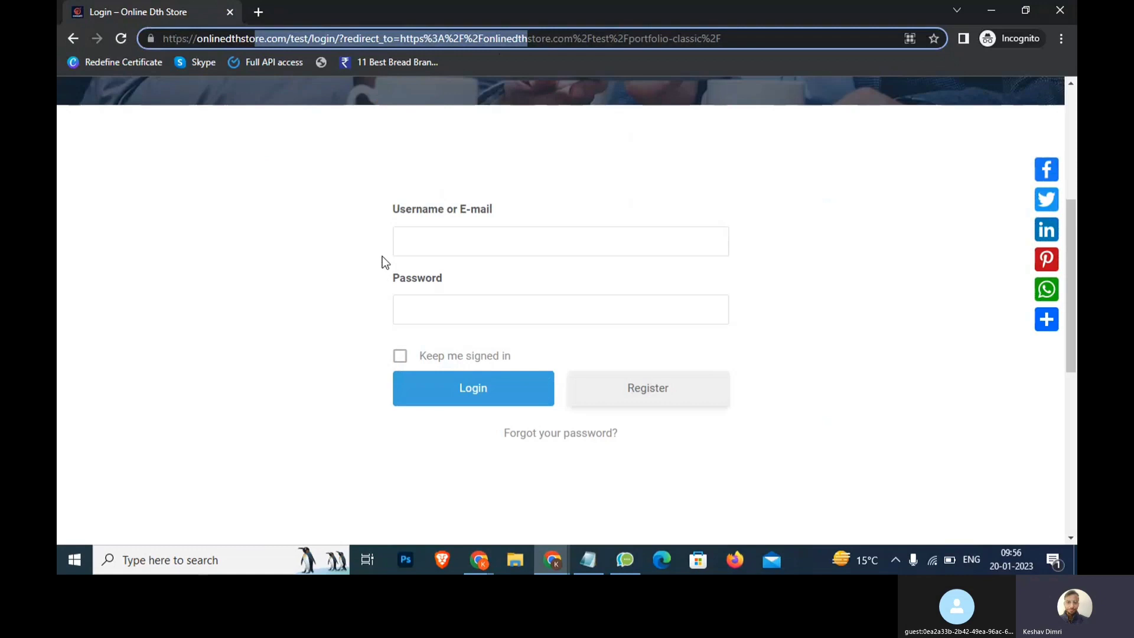
Try logging in with the username and password, then close the Incognito window
{"action": "left_click", "coordinate": [483, 249]}
{"action": "type", "text": "keshav"}
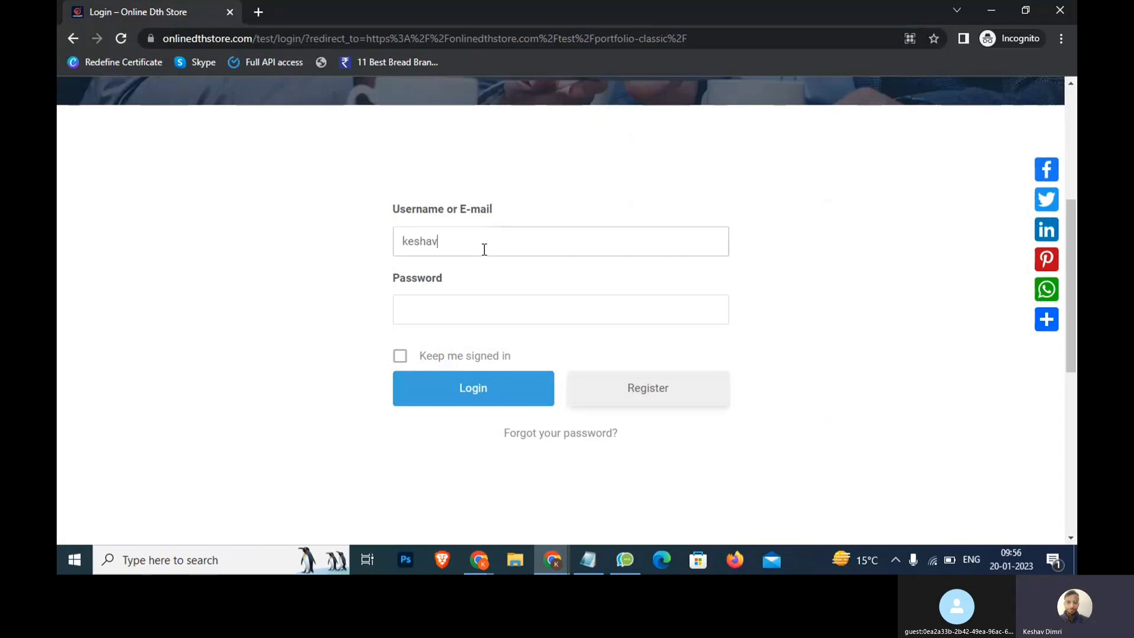
{"action": "left_click", "coordinate": [469, 308]}
{"action": "type", "text": "*********"}
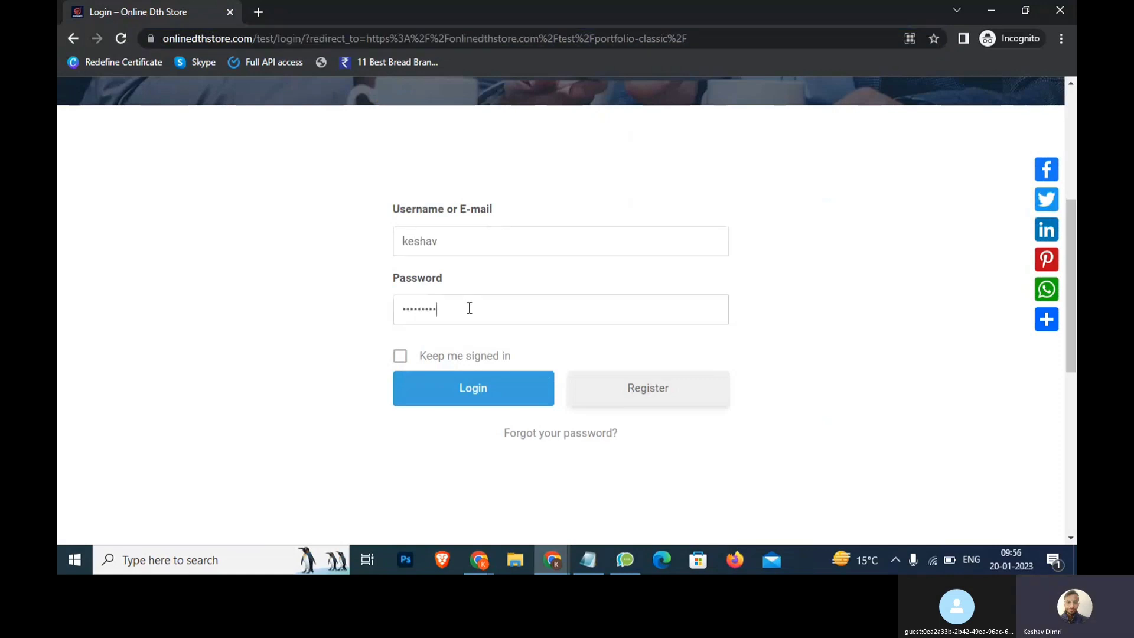
{"action": "key", "text": "Return"}
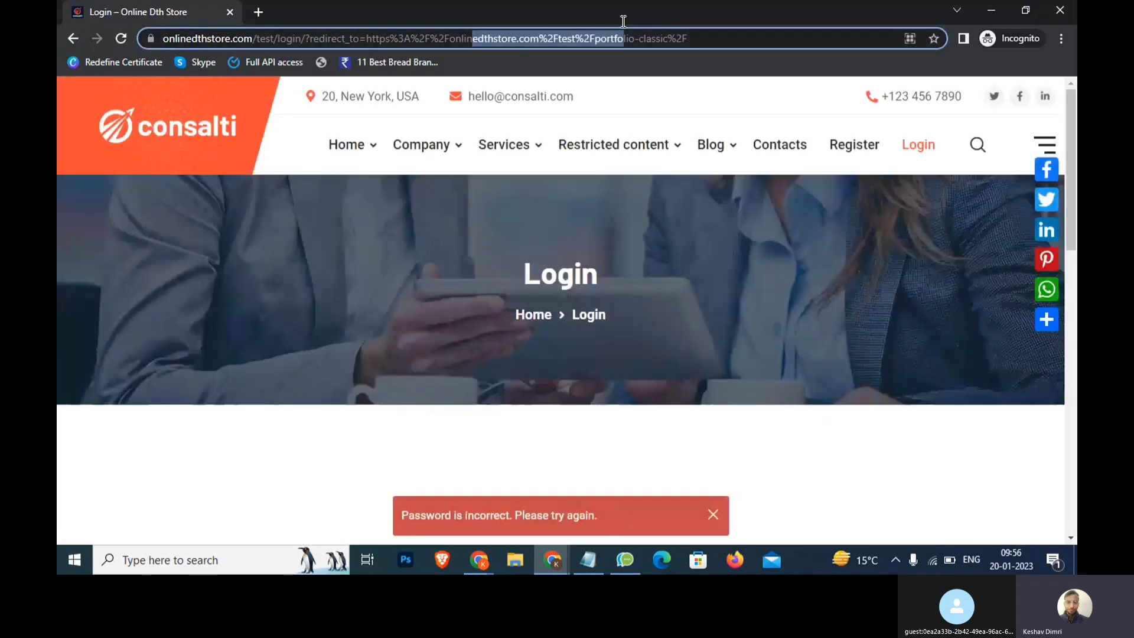
{"action": "scroll", "coordinate": [584, 201], "scroll_direction": "down", "scroll_amount": 5}
{"action": "left_click", "coordinate": [440, 205]}
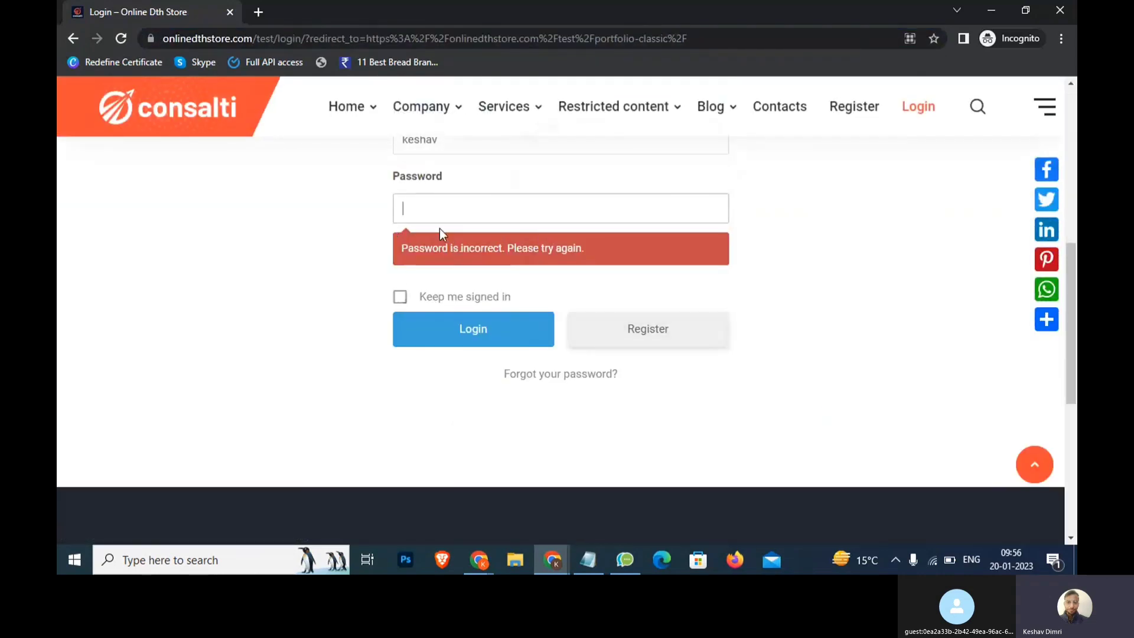
{"action": "scroll", "coordinate": [440, 233], "scroll_direction": "up", "scroll_amount": 3}
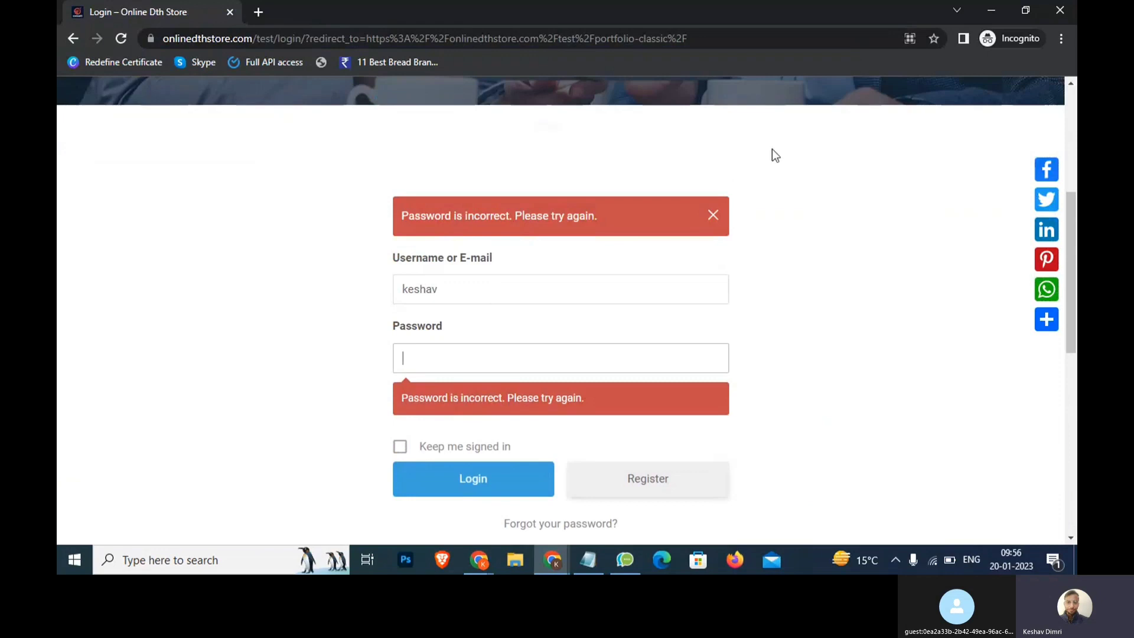
{"action": "left_click", "coordinate": [1061, 6]}
Add a 'Content Retriction' line under 'Menus >> Register' in the Notepad notes
{"action": "left_click", "coordinate": [588, 560]}
{"action": "scroll", "coordinate": [808, 257], "scroll_direction": "up", "scroll_amount": 5}
{"action": "left_click", "coordinate": [808, 257]}
{"action": "type", "text": "User"}
{"action": "key", "text": "shift+Home"}
{"action": "type", "text": "Content Re"}
{"action": "type", "text": "s"}
{"action": "key", "text": "BackSpace"}
{"action": "type", "text": "triction"}
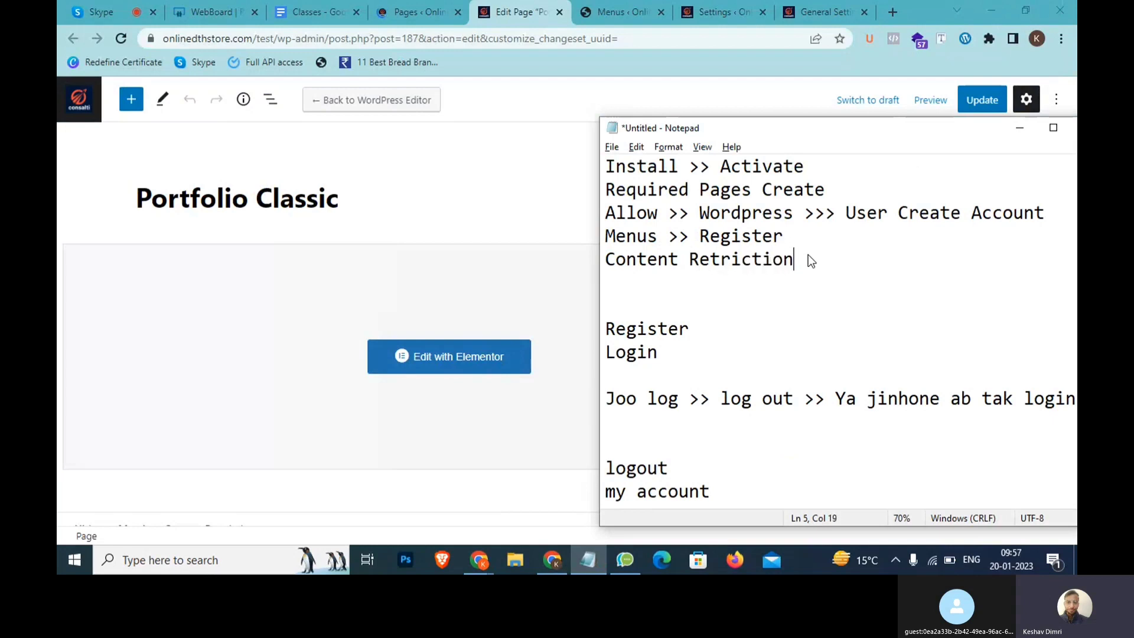
Verify that content restriction for posts stays enabled in Ultimate Member Access settings
{"action": "left_click", "coordinate": [734, 4]}
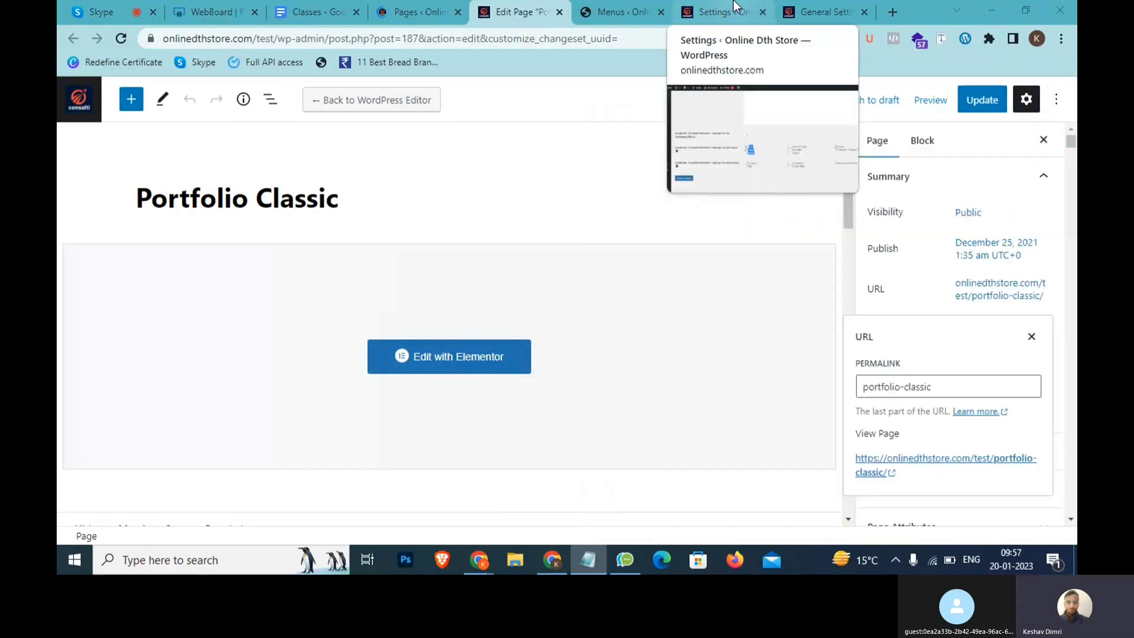
{"action": "left_click", "coordinate": [734, 4]}
{"action": "scroll", "coordinate": [71, 401], "scroll_direction": "up", "scroll_amount": 10}
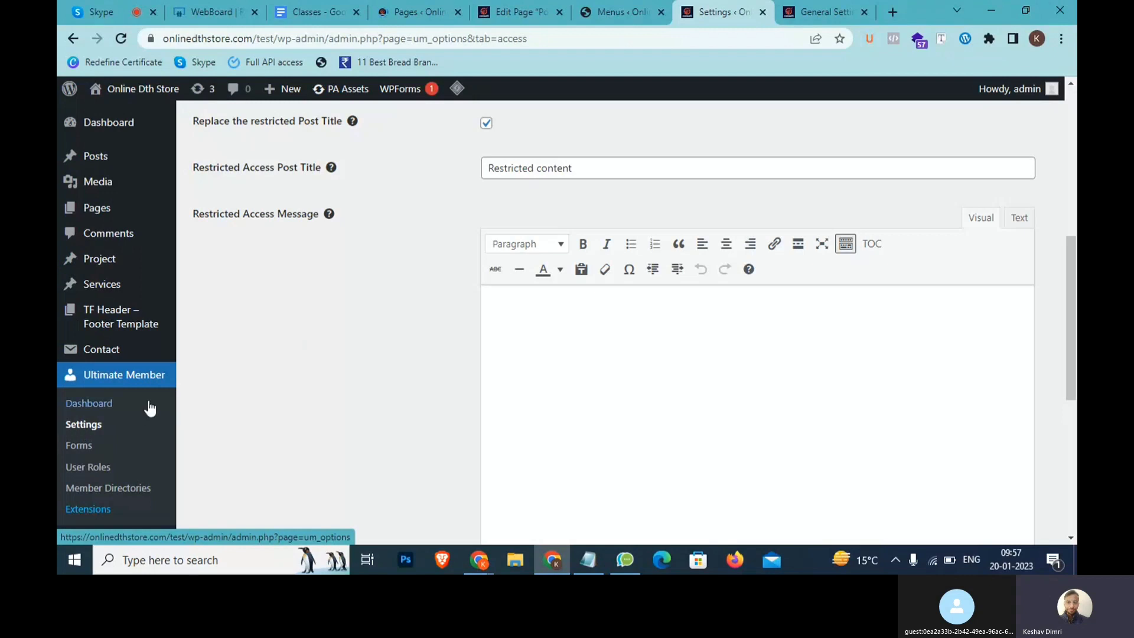
{"action": "scroll", "coordinate": [246, 360], "scroll_direction": "up", "scroll_amount": 5}
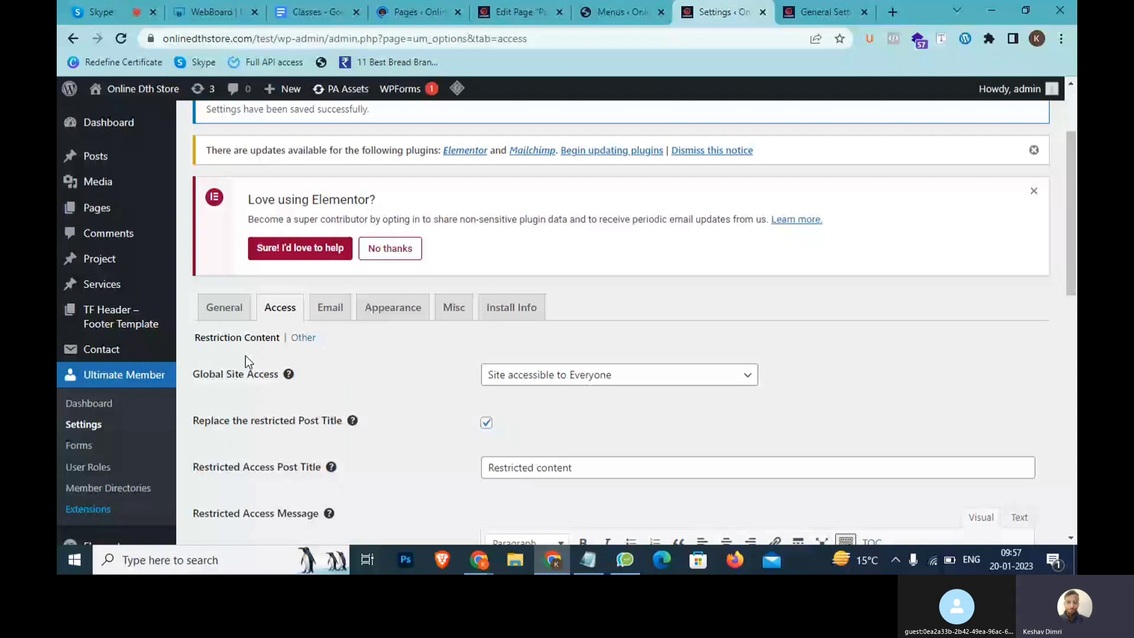
{"action": "scroll", "coordinate": [246, 355], "scroll_direction": "down", "scroll_amount": 10}
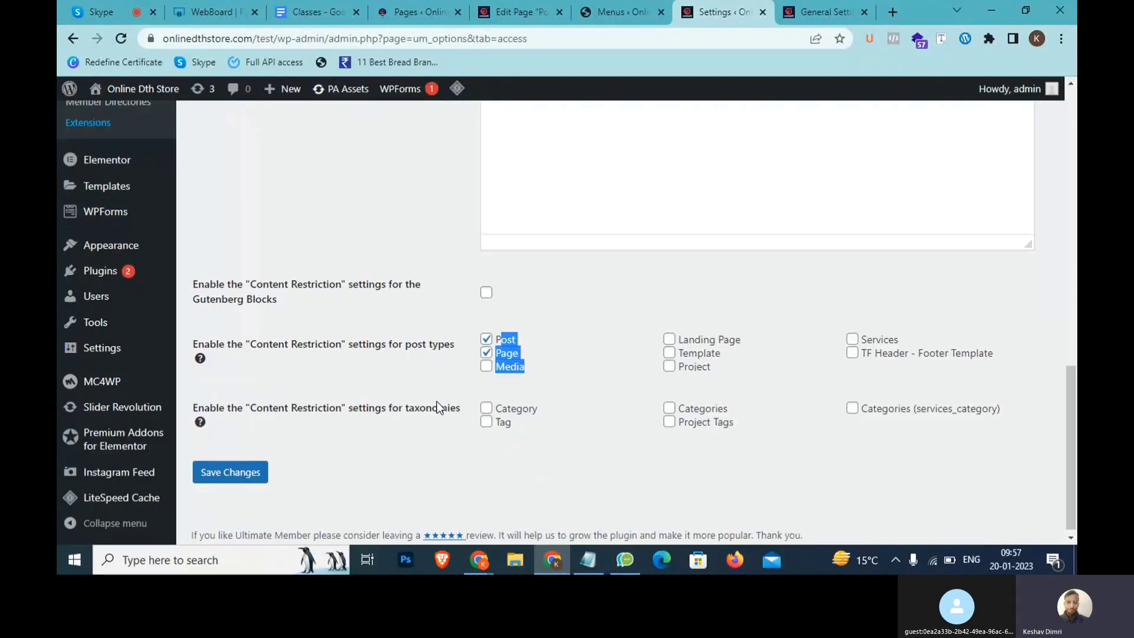
{"action": "left_click", "coordinate": [531, 337]}
{"action": "left_click", "coordinate": [504, 334]}
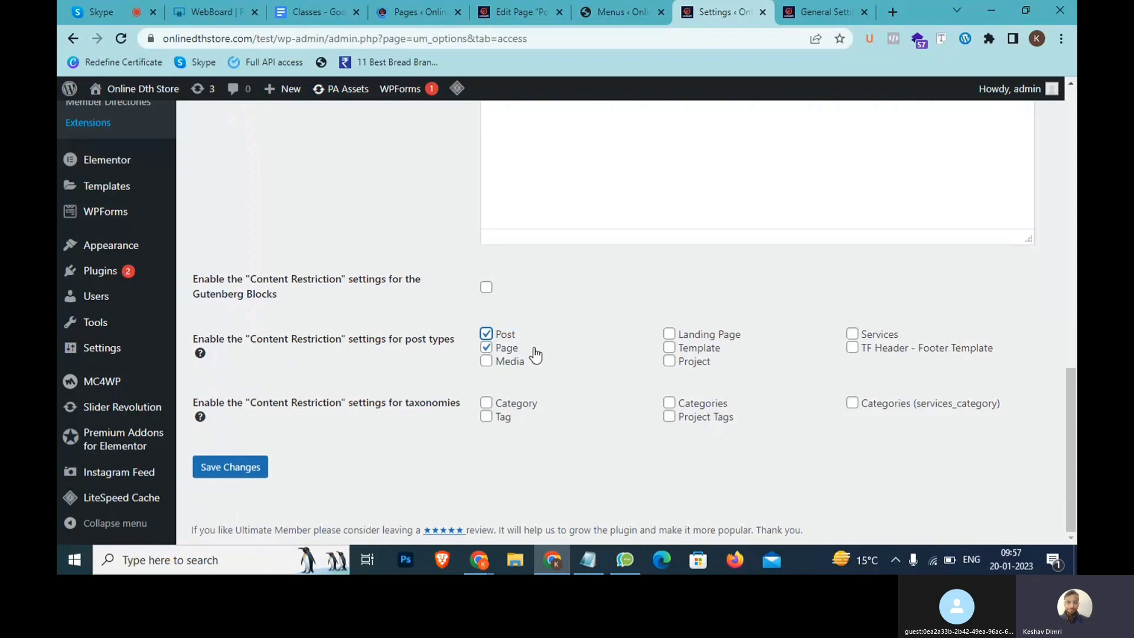
Review the Portfolio Classic page's Content Restriction settings in its editor
{"action": "scroll", "coordinate": [517, 351], "scroll_direction": "up", "scroll_amount": 3}
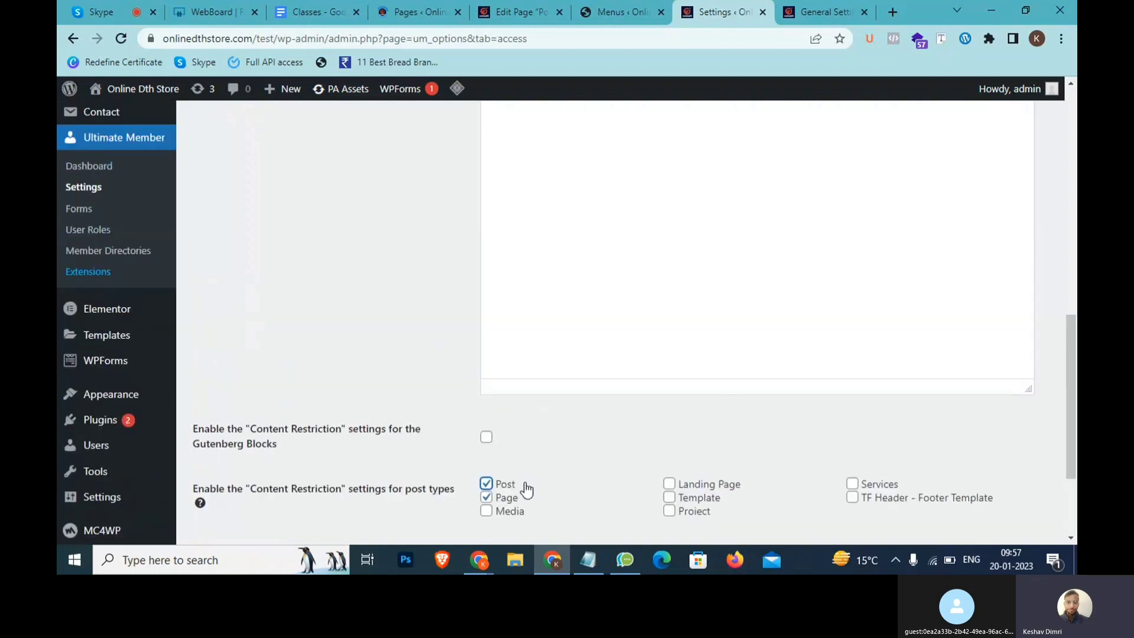
{"action": "scroll", "coordinate": [532, 295], "scroll_direction": "up", "scroll_amount": 4}
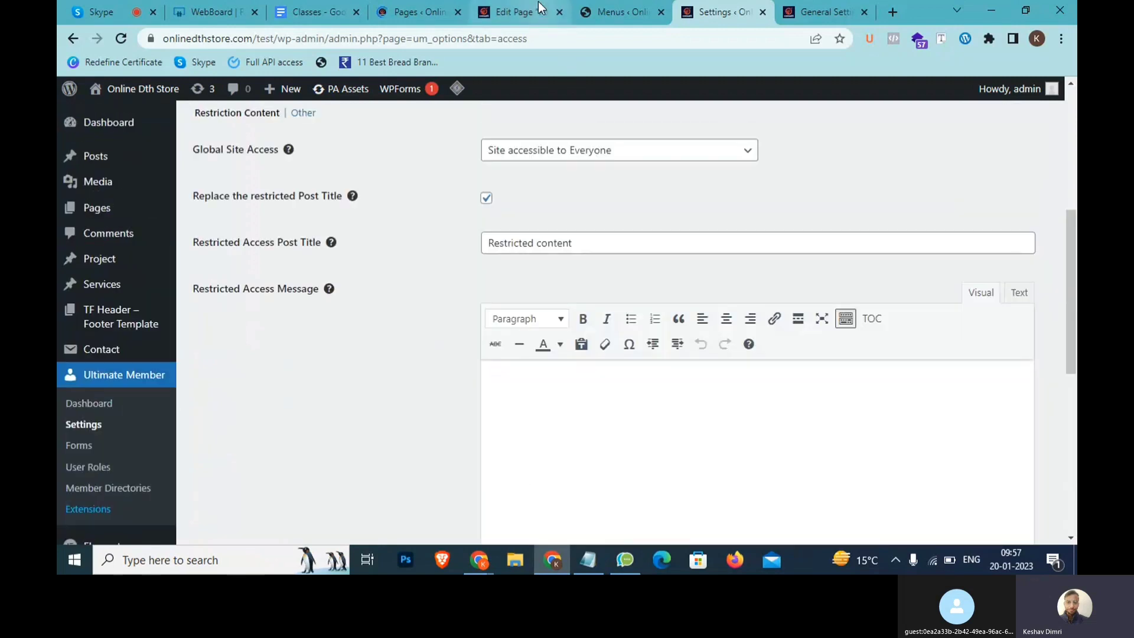
{"action": "left_click", "coordinate": [538, 5]}
{"action": "scroll", "coordinate": [481, 196], "scroll_direction": "down", "scroll_amount": 7}
{"action": "scroll", "coordinate": [481, 202], "scroll_direction": "up", "scroll_amount": 2}
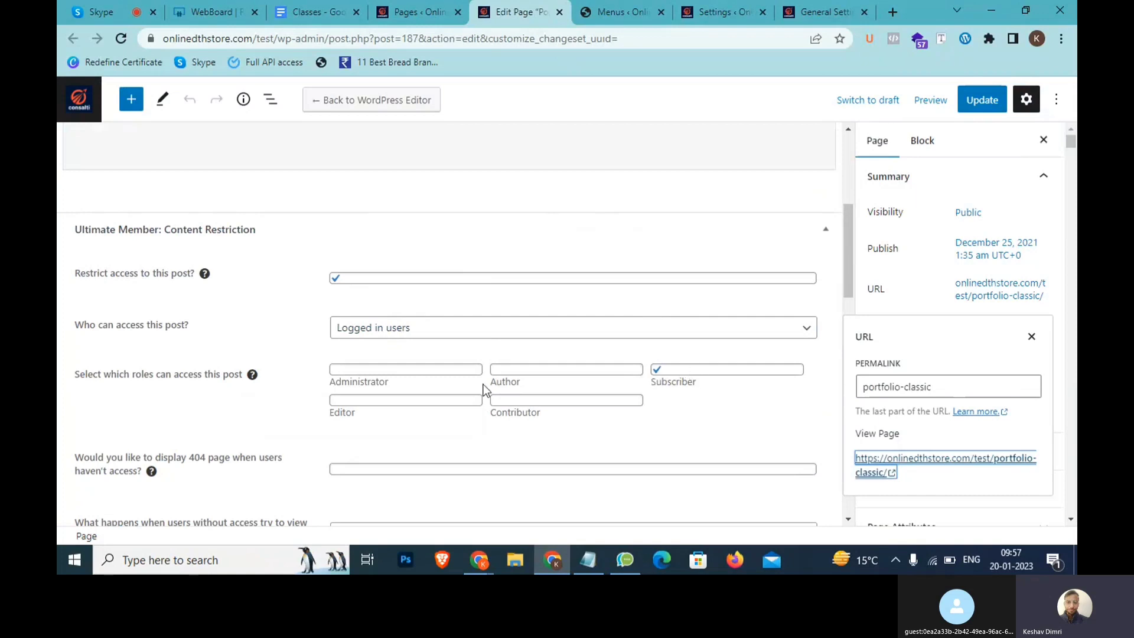
{"action": "scroll", "coordinate": [441, 397], "scroll_direction": "down", "scroll_amount": 3}
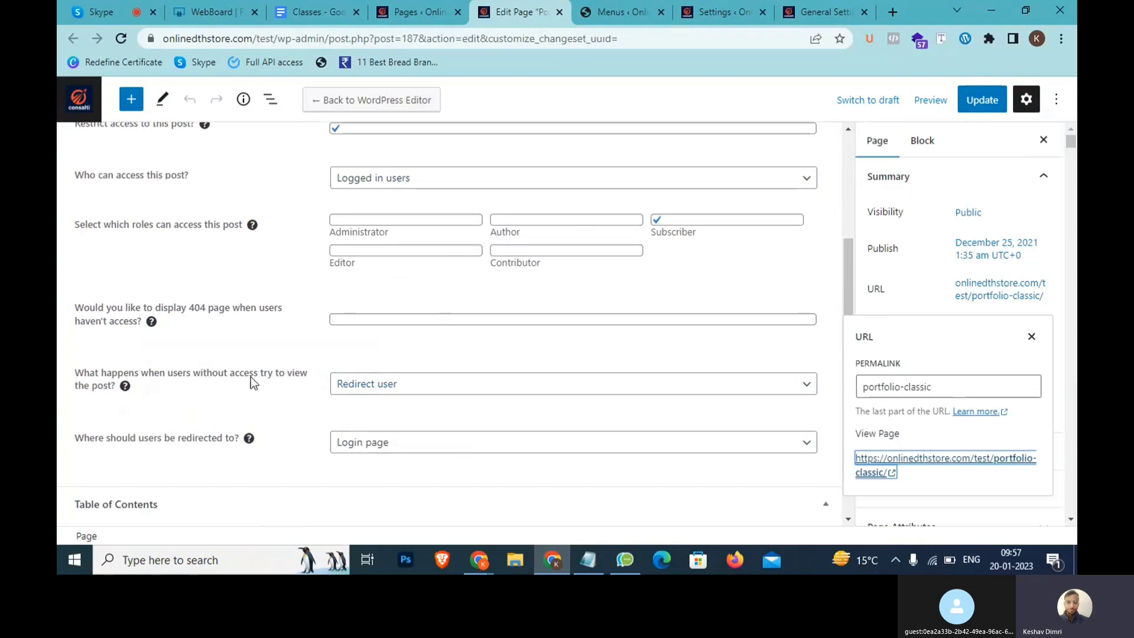
{"action": "scroll", "coordinate": [266, 387], "scroll_direction": "up", "scroll_amount": 3}
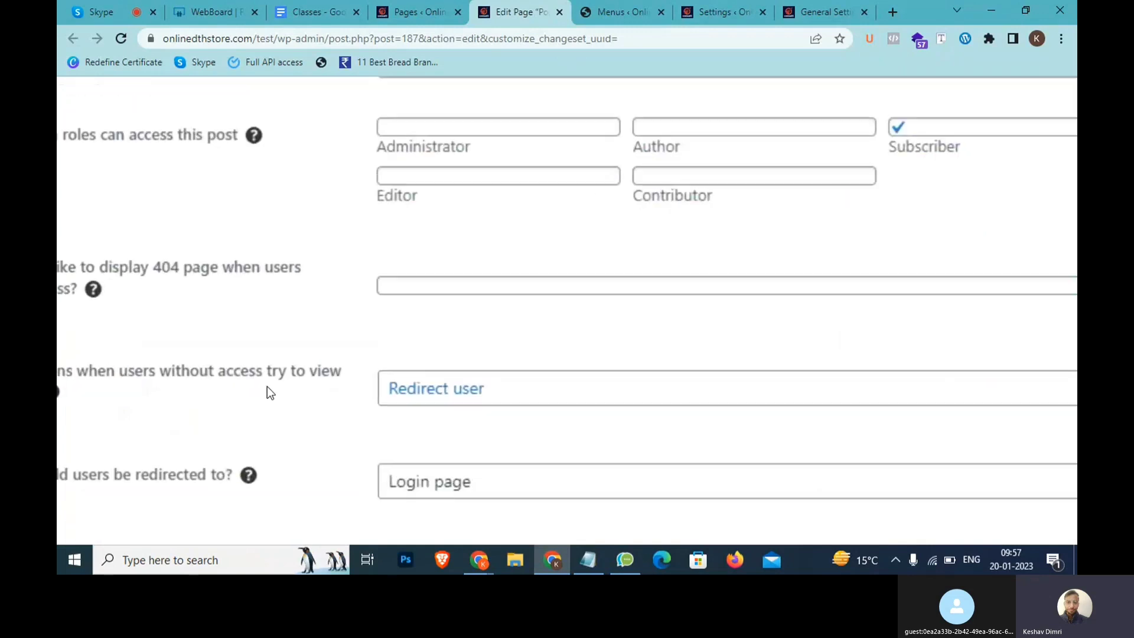
{"action": "scroll", "coordinate": [411, 398], "scroll_direction": "down", "scroll_amount": 3}
{"action": "scroll", "coordinate": [360, 456], "scroll_direction": "down", "scroll_amount": 1}
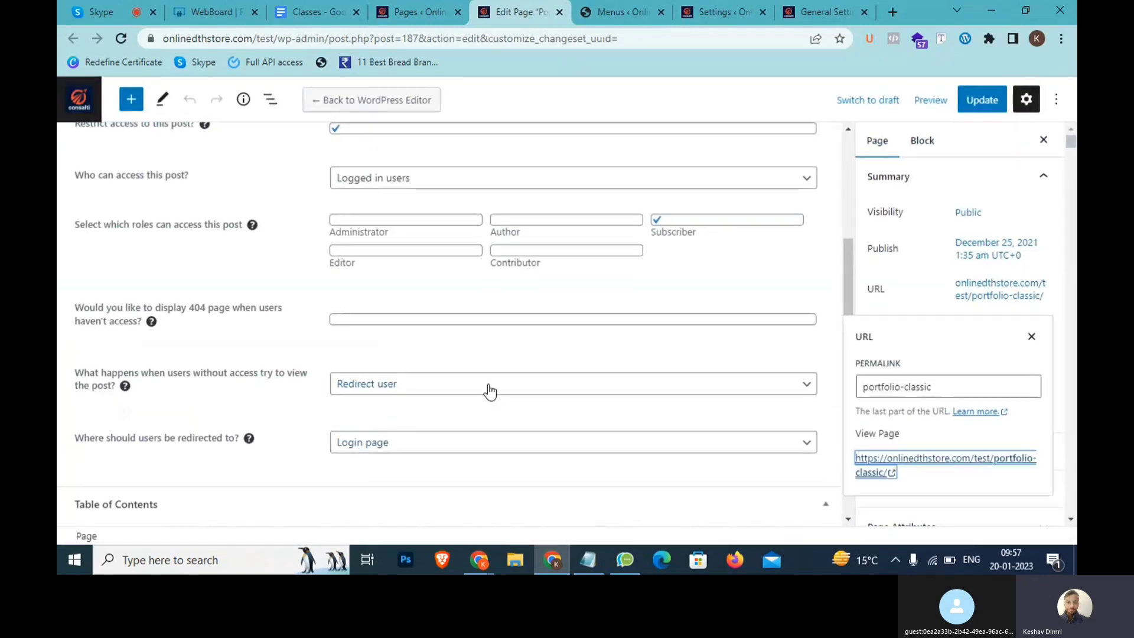
{"action": "scroll", "coordinate": [489, 392], "scroll_direction": "up", "scroll_amount": 2}
Add an 'EMail/Account Activation' line below the Content Retriction note
{"action": "left_click", "coordinate": [587, 561]}
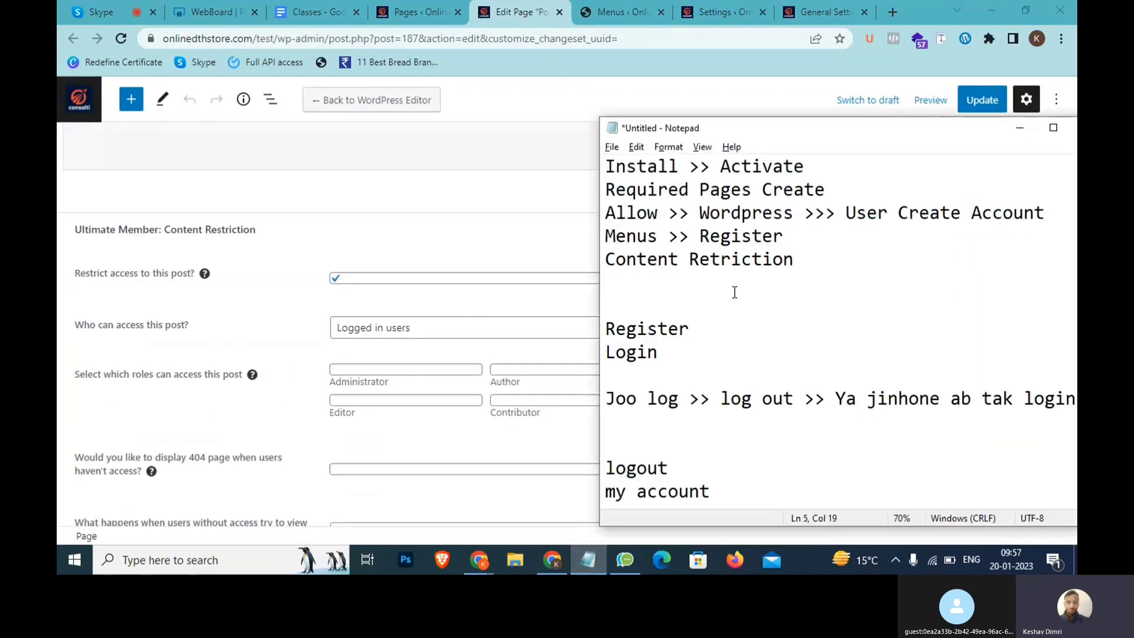
{"action": "left_click_drag", "start_coordinate": [803, 267], "coordinate": [605, 260]}
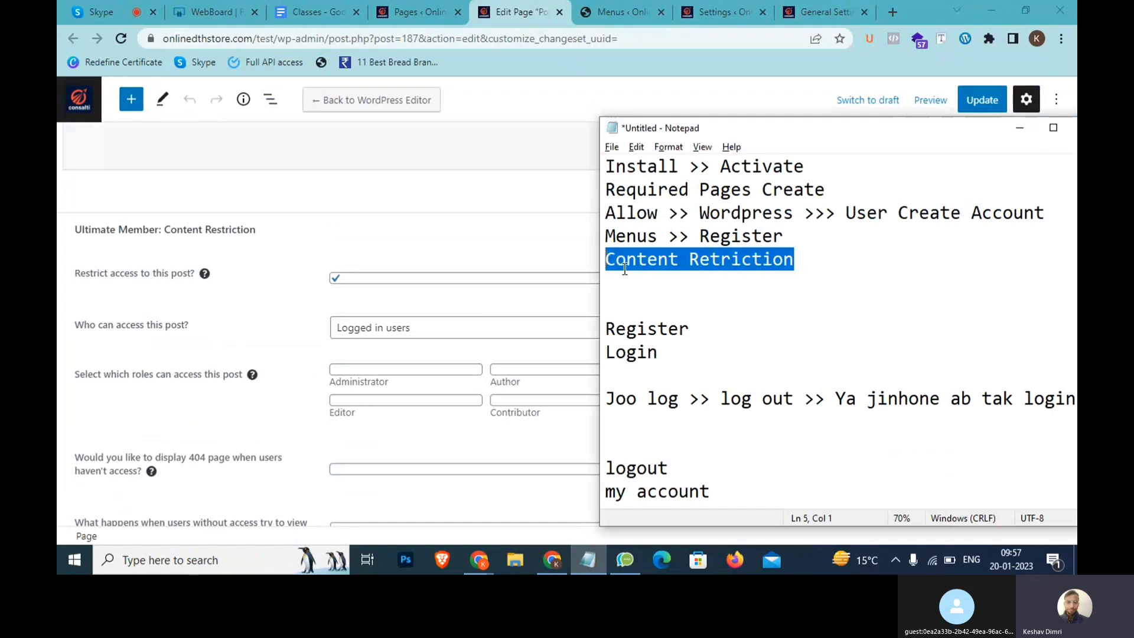
{"action": "left_click", "coordinate": [794, 263]}
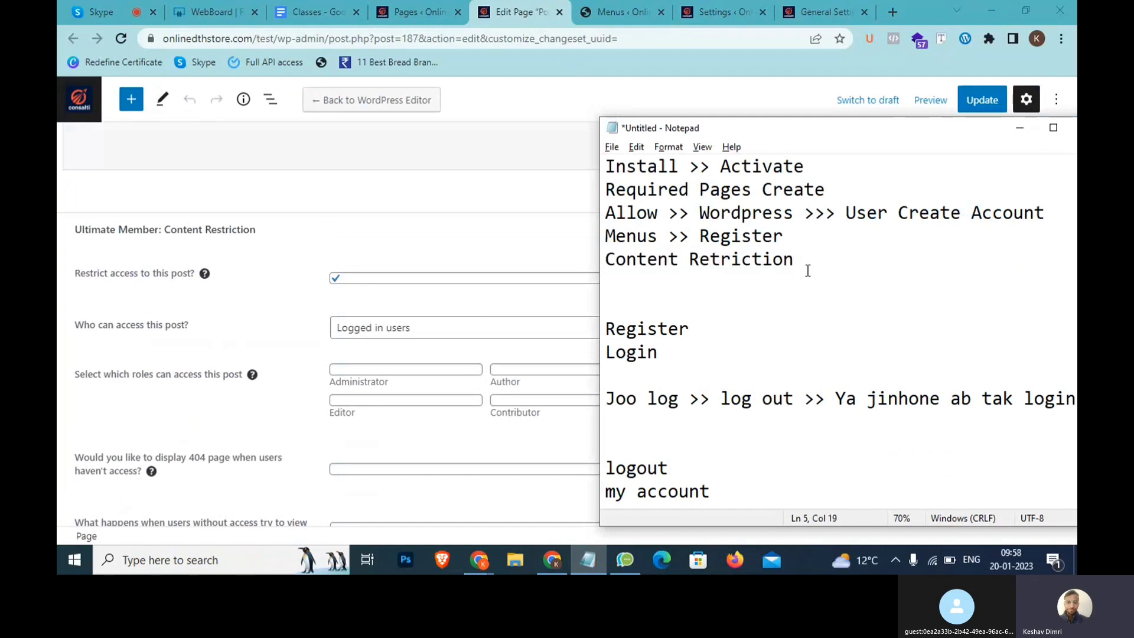
{"action": "key", "text": "Return"}
{"action": "type", "text": "EMail"}
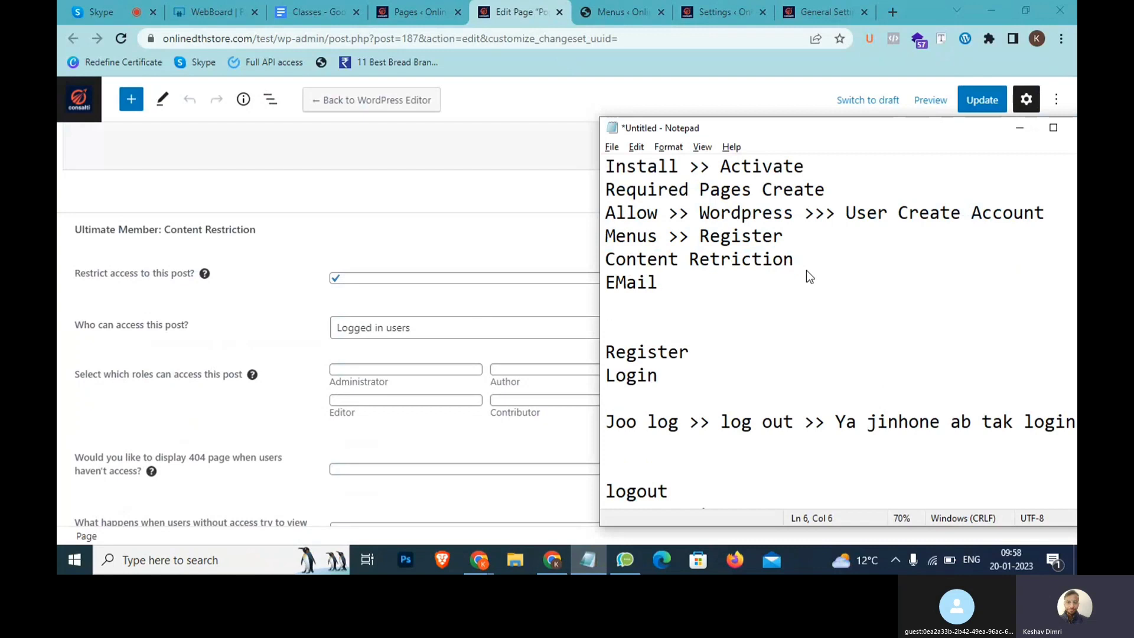
{"action": "type", "text": "/Accou"}
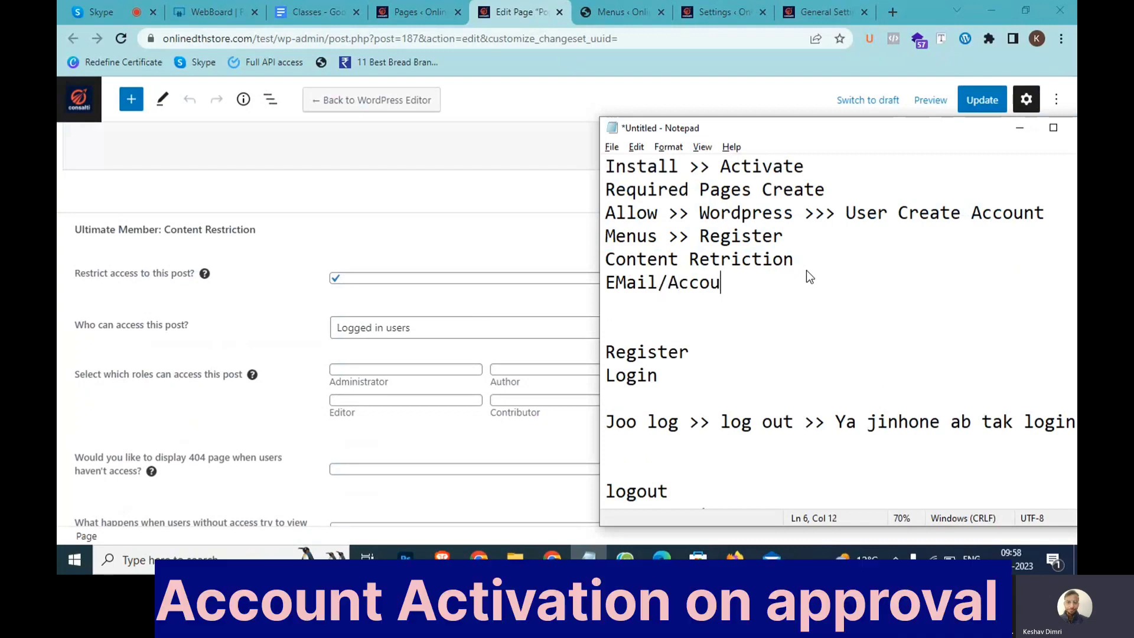
{"action": "type", "text": "nt Activateion"}
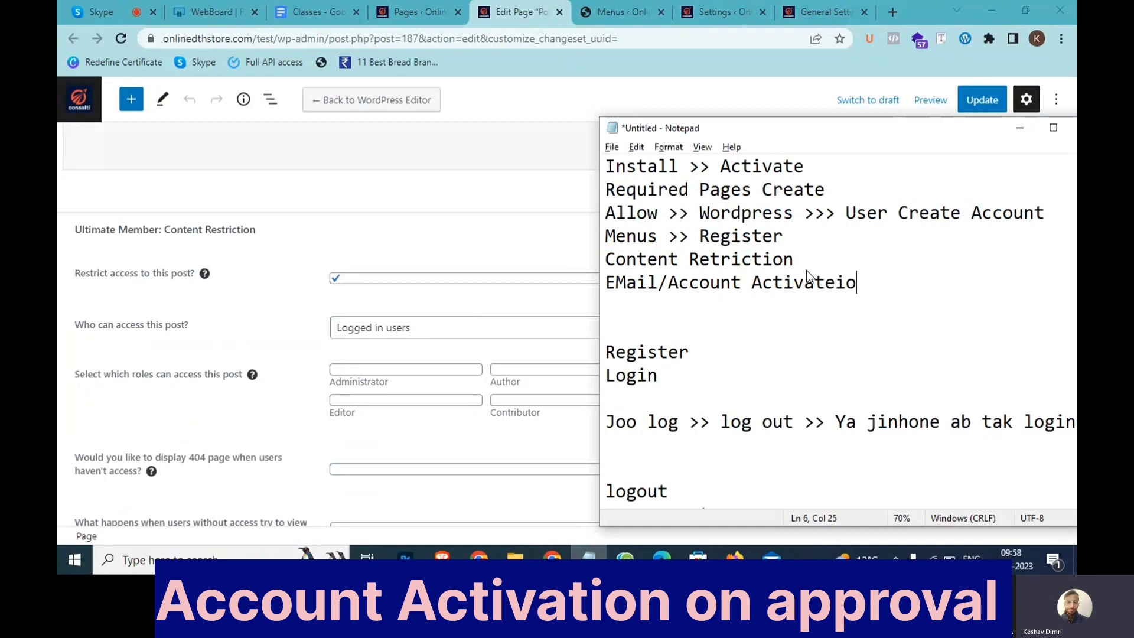
{"action": "key", "text": "BackSpace"}
{"action": "key", "text": "BackSpace"}
{"action": "key", "text": "BackSpace"}
{"action": "type", "text": "ion"}
Note 'LMS >> Manual > Google Ads Course >> ₹20,000' on a new line
{"action": "key", "text": "Return"}
{"action": "key", "text": "Return"}
{"action": "key", "text": "Return"}
{"action": "key", "text": "Return"}
{"action": "key", "text": "Return"}
{"action": "key", "text": "Return"}
{"action": "key", "text": "Return"}
{"action": "key", "text": "Return"}
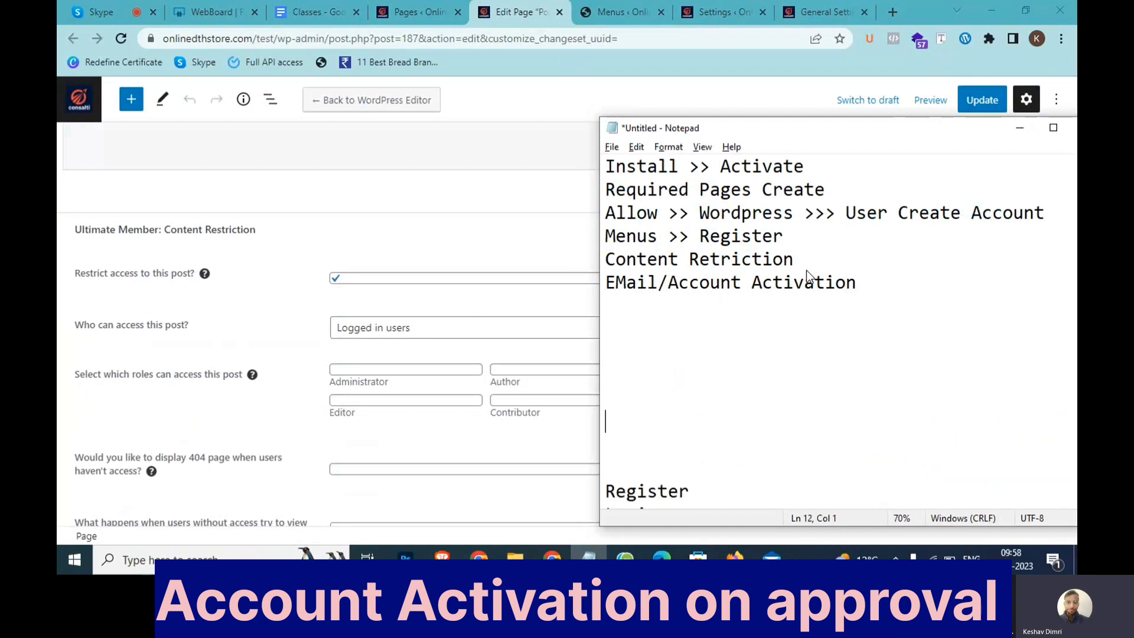
{"action": "key", "text": "Up"}
{"action": "key", "text": "Up"}
{"action": "key", "text": "Up"}
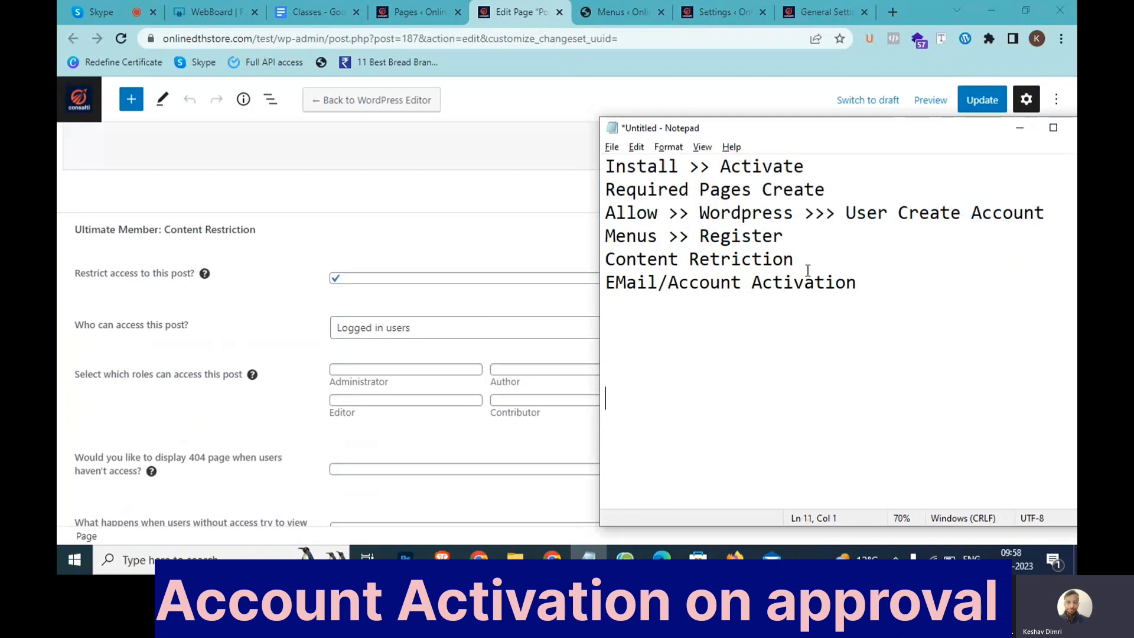
{"action": "type", "text": "LMS >> Manu"}
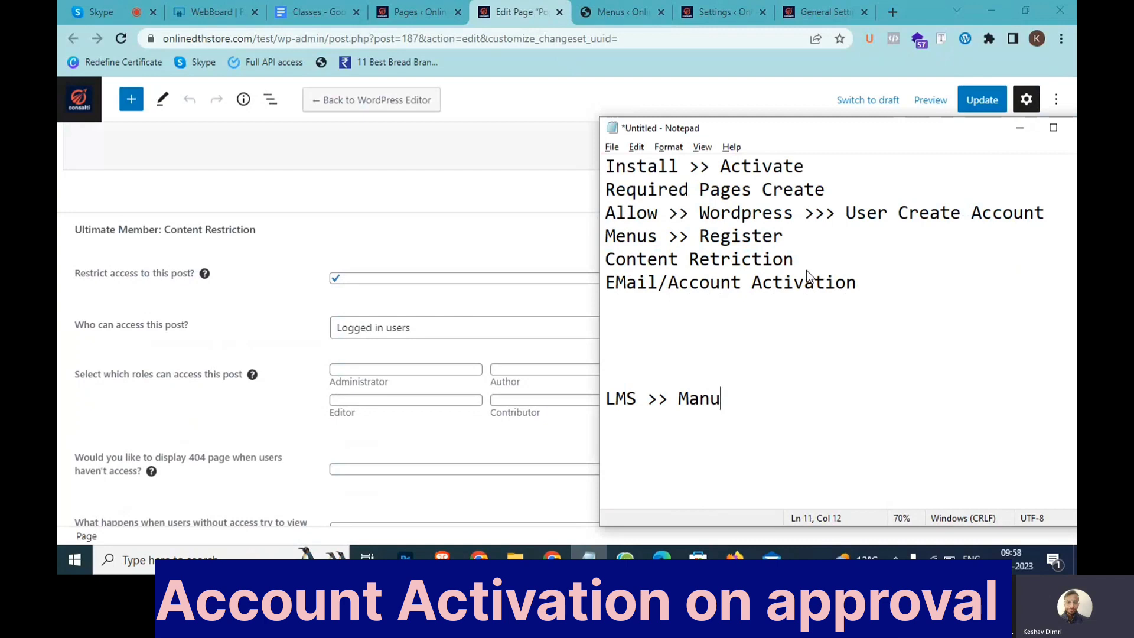
{"action": "type", "text": "al > Google A"}
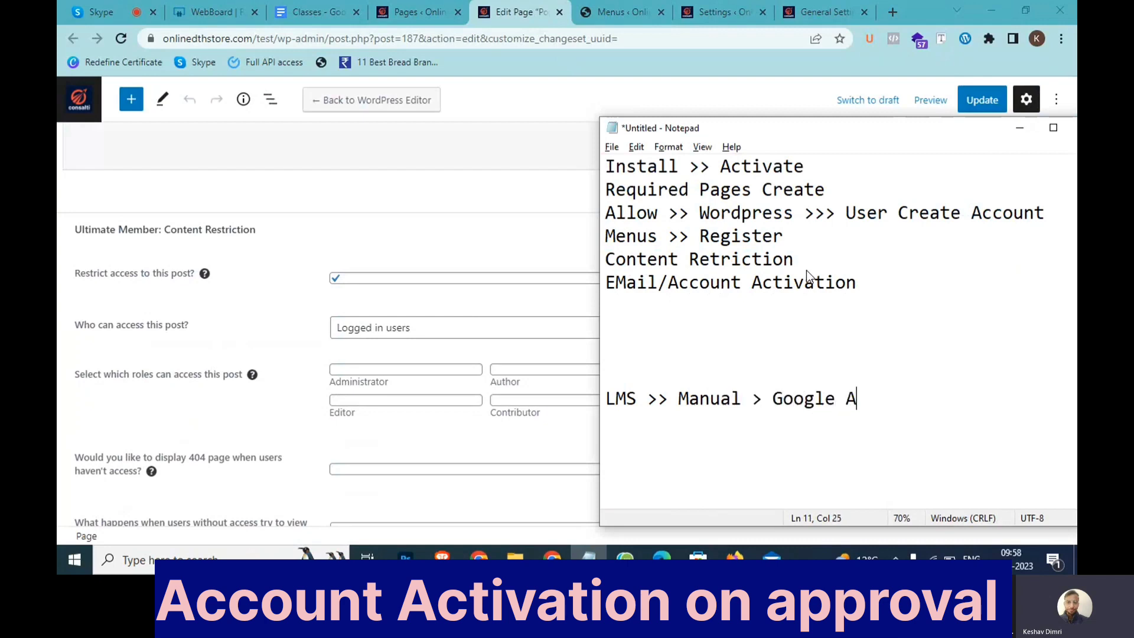
{"action": "type", "text": "ds Course "}
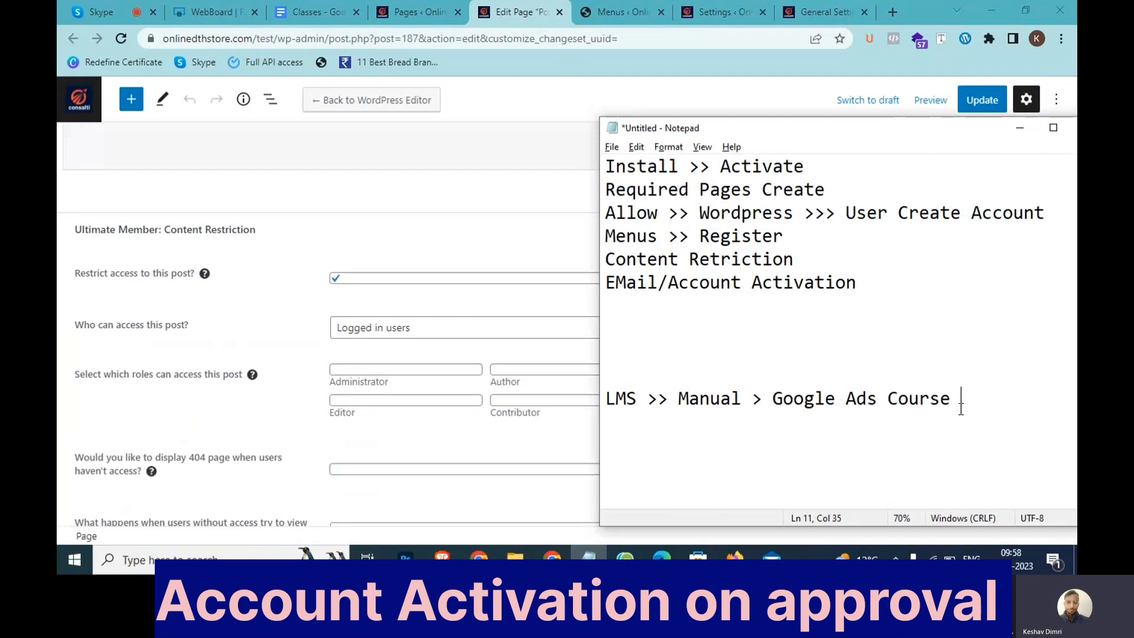
{"action": "type", "text": ">>20,000"}
{"action": "left_click_drag", "start_coordinate": [1057, 398], "coordinate": [994, 400]}
{"action": "left_click", "coordinate": [983, 399]}
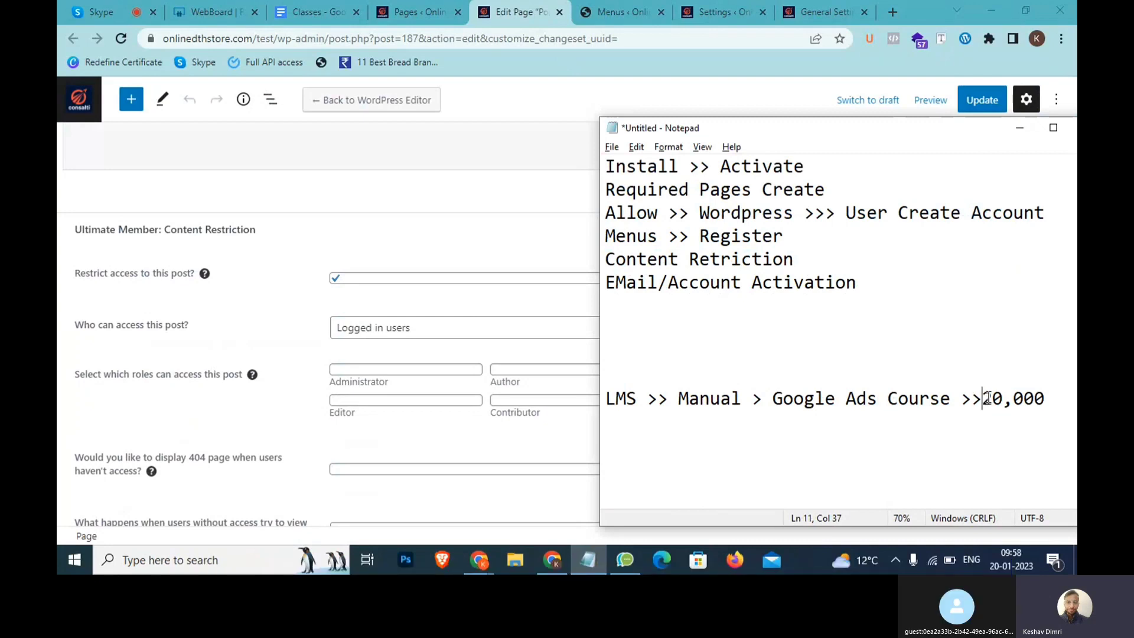
{"action": "type", "text": "₹"}
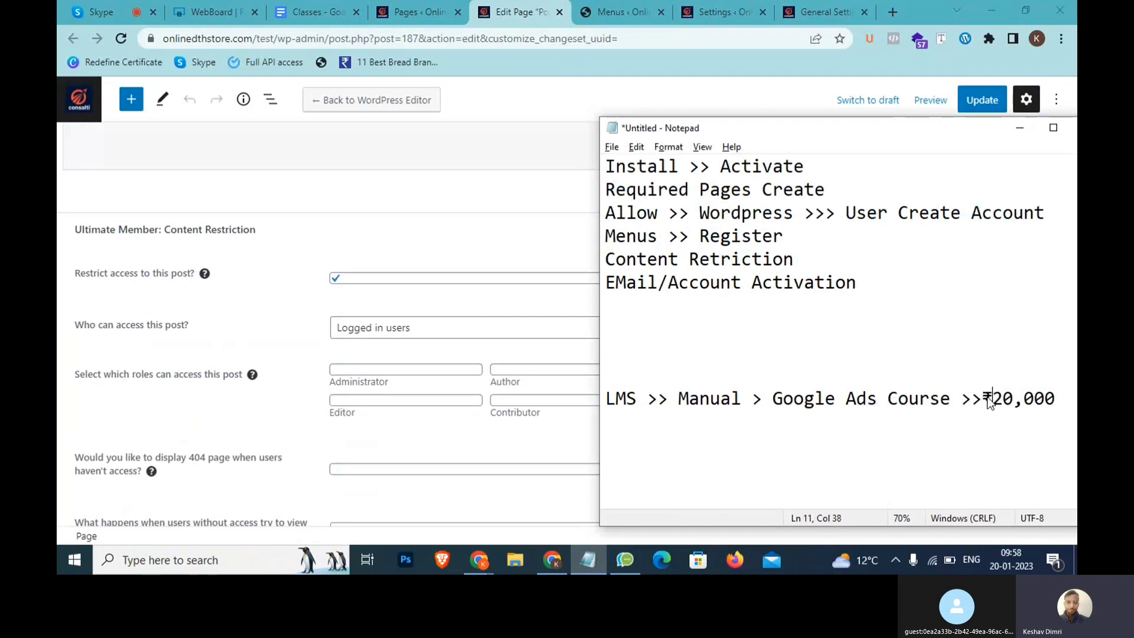
Add a '>> Paid Course Enroll >> Manual approve' line under the LMS note
{"action": "key", "text": "End"}
{"action": "key", "text": "Return"}
{"action": "type", "text": ">>"}
{"action": "type", "text": "Paid Course Enrolll"}
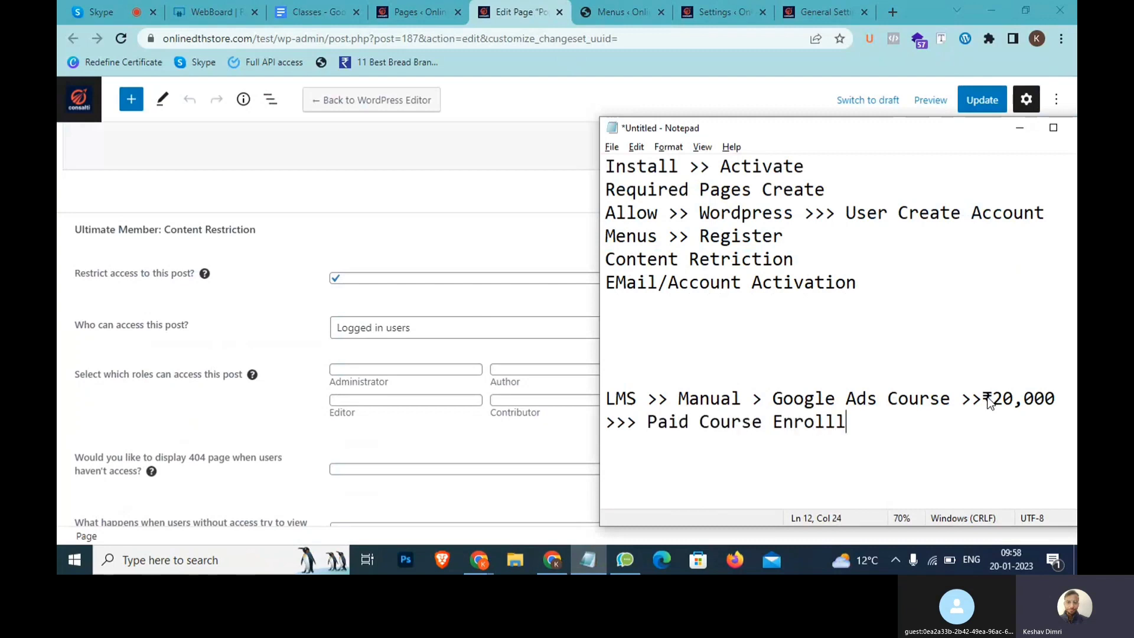
{"action": "key", "text": "BackSpace"}
{"action": "type", "text": ">> Manual approve"}
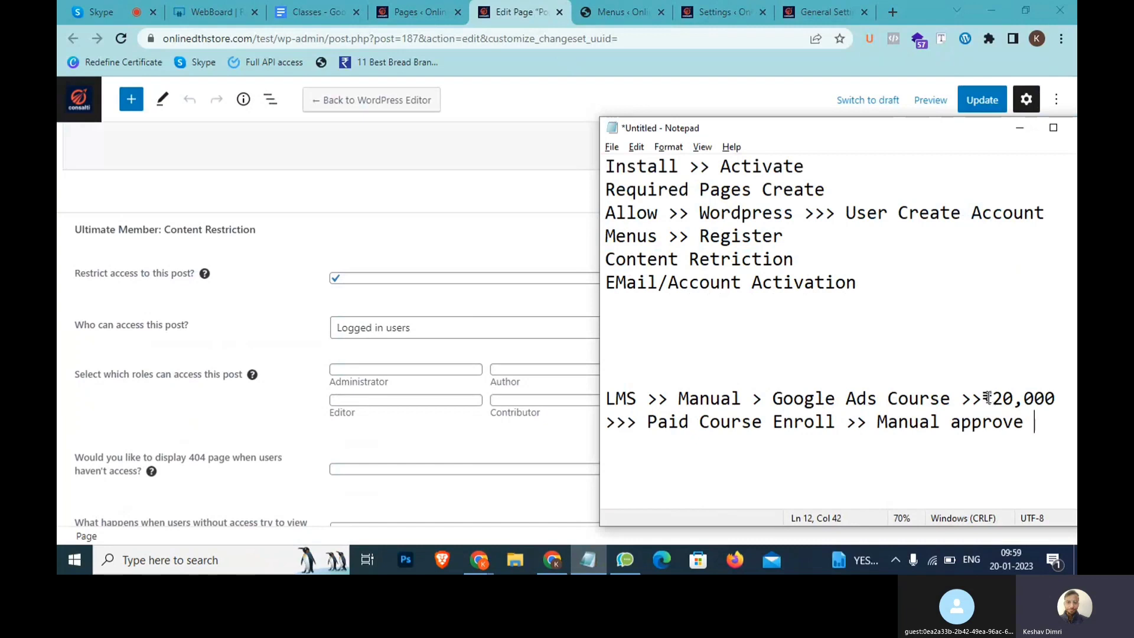
Review the LMS approval notes, then return to Ultimate Member's Access settings in Chrome
{"action": "left_click_drag", "start_coordinate": [1033, 434], "coordinate": [605, 398]}
{"action": "left_click", "coordinate": [763, 402]}
{"action": "left_click_drag", "start_coordinate": [763, 401], "coordinate": [1030, 444]}
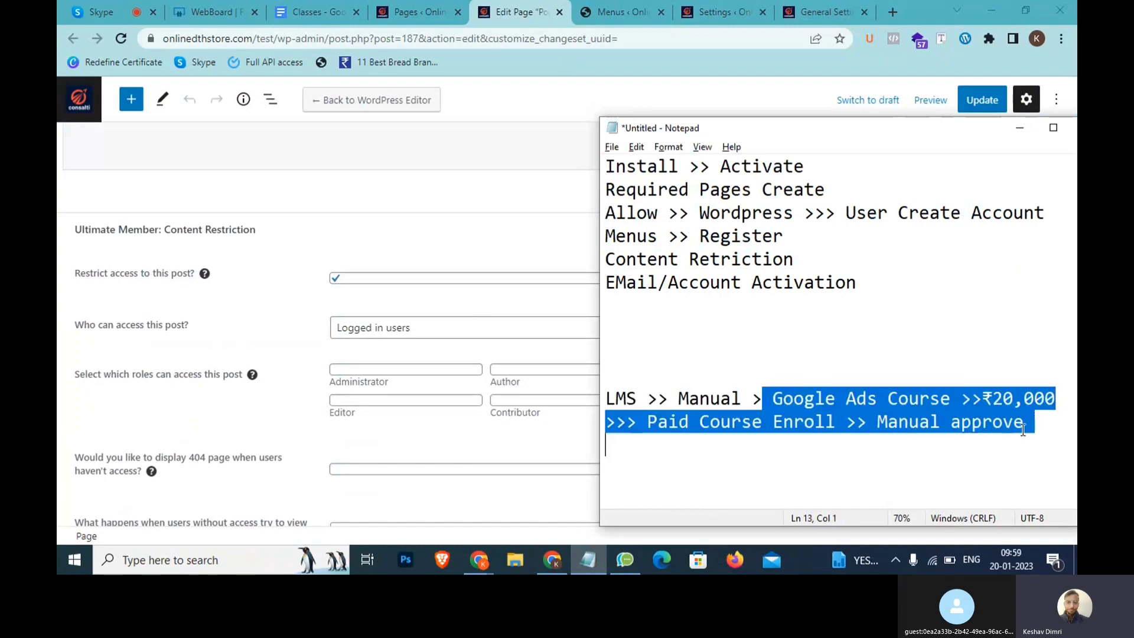
{"action": "left_click", "coordinate": [720, 394]}
{"action": "left_click_drag", "start_coordinate": [668, 397], "coordinate": [718, 407]}
{"action": "left_click_drag", "start_coordinate": [1054, 422], "coordinate": [603, 395]}
{"action": "left_click", "coordinate": [761, 387]}
{"action": "left_click_drag", "start_coordinate": [1052, 425], "coordinate": [596, 400]}
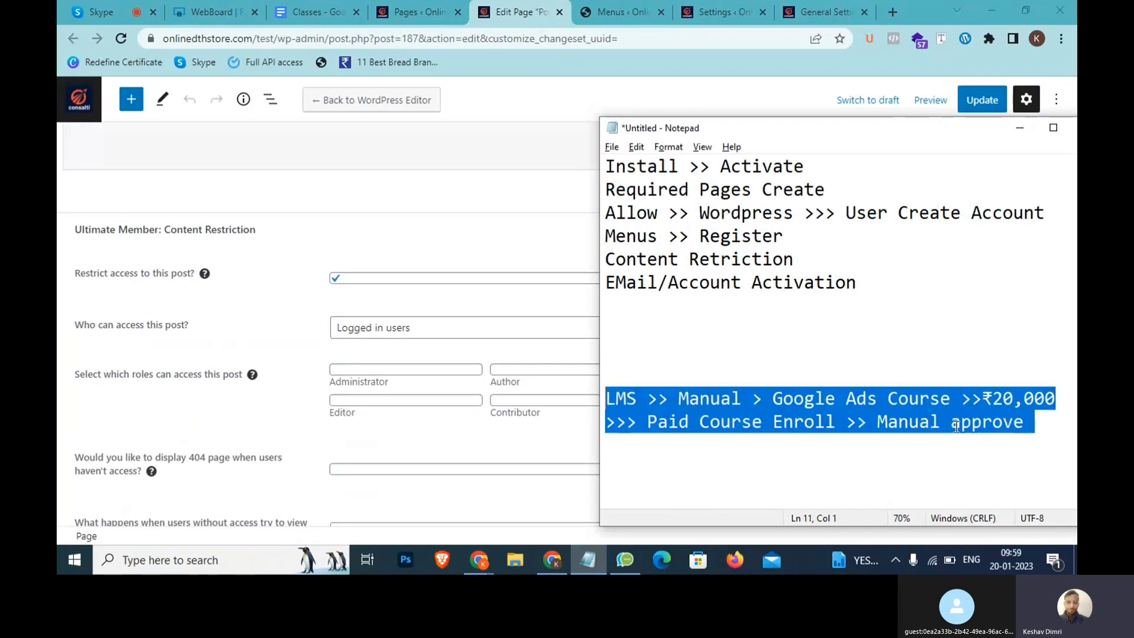
{"action": "left_click_drag", "start_coordinate": [1040, 430], "coordinate": [656, 395]}
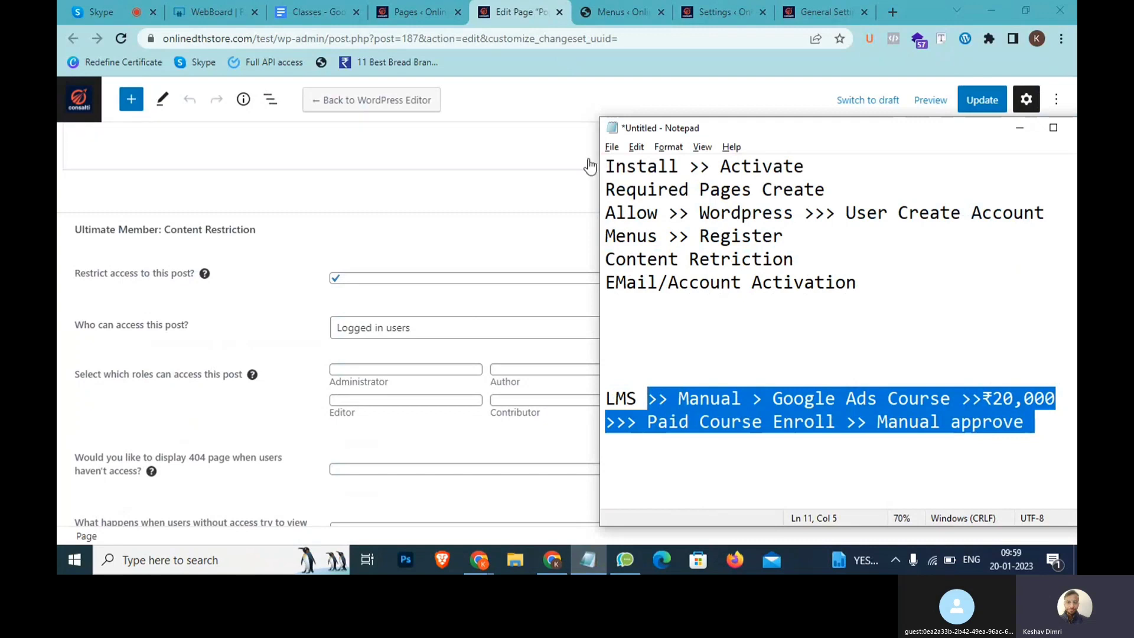
{"action": "left_click", "coordinate": [706, 5]}
{"action": "left_click", "coordinate": [707, 5]}
{"action": "scroll", "coordinate": [207, 354], "scroll_direction": "down", "scroll_amount": 3}
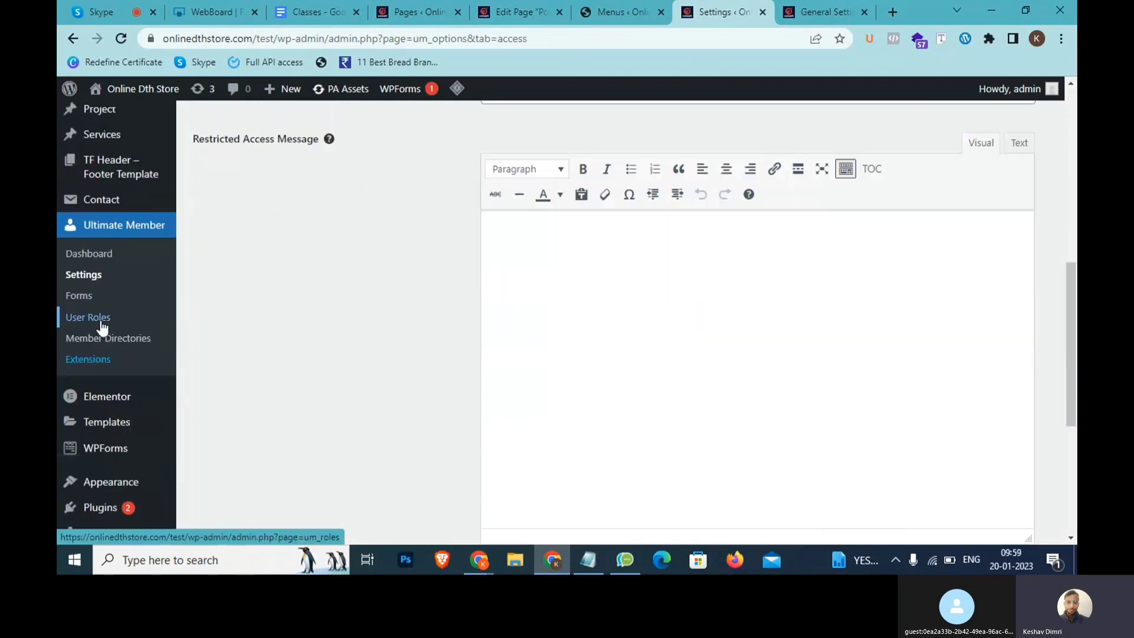
Open Ultimate Member User Roles, add a 'Sign Up' note line, then edit the Subscriber role
{"action": "left_click", "coordinate": [104, 319]}
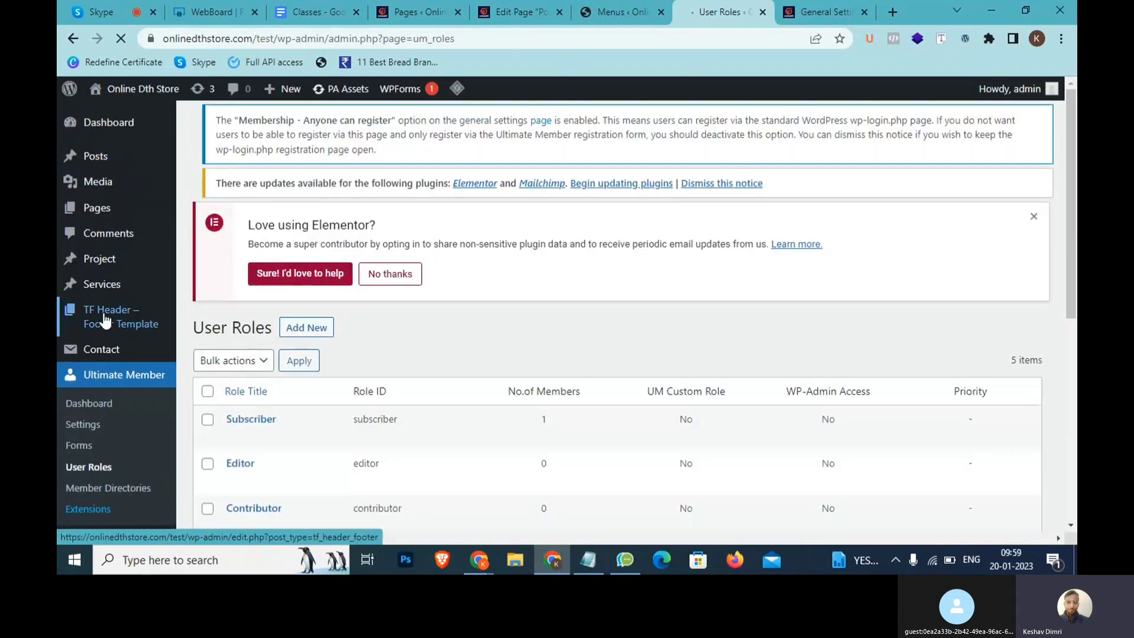
{"action": "scroll", "coordinate": [222, 374], "scroll_direction": "down", "scroll_amount": 3}
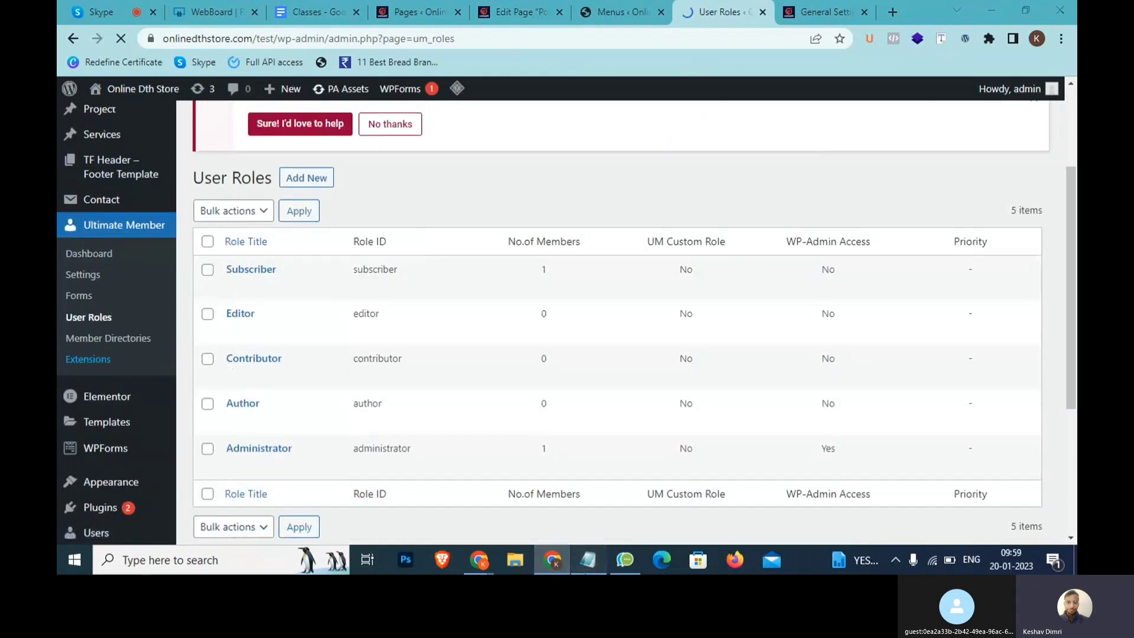
{"action": "left_click", "coordinate": [588, 559]}
{"action": "key", "text": "Return"}
{"action": "left_click_drag", "start_coordinate": [1035, 421], "coordinate": [879, 421]}
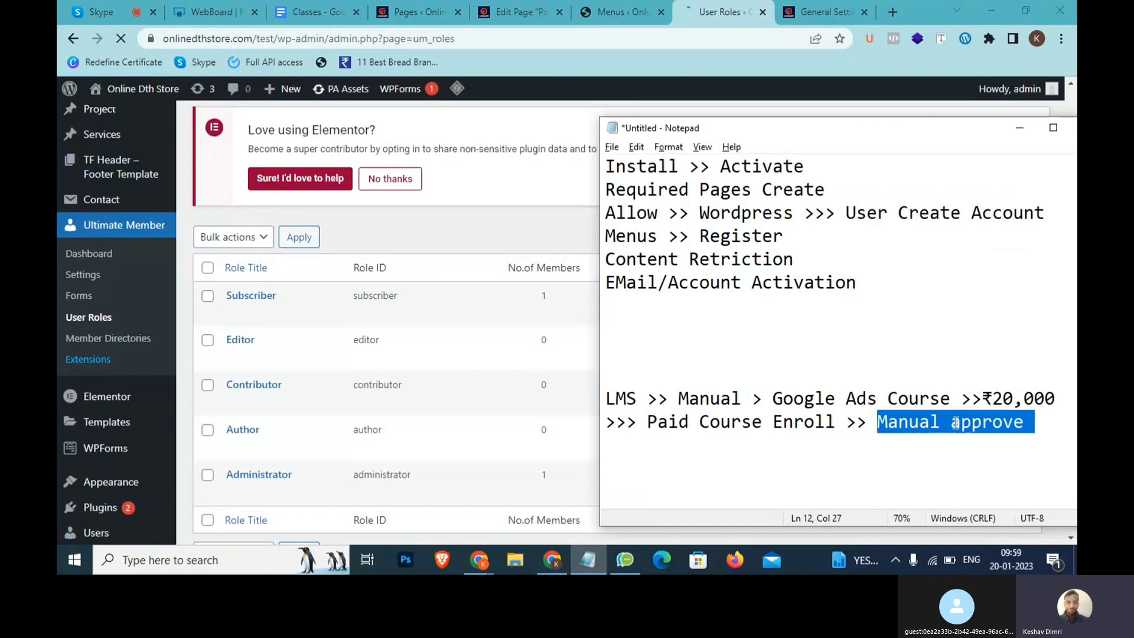
{"action": "key", "text": "Right"}
{"action": "key", "text": "Down"}
{"action": "type", "text": "Sign Up"}
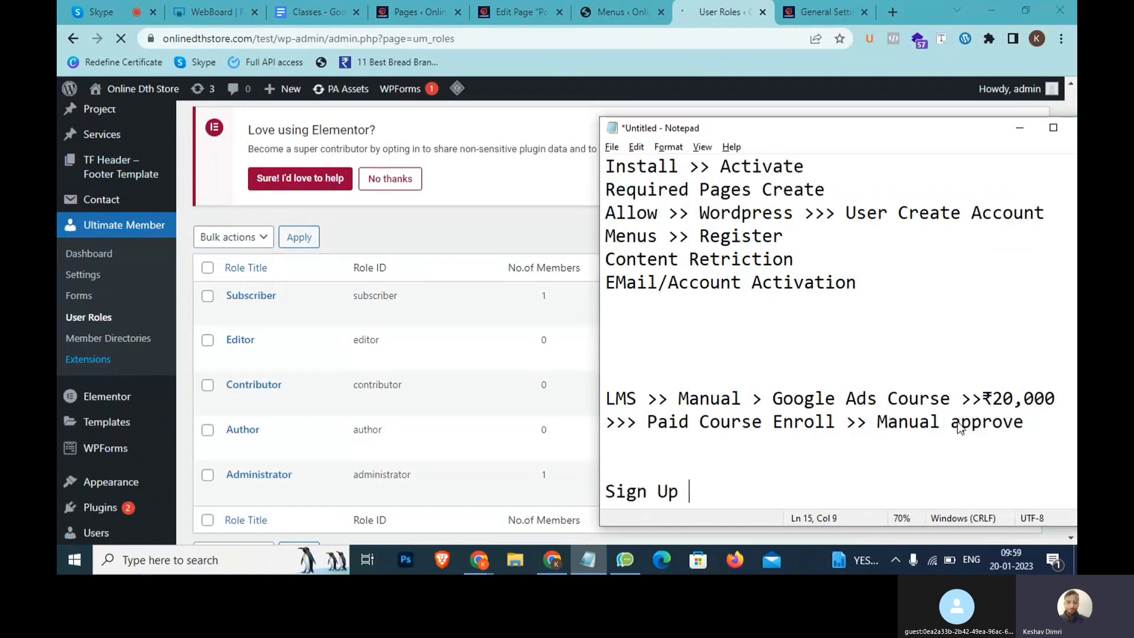
{"action": "left_click", "coordinate": [565, 322]}
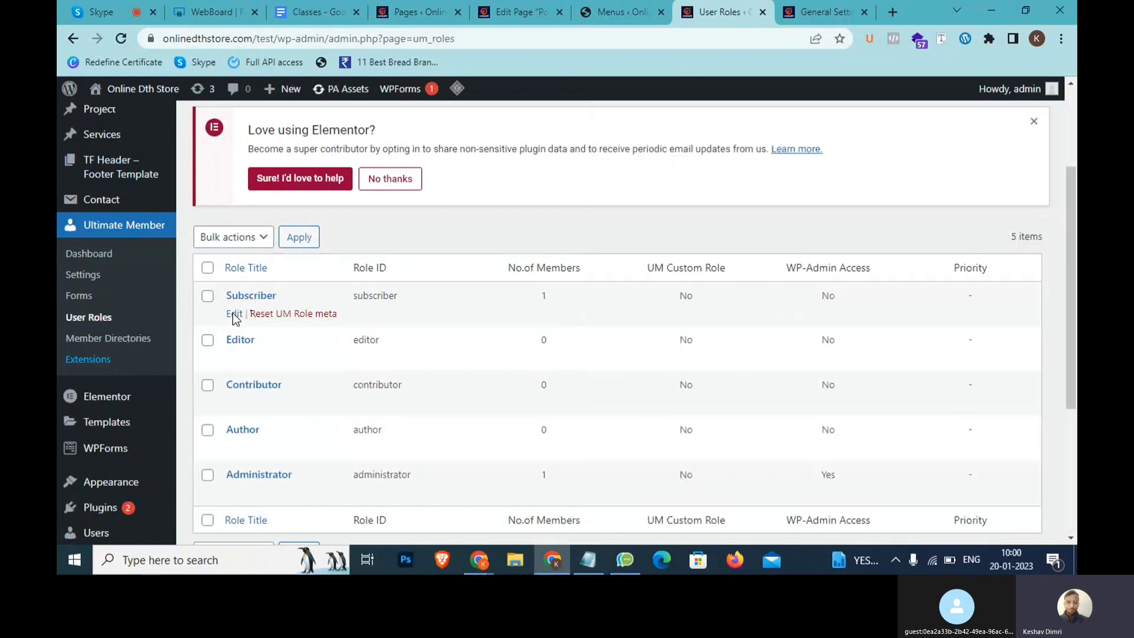
{"action": "left_click", "coordinate": [234, 315]}
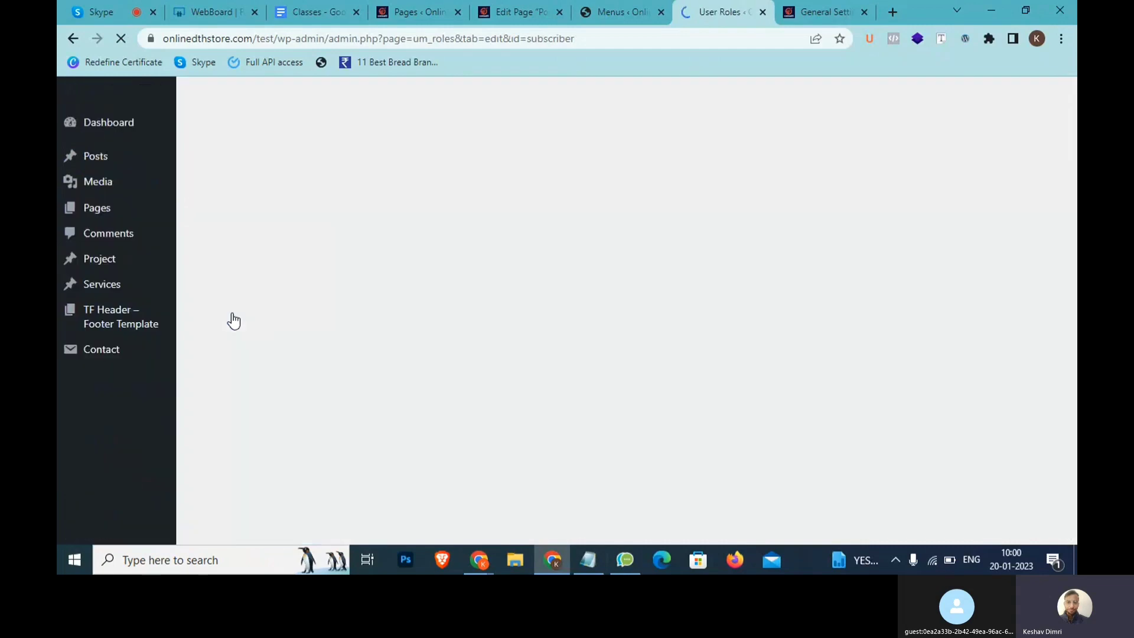
Choose Require Admin Review as the Subscriber role's Registration Status under Registration Options
{"action": "scroll", "coordinate": [382, 313], "scroll_direction": "down", "scroll_amount": 8}
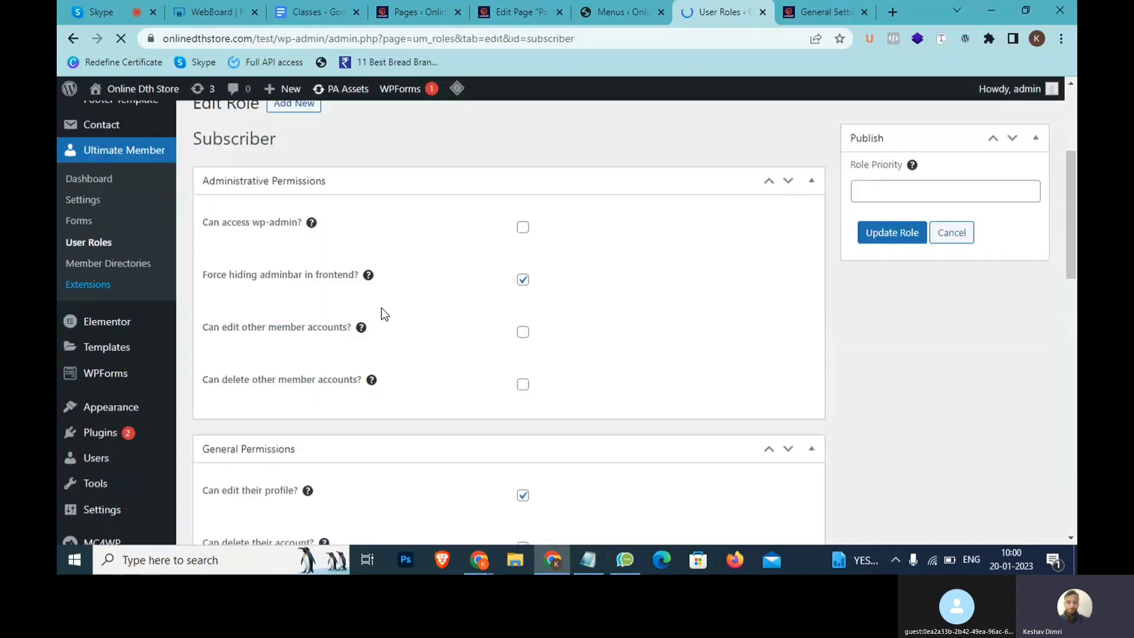
{"action": "scroll", "coordinate": [382, 314], "scroll_direction": "down", "scroll_amount": 10}
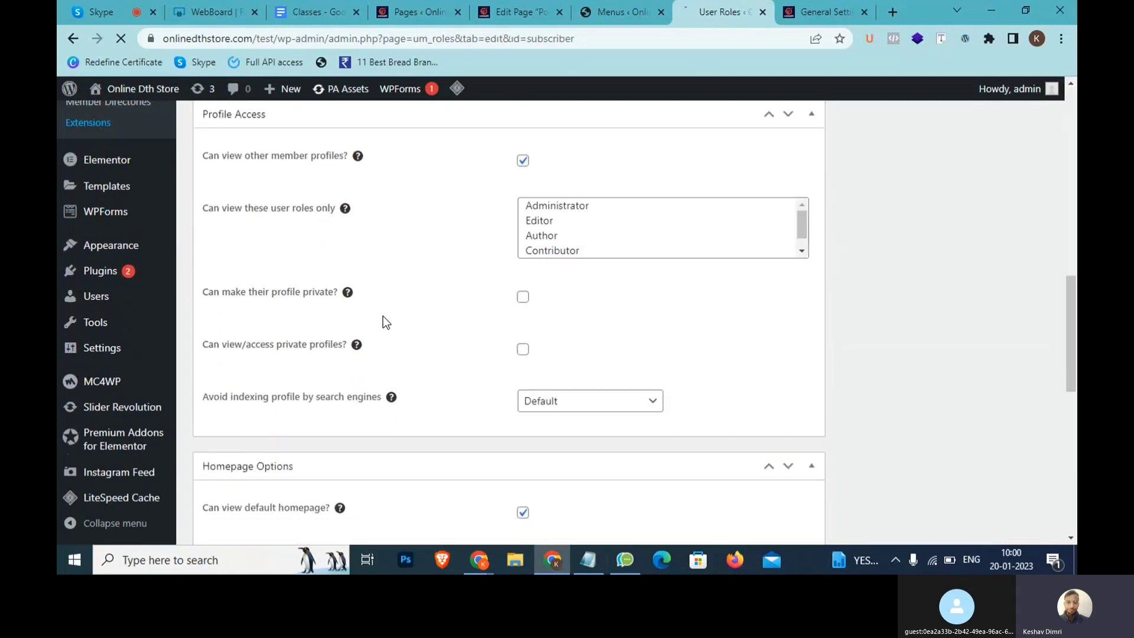
{"action": "scroll", "coordinate": [382, 316], "scroll_direction": "down", "scroll_amount": 3}
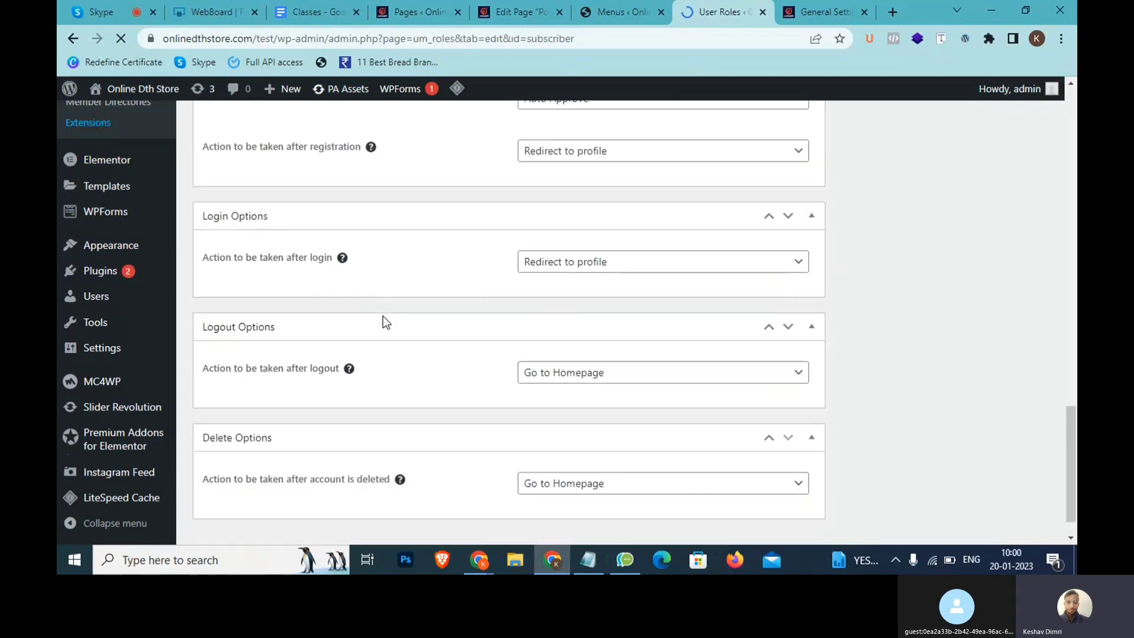
{"action": "scroll", "coordinate": [382, 316], "scroll_direction": "up", "scroll_amount": 1}
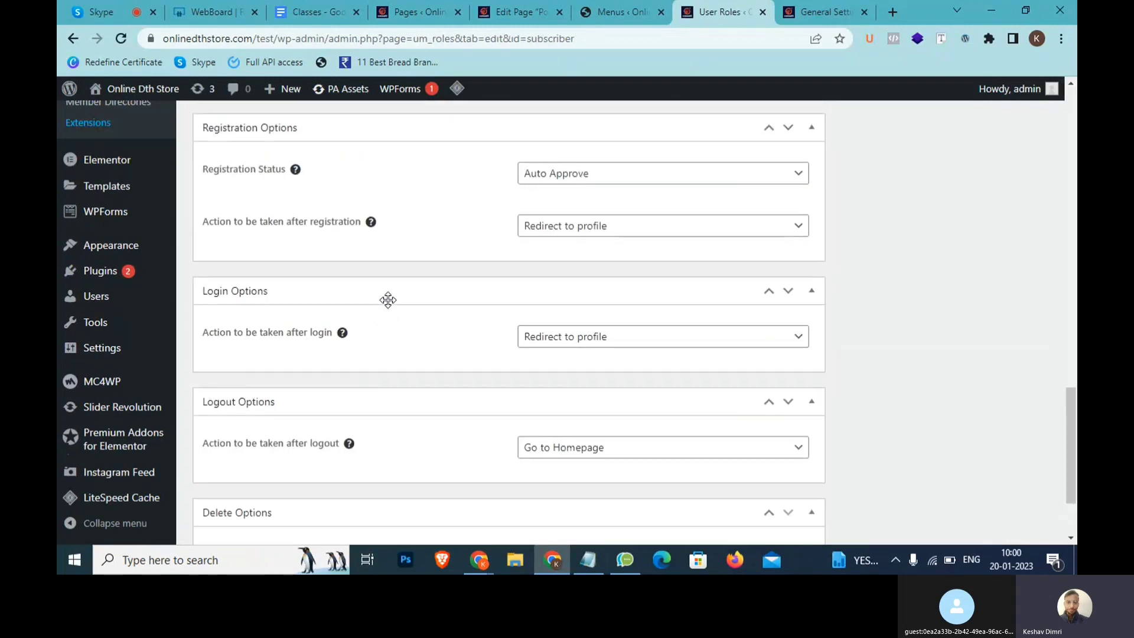
{"action": "scroll", "coordinate": [310, 188], "scroll_direction": "up", "scroll_amount": 3}
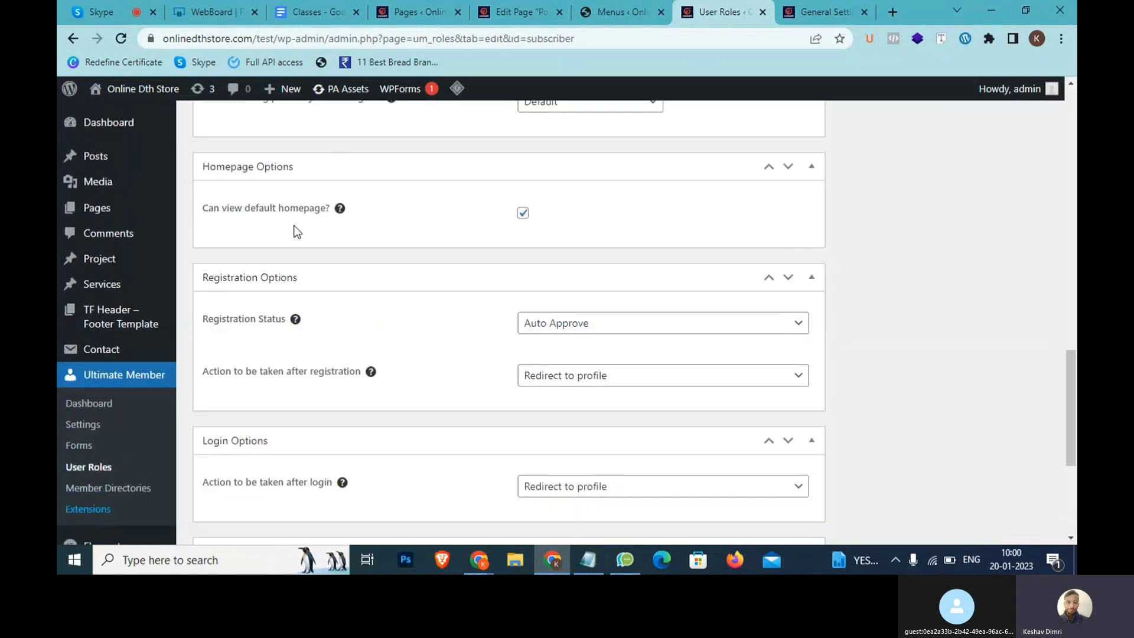
{"action": "scroll", "coordinate": [281, 284], "scroll_direction": "up", "scroll_amount": 3}
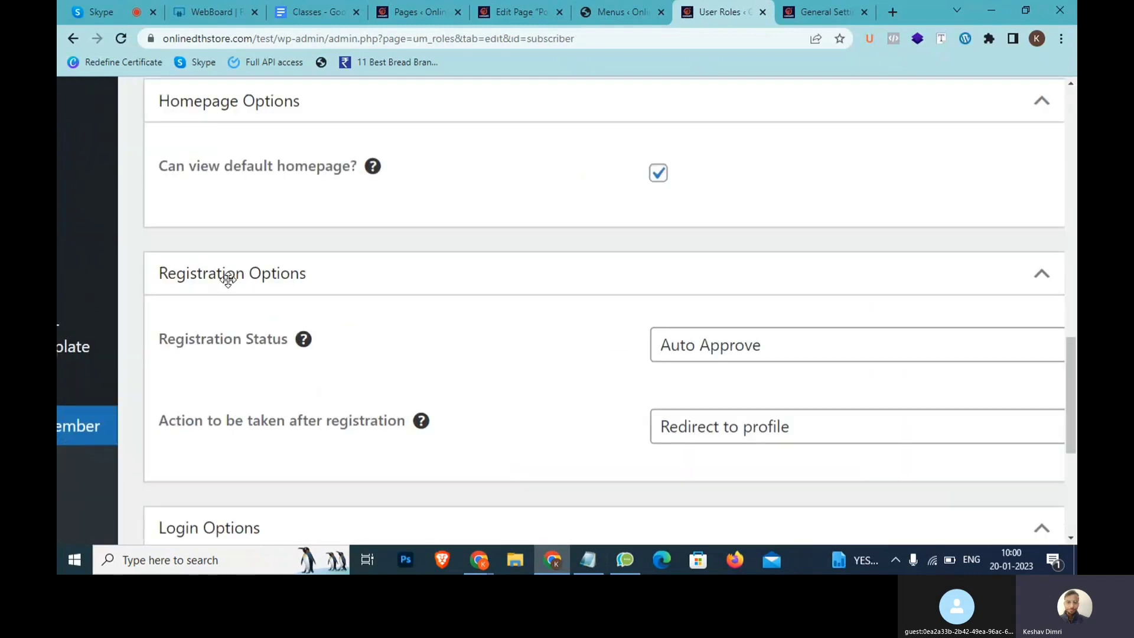
{"action": "scroll", "coordinate": [248, 296], "scroll_direction": "up", "scroll_amount": 1}
{"action": "scroll", "coordinate": [466, 279], "scroll_direction": "right", "scroll_amount": 1}
{"action": "scroll", "coordinate": [465, 278], "scroll_direction": "down", "scroll_amount": 1}
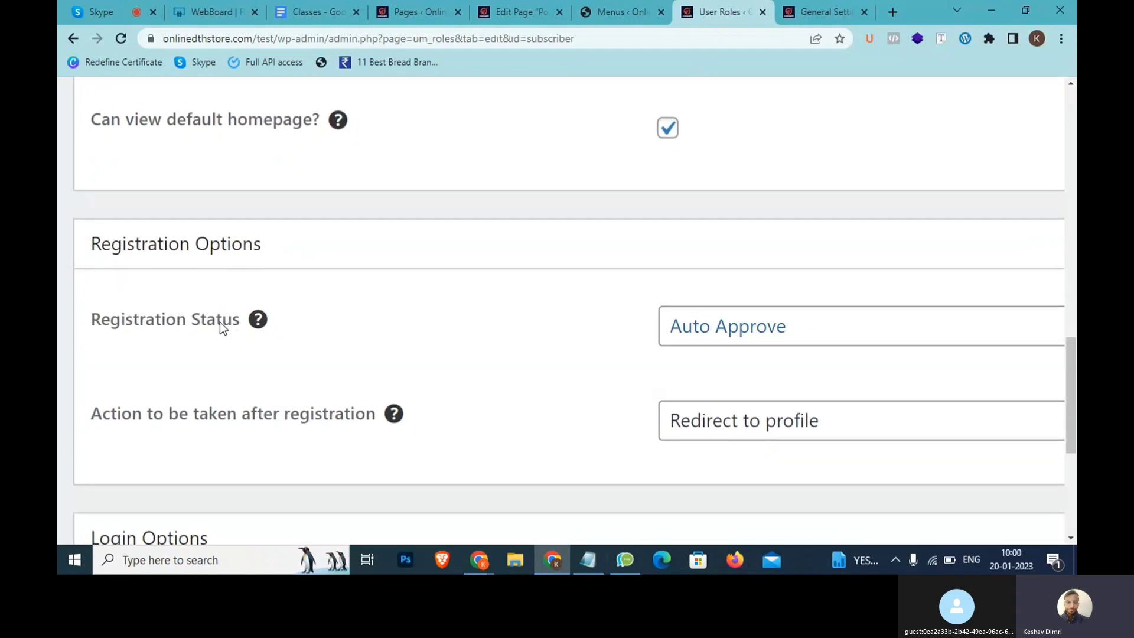
{"action": "mouse_move", "coordinate": [259, 324]}
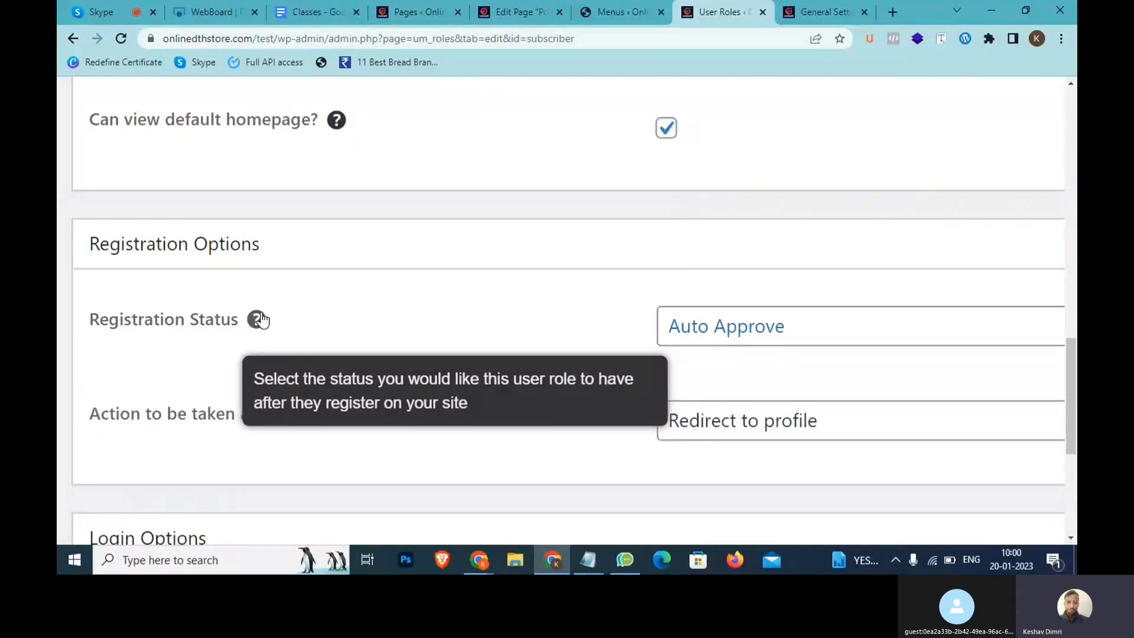
{"action": "left_click", "coordinate": [759, 343]}
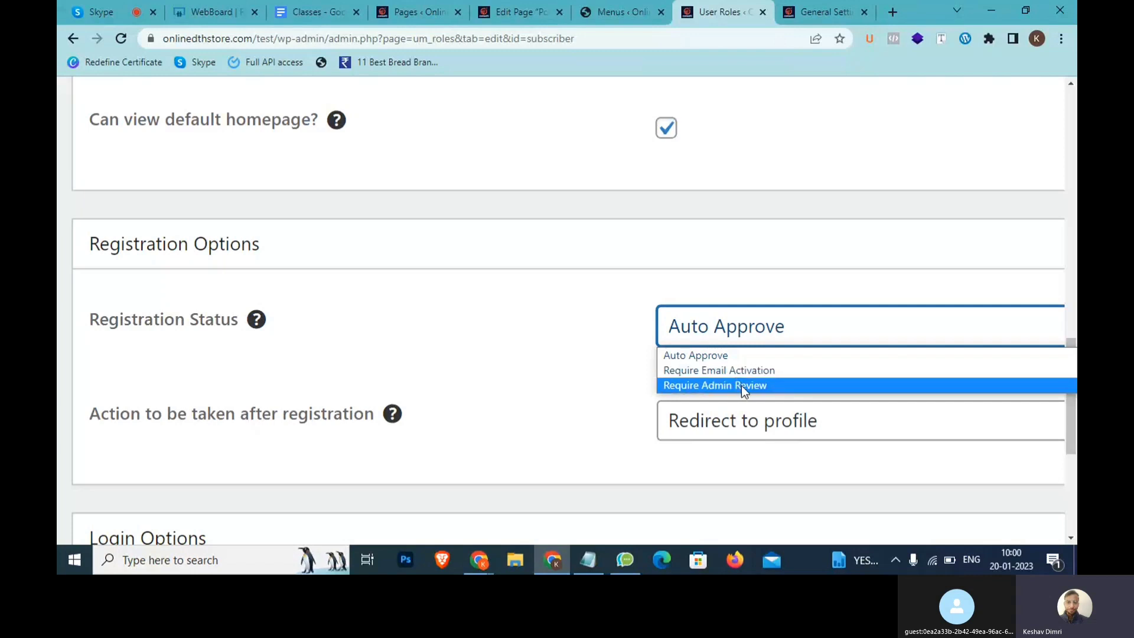
{"action": "left_click", "coordinate": [710, 385]}
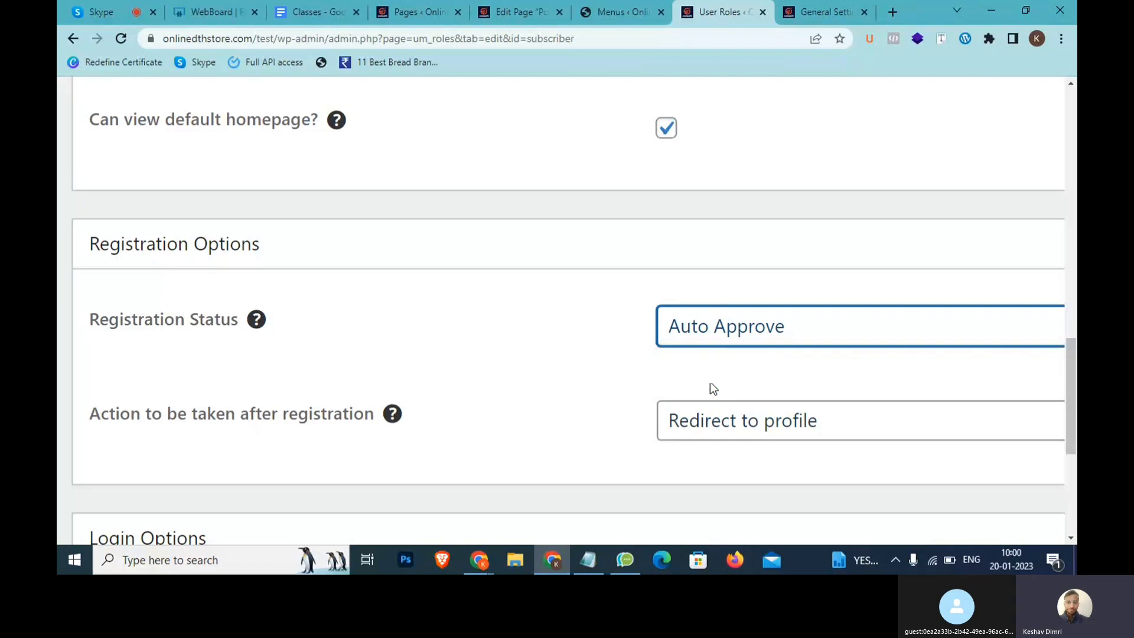
{"action": "left_click", "coordinate": [740, 326]}
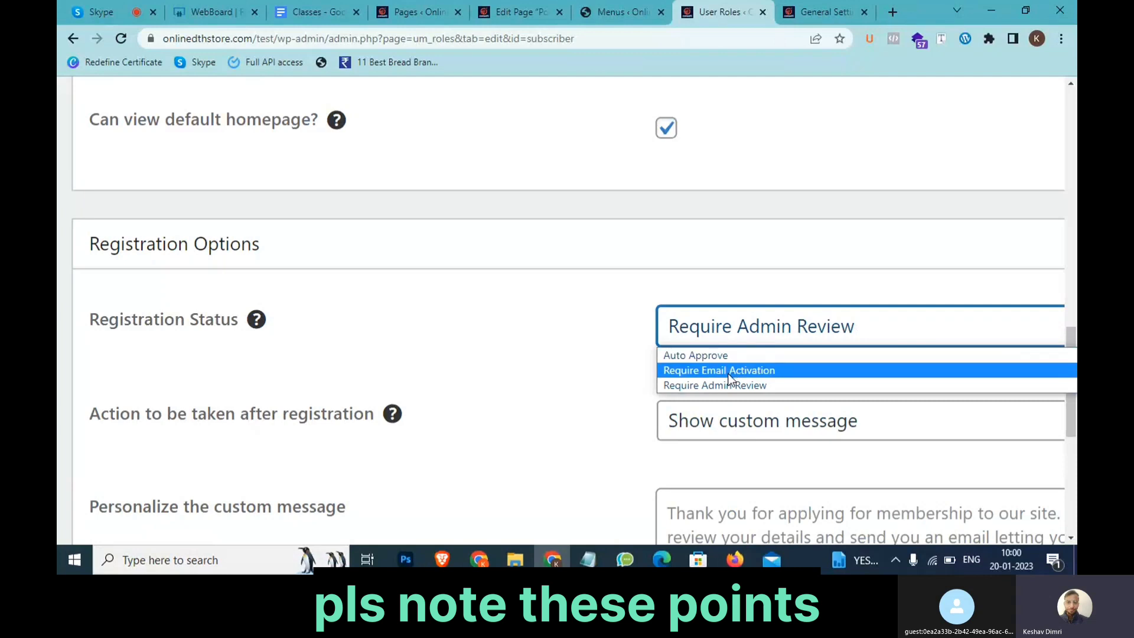
{"action": "left_click", "coordinate": [588, 559]}
Note 'EMail Activation LInk >> Successfully register' on a new Notepad line
{"action": "key", "text": "Return"}
{"action": "key", "text": "Return"}
{"action": "type", "text": "EMail A"}
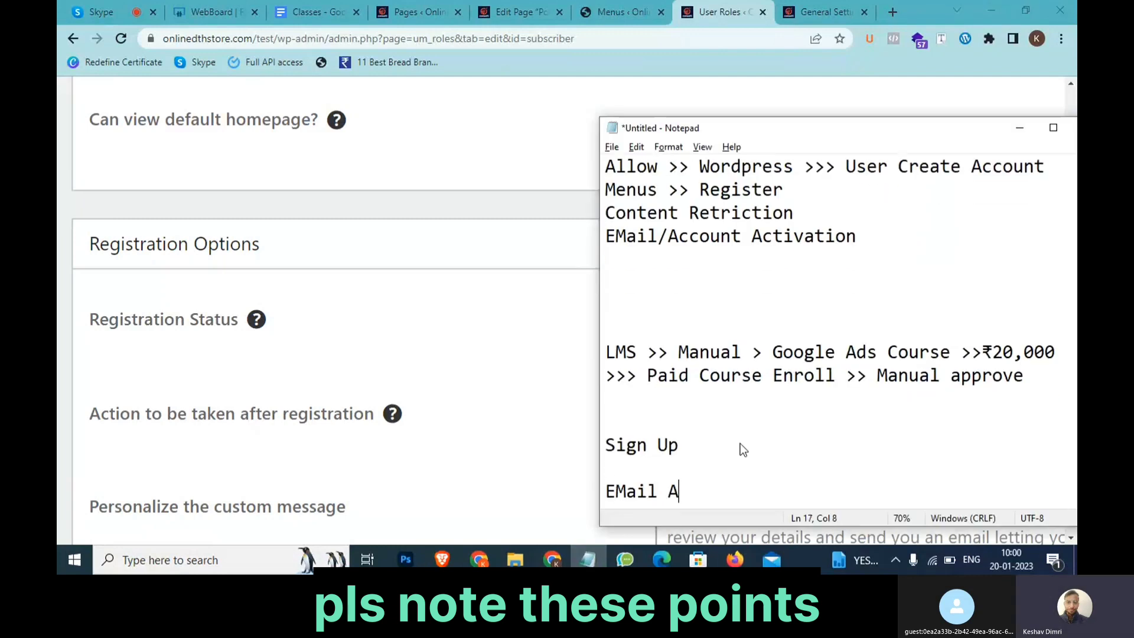
{"action": "type", "text": "ctivation L"}
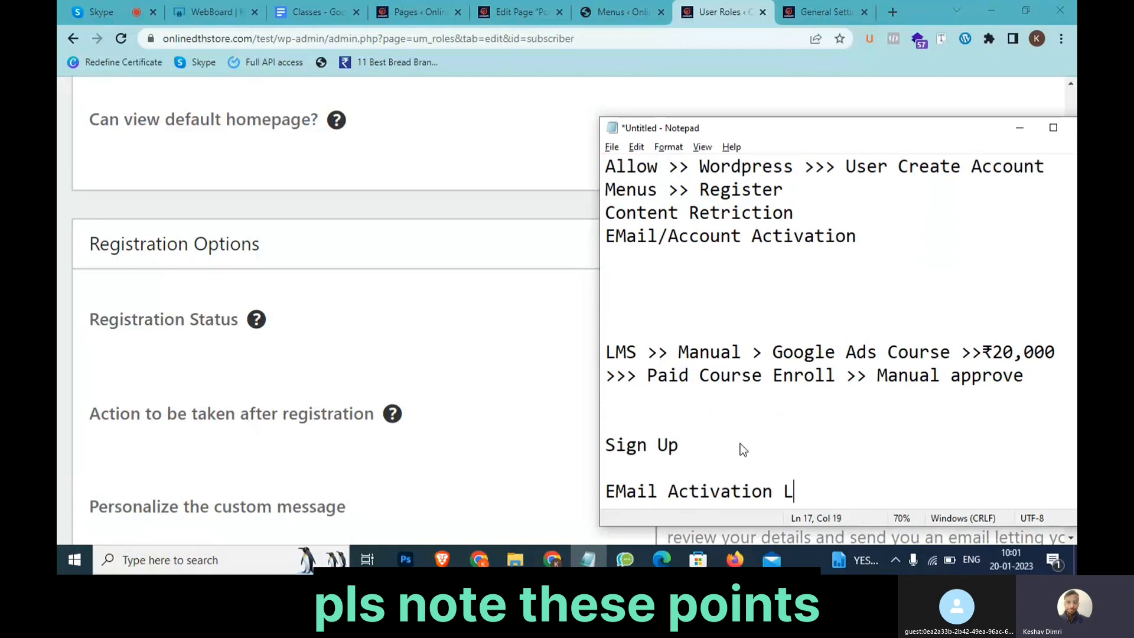
{"action": "type", "text": "Ink >> Succ"}
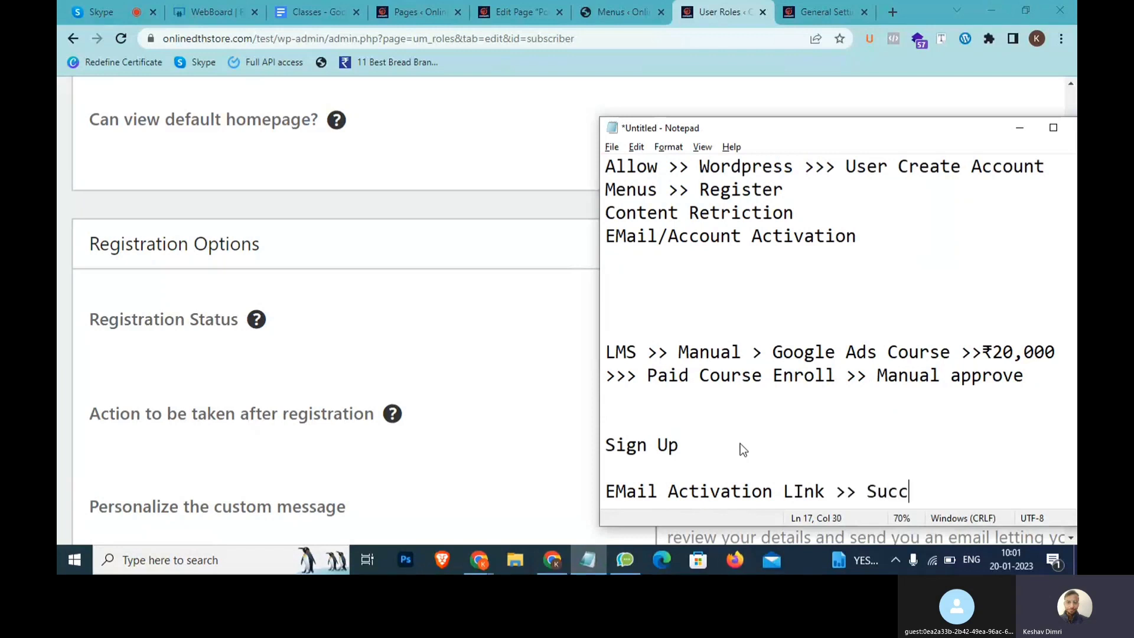
{"action": "type", "text": "essfully re"}
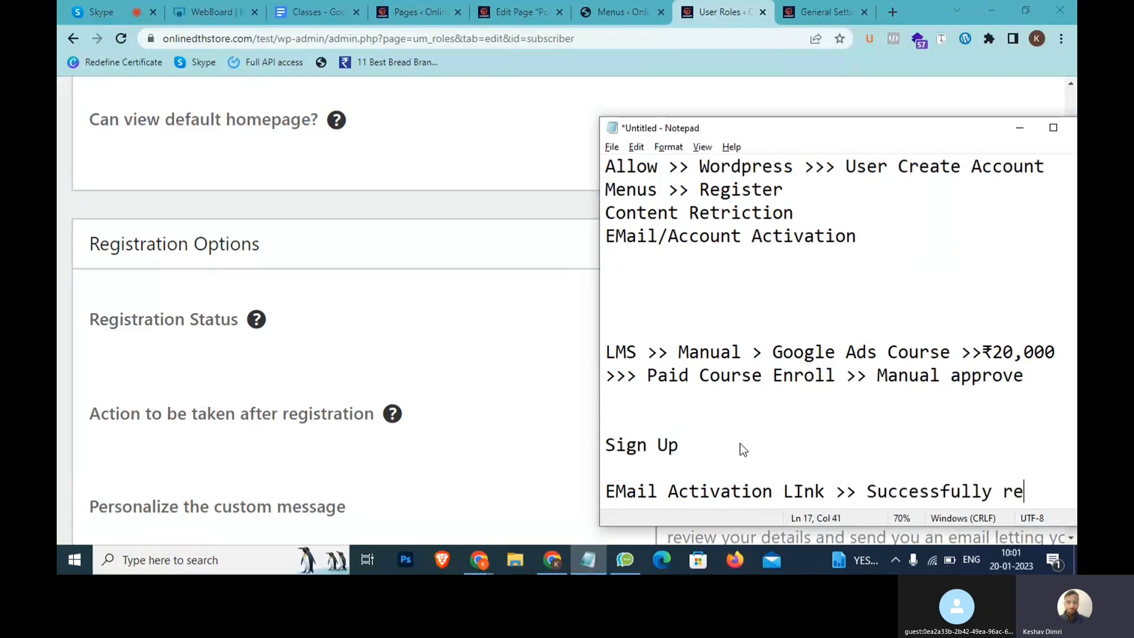
{"action": "type", "text": "gister"}
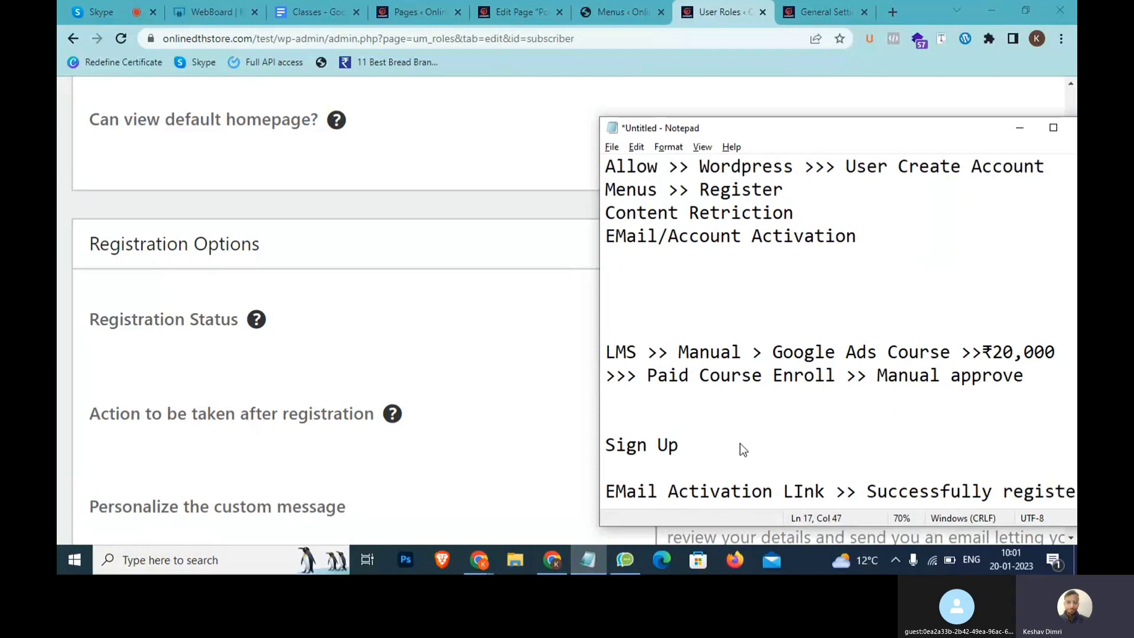
{"action": "key", "text": "Return"}
{"action": "key", "text": "alt+Tab"}
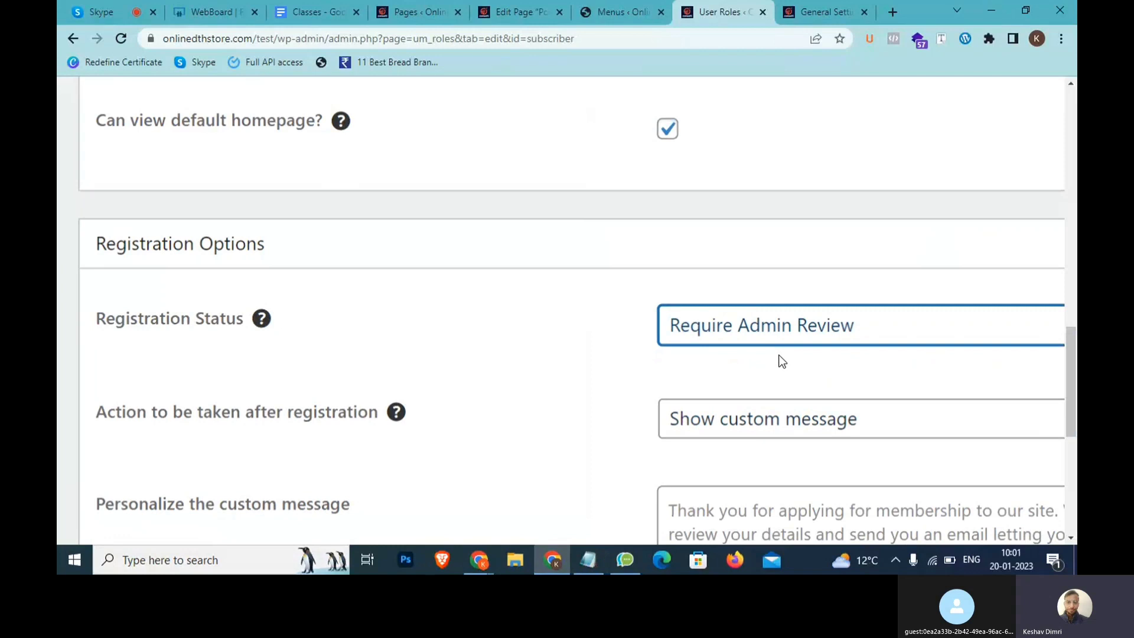
Confirm Require Admin Review is selected and update the Subscriber role
{"action": "scroll", "coordinate": [782, 360], "scroll_direction": "down", "scroll_amount": 2}
{"action": "scroll", "coordinate": [808, 339], "scroll_direction": "right", "scroll_amount": 1}
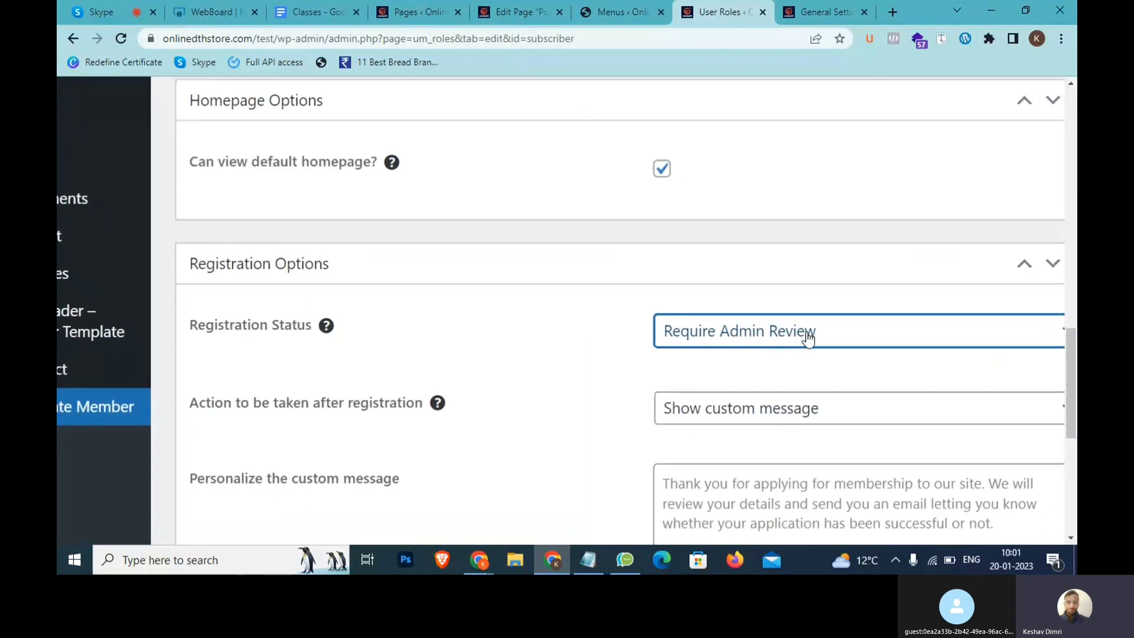
{"action": "left_click", "coordinate": [808, 338]}
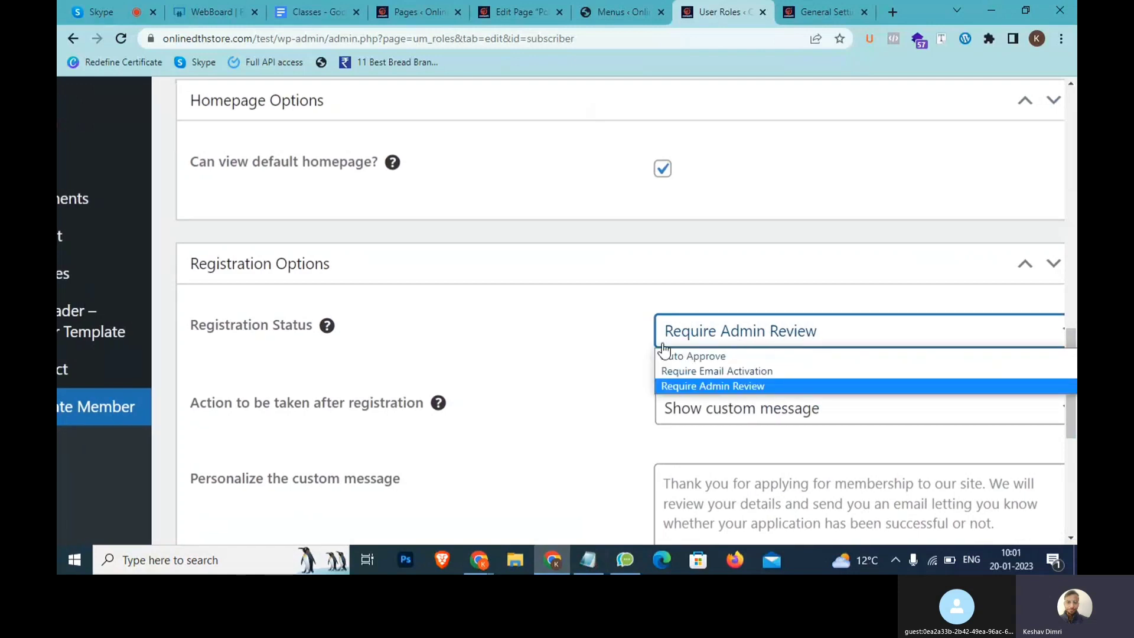
{"action": "left_click", "coordinate": [572, 358]}
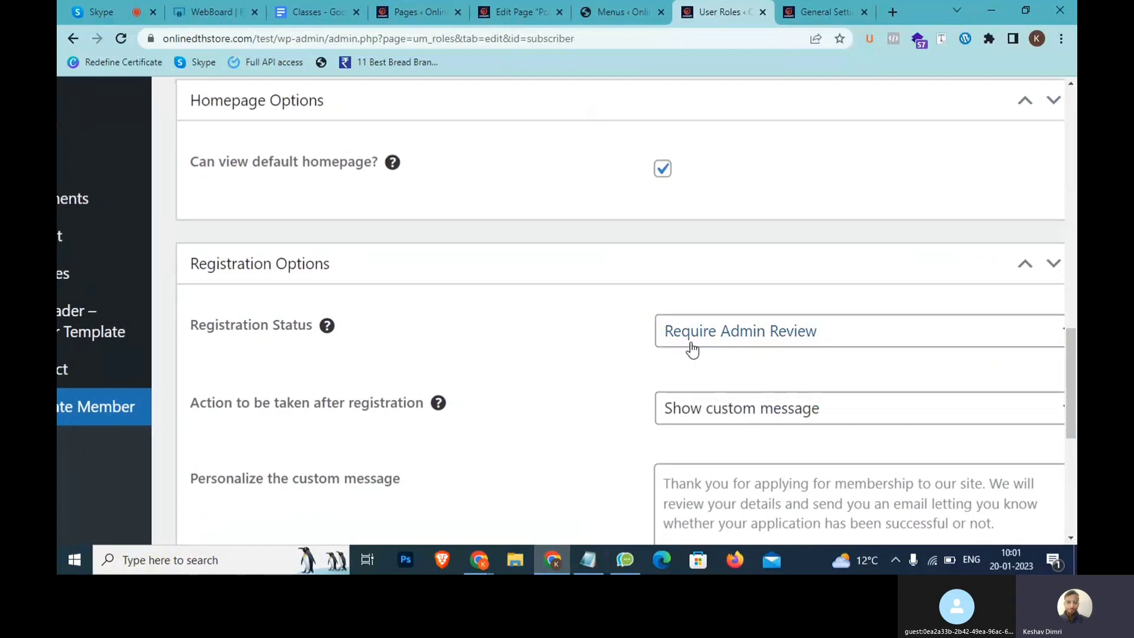
{"action": "scroll", "coordinate": [557, 407], "scroll_direction": "down", "scroll_amount": 3}
{"action": "scroll", "coordinate": [557, 414], "scroll_direction": "down", "scroll_amount": 6}
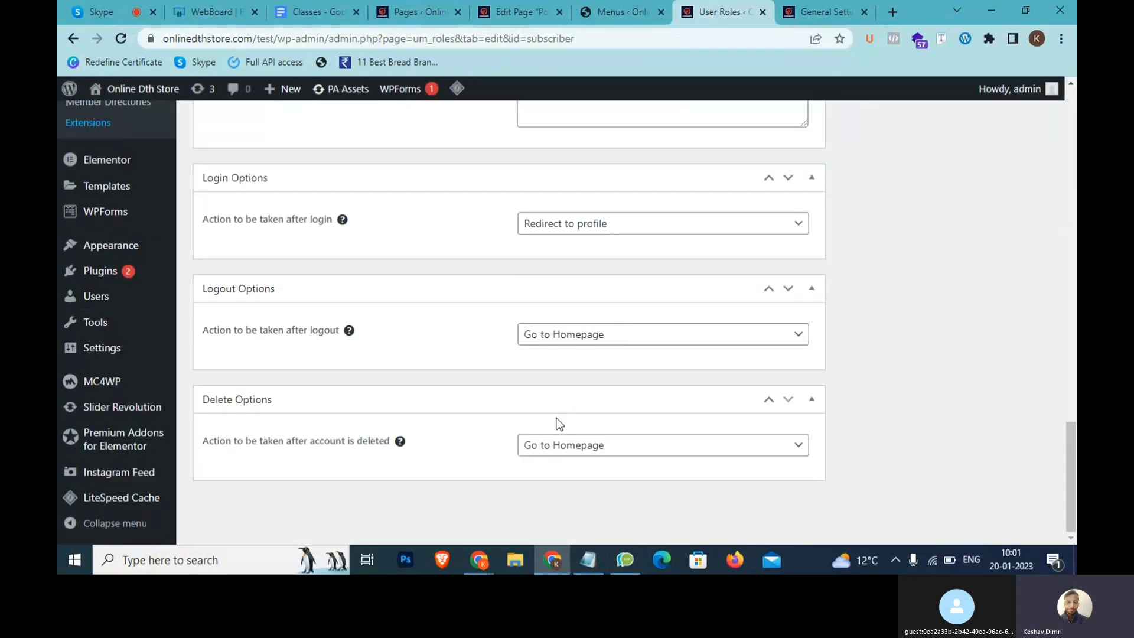
{"action": "scroll", "coordinate": [780, 366], "scroll_direction": "up", "scroll_amount": 15}
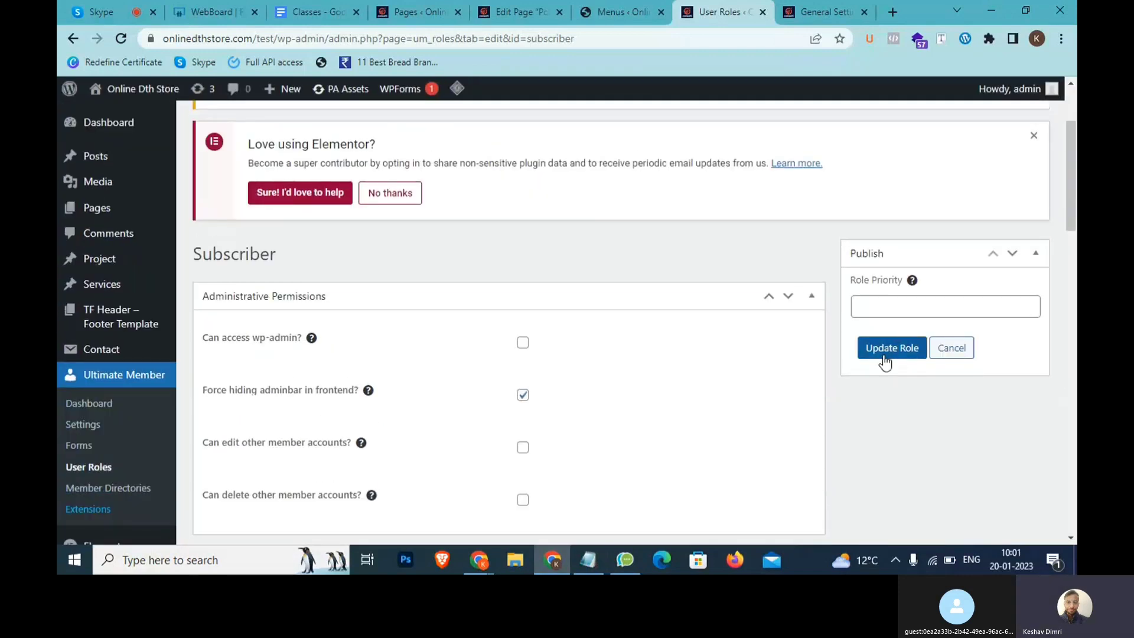
{"action": "left_click", "coordinate": [886, 357]}
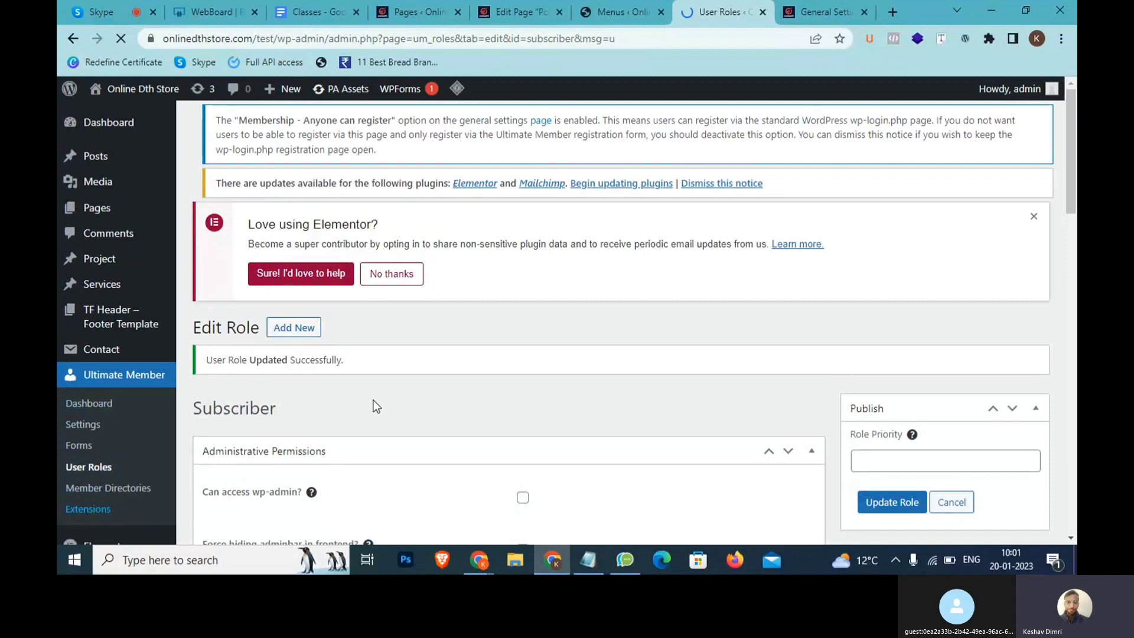
Add an 'Admin >>> Koi person / User >> Sign Up >> Waiti >> Manual Approval >>> Notification' note line
{"action": "left_click", "coordinate": [581, 558]}
{"action": "key", "text": "Return"}
{"action": "type", "text": "Admin "}
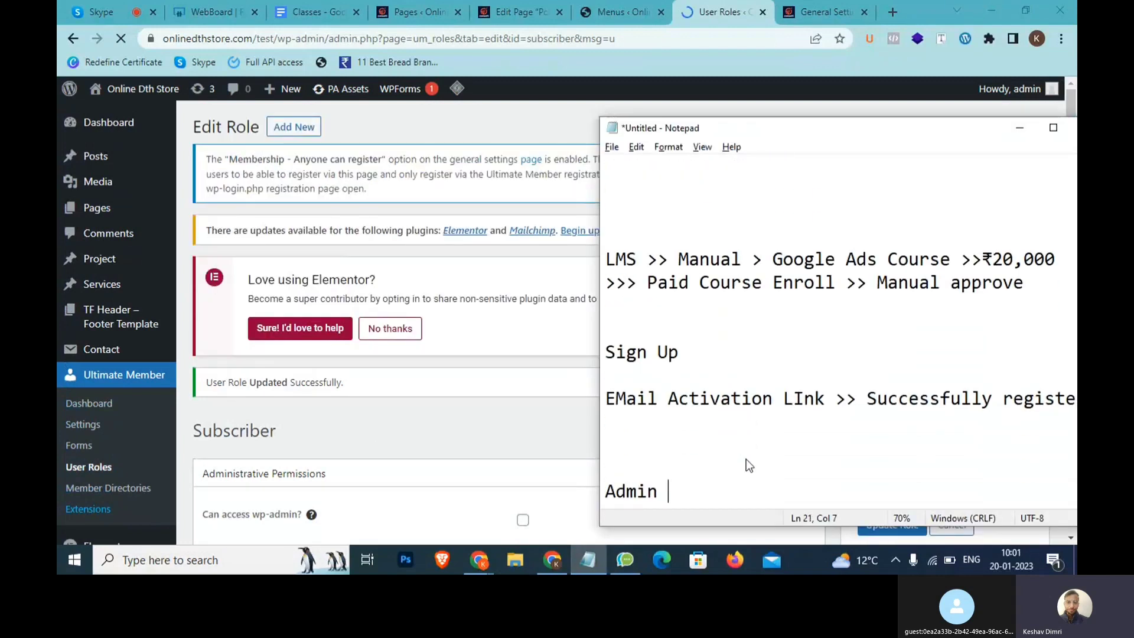
{"action": "type", "text": ">>> Koi "}
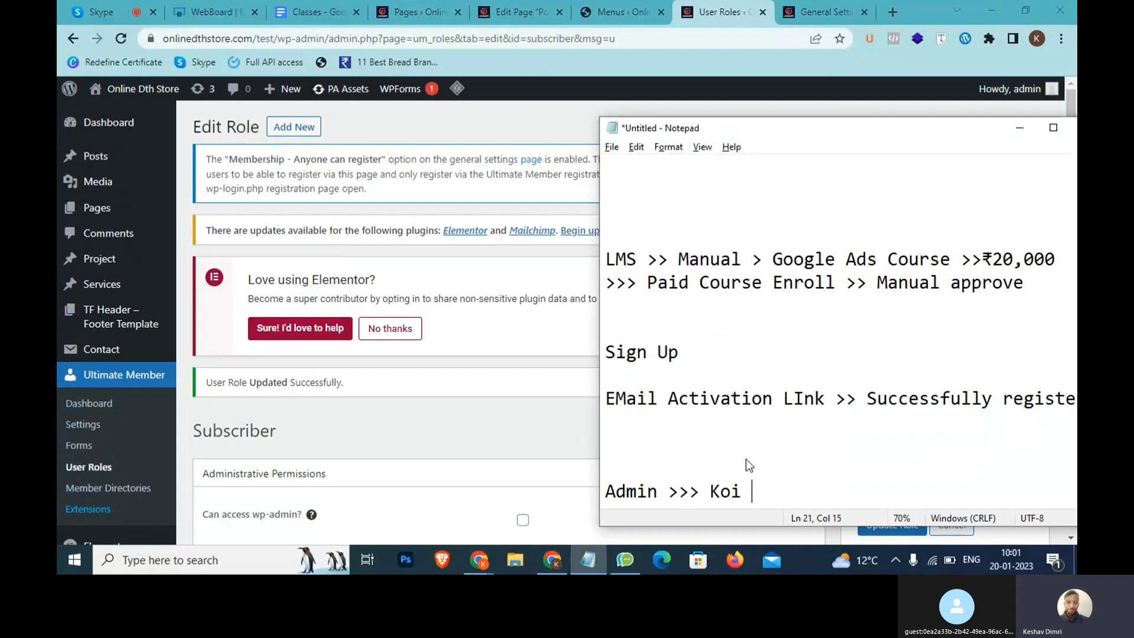
{"action": "type", "text": "person / User"}
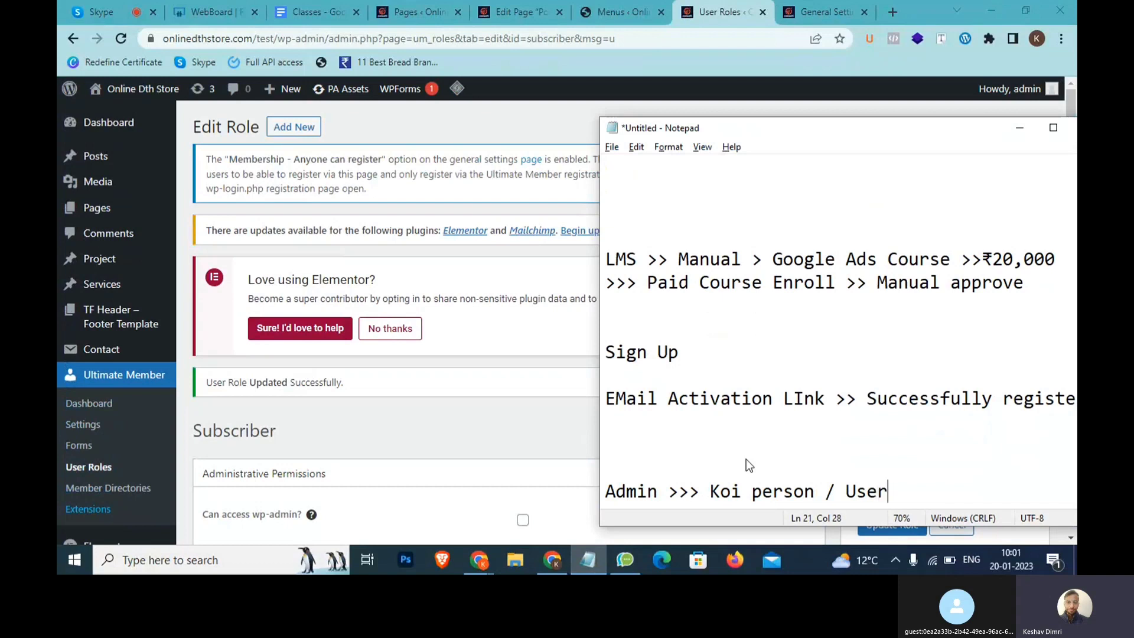
{"action": "type", "text": " >> Sign"}
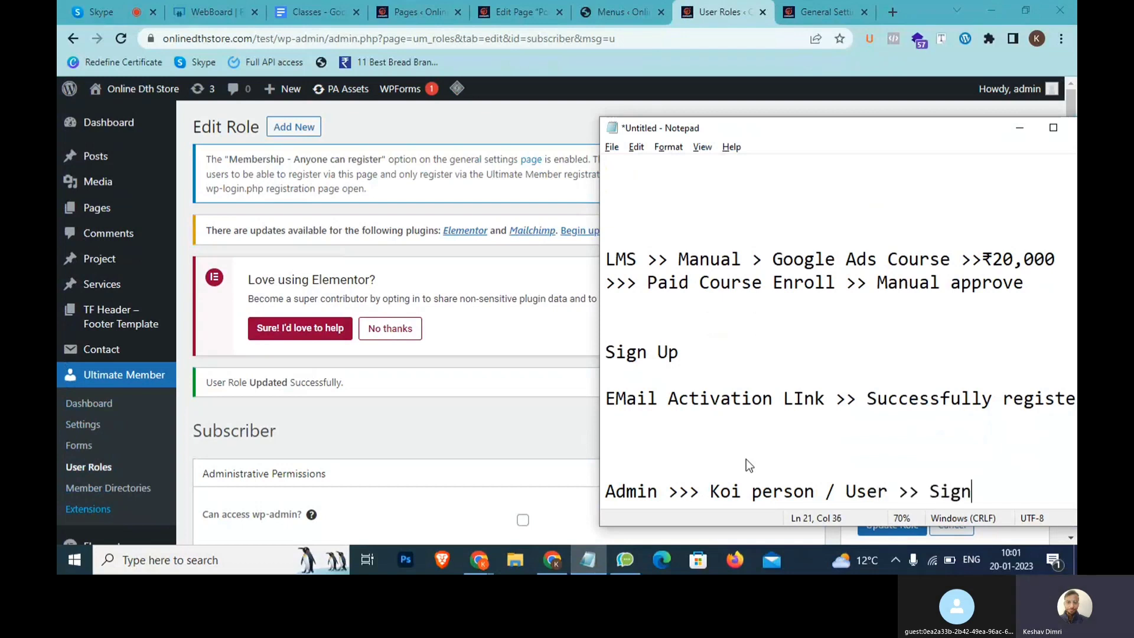
{"action": "type", "text": " Up >> Waiti"}
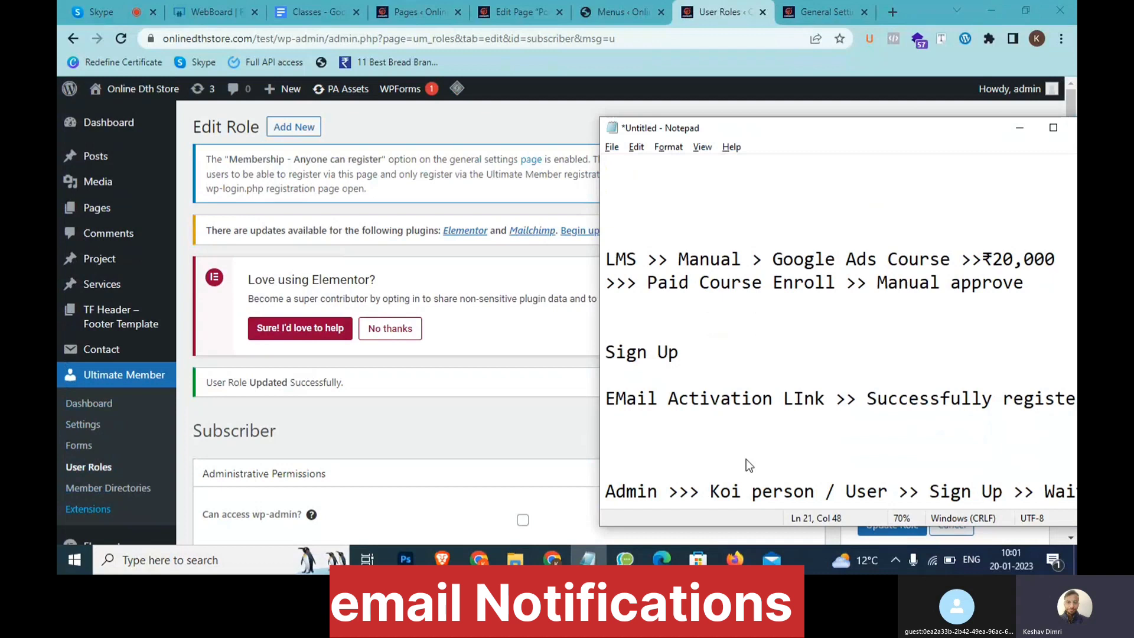
{"action": "left_click_drag", "start_coordinate": [853, 132], "coordinate": [751, 90]}
{"action": "type", "text": ">> Manual Approval >>> Motification"}
{"action": "key", "text": "ctrl+Left"}
{"action": "key", "text": "Delete"}
{"action": "type", "text": "N"}
{"action": "key", "text": "End"}
Add a 'SIgn Up >> Admin mail >> Wait approval' line and highlight its admin-mail part
{"action": "key", "text": "Return"}
{"action": "key", "text": "Return"}
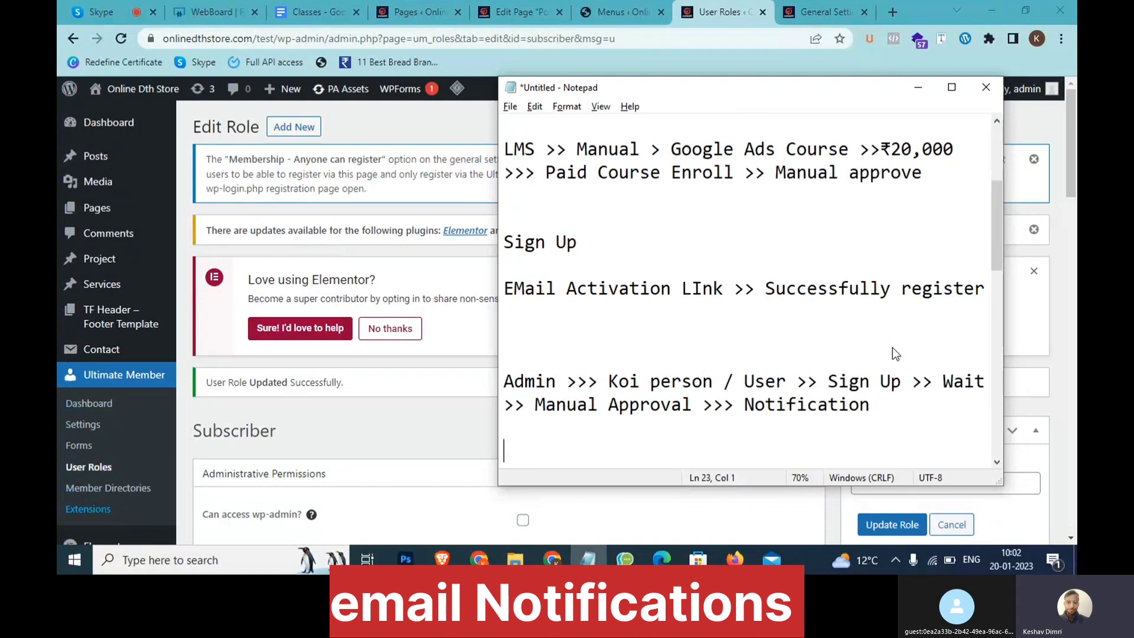
{"action": "type", "text": "SIgn"}
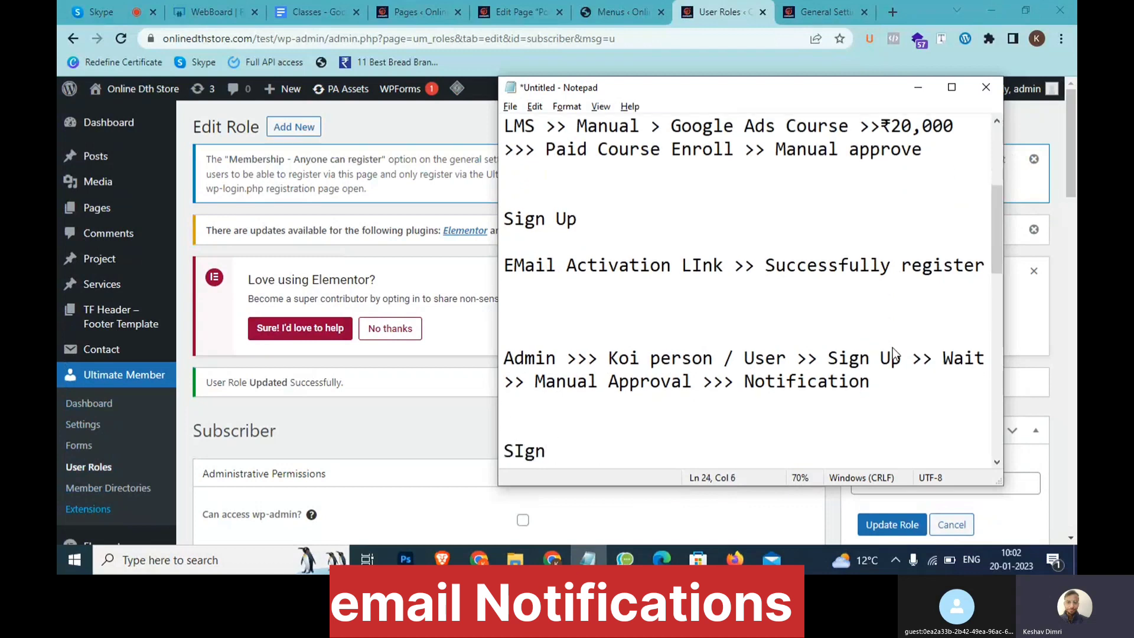
{"action": "type", "text": "Up >>"}
{"action": "type", "text": "Admi"}
{"action": "key", "text": "BackSpace"}
{"action": "type", "text": "n mau"}
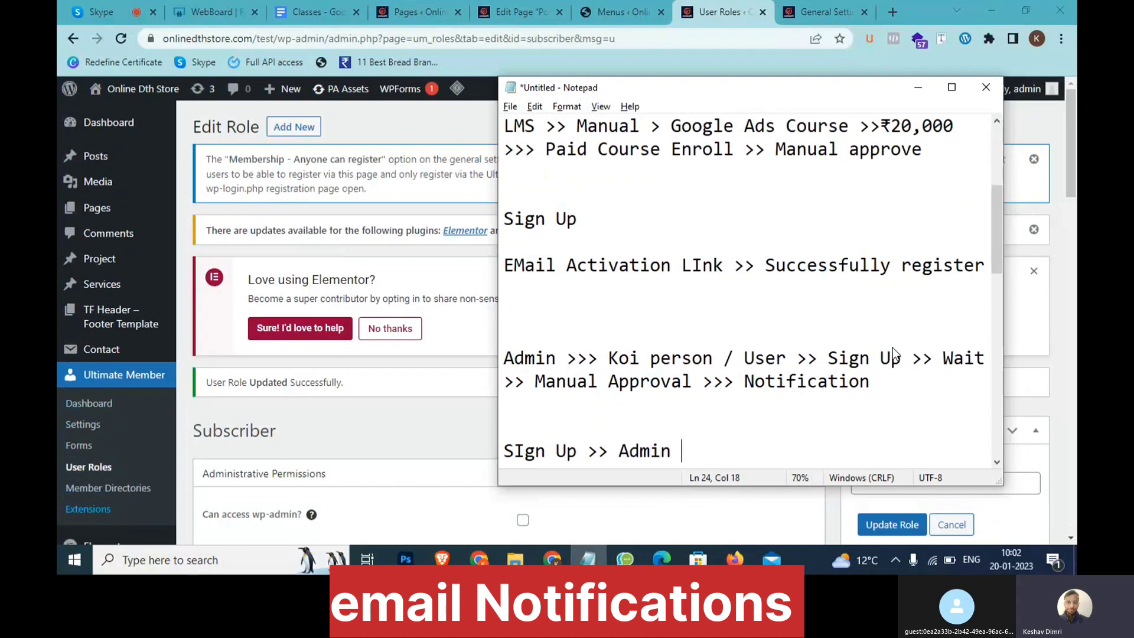
{"action": "key", "text": "BackSpace"}
{"action": "type", "text": "il >> Wai"}
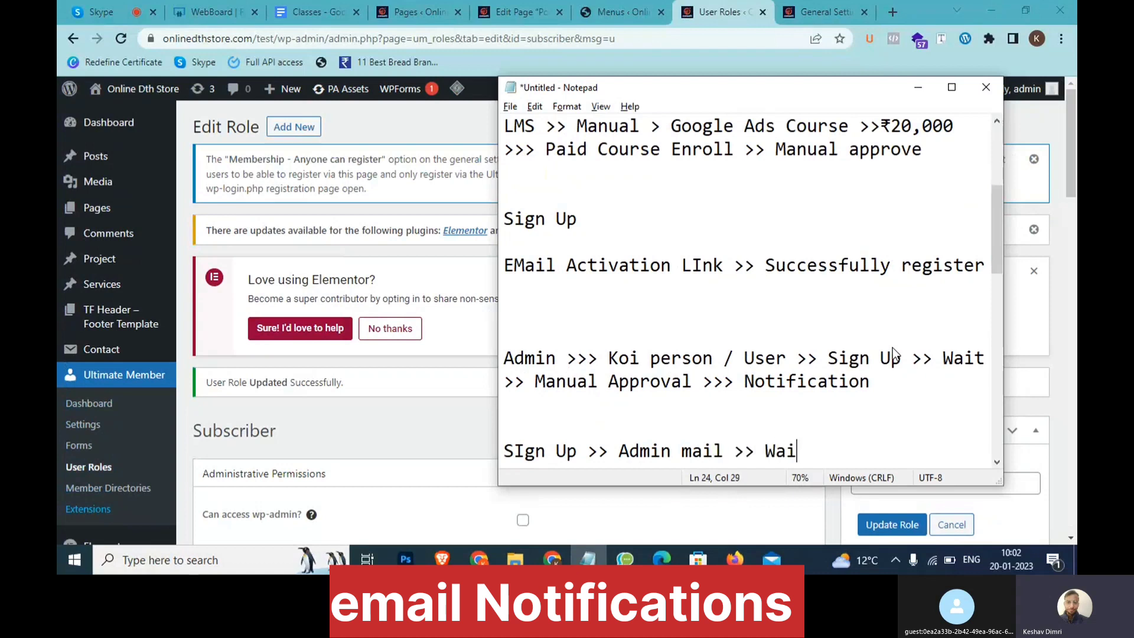
{"action": "type", "text": "t app"}
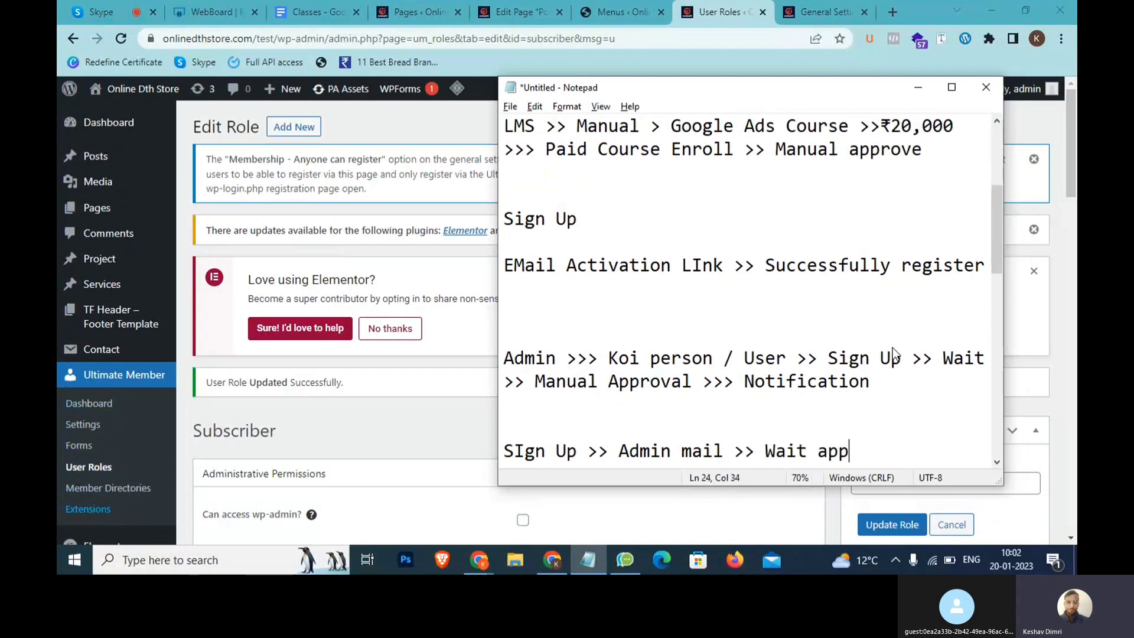
{"action": "type", "text": "roval"}
{"action": "left_click_drag", "start_coordinate": [931, 447], "coordinate": [502, 456]}
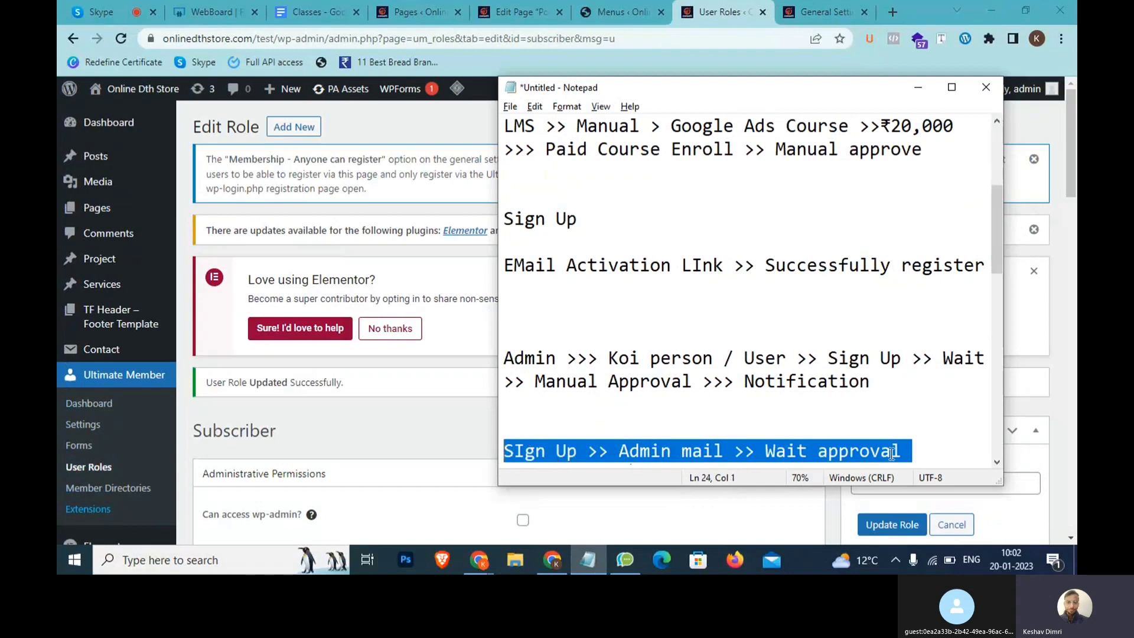
{"action": "left_click_drag", "start_coordinate": [905, 451], "coordinate": [514, 454]}
Open Ultimate Member Settings from the sidebar and select its Email tab
{"action": "left_click", "coordinate": [458, 416]}
{"action": "scroll", "coordinate": [459, 416], "scroll_direction": "down", "scroll_amount": 8}
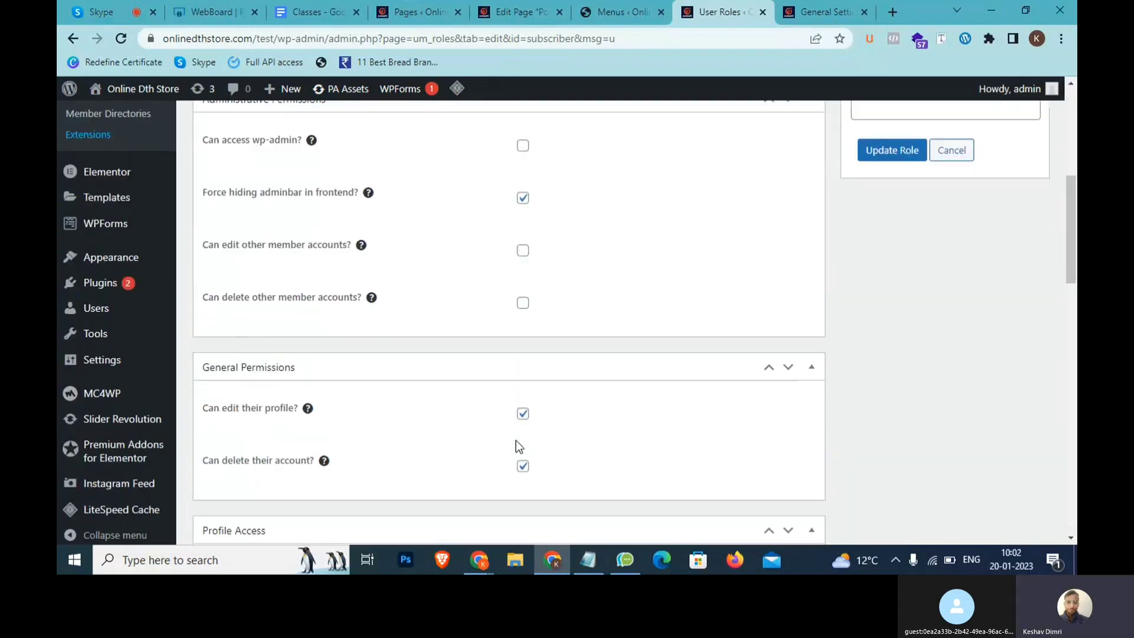
{"action": "scroll", "coordinate": [395, 352], "scroll_direction": "up", "scroll_amount": 9}
{"action": "left_click", "coordinate": [71, 412]}
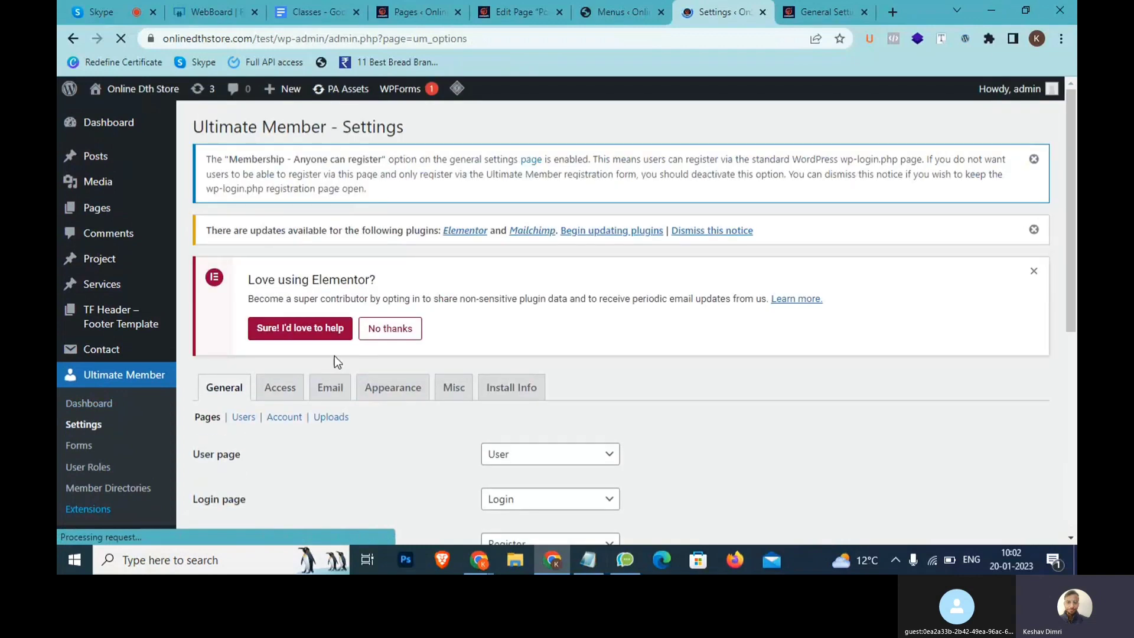
{"action": "left_click", "coordinate": [332, 387]}
{"action": "scroll", "coordinate": [334, 393], "scroll_direction": "down", "scroll_amount": 4}
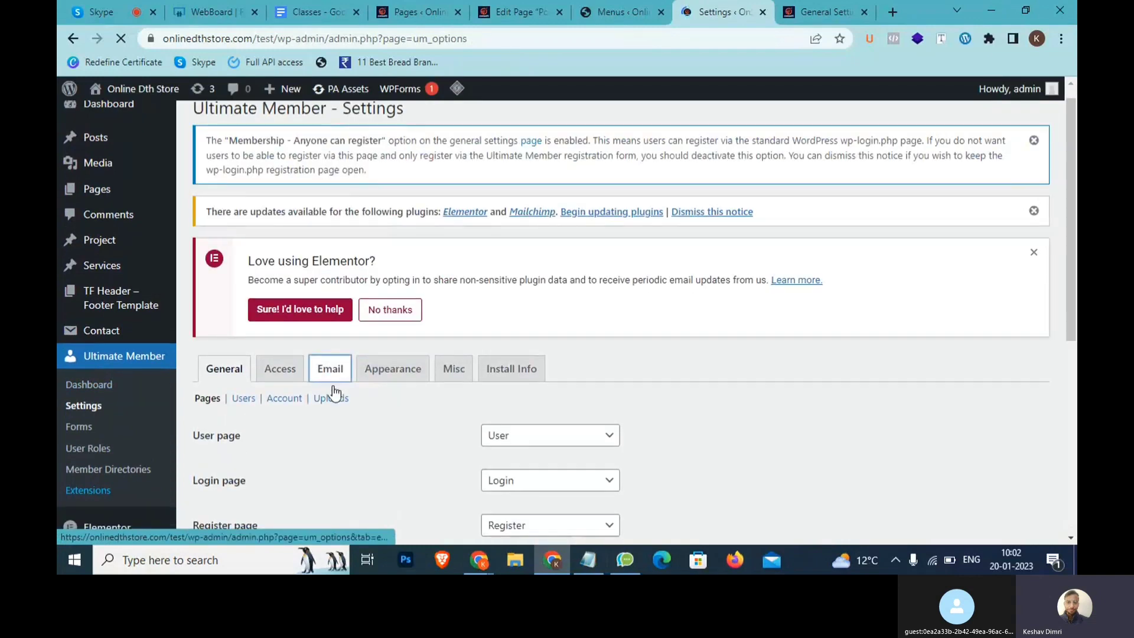
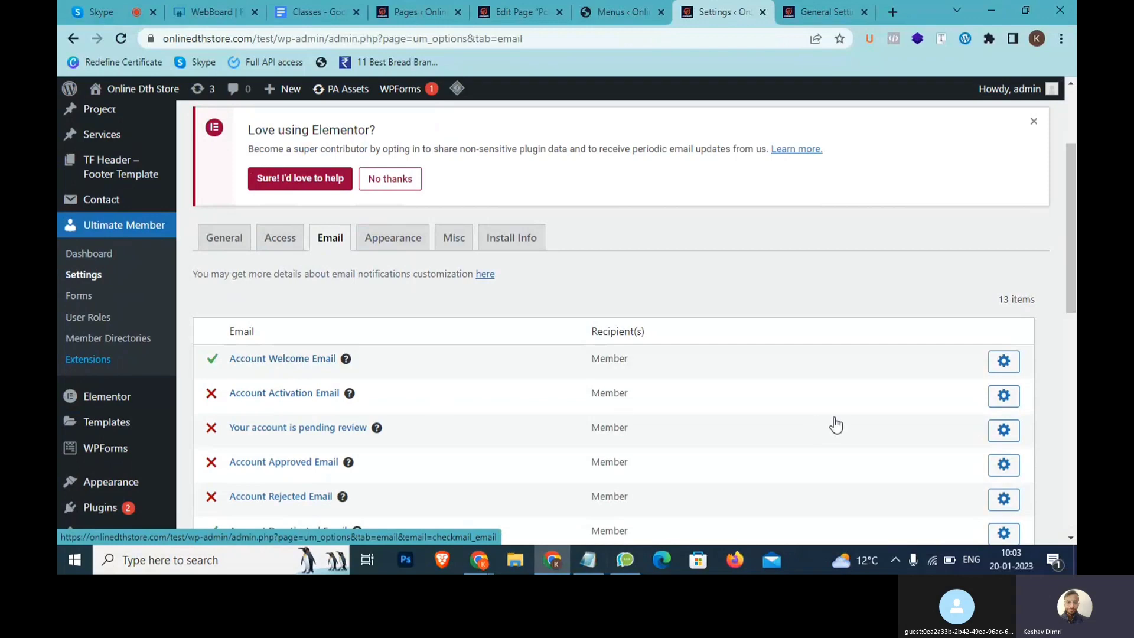
Open the Account Activation Email settings from the Ultimate Member Email list
{"action": "left_click", "coordinate": [1004, 404]}
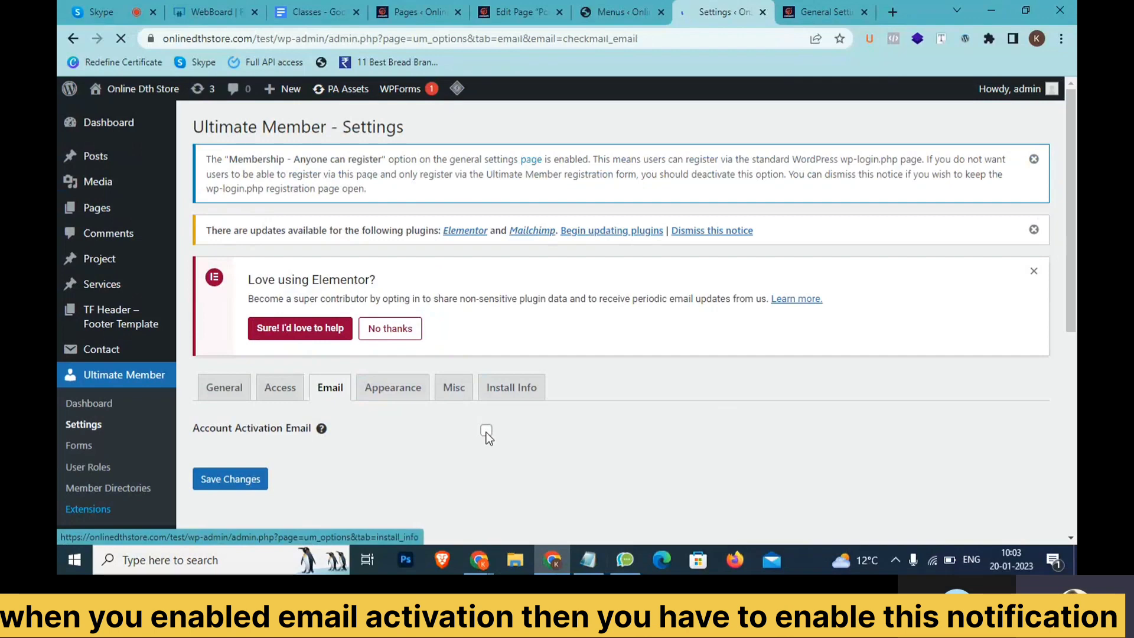
Enable the Account Activation Email, review its activation message text, and save the change
{"action": "left_click", "coordinate": [486, 431]}
{"action": "scroll", "coordinate": [532, 321], "scroll_direction": "down", "scroll_amount": 5}
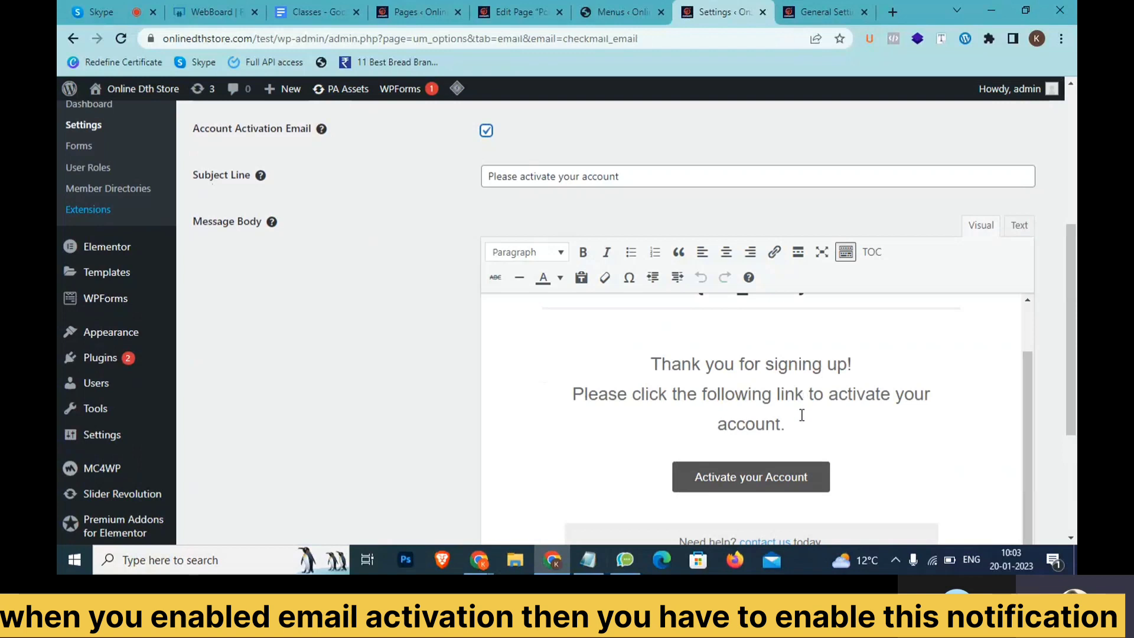
{"action": "left_click", "coordinate": [649, 393]}
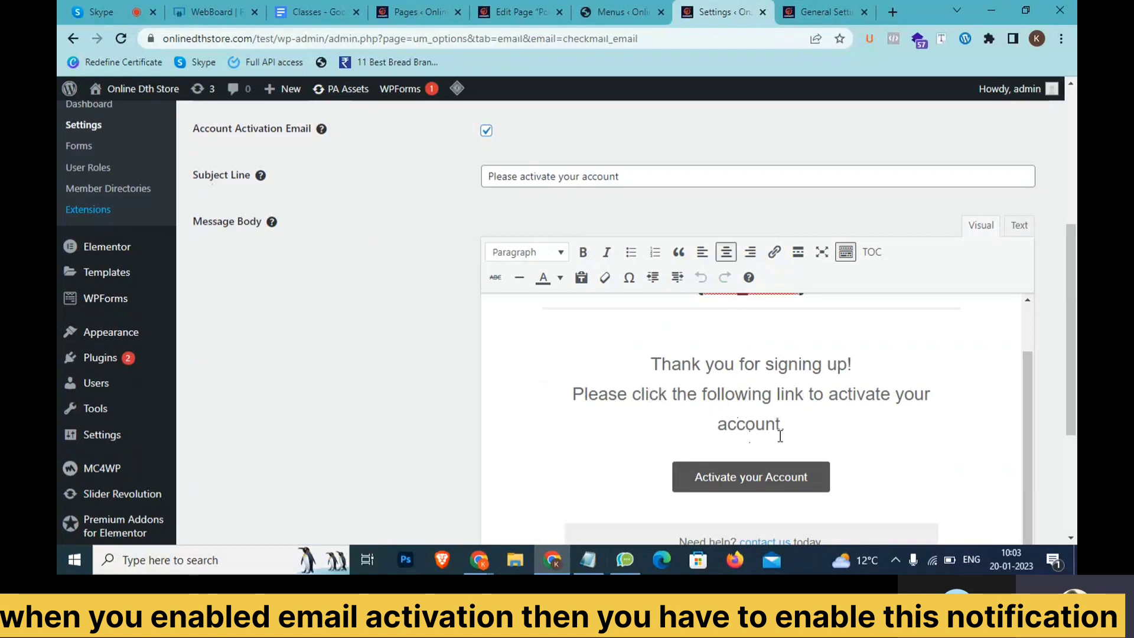
{"action": "left_click_drag", "start_coordinate": [789, 428], "coordinate": [584, 380]}
{"action": "left_click_drag", "start_coordinate": [650, 363], "coordinate": [786, 432]}
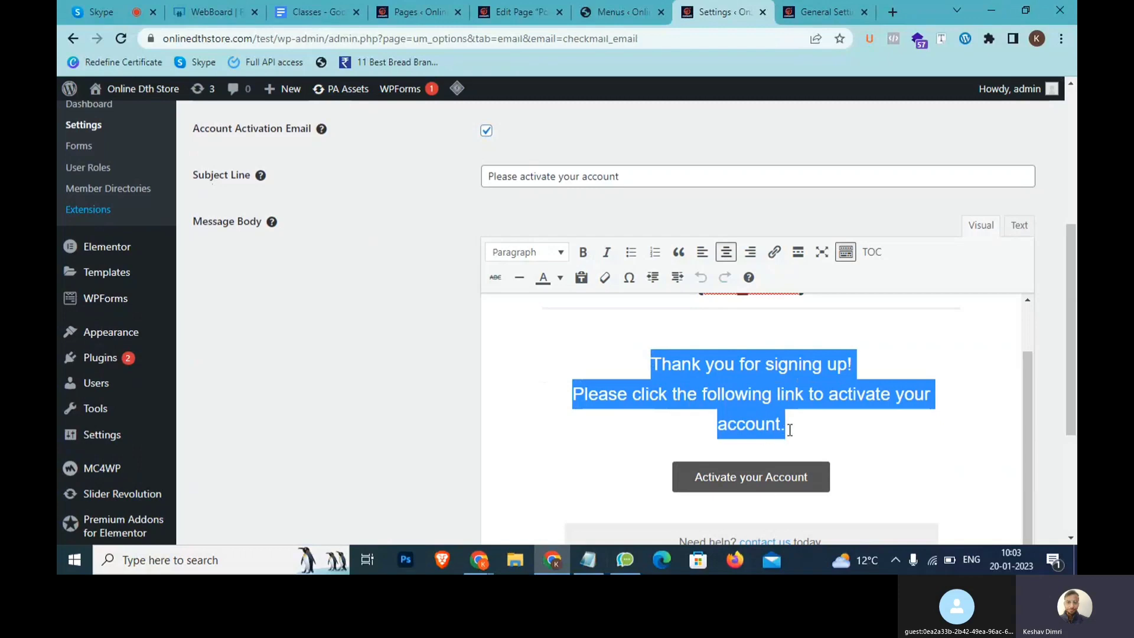
{"action": "scroll", "coordinate": [738, 362], "scroll_direction": "up", "scroll_amount": 2}
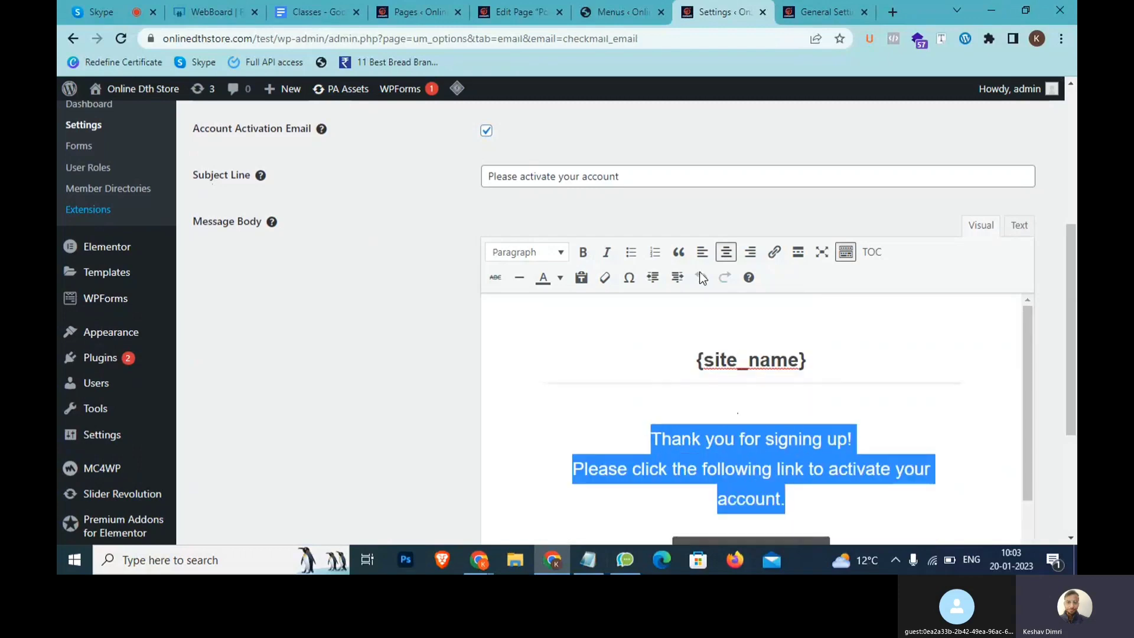
{"action": "scroll", "coordinate": [579, 209], "scroll_direction": "up", "scroll_amount": 3}
{"action": "scroll", "coordinate": [795, 296], "scroll_direction": "down", "scroll_amount": 6}
{"action": "left_click", "coordinate": [253, 467]}
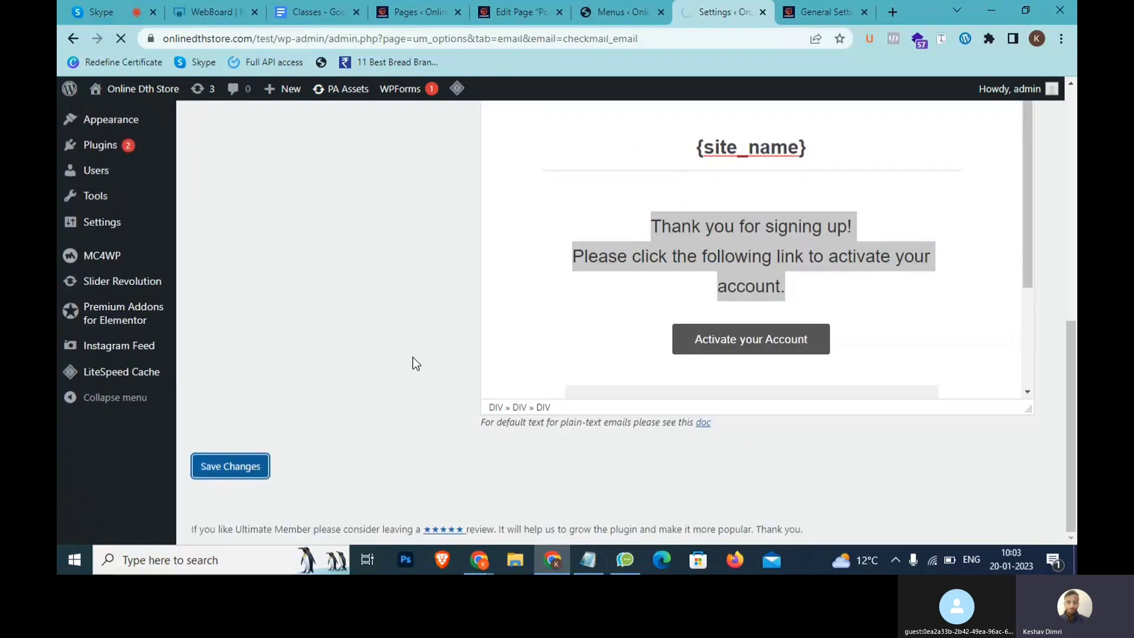
{"action": "left_click", "coordinate": [324, 323]}
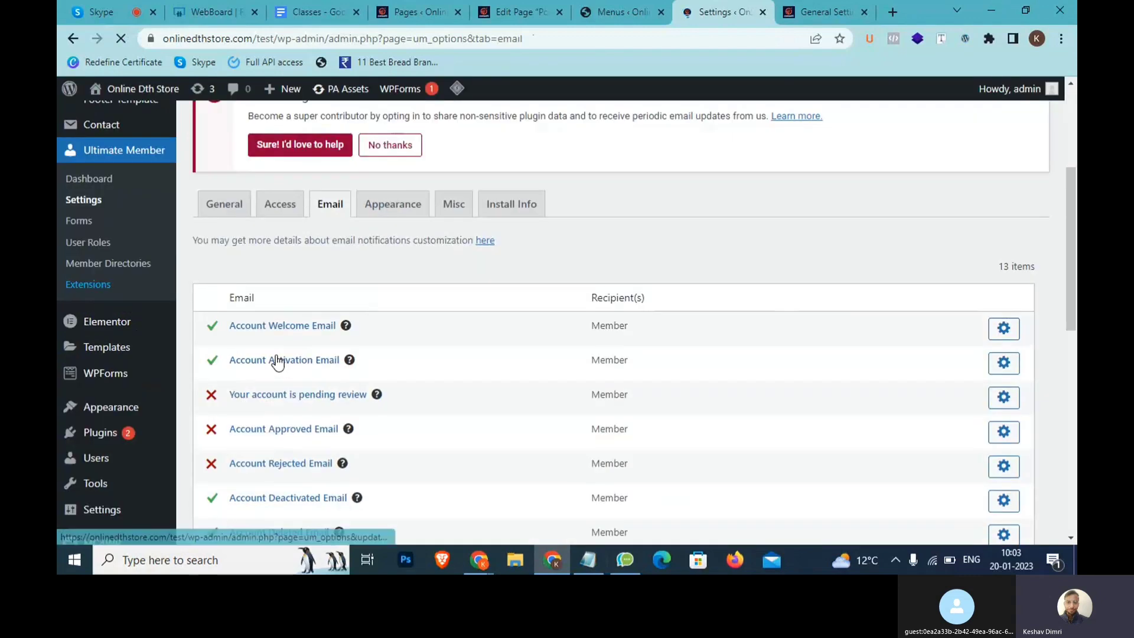
Review the email notification list and highlight the New User Notification recipient address
{"action": "scroll", "coordinate": [322, 368], "scroll_direction": "up", "scroll_amount": 5}
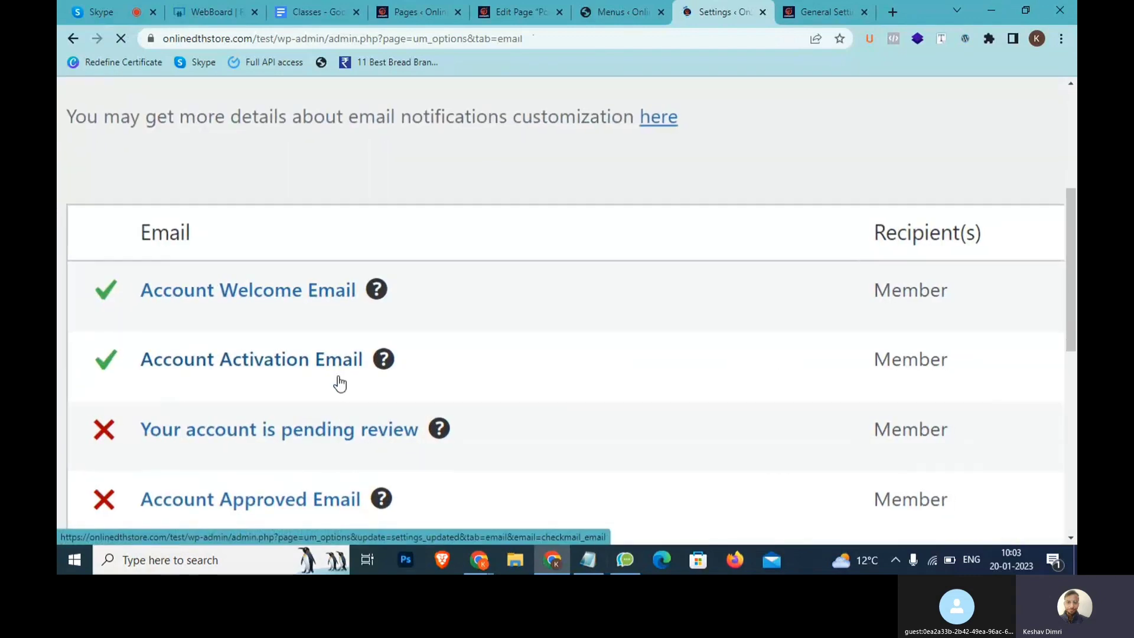
{"action": "scroll", "coordinate": [339, 384], "scroll_direction": "down", "scroll_amount": 5}
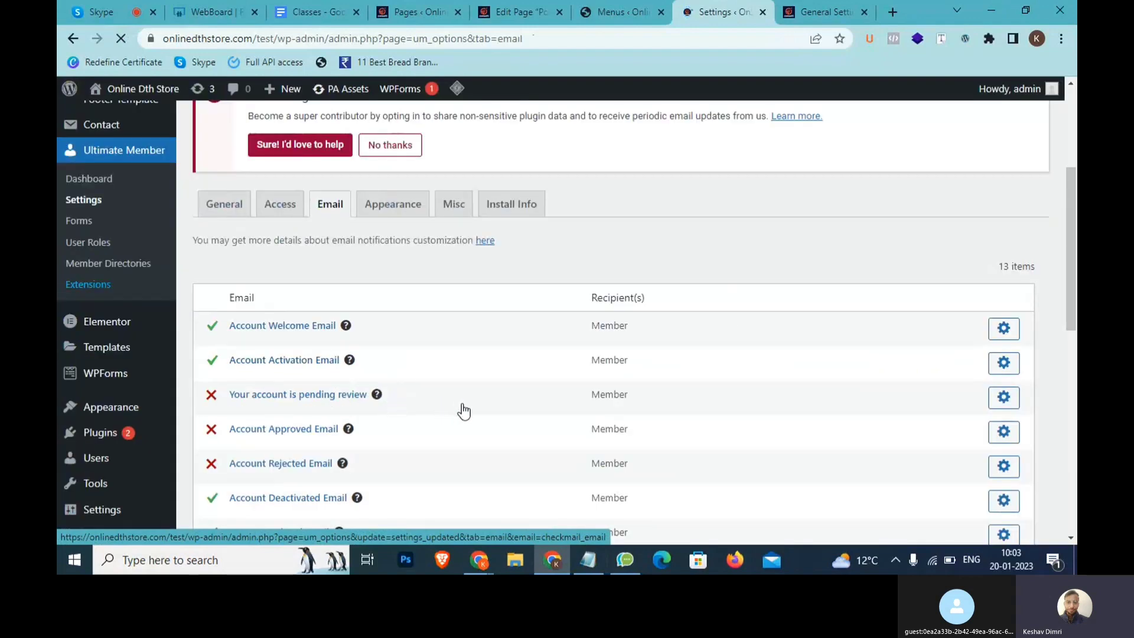
{"action": "scroll", "coordinate": [625, 404], "scroll_direction": "up", "scroll_amount": 4}
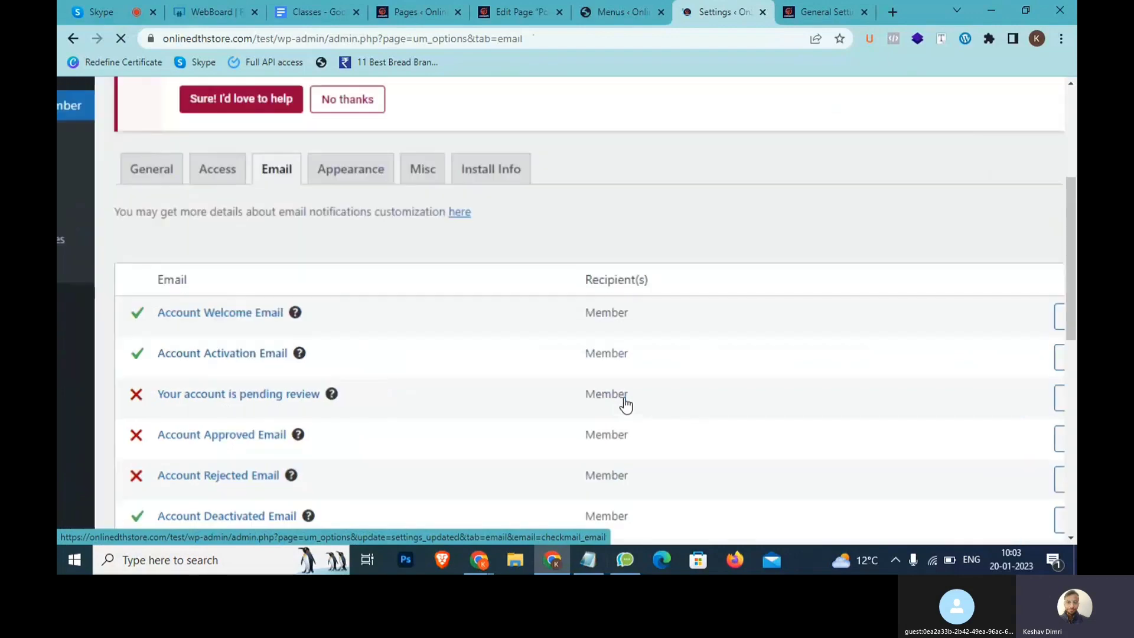
{"action": "scroll", "coordinate": [402, 397], "scroll_direction": "down", "scroll_amount": 9}
{"action": "scroll", "coordinate": [388, 342], "scroll_direction": "up", "scroll_amount": 3}
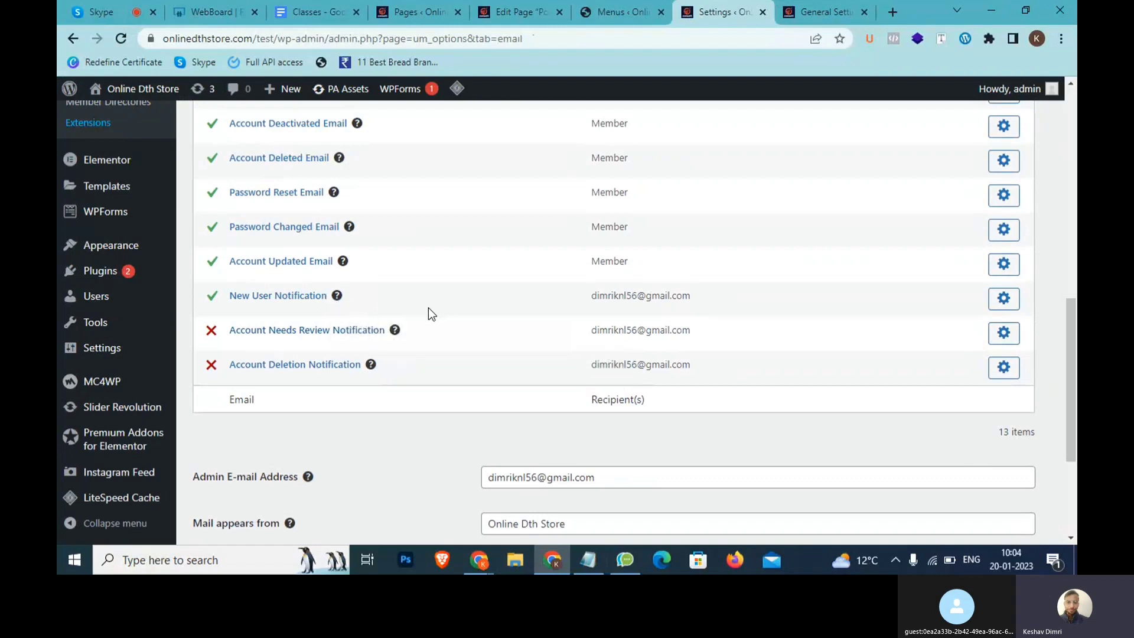
{"action": "scroll", "coordinate": [305, 304], "scroll_direction": "up", "scroll_amount": 4}
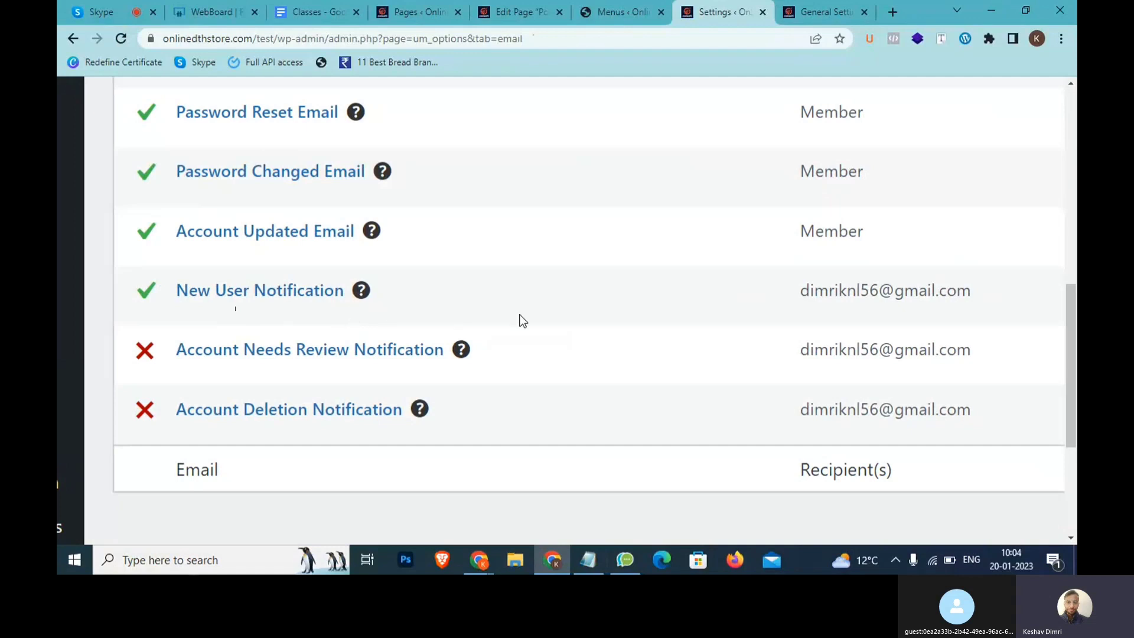
{"action": "left_click_drag", "start_coordinate": [957, 295], "coordinate": [804, 279]}
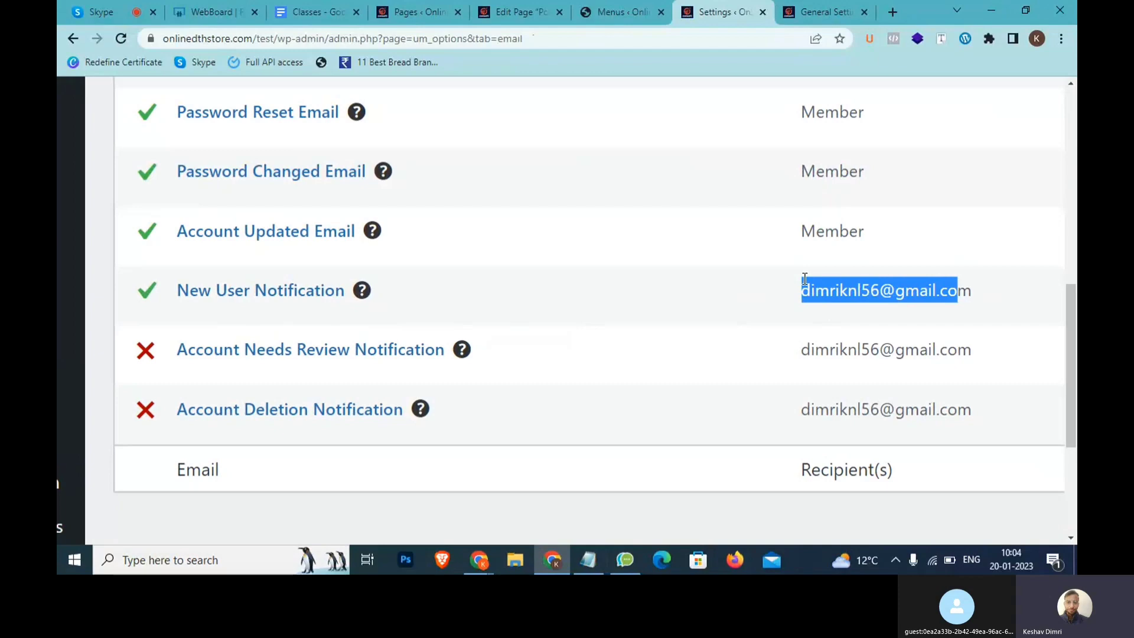
Open the Account Needs Review Notification settings
{"action": "scroll", "coordinate": [805, 279], "scroll_direction": "down", "scroll_amount": 5}
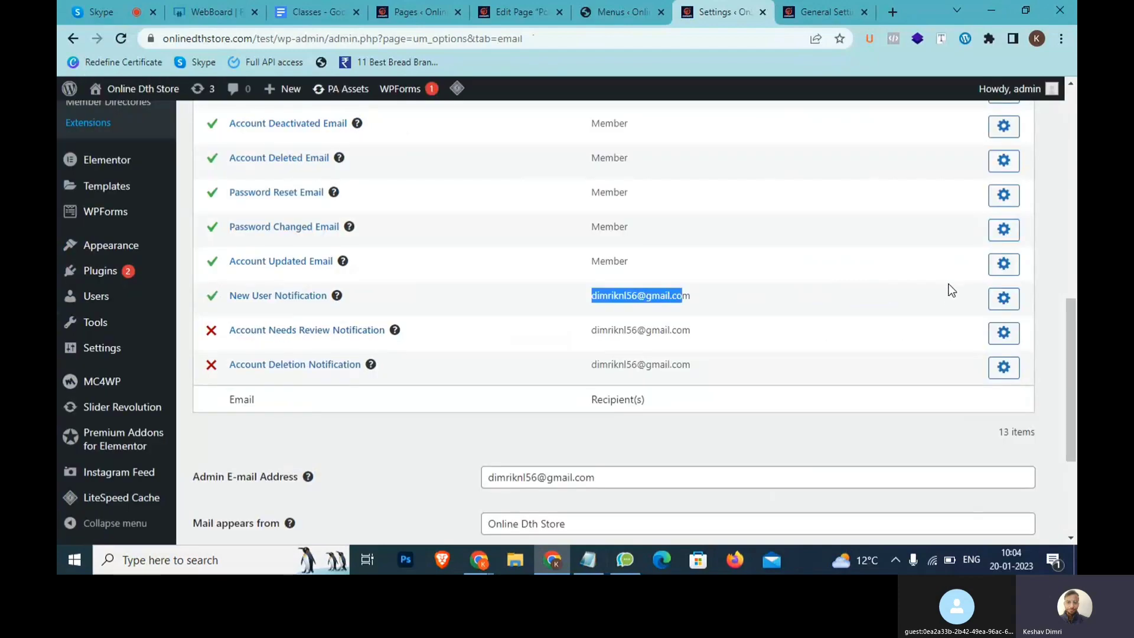
{"action": "scroll", "coordinate": [952, 290], "scroll_direction": "up", "scroll_amount": 3}
{"action": "scroll", "coordinate": [941, 292], "scroll_direction": "down", "scroll_amount": 3}
{"action": "left_click", "coordinate": [1004, 333]}
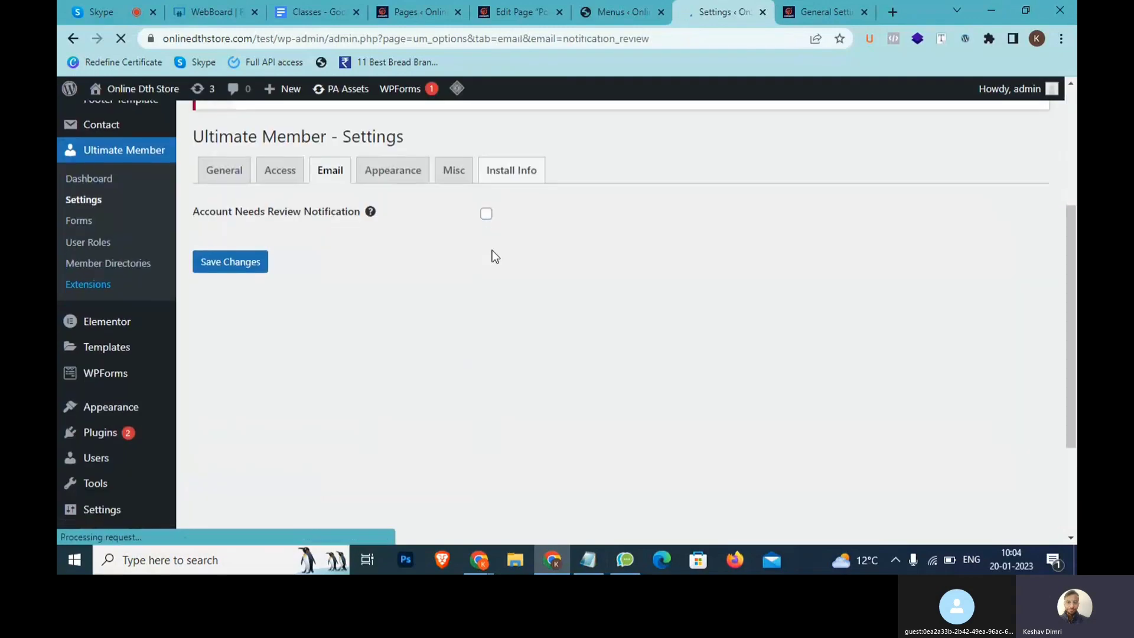
Enable and save the Account Needs Review Notification, then select the site address onlinedthstore.com/test
{"action": "left_click", "coordinate": [486, 219]}
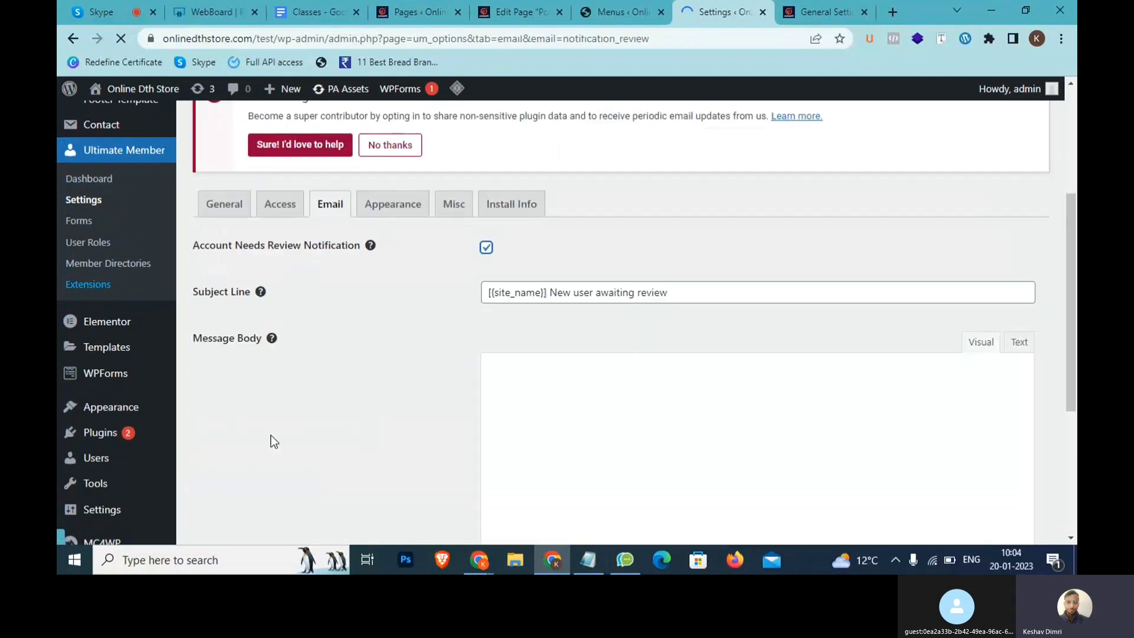
{"action": "scroll", "coordinate": [270, 435], "scroll_direction": "down", "scroll_amount": 4}
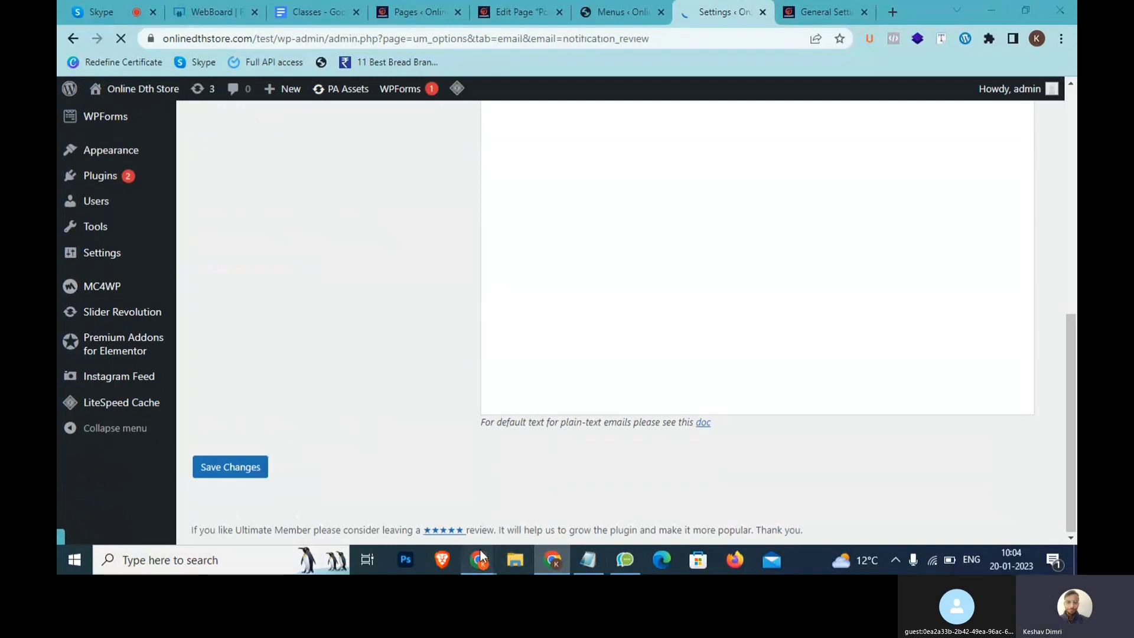
{"action": "left_click", "coordinate": [566, 571]}
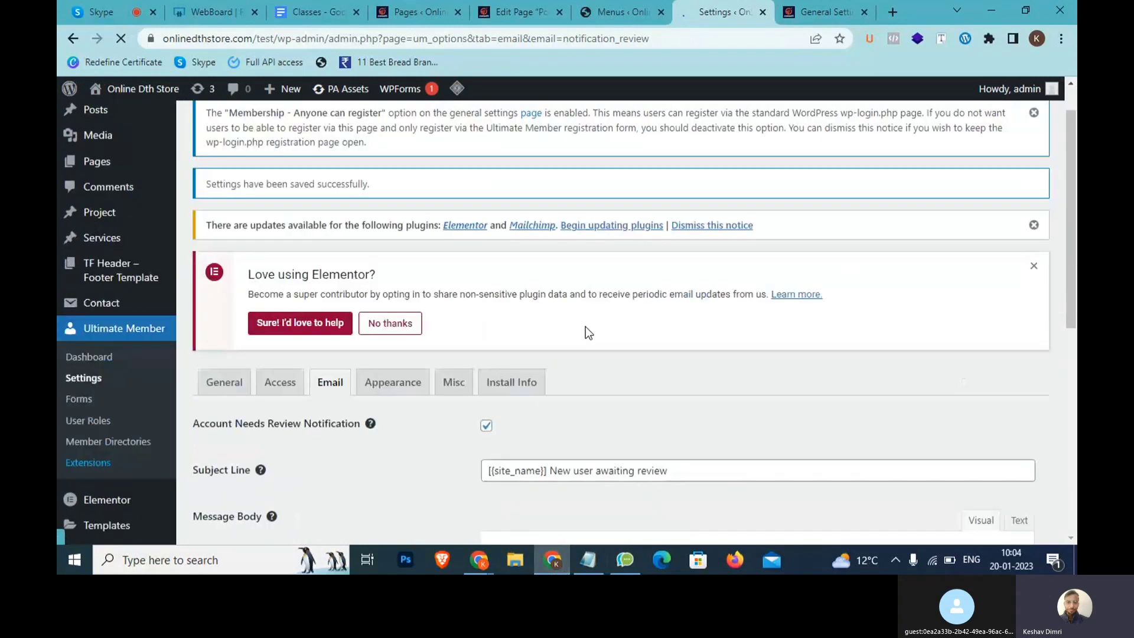
{"action": "left_click_drag", "start_coordinate": [273, 38], "coordinate": [84, 36]}
{"action": "key", "text": "ctrl+c"}
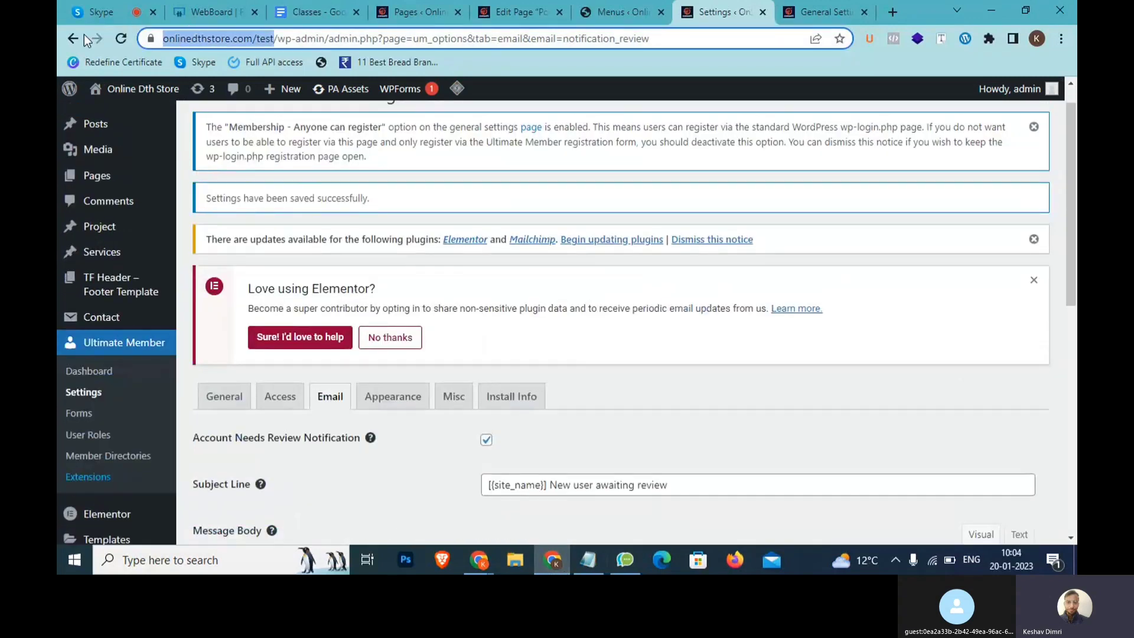
Load onlinedthstore.com/test in a new Incognito window using the copied address
{"action": "key", "text": "ctrl+shift+n"}
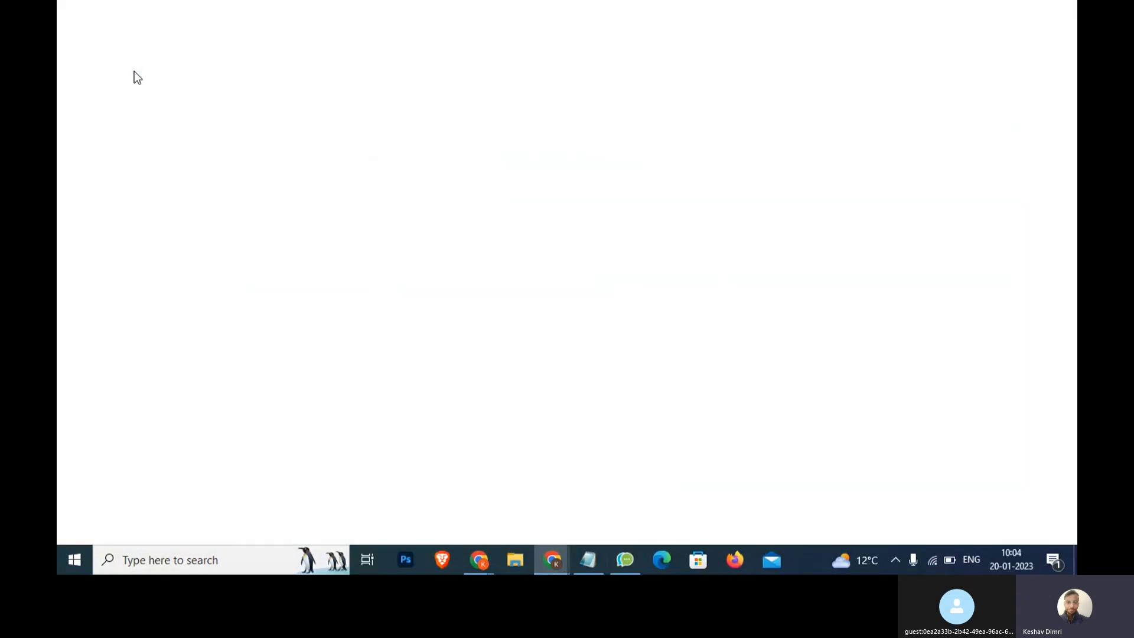
{"action": "key", "text": "ctrl+v"}
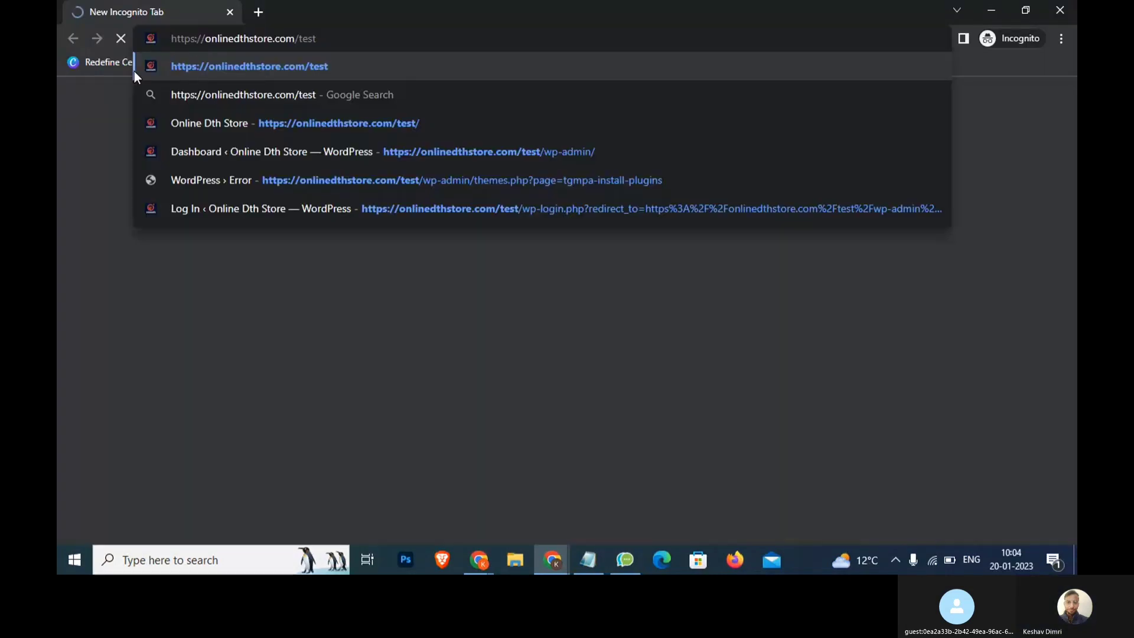
{"action": "key", "text": "Return"}
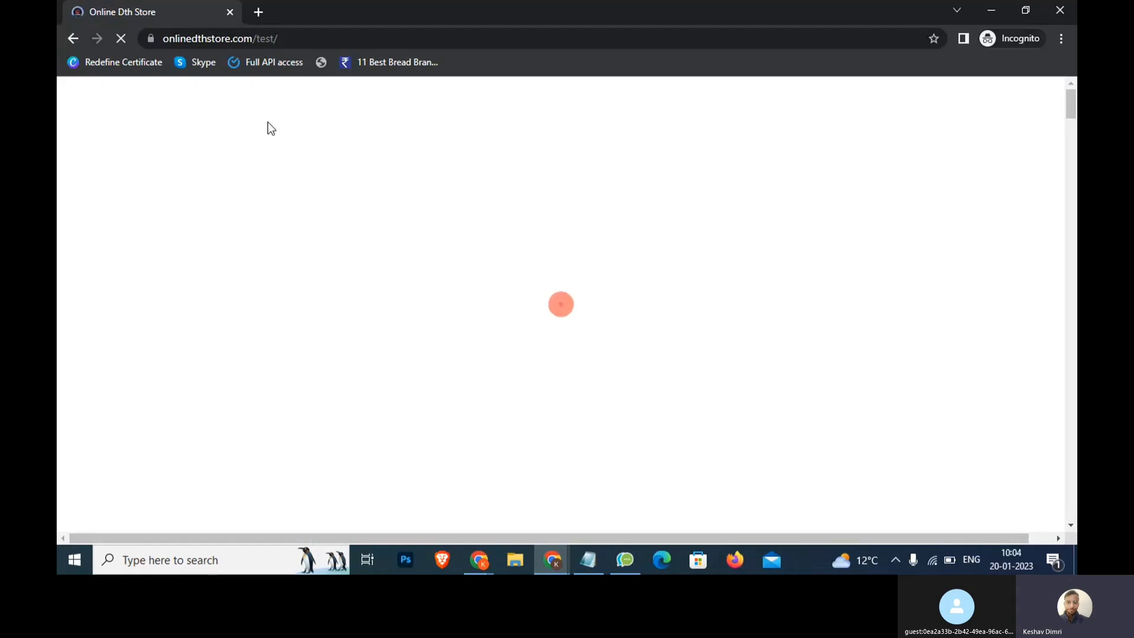
Add a 'Notification admin >> new User sign up >> Approve' line to the notes
{"action": "left_click", "coordinate": [592, 561]}
{"action": "left_click", "coordinate": [842, 466]}
{"action": "key", "text": "Return"}
{"action": "key", "text": "Return"}
{"action": "type", "text": "Notifi"}
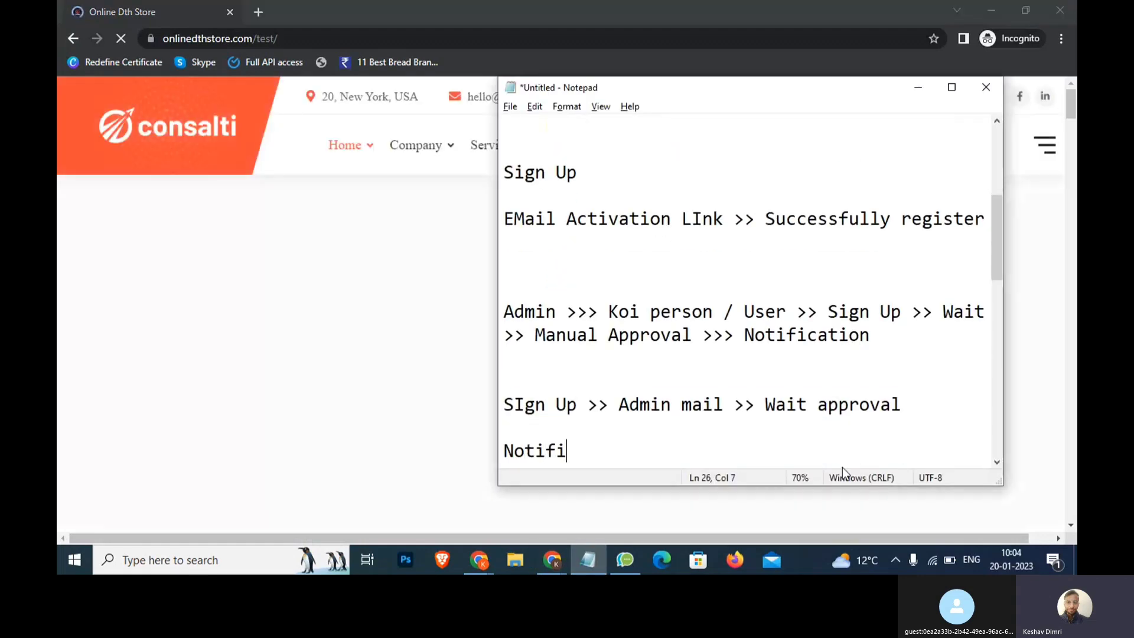
{"action": "type", "text": "cation admin "}
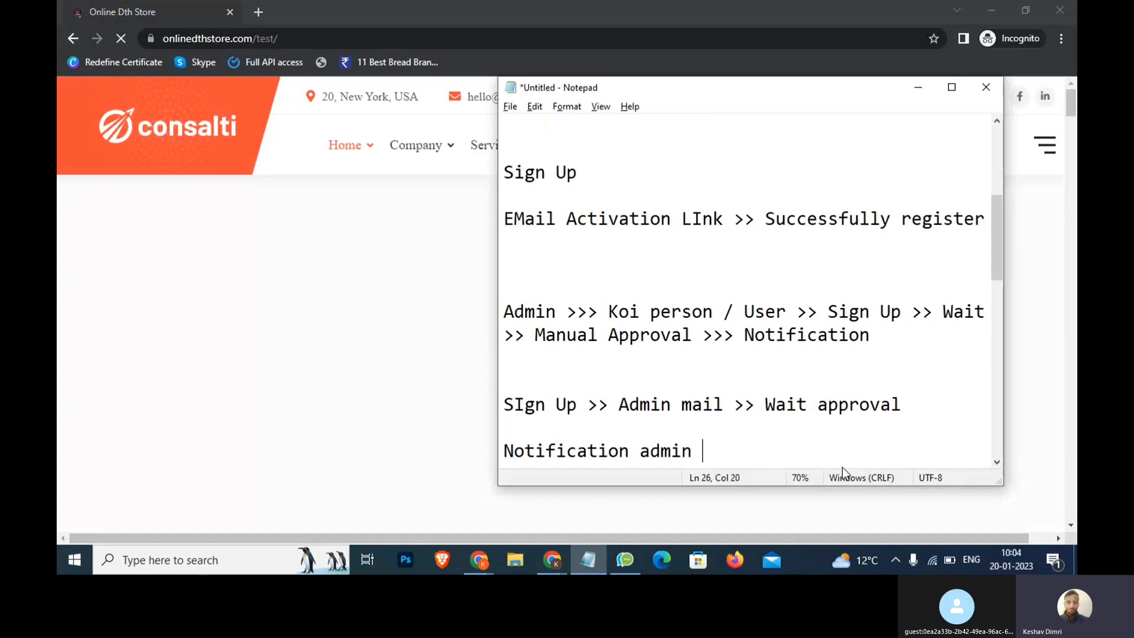
{"action": "type", "text": ">> User"}
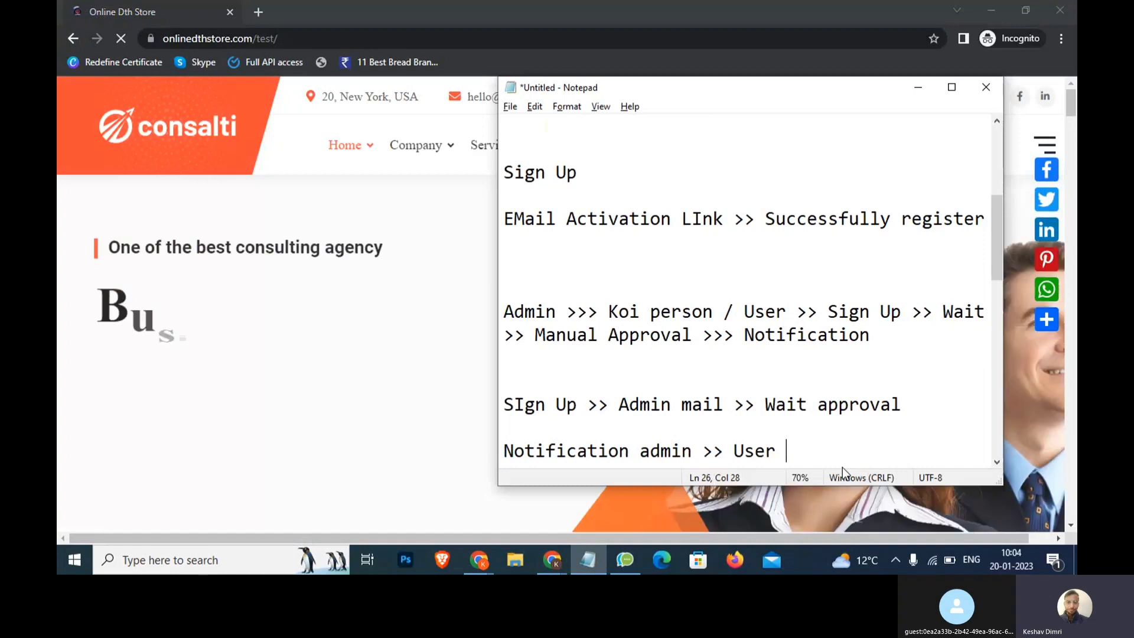
{"action": "key", "text": "ctrl+Left"}
{"action": "type", "text": "new"}
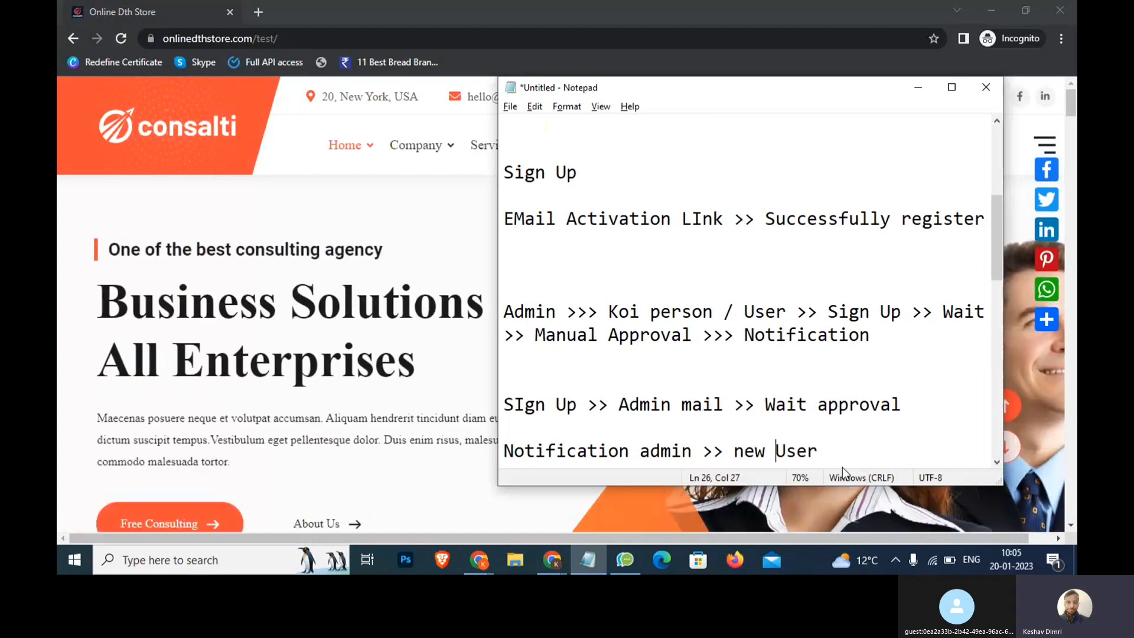
{"action": "key", "text": "End"}
{"action": "type", "text": "sign up >> Approve"}
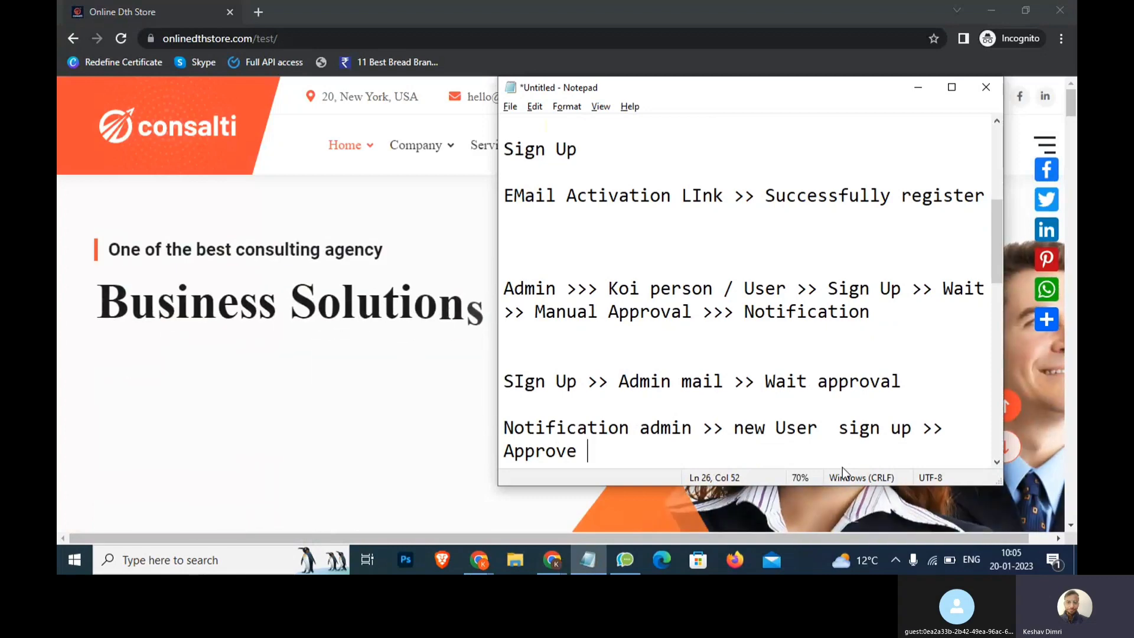
{"action": "left_click", "coordinate": [652, 487]}
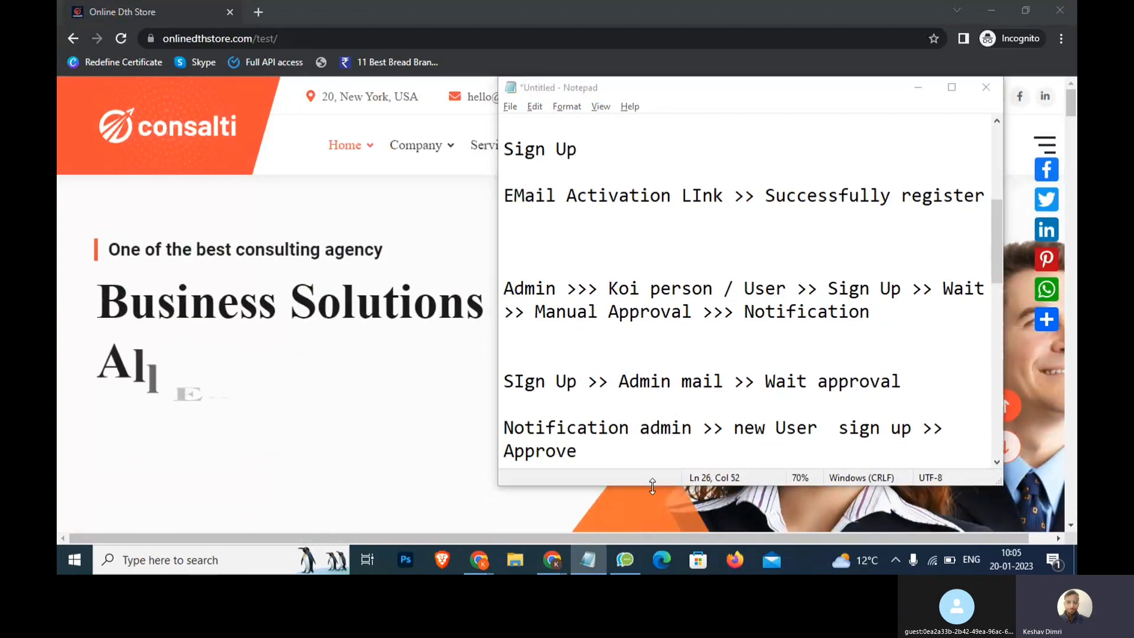
{"action": "left_click", "coordinate": [652, 491]}
On the Register page, fill in the test user's username, first name and last name
{"action": "left_click", "coordinate": [817, 154]}
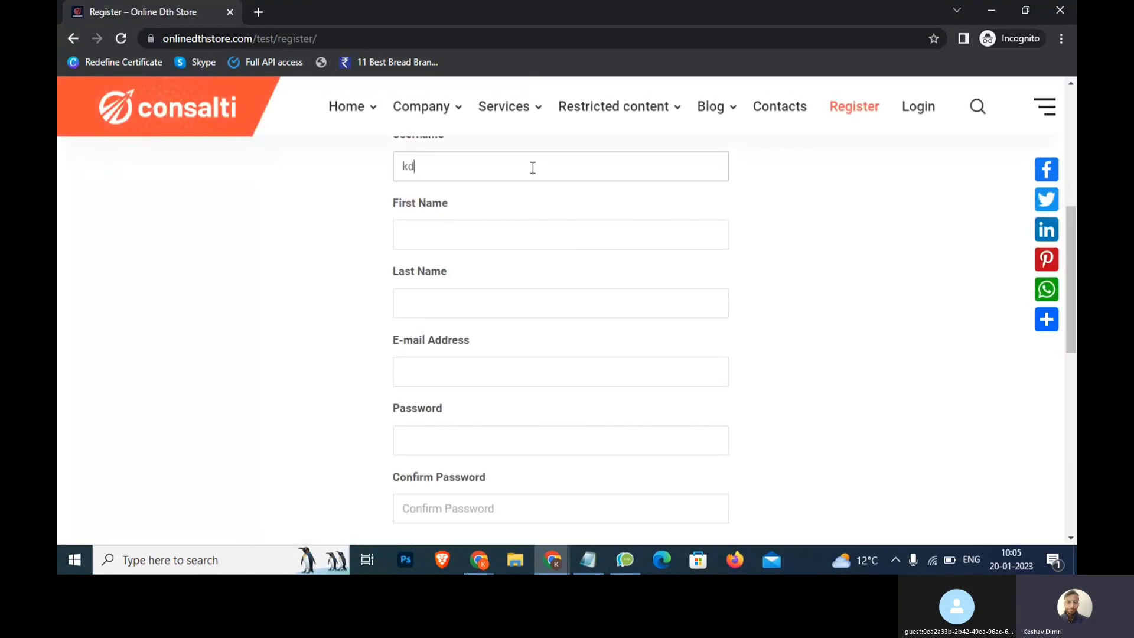
{"action": "left_click", "coordinate": [487, 222]}
{"action": "type", "text": "d"}
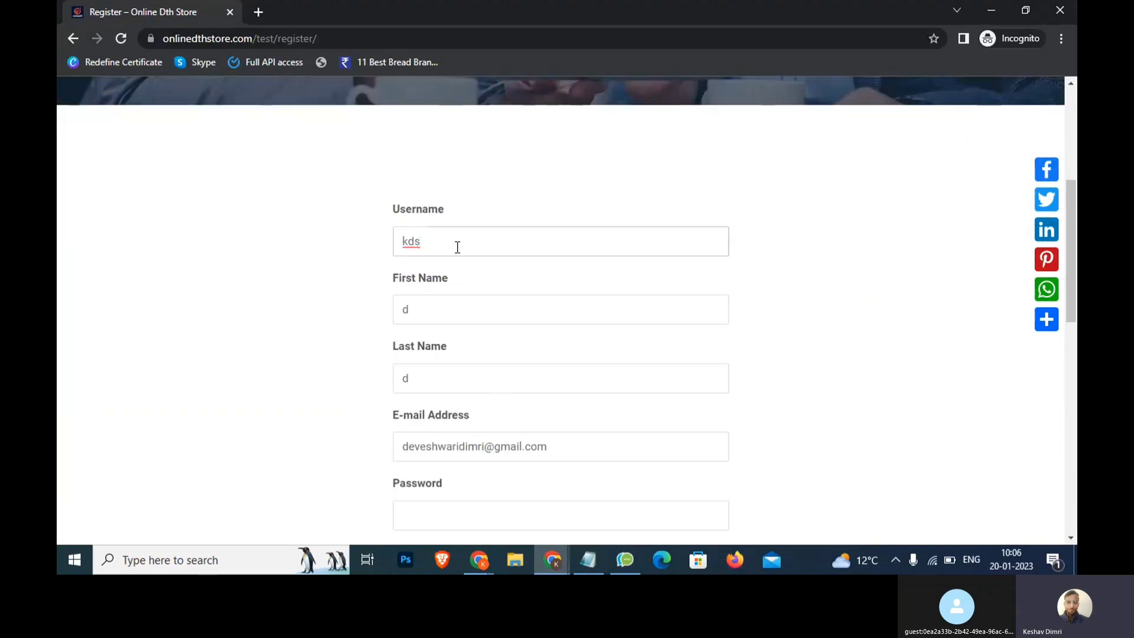
{"action": "double_click", "coordinate": [457, 247]}
{"action": "key", "text": "BackSpace"}
{"action": "key", "text": "BackSpace"}
{"action": "key", "text": "BackSpace"}
{"action": "key", "text": "BackSpace"}
{"action": "key", "text": "BackSpace"}
{"action": "left_click", "coordinate": [429, 378]}
{"action": "type", "text": "i"}
{"action": "scroll", "coordinate": [429, 378], "scroll_direction": "down", "scroll_amount": 2}
Enter the account password and submit the registration form
{"action": "left_click", "coordinate": [425, 360]}
{"action": "type", "text": "•••••••"}
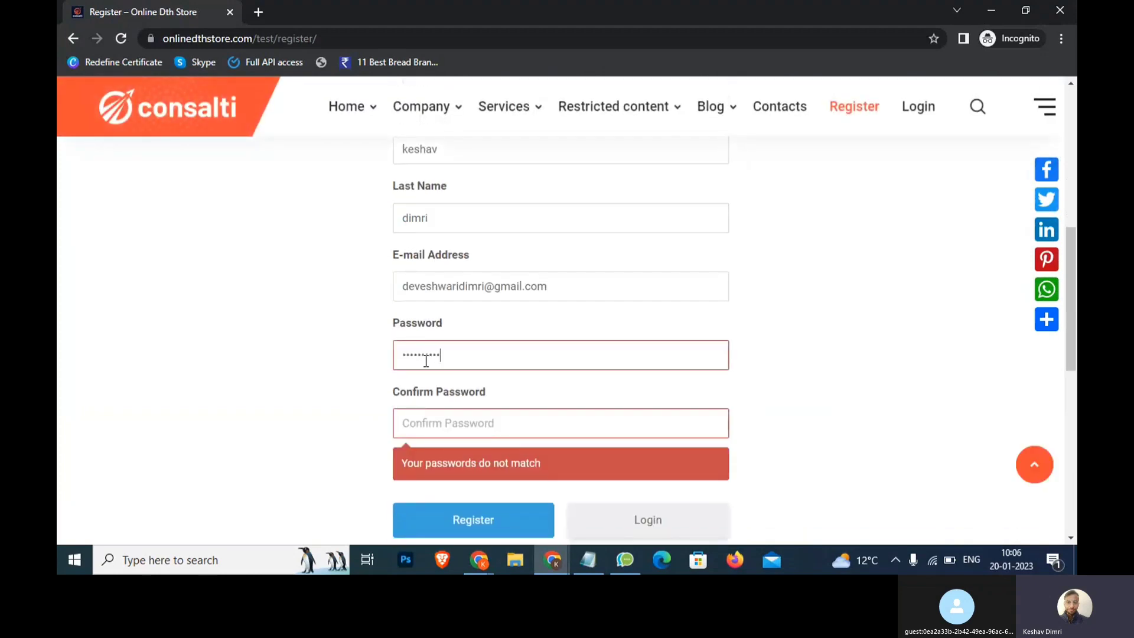
{"action": "type", "text": "••••"}
{"action": "type", "text": "12"}
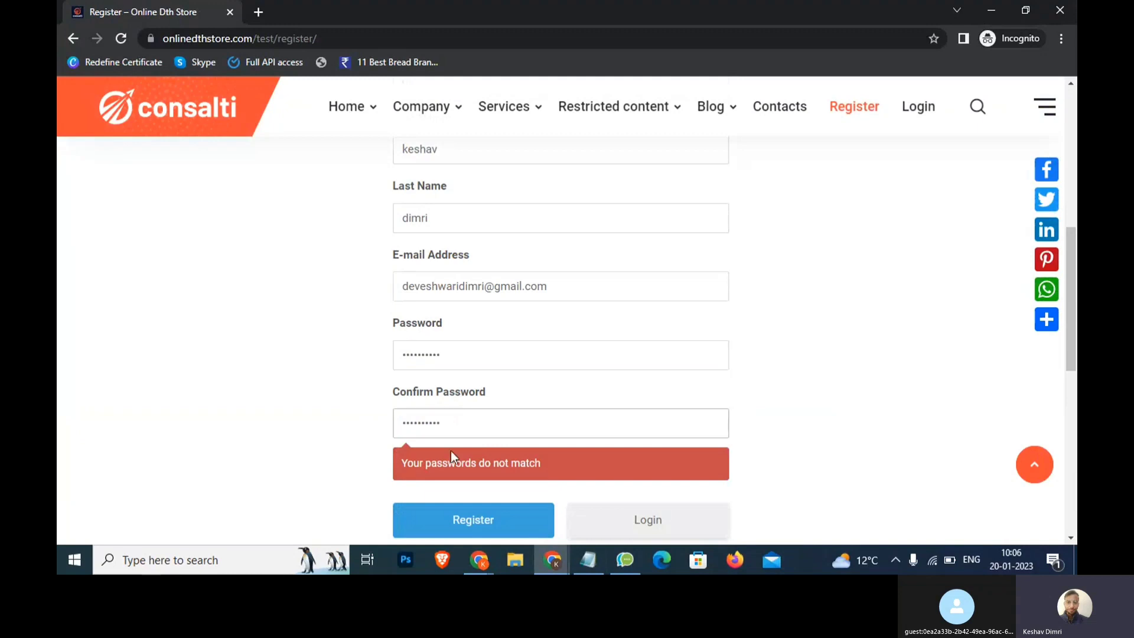
{"action": "left_click", "coordinate": [455, 519]}
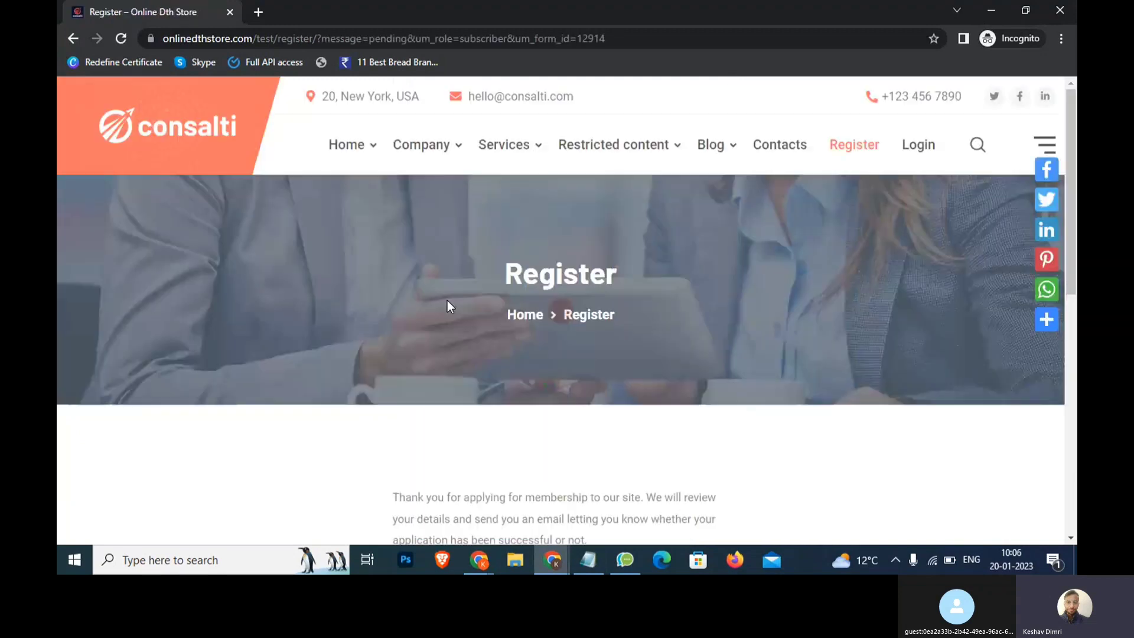
{"action": "scroll", "coordinate": [447, 300], "scroll_direction": "down", "scroll_amount": 4}
{"action": "left_click_drag", "start_coordinate": [397, 271], "coordinate": [372, 265]}
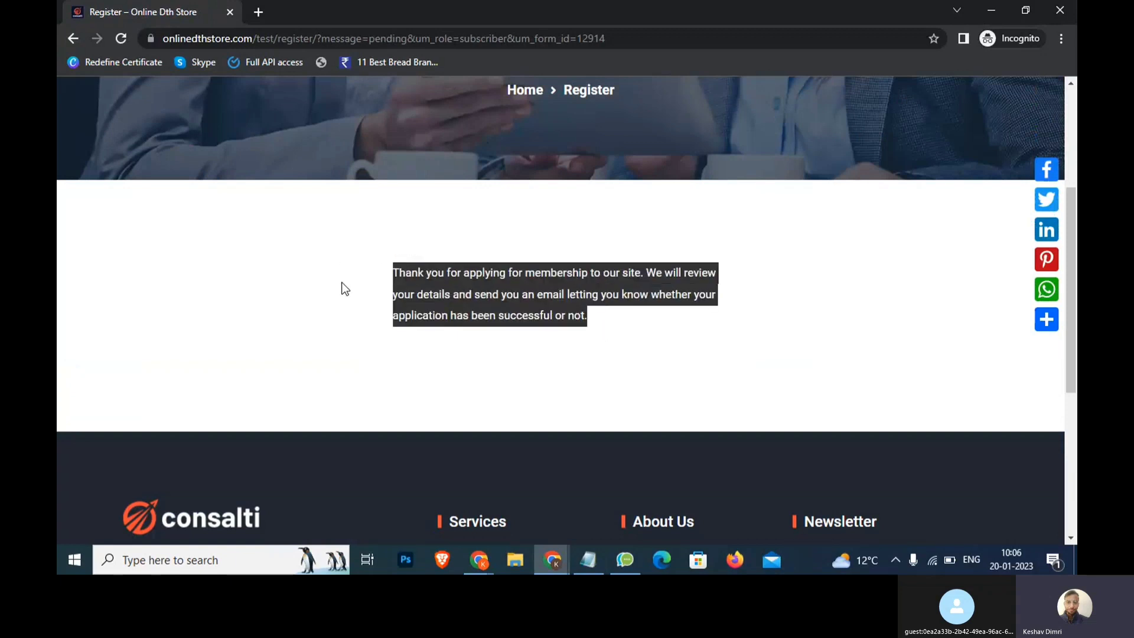
{"action": "key", "text": "alt+Tab"}
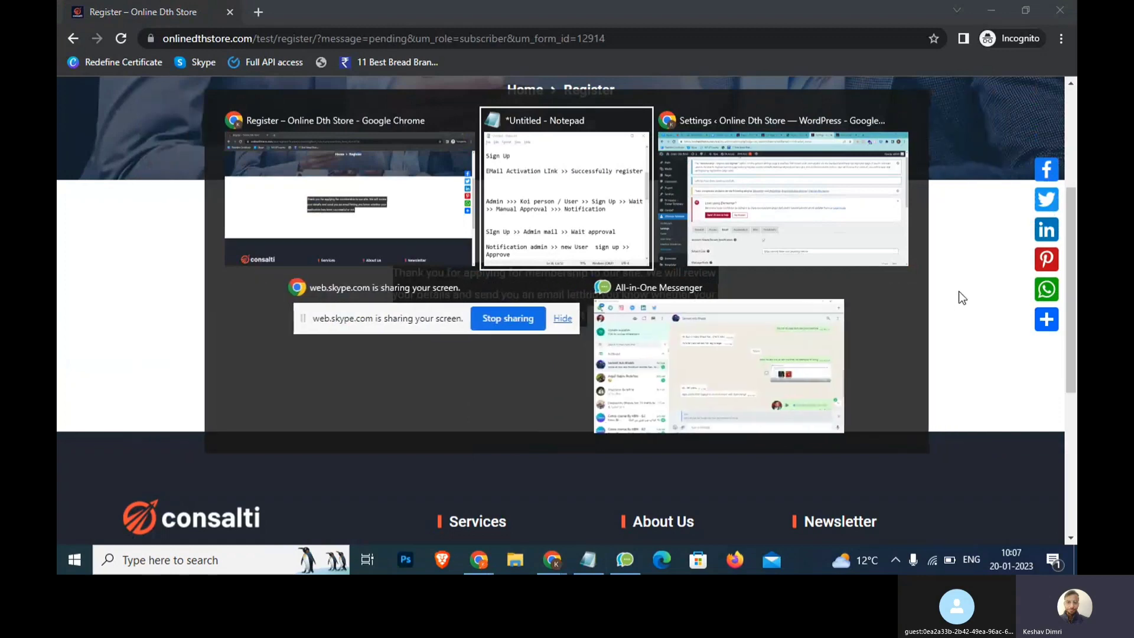
Add the note lines 'Pls approve this' and 'admin Approvekarna chahe' in Notepad
{"action": "key", "text": "alt+Tab"}
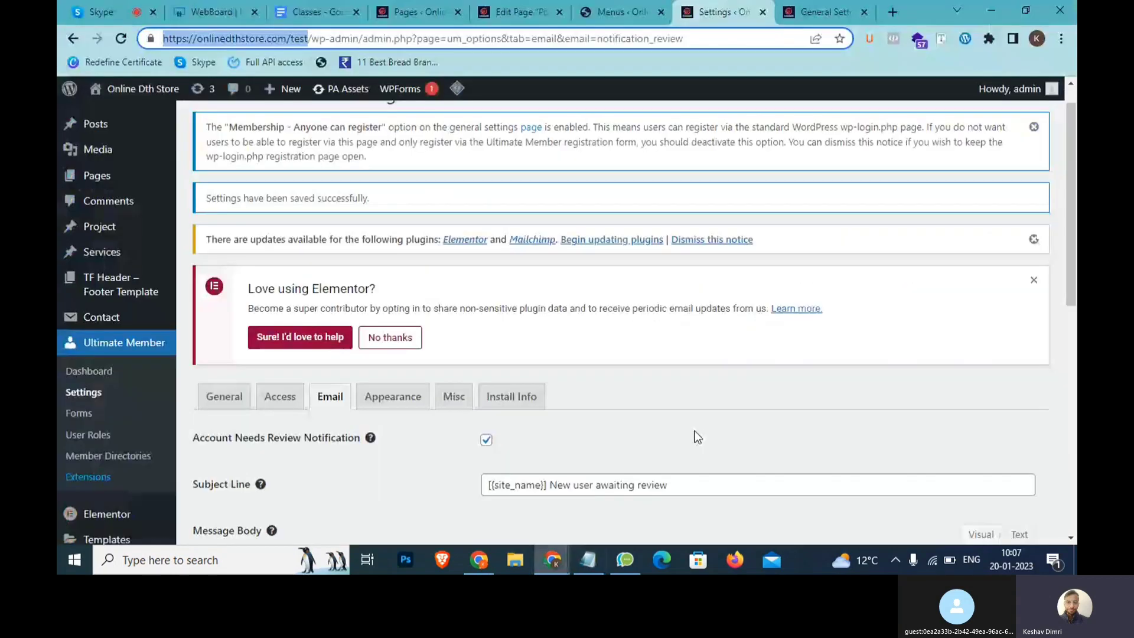
{"action": "key", "text": "alt+Tab"}
{"action": "type", "text": "Pls appro"}
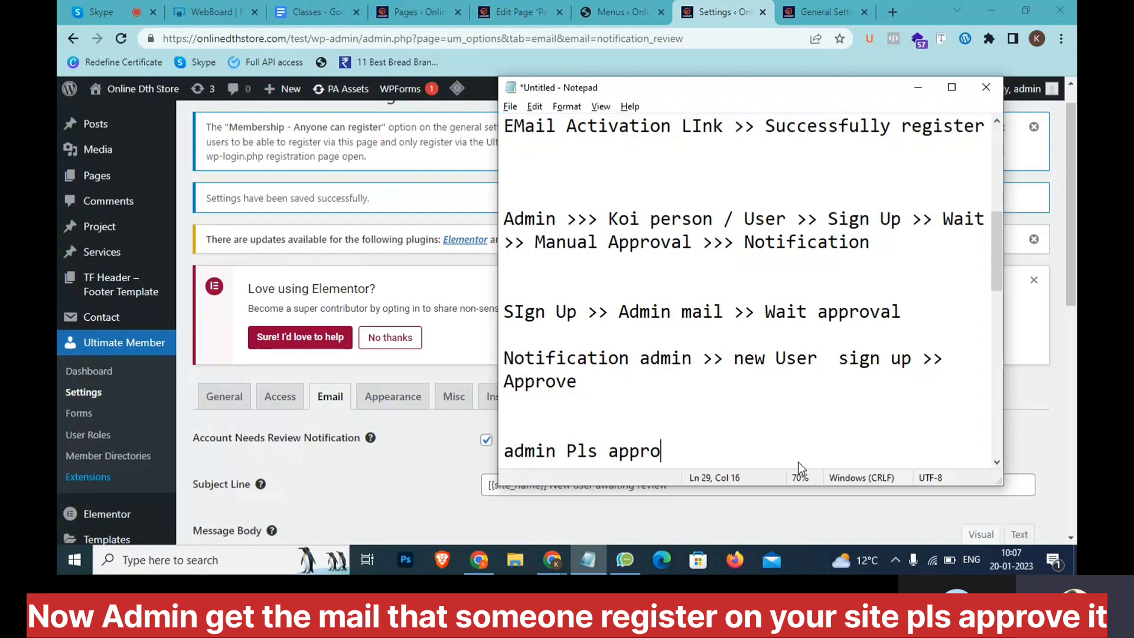
{"action": "type", "text": "ve this"}
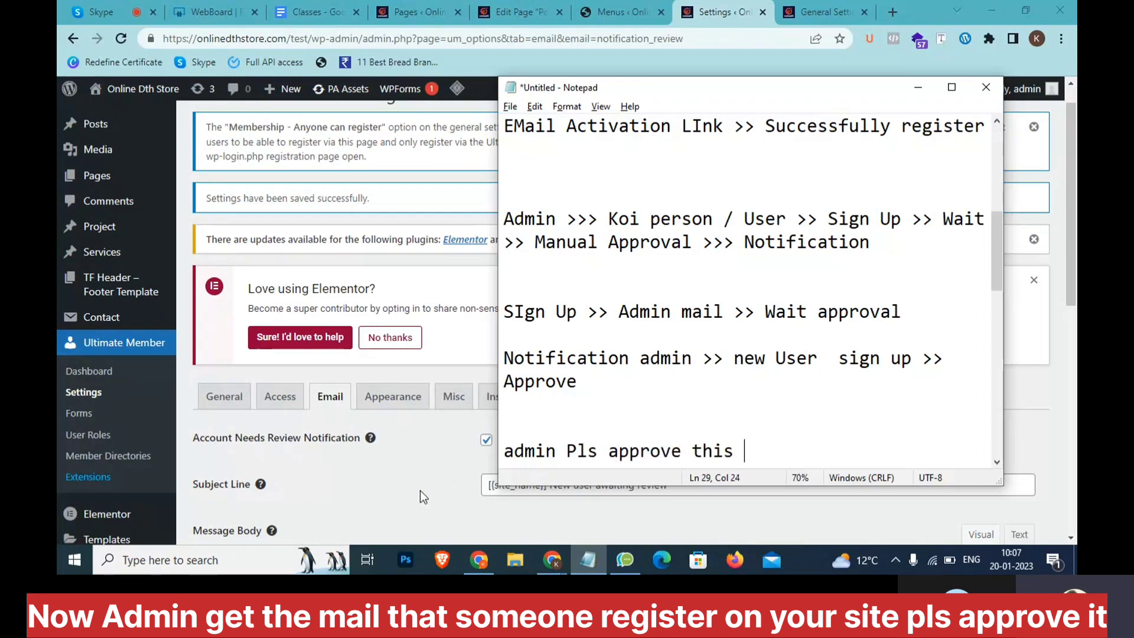
{"action": "key", "text": "alt+Tab"}
{"action": "scroll", "coordinate": [376, 455], "scroll_direction": "down", "scroll_amount": 4}
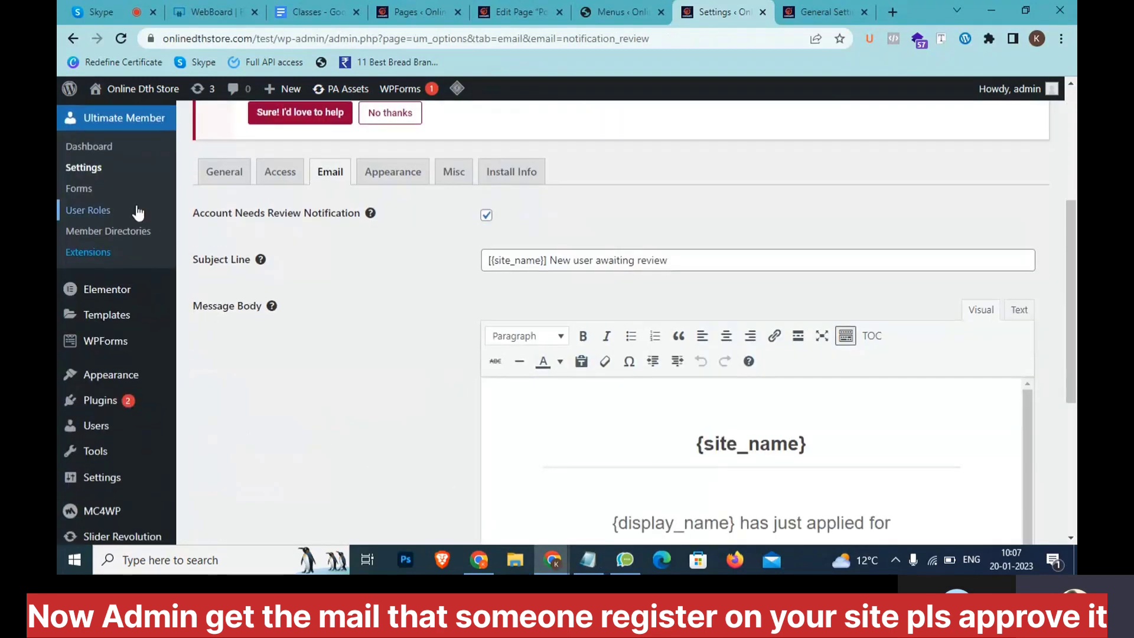
{"action": "left_click", "coordinate": [588, 560]}
{"action": "key", "text": "Return"}
{"action": "key", "text": "Return"}
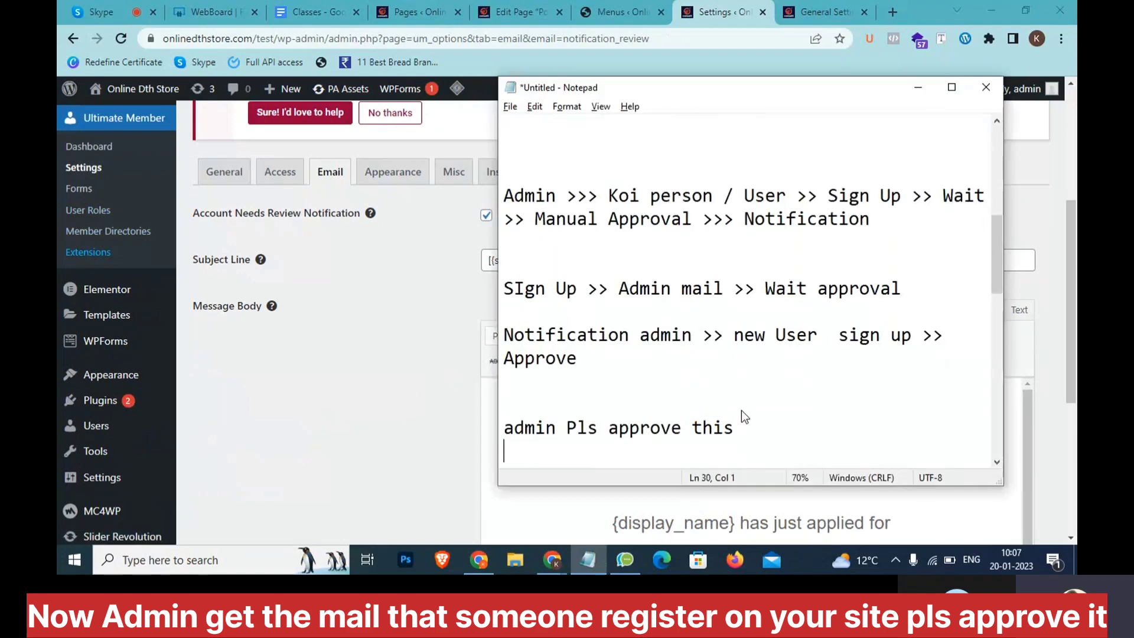
{"action": "type", "text": "admin Approvekarna c"}
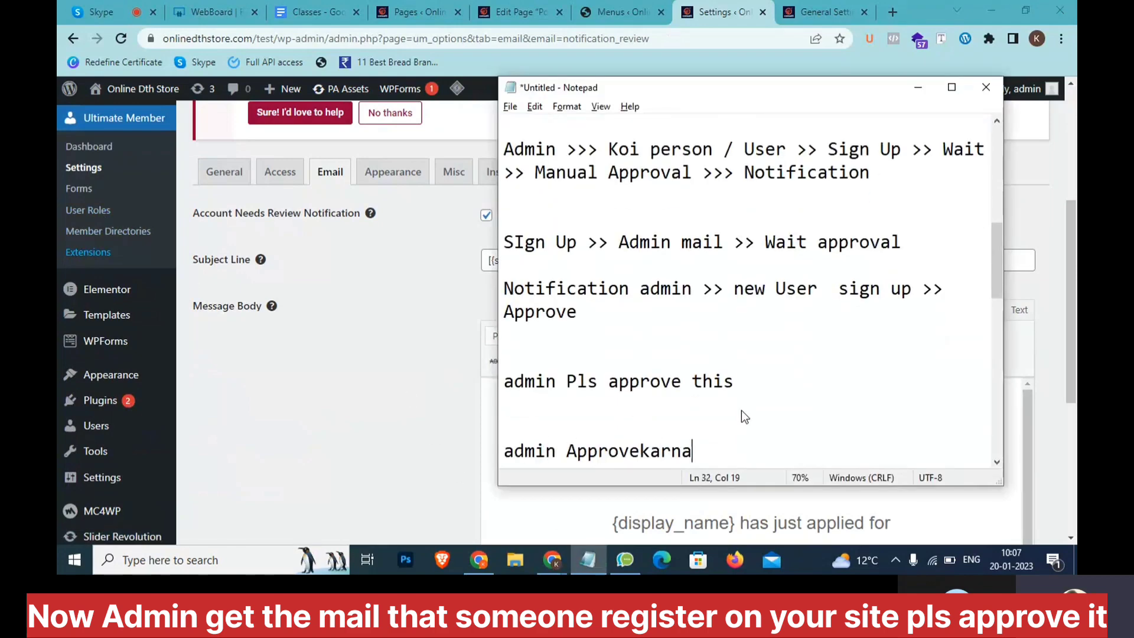
{"action": "type", "text": "hahe"}
{"action": "scroll", "coordinate": [124, 212], "scroll_direction": "down", "scroll_amount": 4}
In All Users, approve the Pending Review user with UM Action > Approve Membership
{"action": "mouse_move", "coordinate": [123, 206]}
{"action": "left_click", "coordinate": [210, 204]}
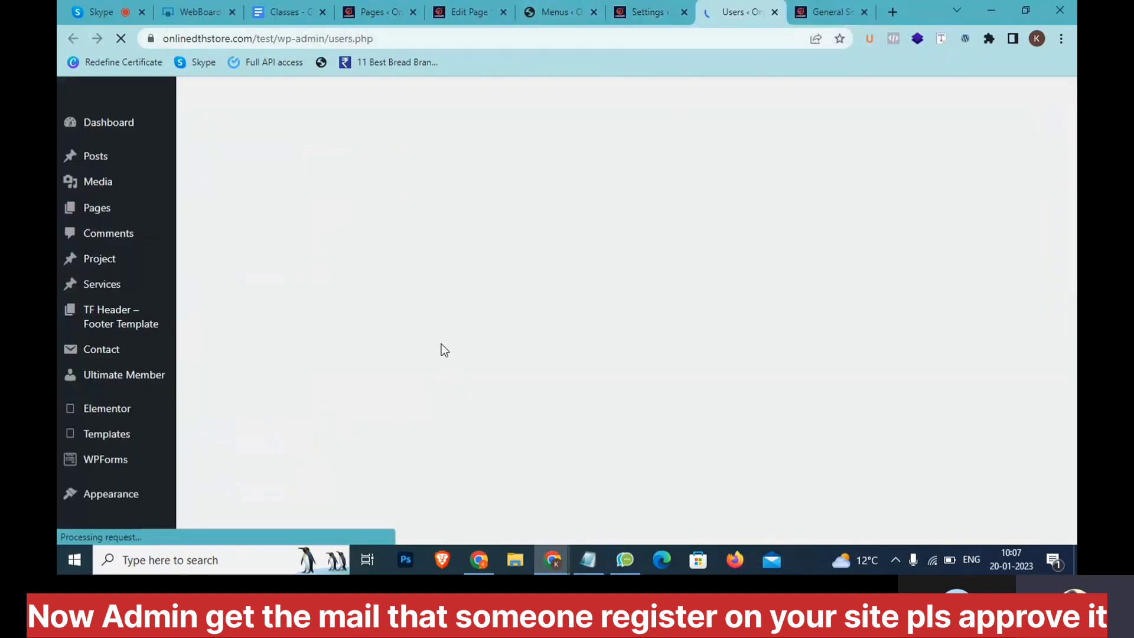
{"action": "scroll", "coordinate": [444, 351], "scroll_direction": "down", "scroll_amount": 2}
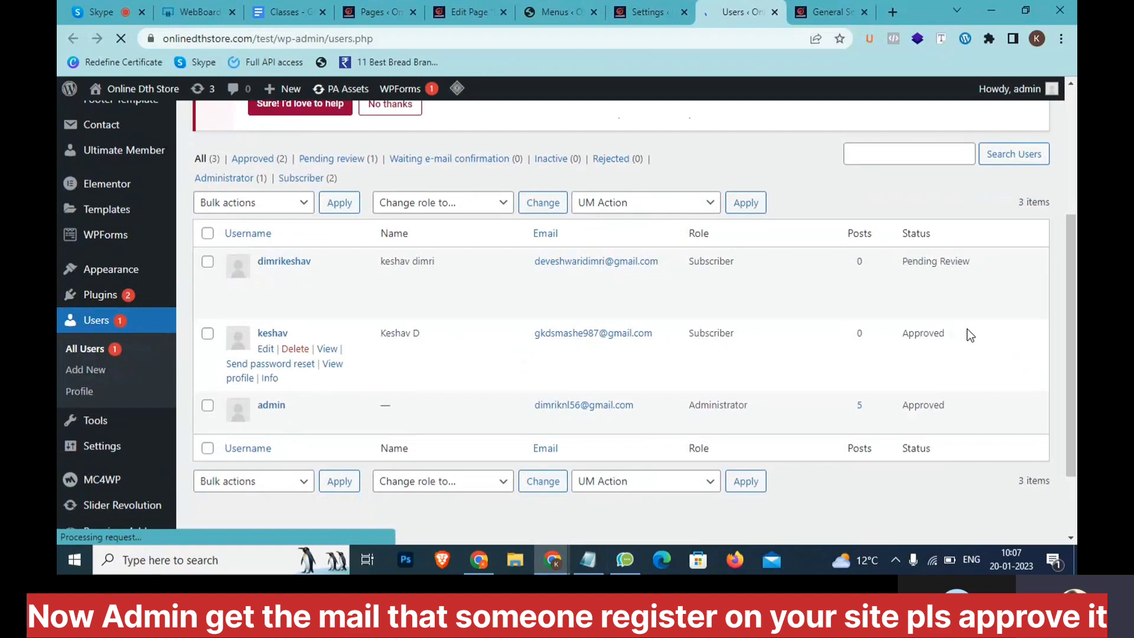
{"action": "scroll", "coordinate": [451, 278], "scroll_direction": "up", "scroll_amount": 4}
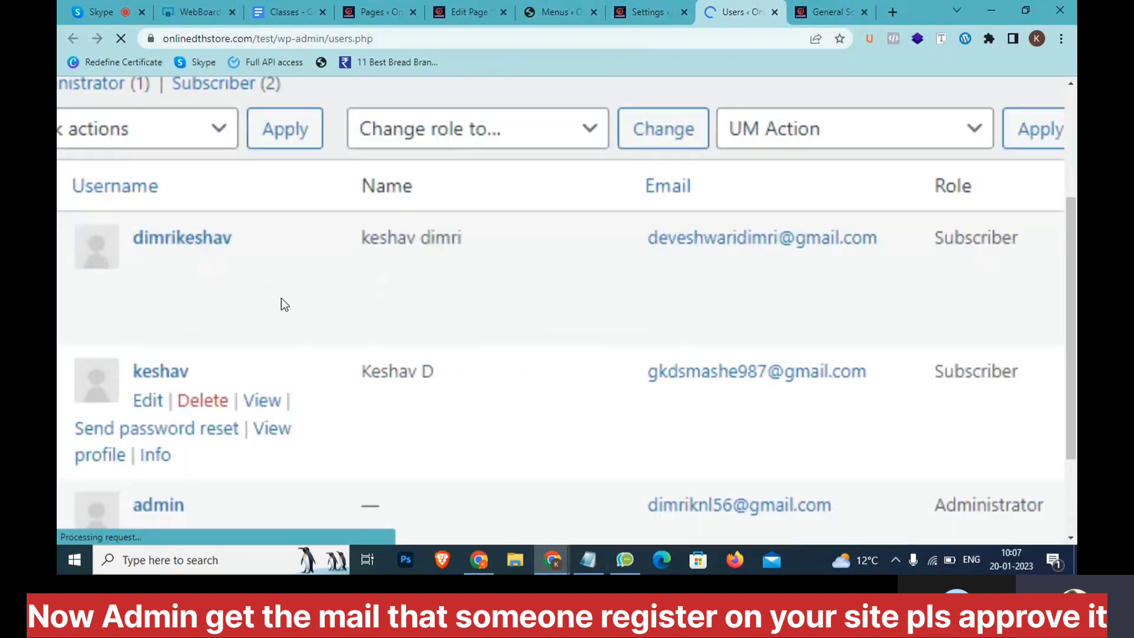
{"action": "scroll", "coordinate": [894, 265], "scroll_direction": "down", "scroll_amount": 1}
{"action": "scroll", "coordinate": [895, 265], "scroll_direction": "down", "scroll_amount": 3}
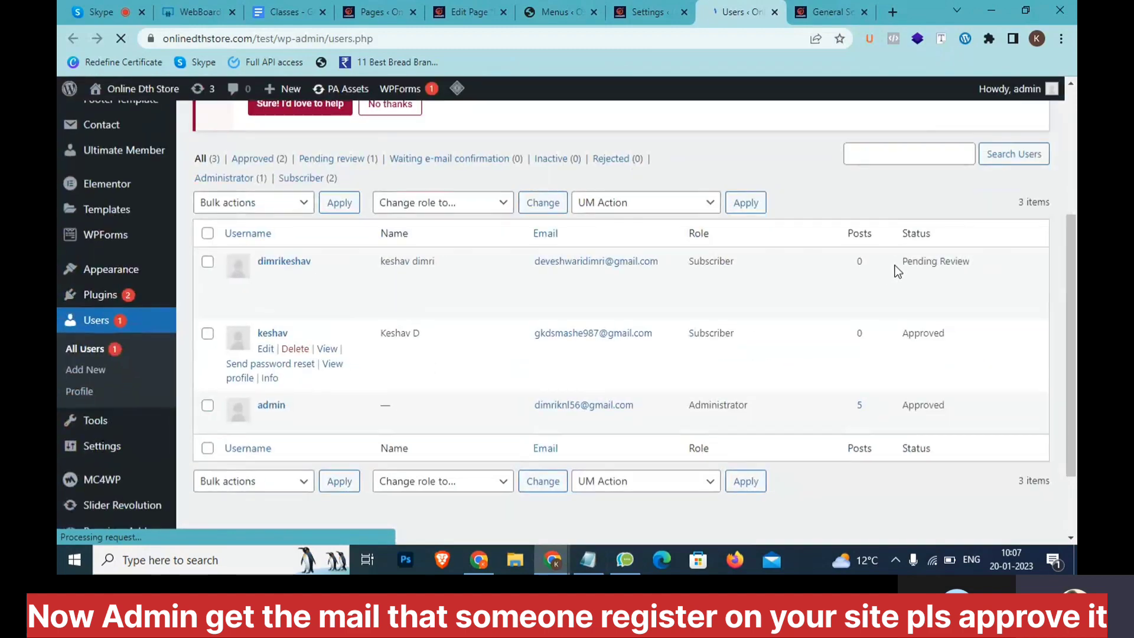
{"action": "left_click", "coordinate": [207, 261]}
{"action": "left_click", "coordinate": [670, 480]}
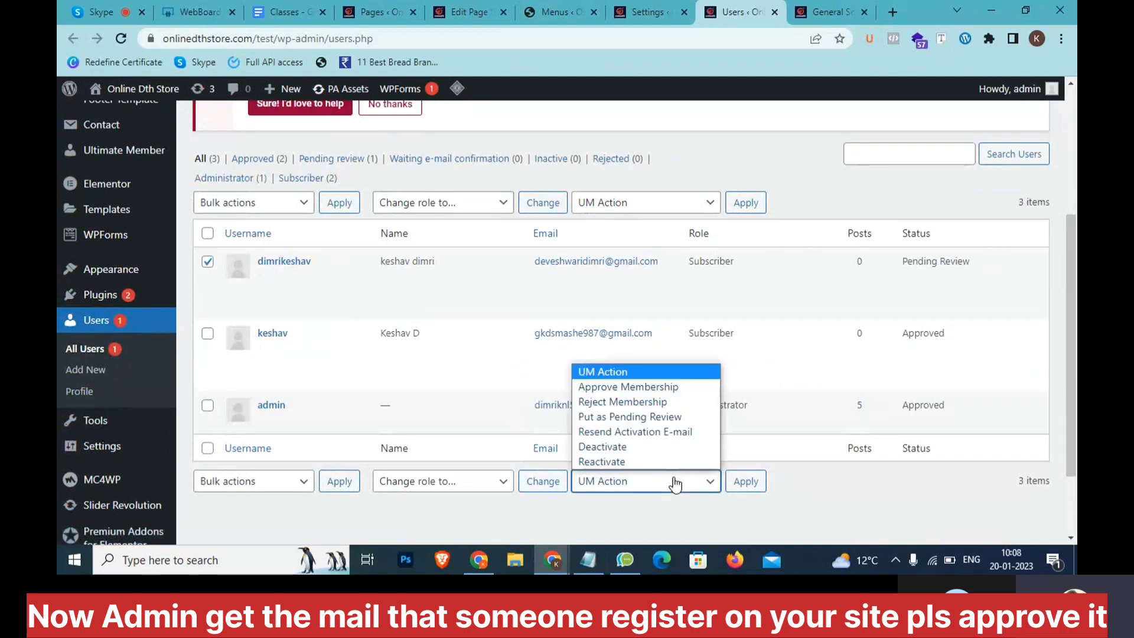
{"action": "left_click", "coordinate": [657, 387]}
{"action": "left_click", "coordinate": [745, 481]}
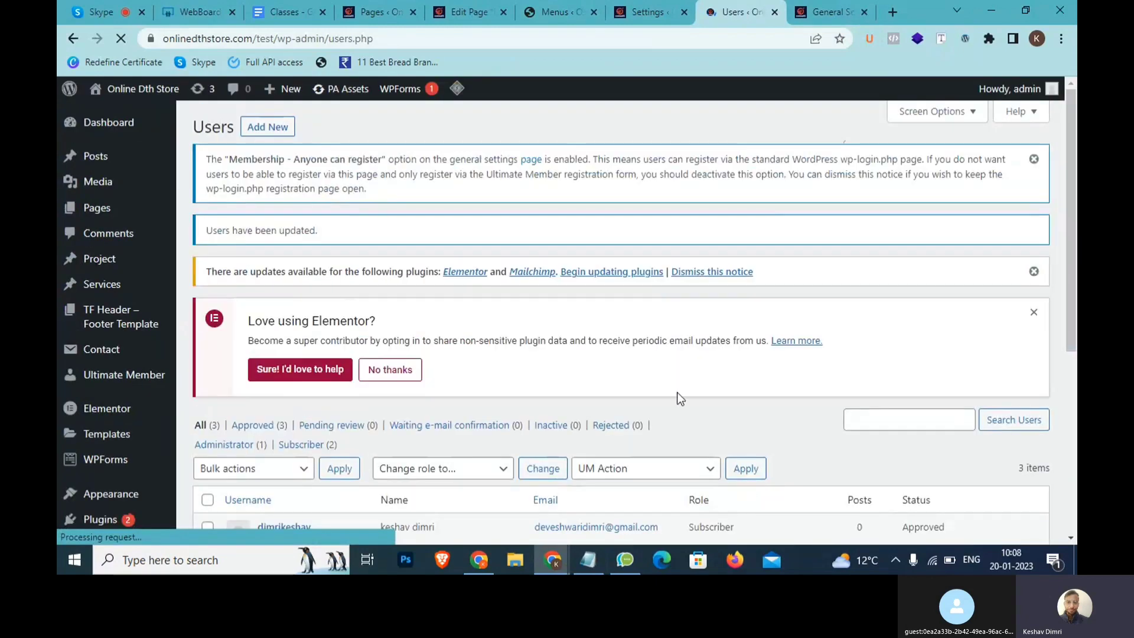
Highlight the newly approved user's Approved status and e-mail address in the list
{"action": "double_click", "coordinate": [898, 302]}
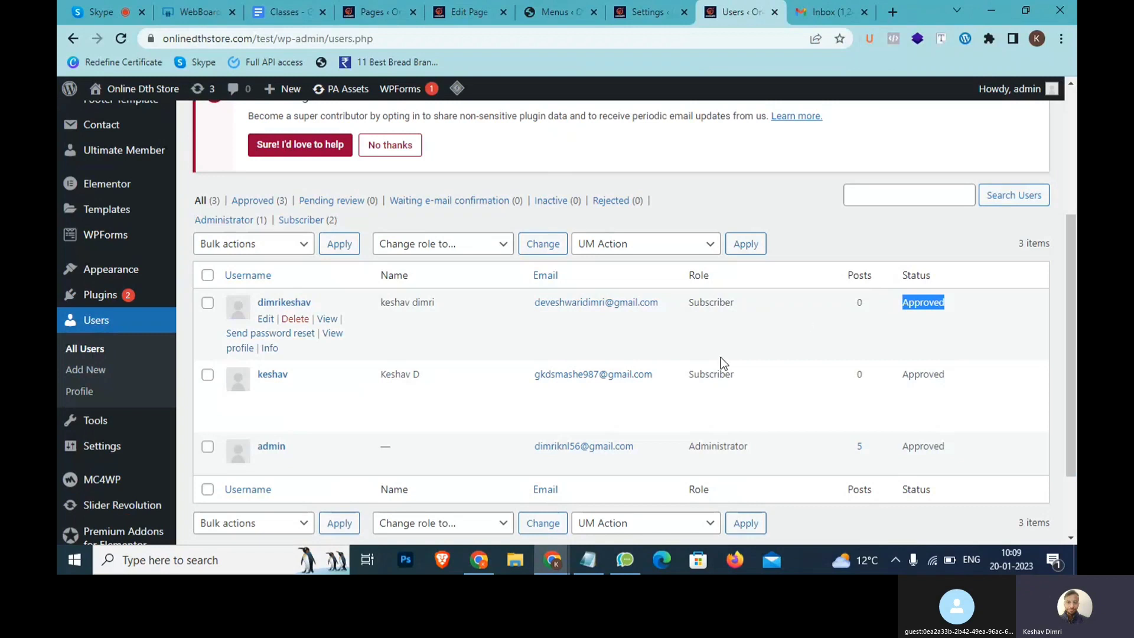
{"action": "left_click_drag", "start_coordinate": [535, 301], "coordinate": [683, 303]}
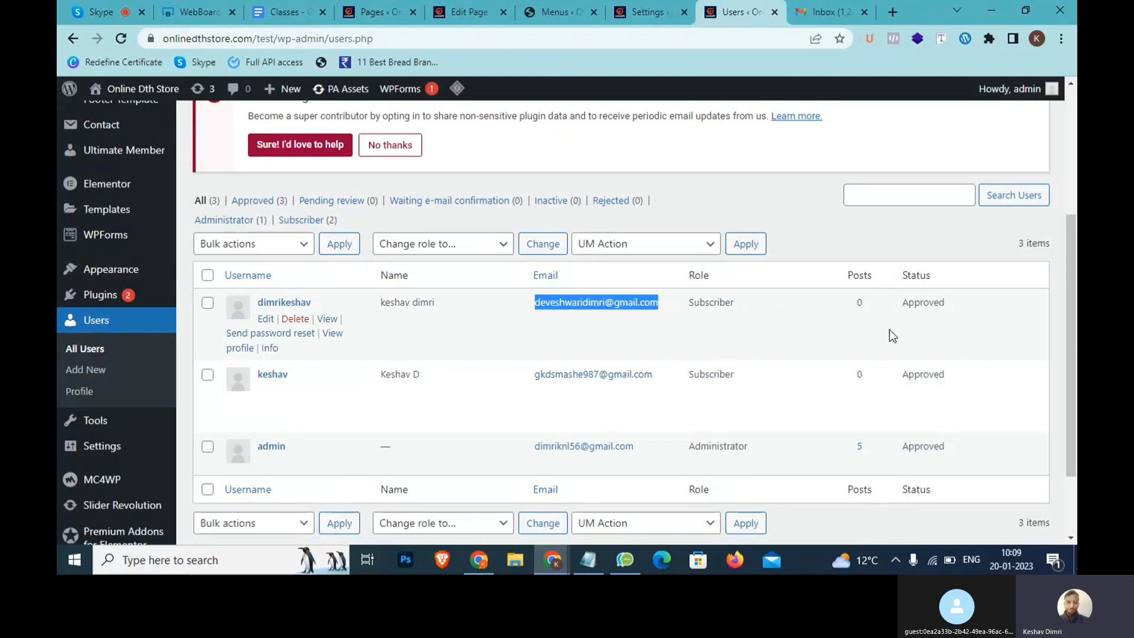
{"action": "left_click_drag", "start_coordinate": [950, 303], "coordinate": [901, 302]}
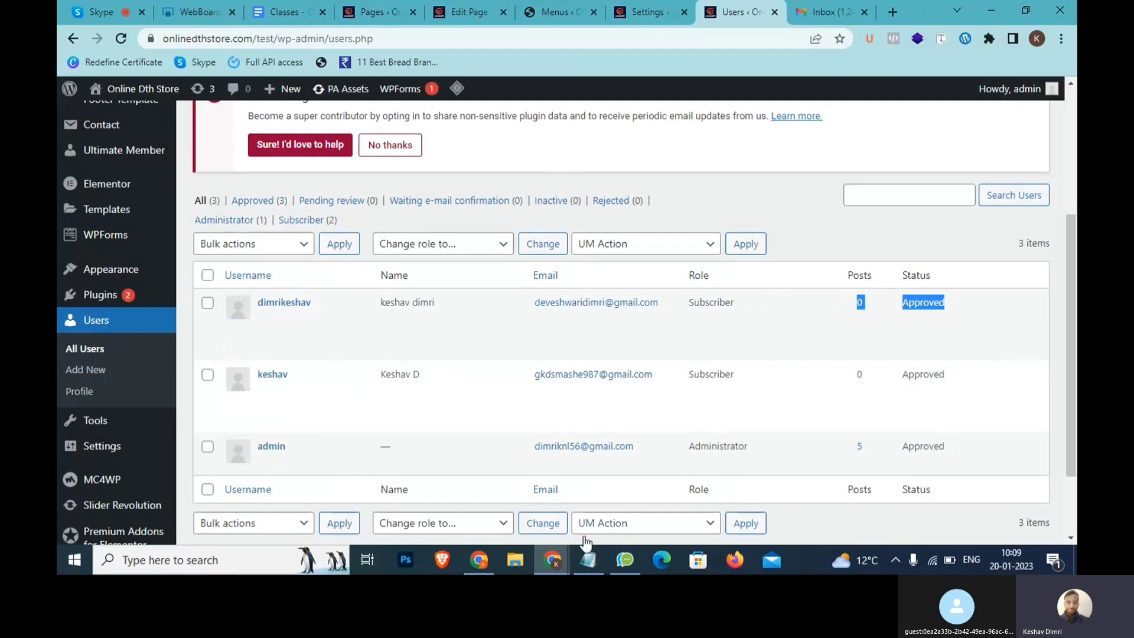
{"action": "left_click", "coordinate": [591, 561]}
{"action": "scroll", "coordinate": [726, 265], "scroll_direction": "up", "scroll_amount": 10}
Add the note 'Email Activateion >> Email Verify karega >> Successful sign' below EMail/Account Activation
{"action": "left_click", "coordinate": [781, 248]}
{"action": "key", "text": "Return"}
{"action": "type", "text": "Em"}
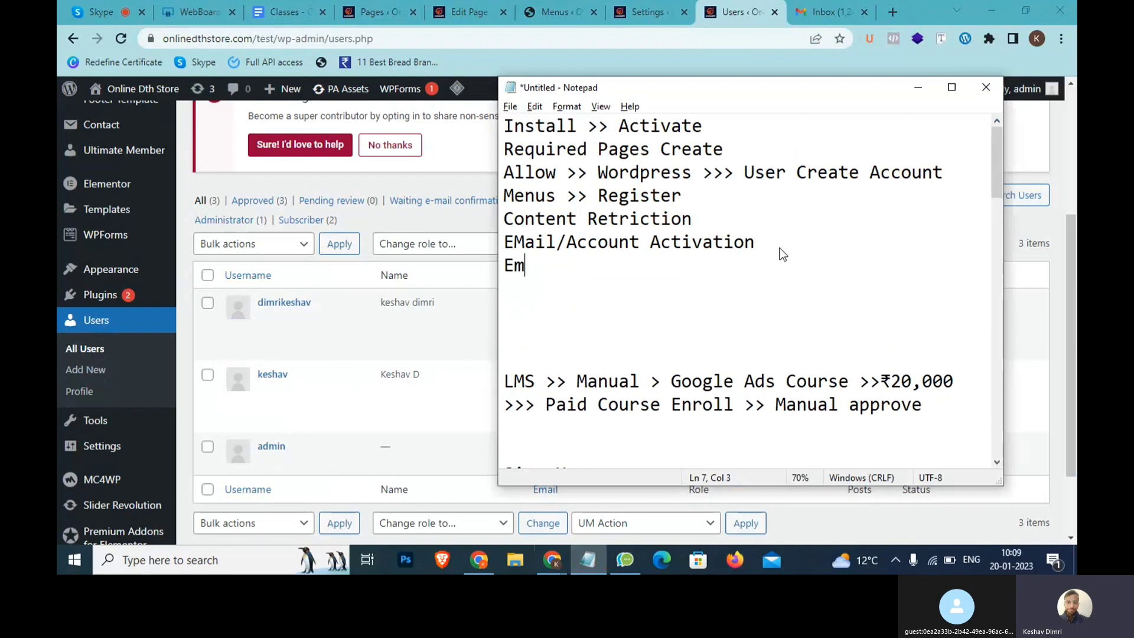
{"action": "type", "text": "ail Activateion "}
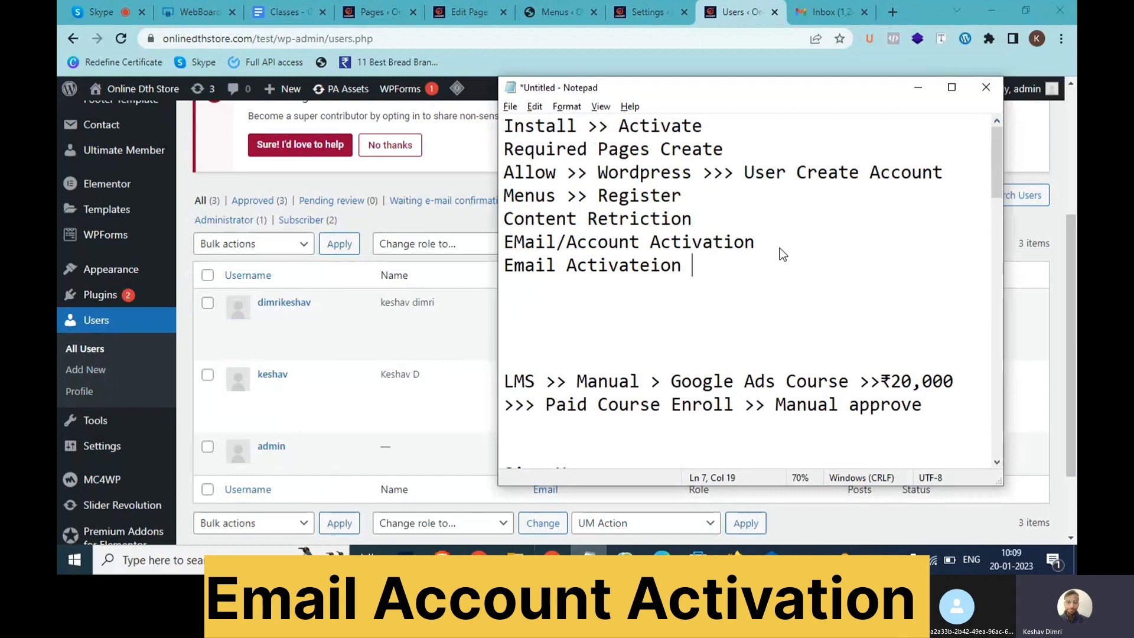
{"action": "type", "text": ">> Email Ver"}
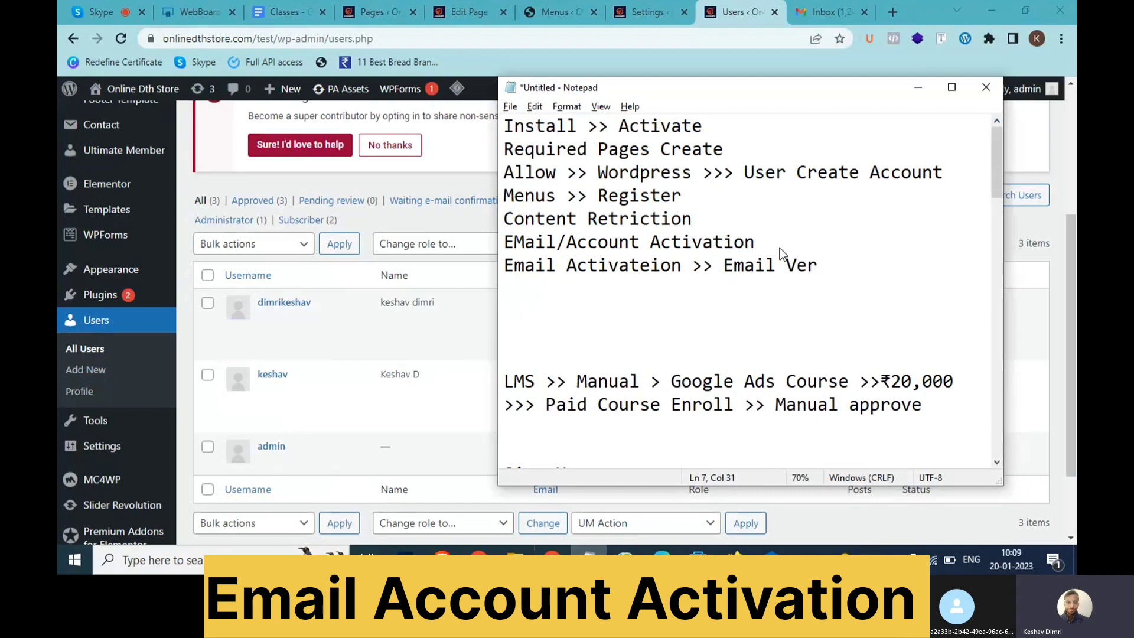
{"action": "type", "text": "ify karega >> Suic"}
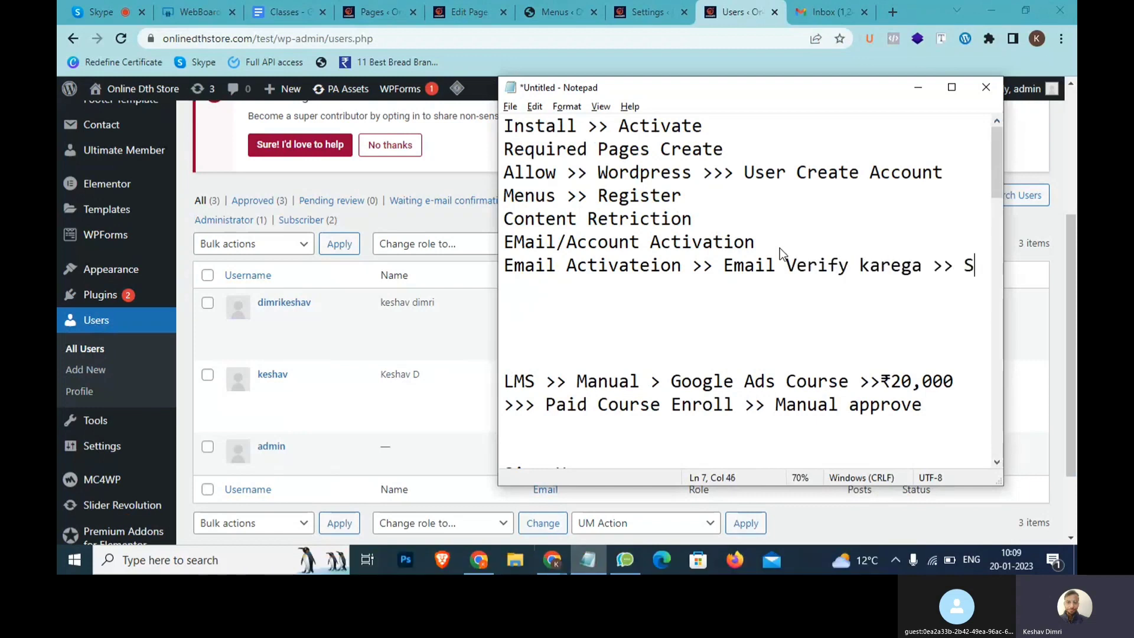
{"action": "key", "text": "BackSpace"}
{"action": "key", "text": "BackSpace"}
{"action": "type", "text": "cce"}
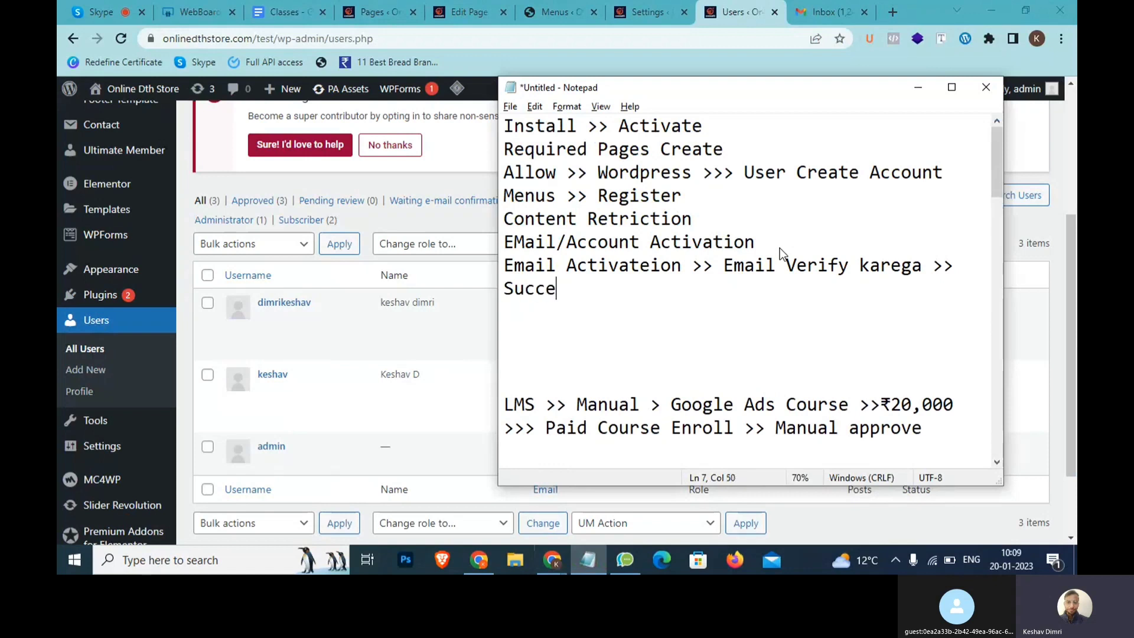
{"action": "type", "text": "ssful sign"}
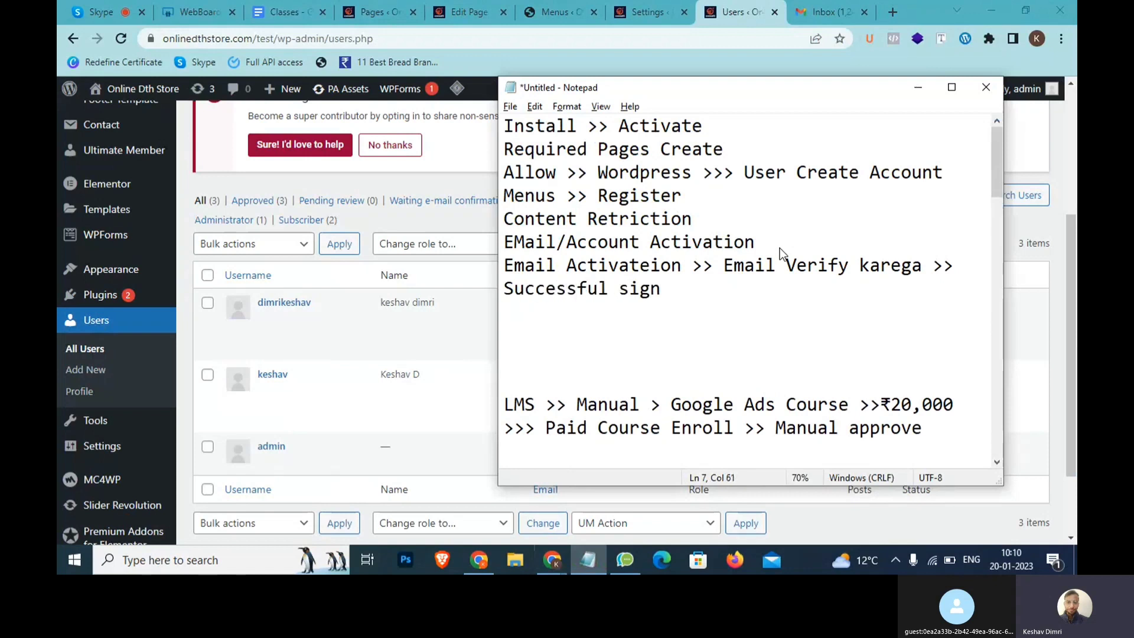
{"action": "key", "text": "alt+Tab"}
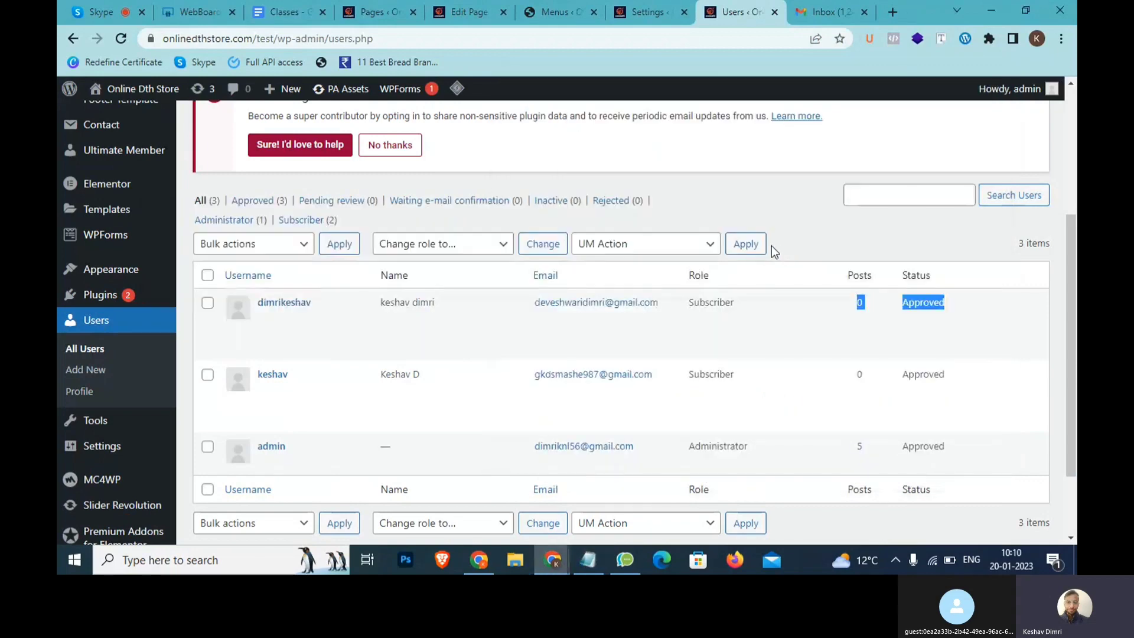
Open the Subscriber role's edit page from Ultimate Member > User Roles
{"action": "left_click", "coordinate": [664, 13]}
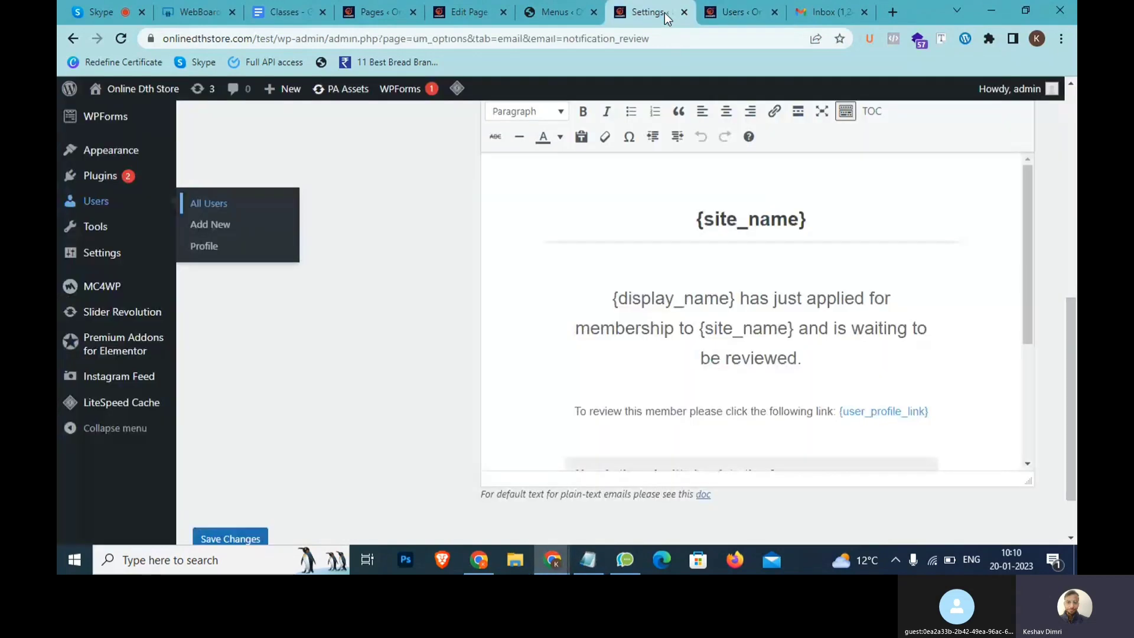
{"action": "scroll", "coordinate": [116, 266], "scroll_direction": "up", "scroll_amount": 7}
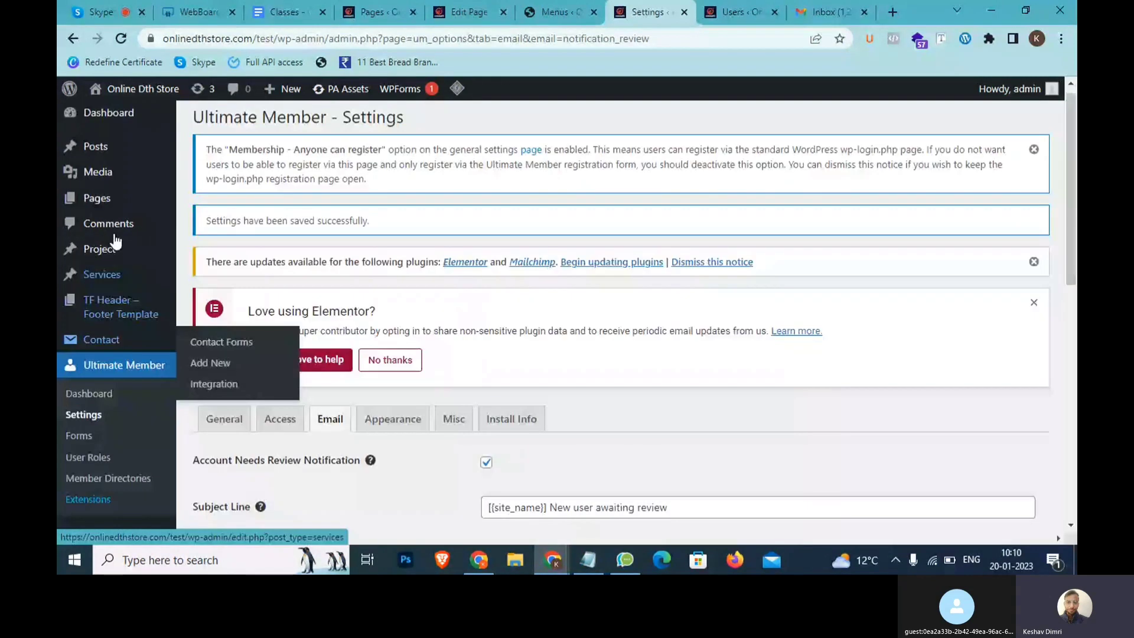
{"action": "scroll", "coordinate": [98, 213], "scroll_direction": "down", "scroll_amount": 4}
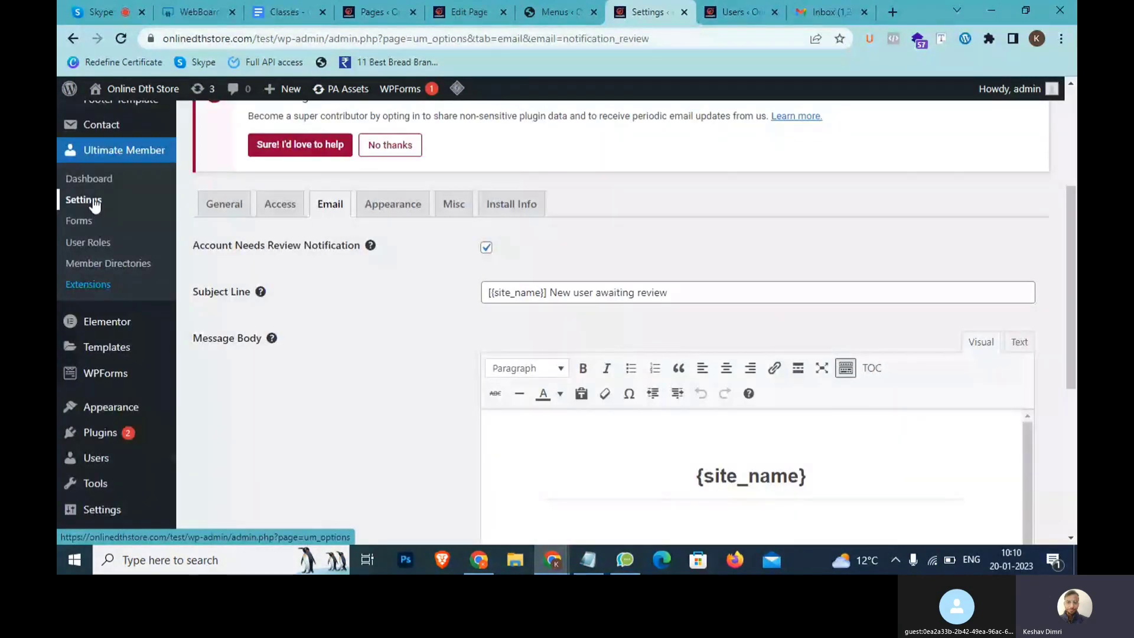
{"action": "left_click", "coordinate": [98, 251]}
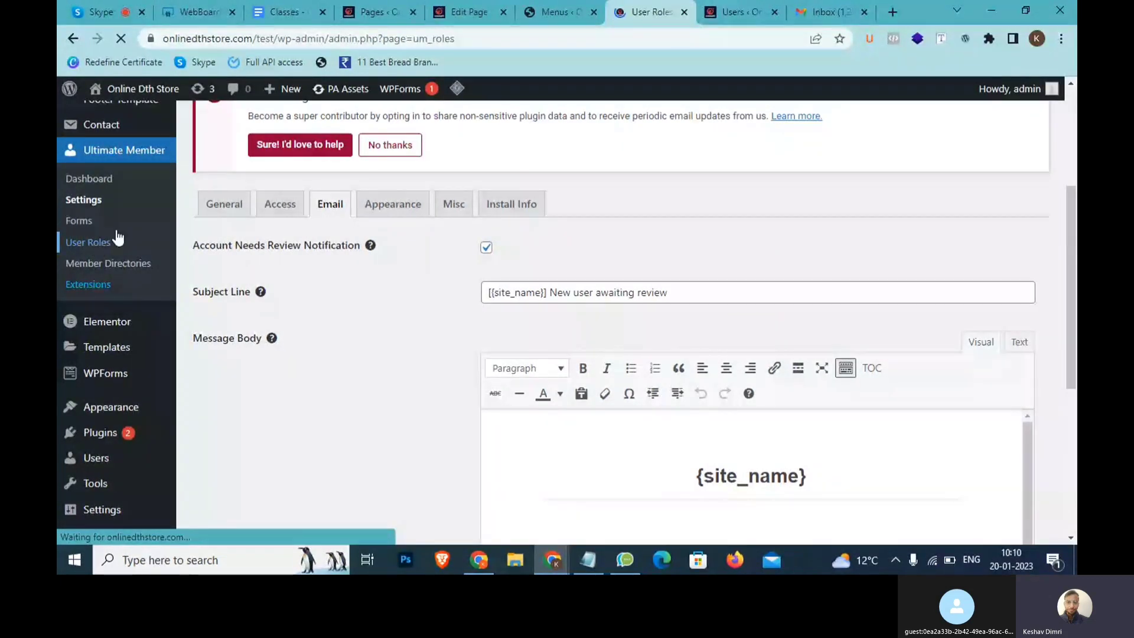
{"action": "mouse_move", "coordinate": [235, 443]}
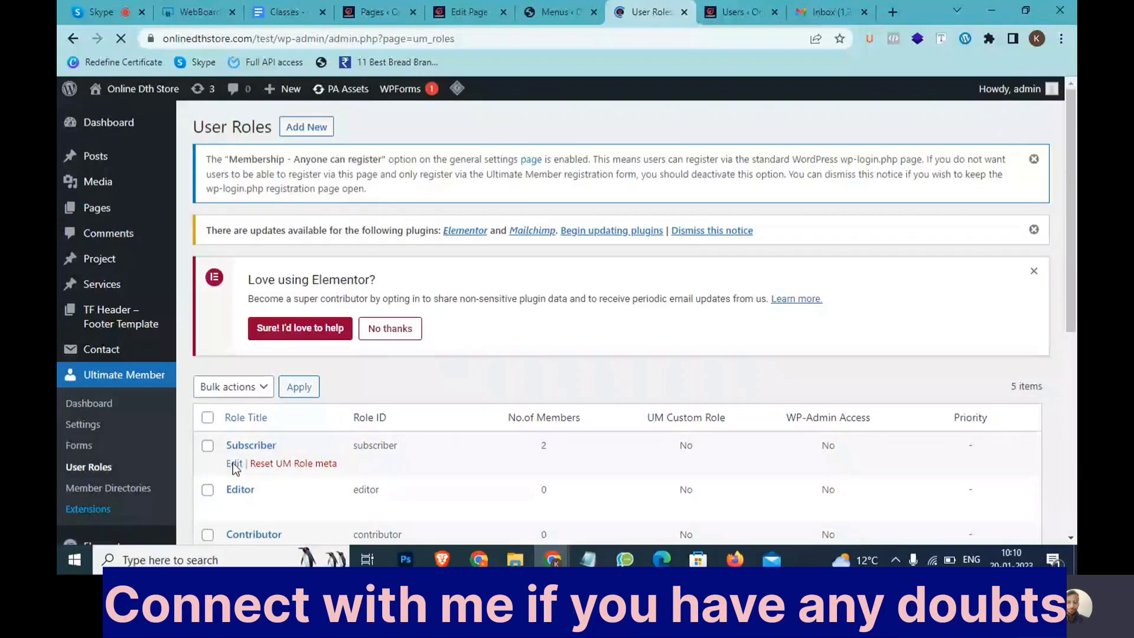
{"action": "left_click", "coordinate": [235, 465]}
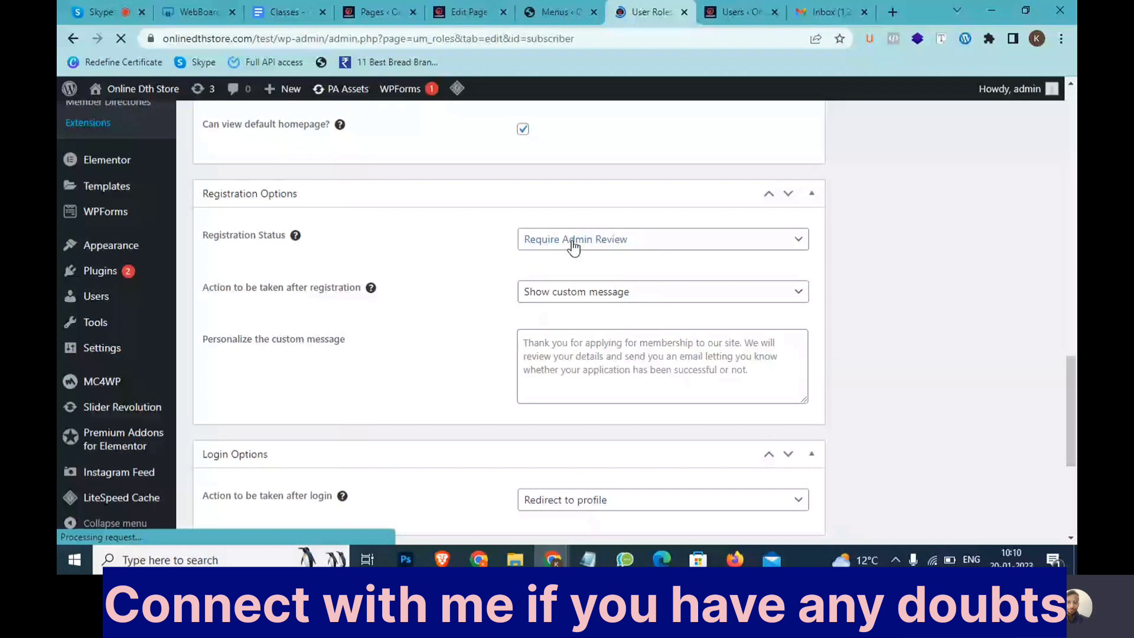
Set Subscriber's Registration Status to Require Email Activation and update the role
{"action": "left_click", "coordinate": [572, 246]}
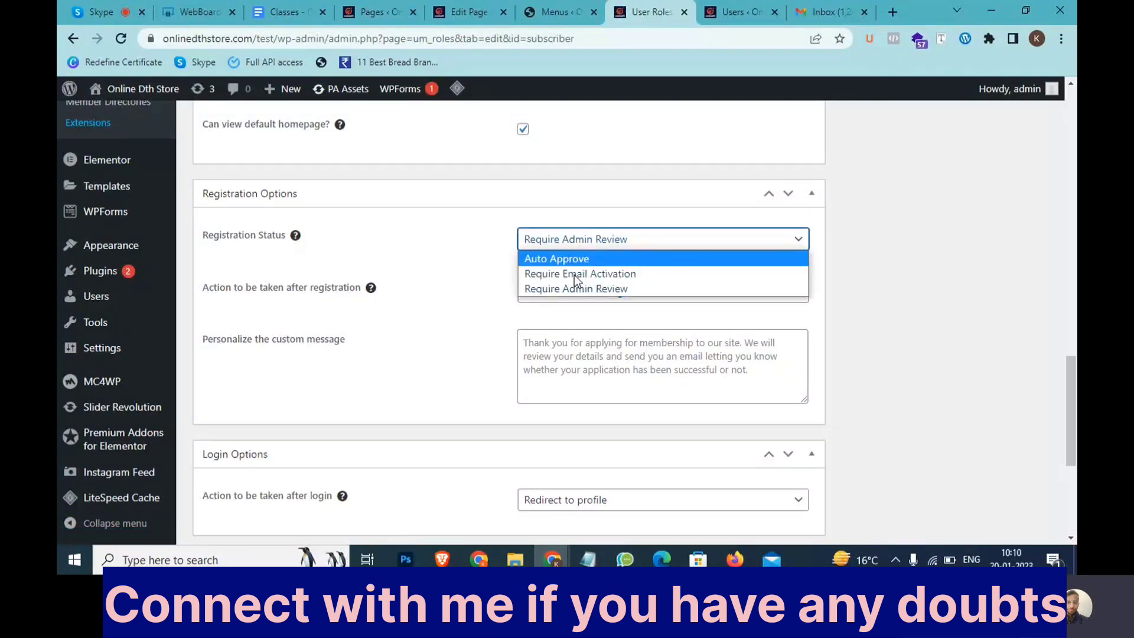
{"action": "left_click", "coordinate": [574, 275]}
{"action": "scroll", "coordinate": [569, 293], "scroll_direction": "down", "scroll_amount": 1}
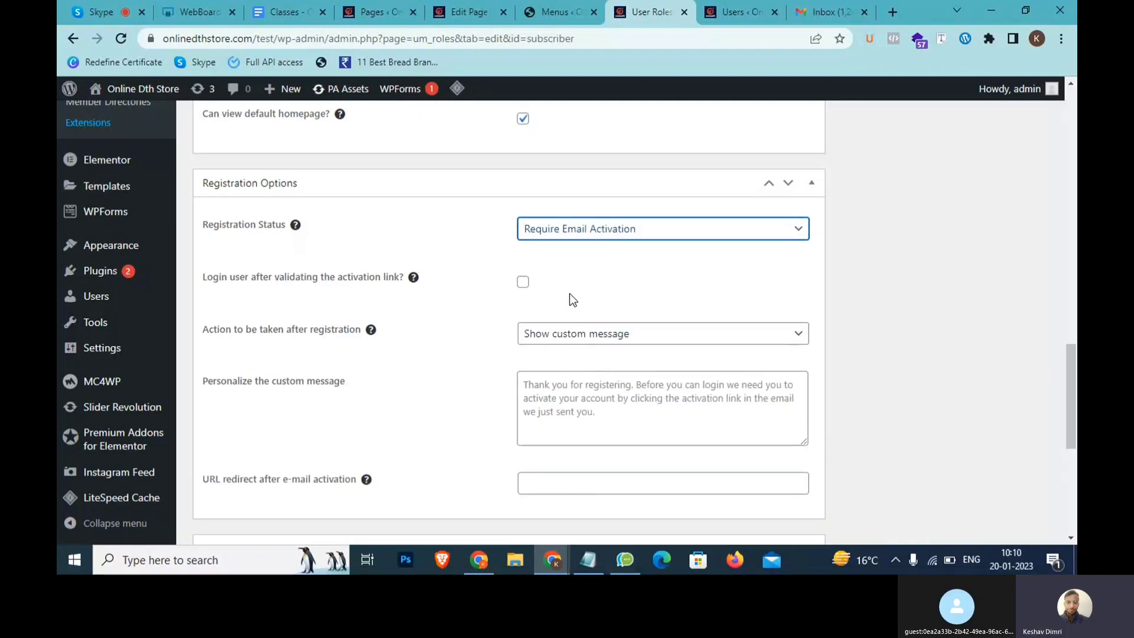
{"action": "scroll", "coordinate": [569, 293], "scroll_direction": "down", "scroll_amount": 6}
{"action": "scroll", "coordinate": [909, 301], "scroll_direction": "up", "scroll_amount": 8}
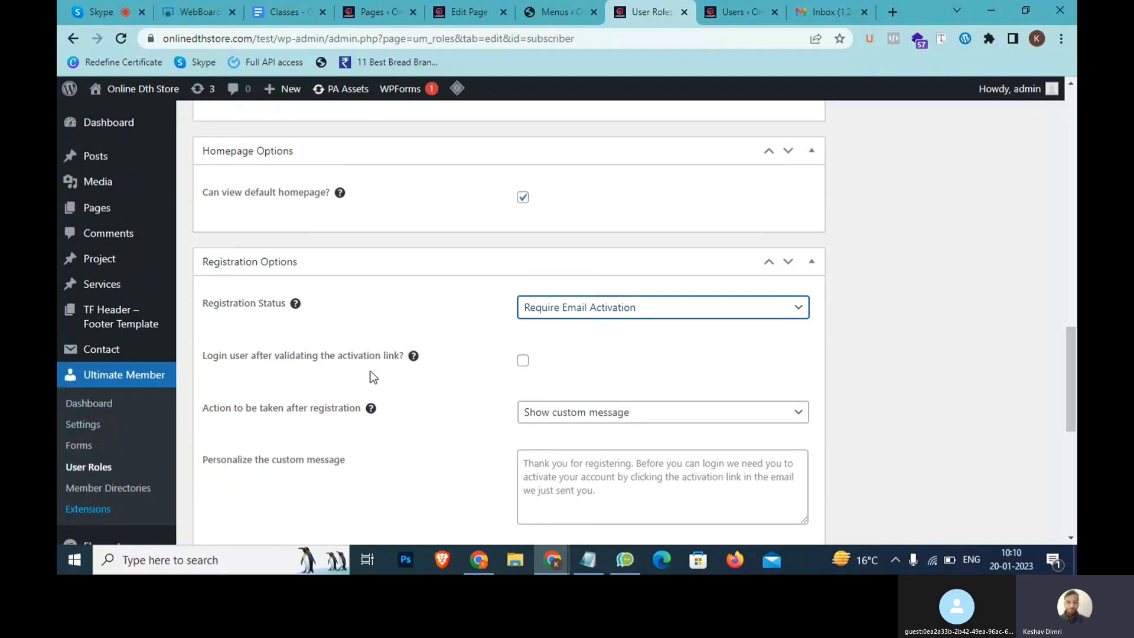
{"action": "left_click_drag", "start_coordinate": [407, 367], "coordinate": [332, 347]}
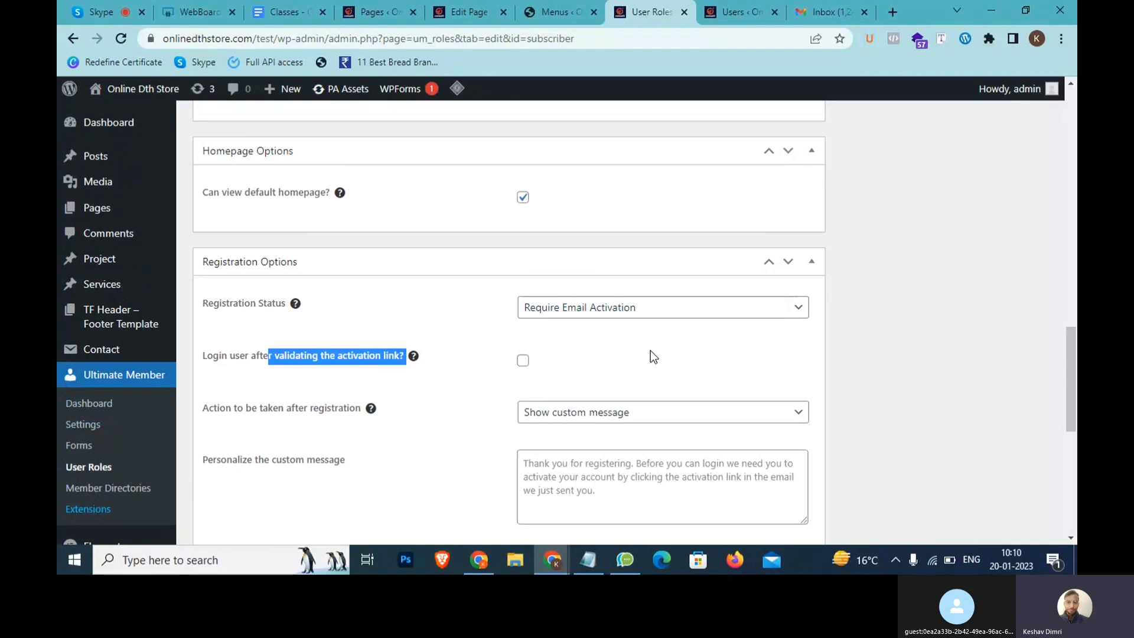
{"action": "left_click_drag", "start_coordinate": [1068, 397], "coordinate": [1061, 159]}
{"action": "scroll", "coordinate": [908, 423], "scroll_direction": "down", "scroll_amount": 3}
{"action": "left_click", "coordinate": [886, 333]}
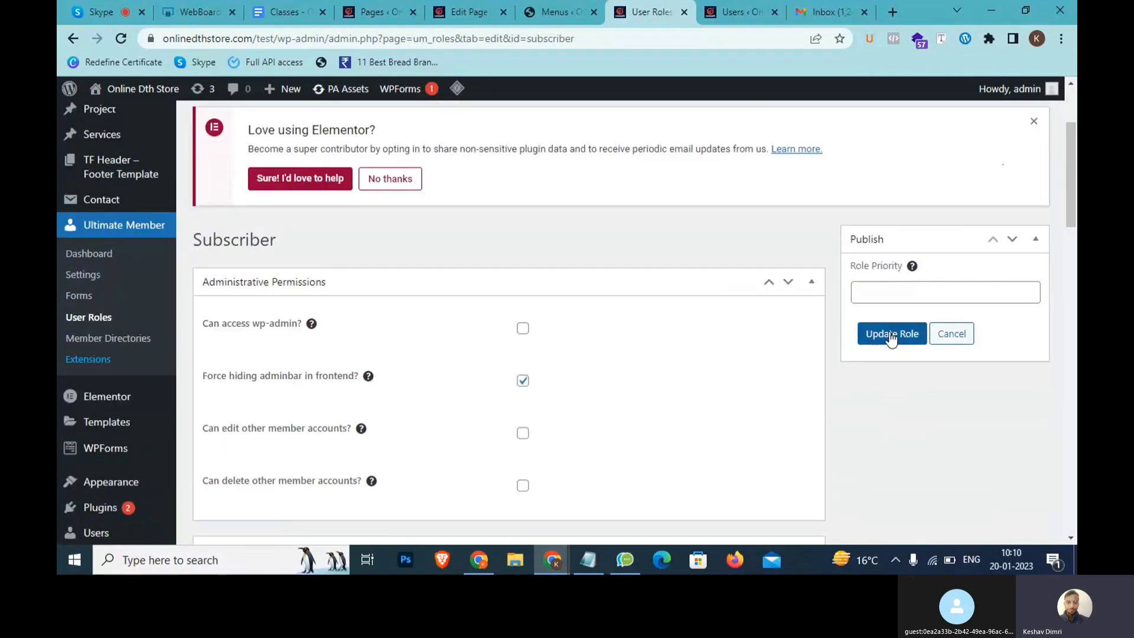
Review the saved Subscriber role page, then return to the WordPress Users list
{"action": "left_click_drag", "start_coordinate": [1070, 205], "coordinate": [1072, 365]}
{"action": "scroll", "coordinate": [633, 352], "scroll_direction": "down", "scroll_amount": 2}
{"action": "scroll", "coordinate": [699, 387], "scroll_direction": "down", "scroll_amount": 7}
{"action": "scroll", "coordinate": [699, 387], "scroll_direction": "down", "scroll_amount": 7}
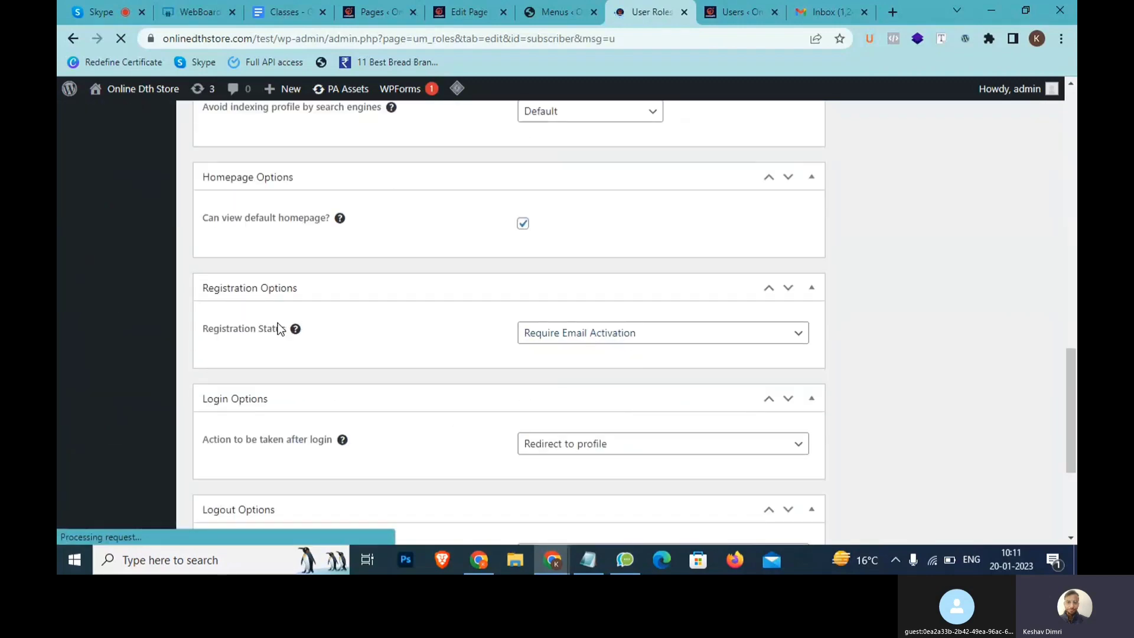
{"action": "left_click_drag", "start_coordinate": [1072, 359], "coordinate": [1072, 125]}
{"action": "scroll", "coordinate": [969, 339], "scroll_direction": "down", "scroll_amount": 4}
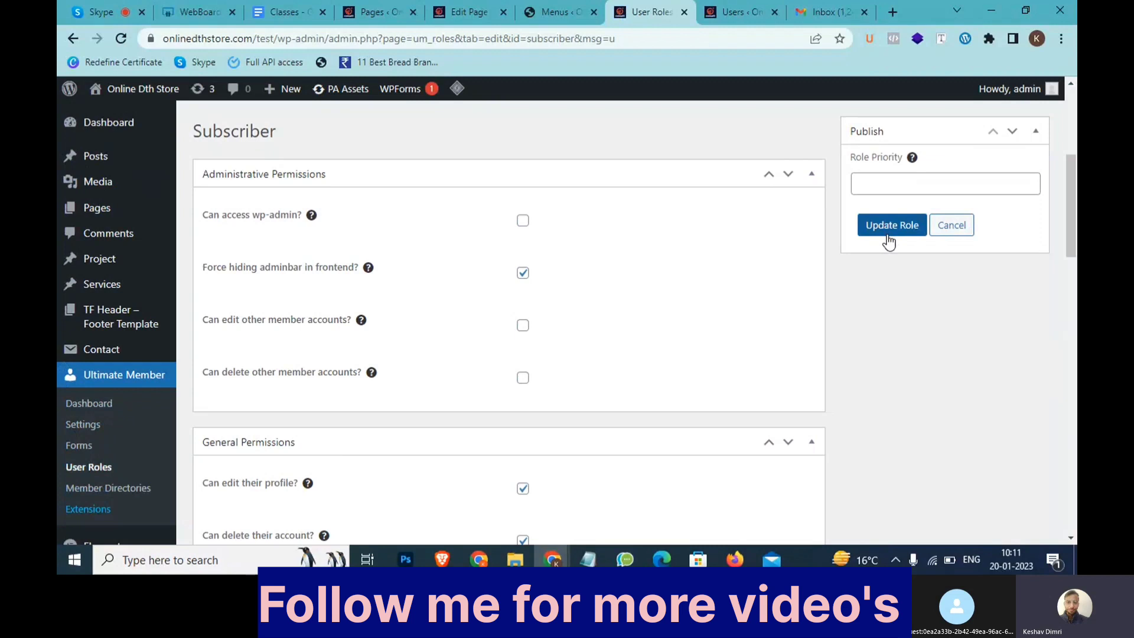
{"action": "left_click", "coordinate": [750, 7]}
Add the Notepad note 'User mail >>> Actuvation link >> link CLick >> Verify >>> Tabhi Account activate'
{"action": "left_click", "coordinate": [588, 559]}
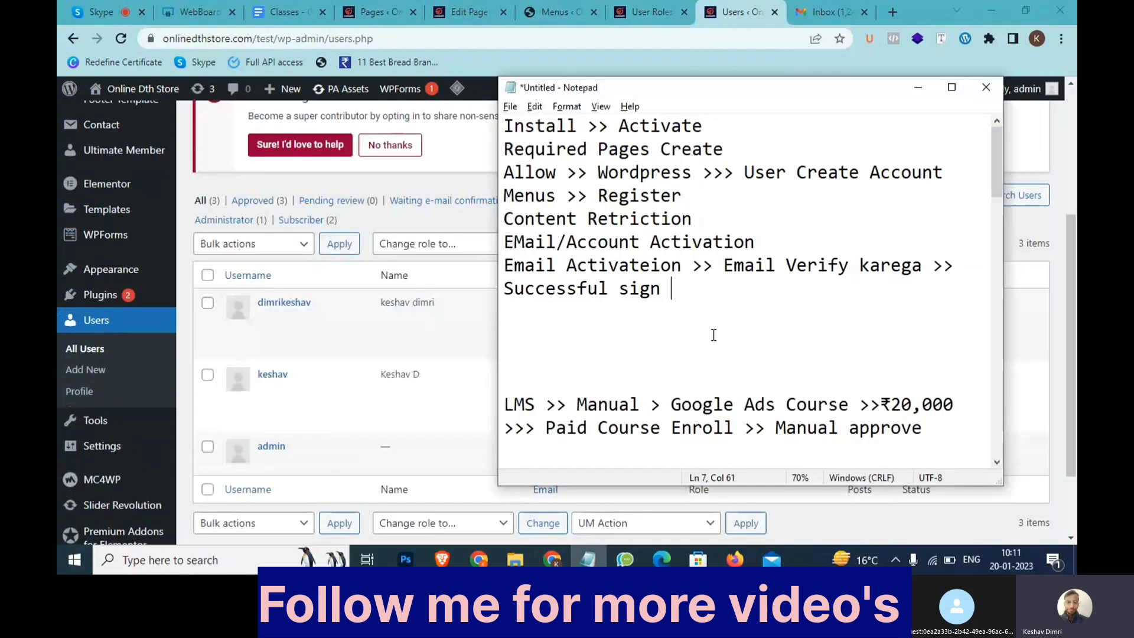
{"action": "key", "text": "Return"}
{"action": "key", "text": "Return"}
{"action": "key", "text": "Return"}
{"action": "type", "text": "User mail >>> Actuvation link >> link CLi"}
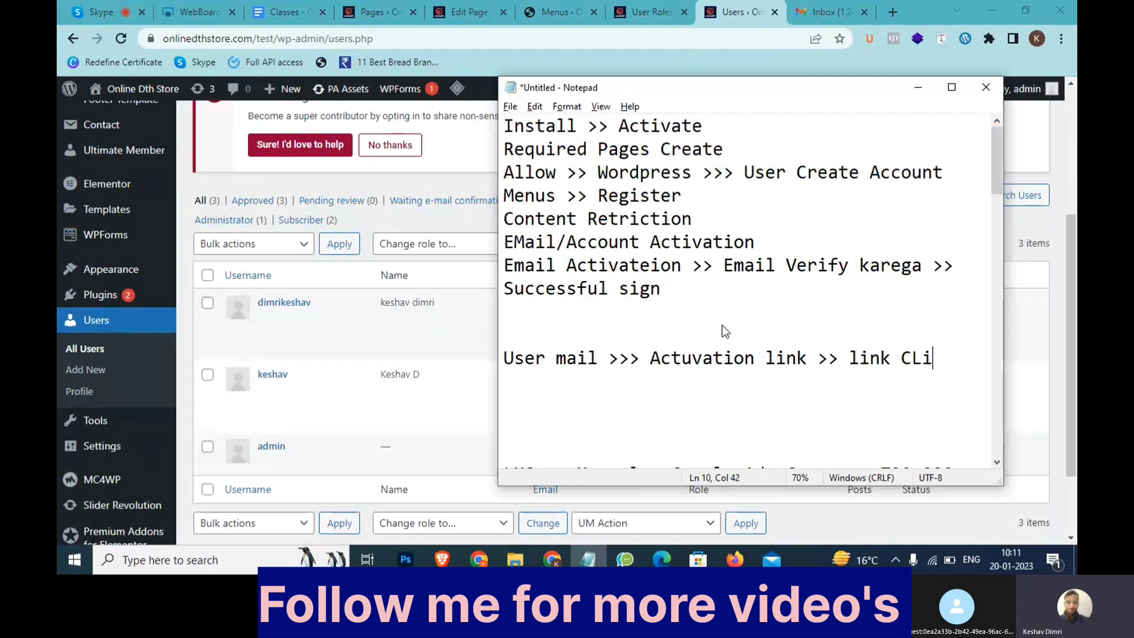
{"action": "type", "text": "ck >> Ver"}
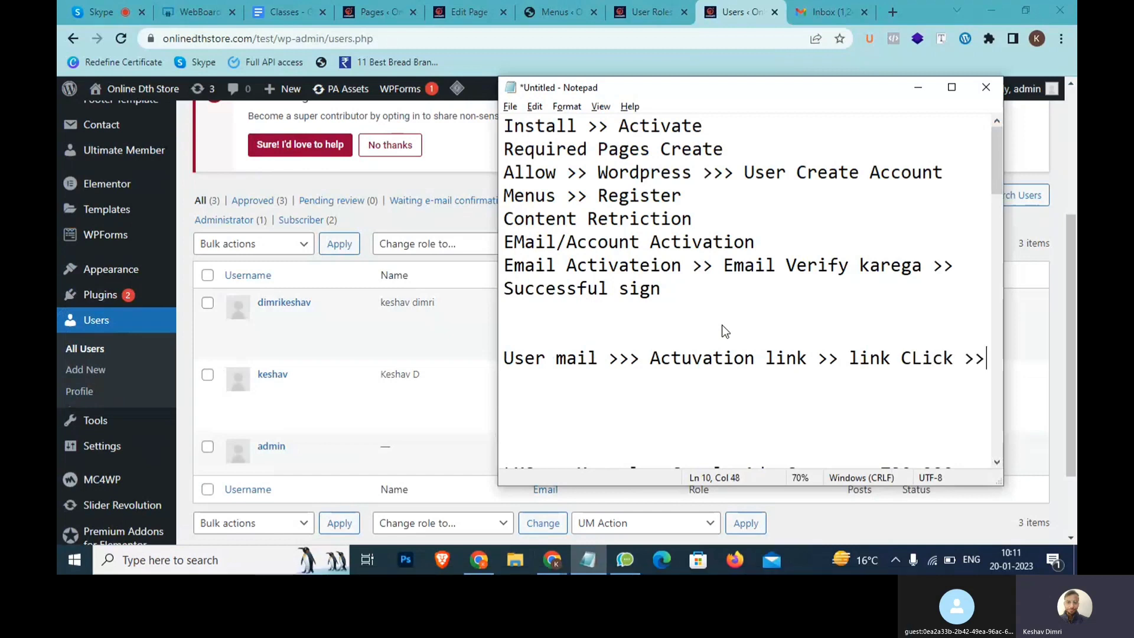
{"action": "type", "text": "ify "}
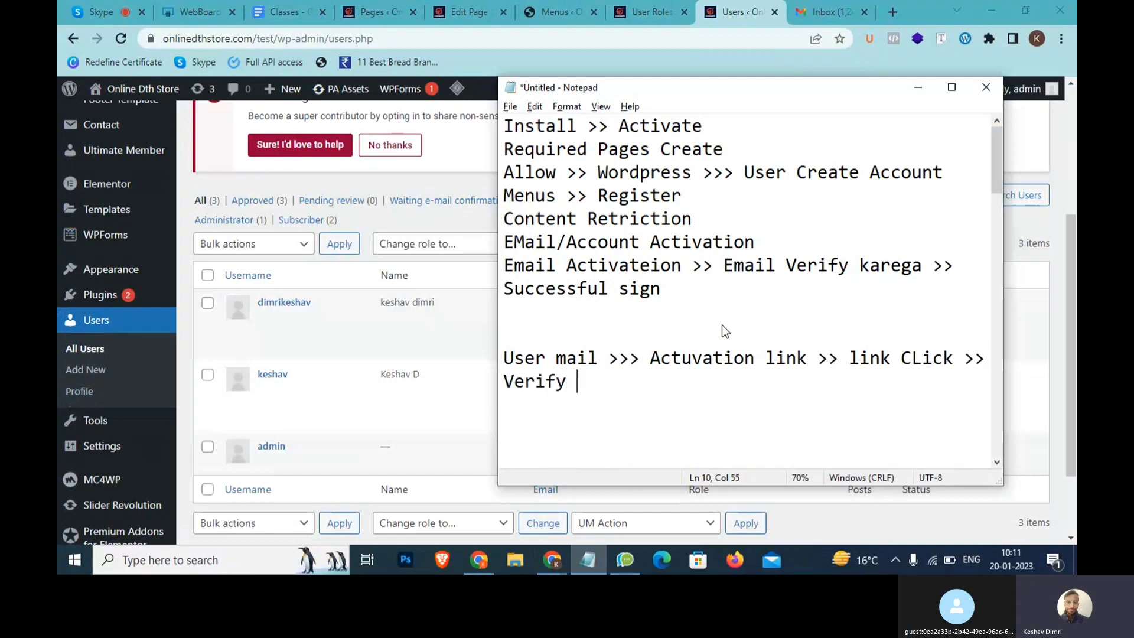
{"action": "type", "text": ">>> Tabhi A"}
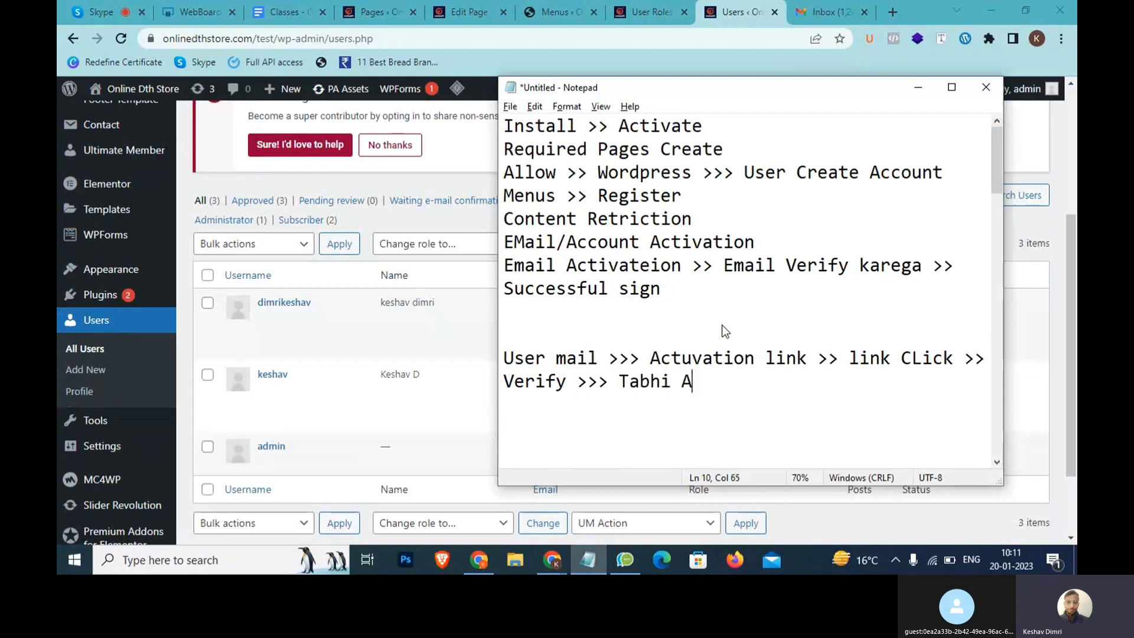
{"action": "type", "text": "ccount activate"}
{"action": "key", "text": "Return"}
{"action": "left_click_drag", "start_coordinate": [671, 292], "coordinate": [523, 127]}
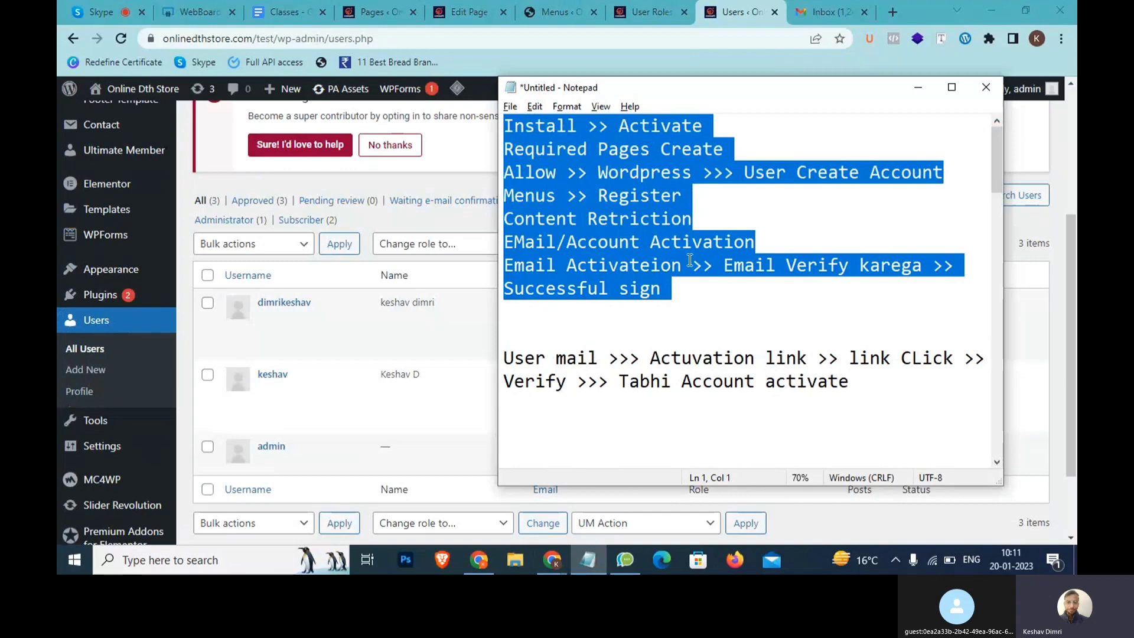
{"action": "left_click_drag", "start_coordinate": [704, 297], "coordinate": [502, 121]}
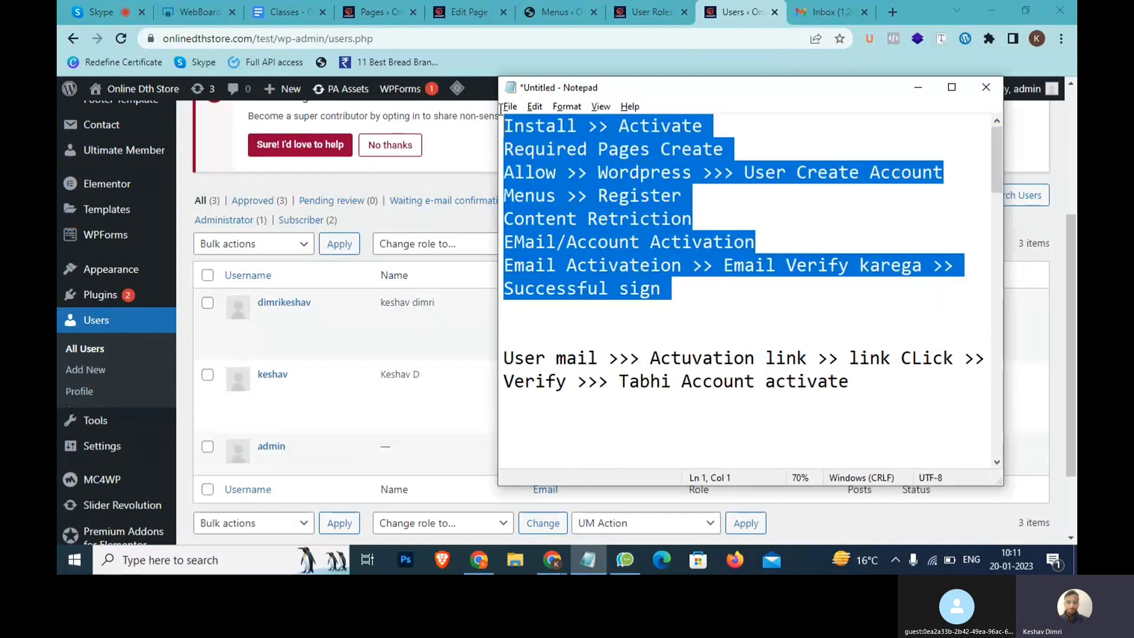